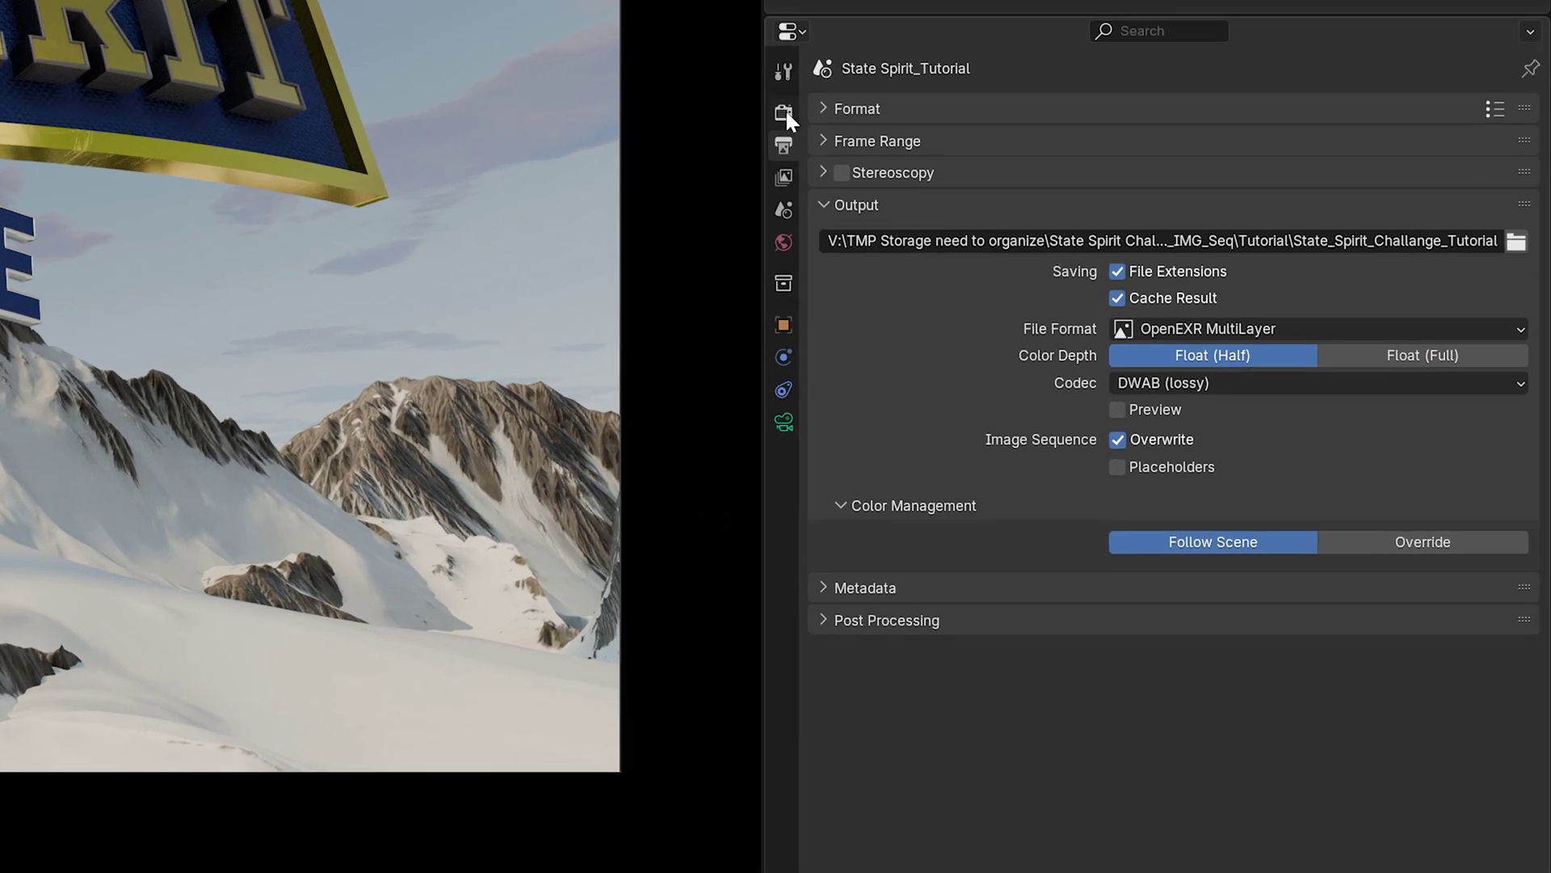
# Review the Turbo Tools scene options and the Turbo Render options in the scene's render settings
pyautogui.click(783, 114)
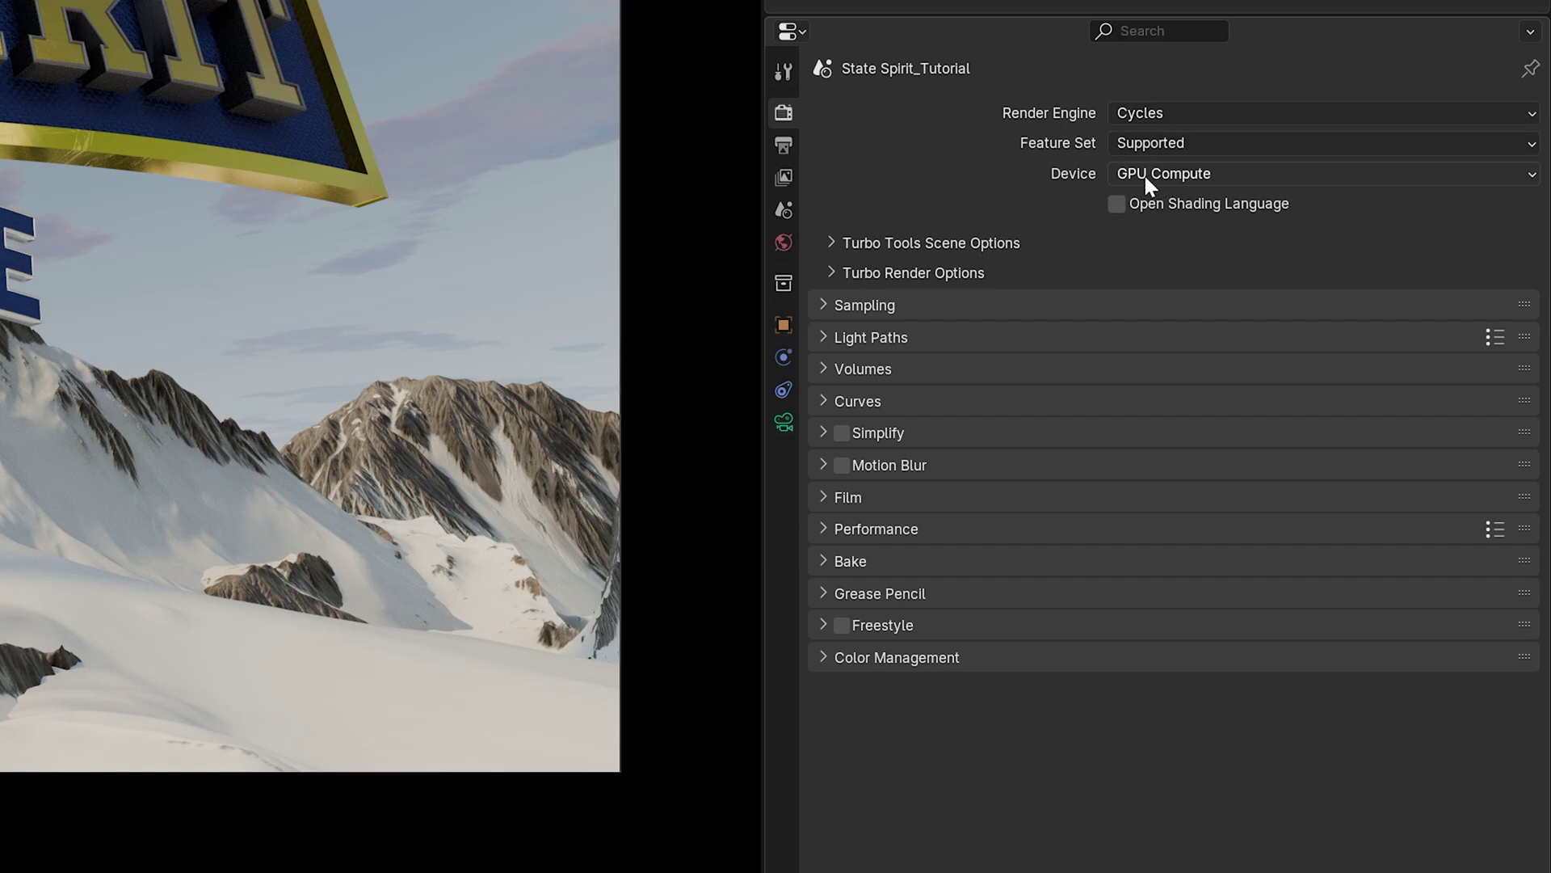
pyautogui.click(831, 243)
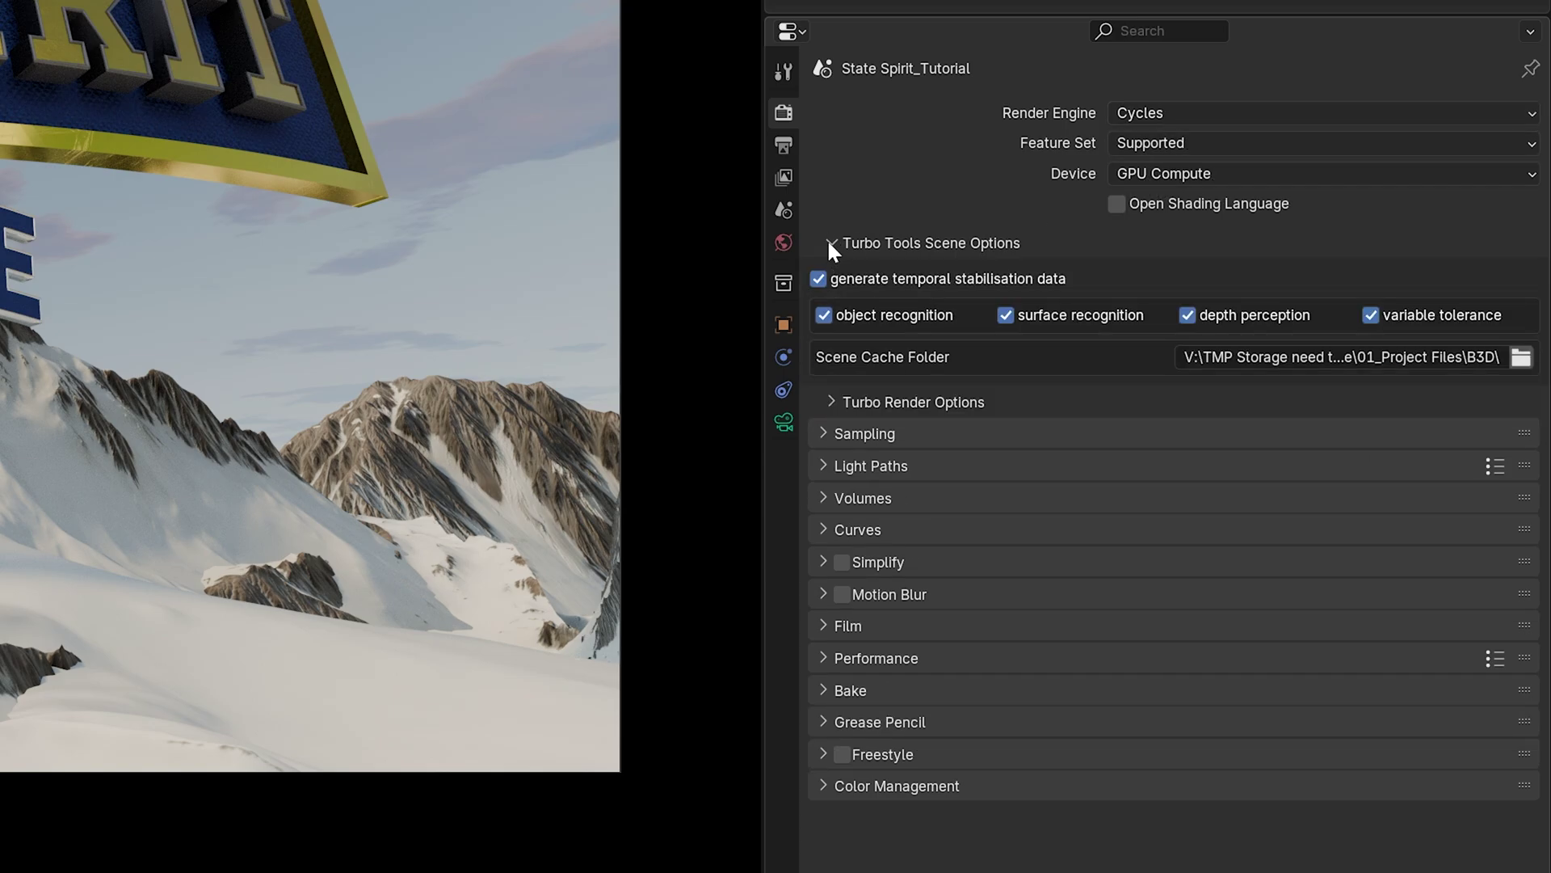
pyautogui.click(830, 403)
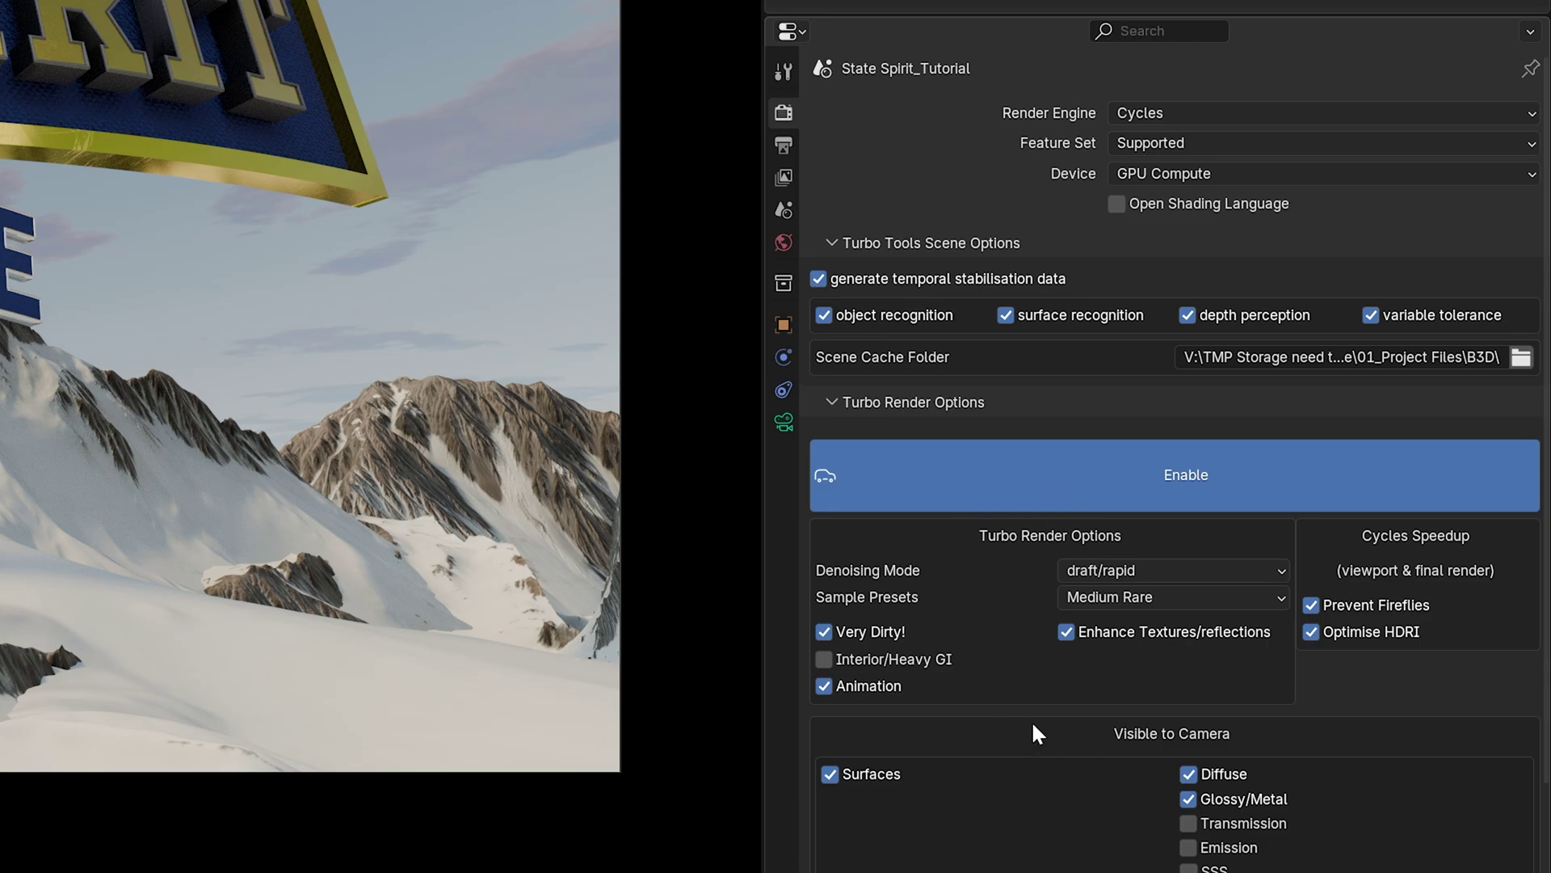
pyautogui.click(831, 402)
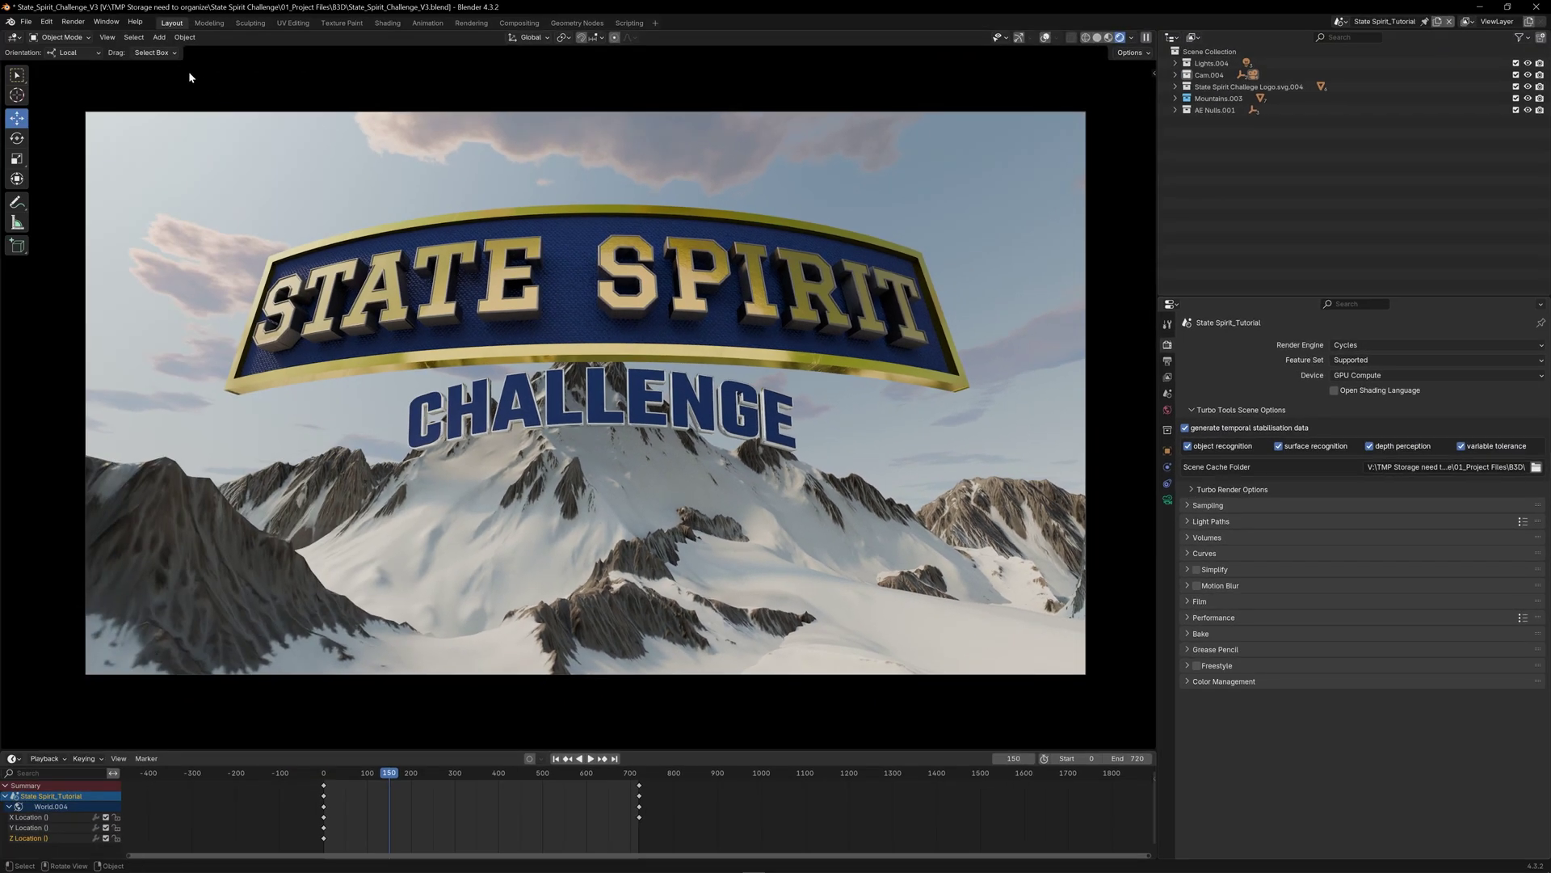
# Switch the 3D viewport to the Compositor and display the Turbo Tools cache and publishing settings beside the nodes
pyautogui.click(16, 38)
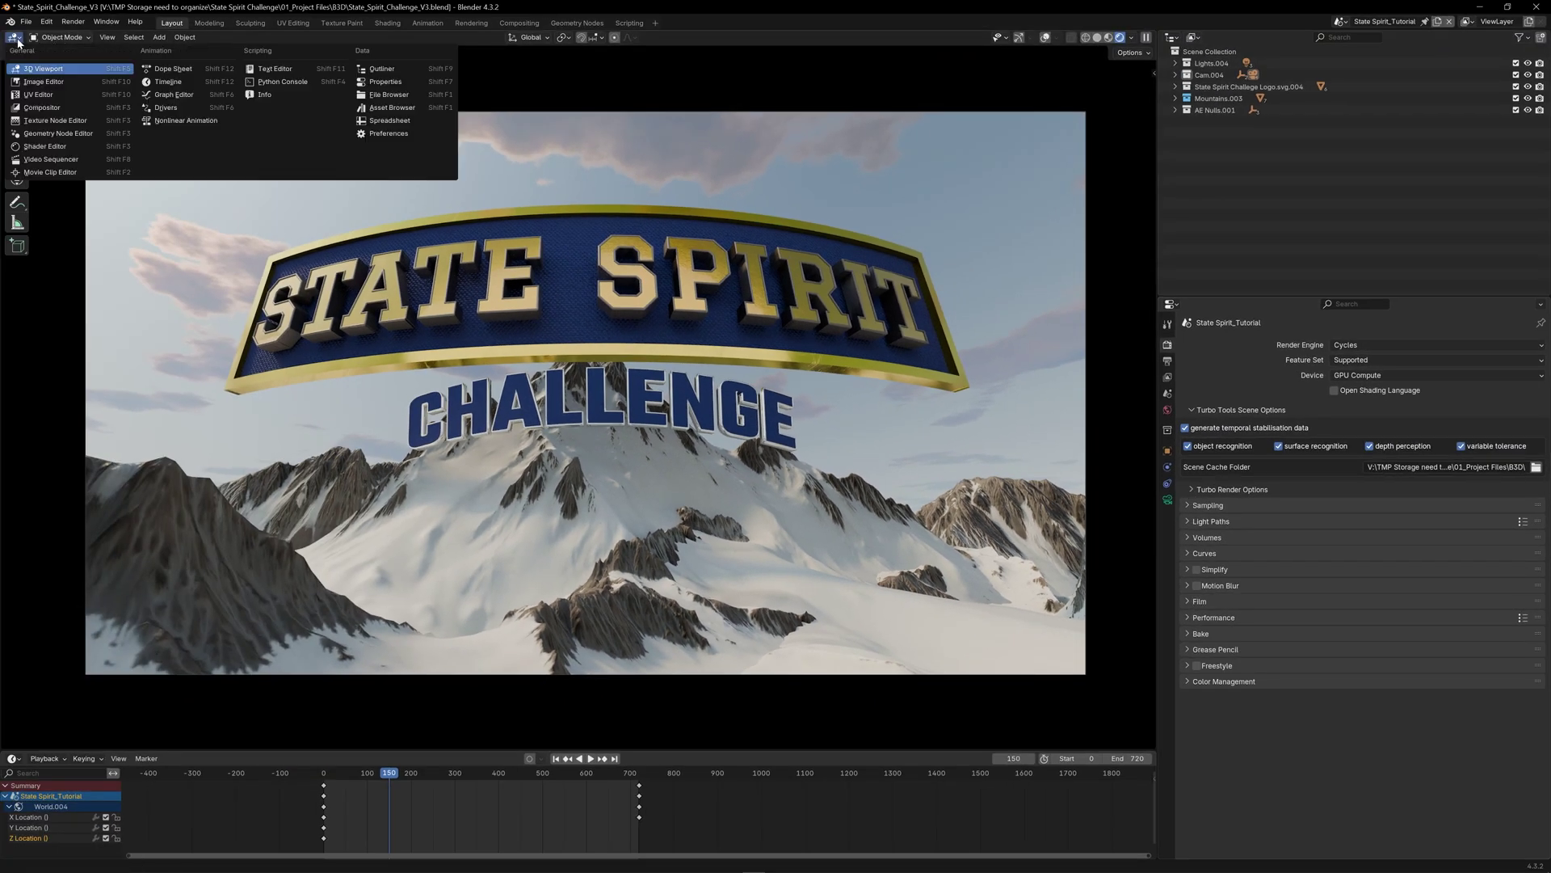
pyautogui.click(50, 109)
pyautogui.scroll(1, 743, 249)
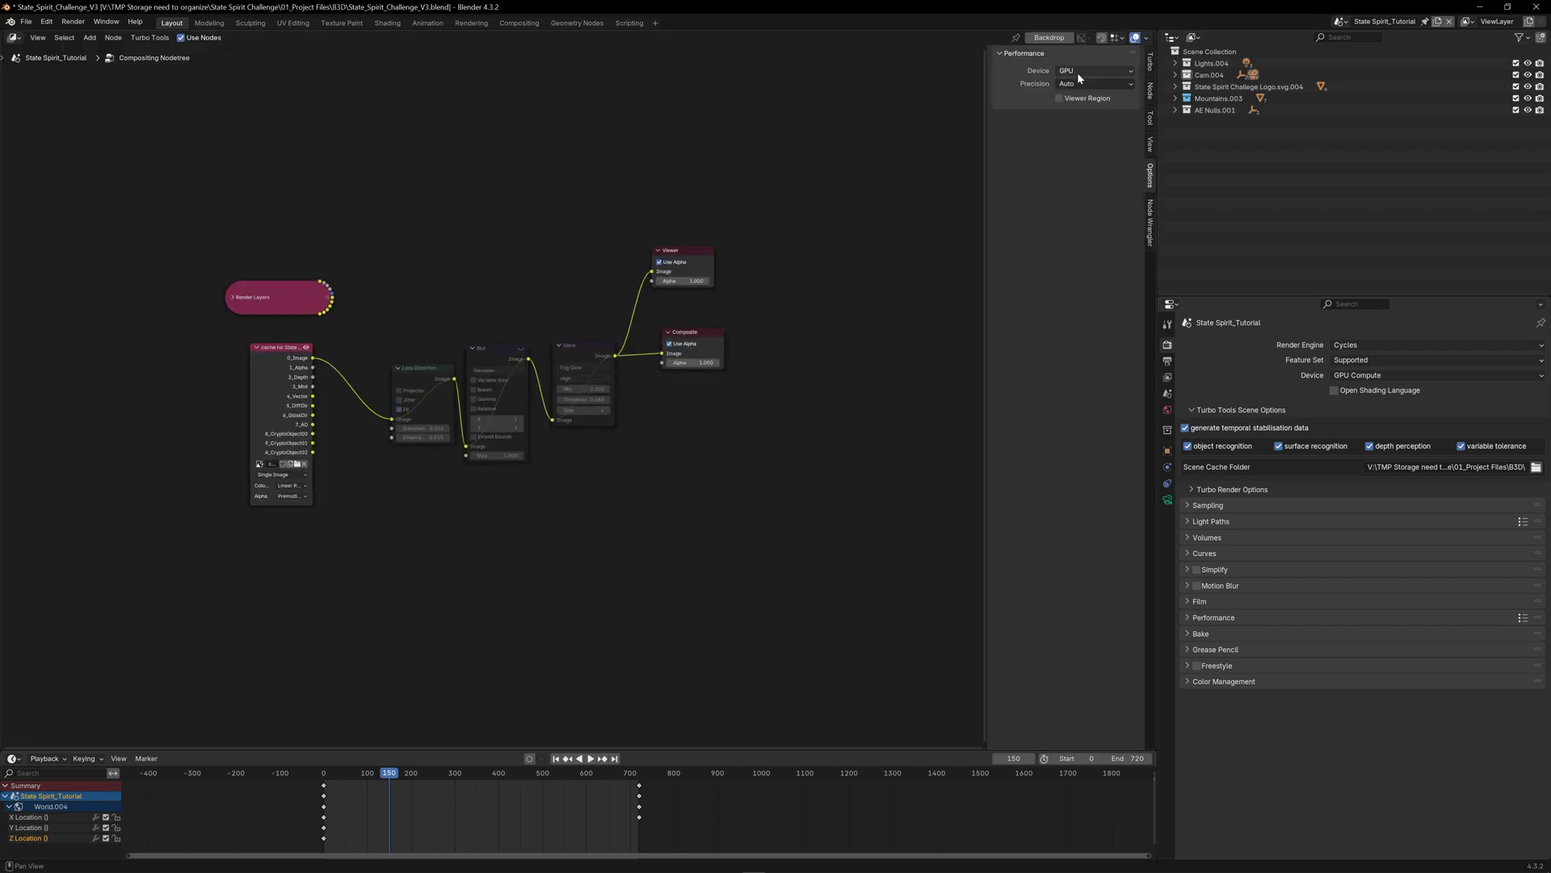
pyautogui.click(1150, 63)
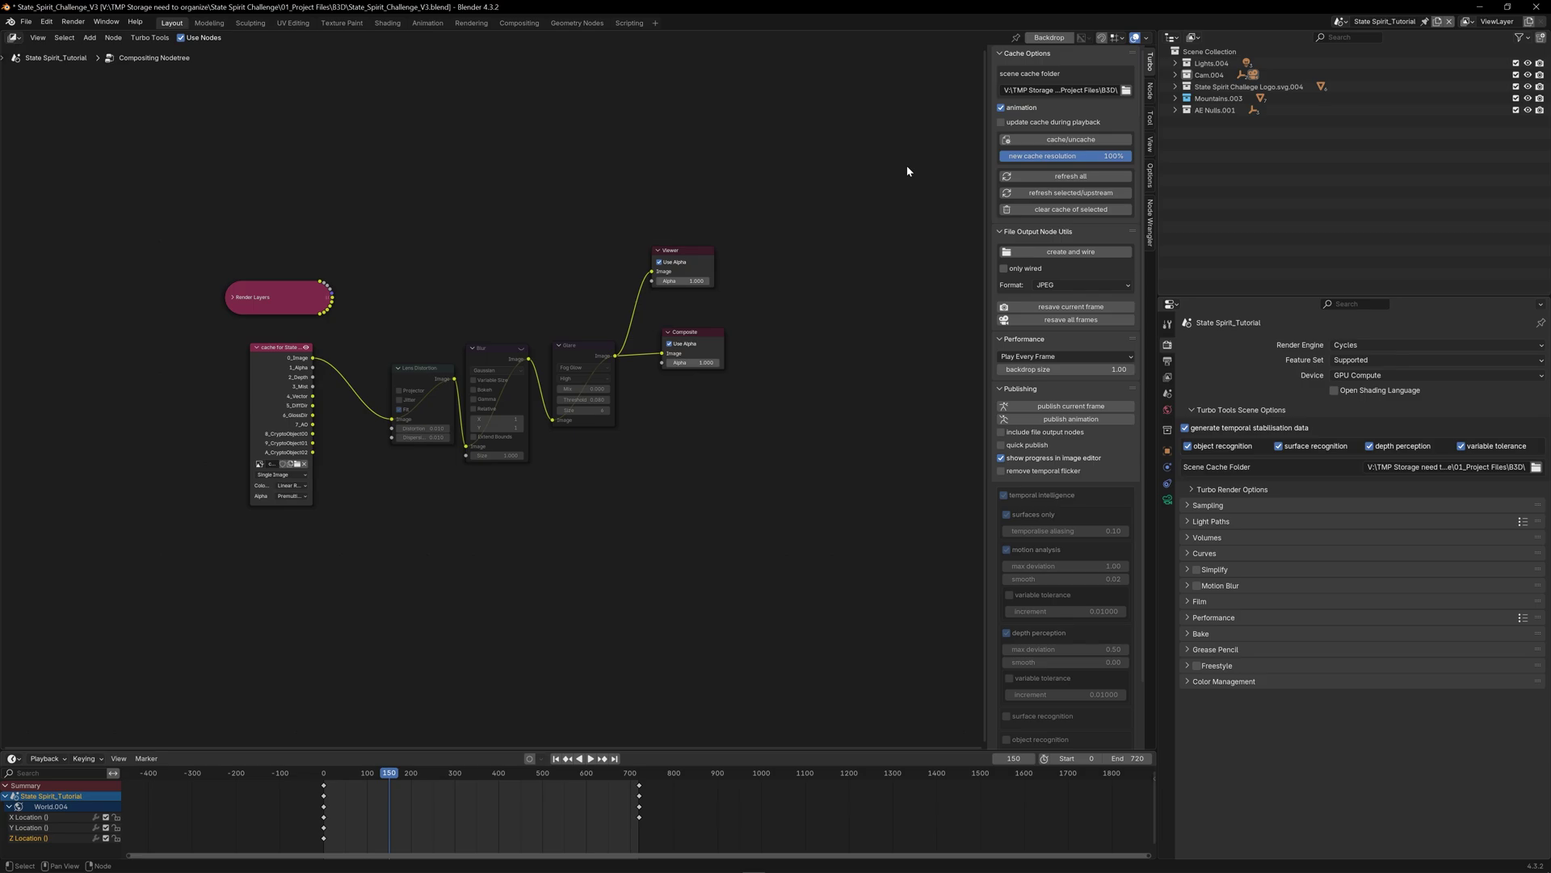
# Enable Preview and Placeholders and disable Overwrite, confirm the Tutorial folder with file name State_Spirit_Challange_Tutorial as output, and save the project
pyautogui.click(1167, 360)
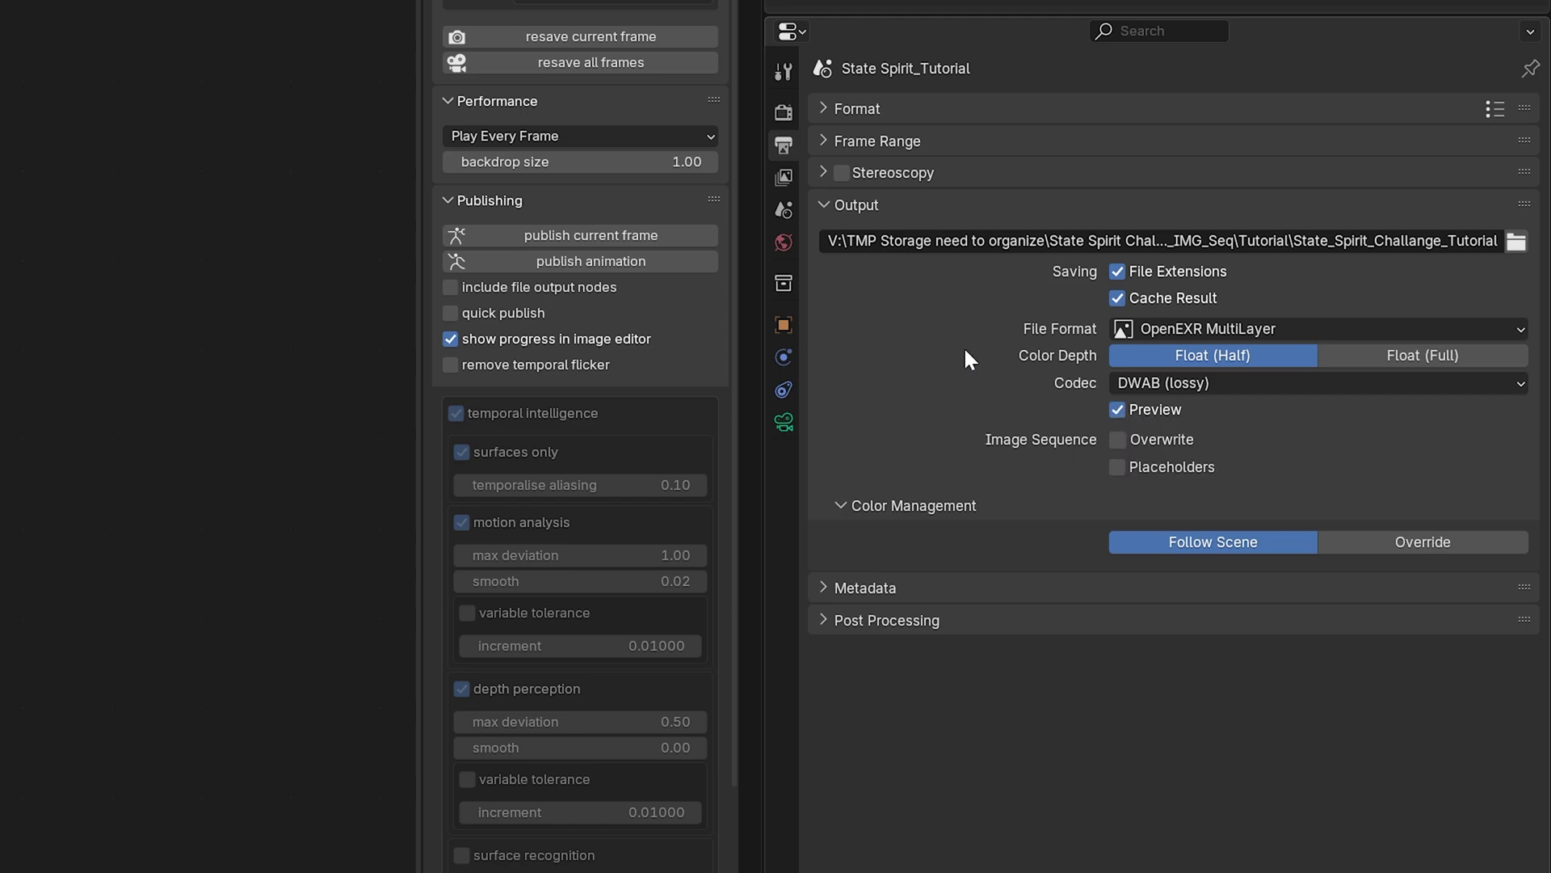
pyautogui.click(1117, 467)
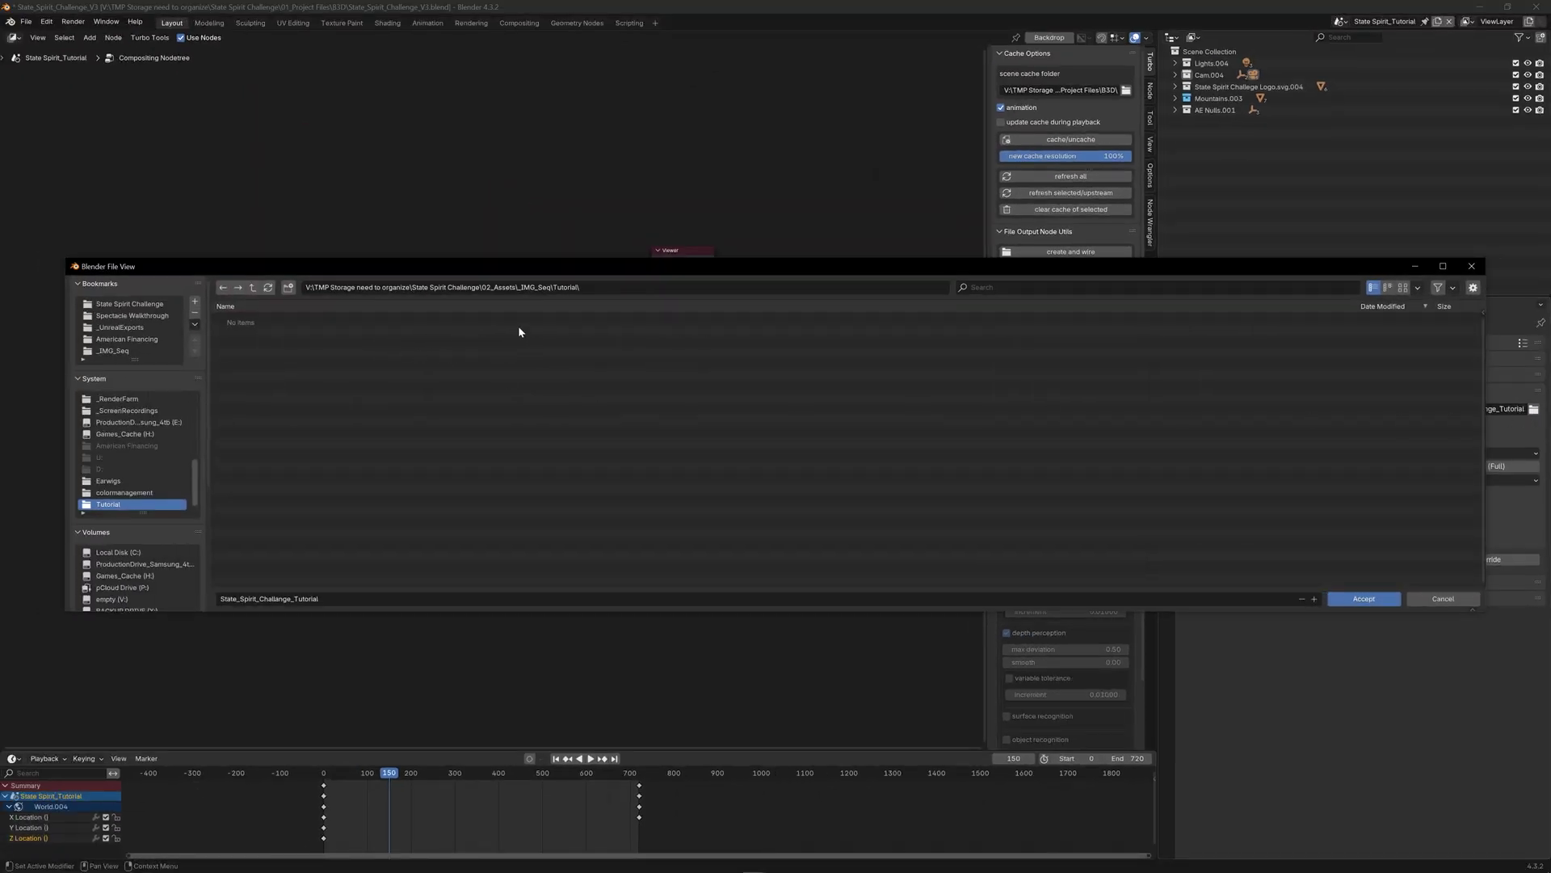
pyautogui.click(1377, 604)
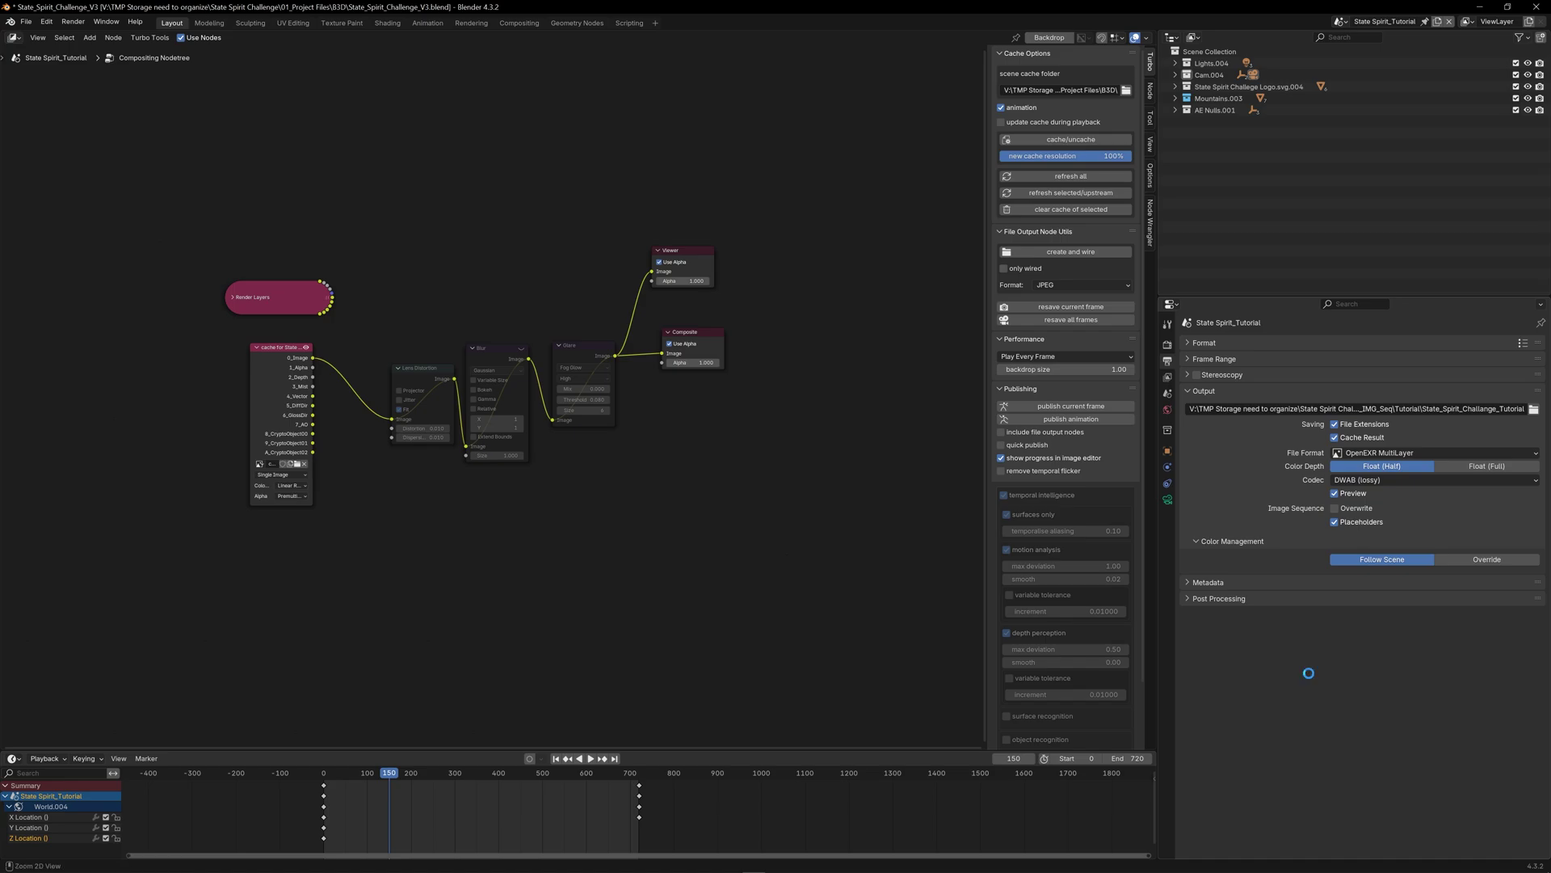
pyautogui.hotkey('ctrl', 's')
# Show the system console over the node editor, start the animation render, and bring the console in front of it
pyautogui.click(107, 23)
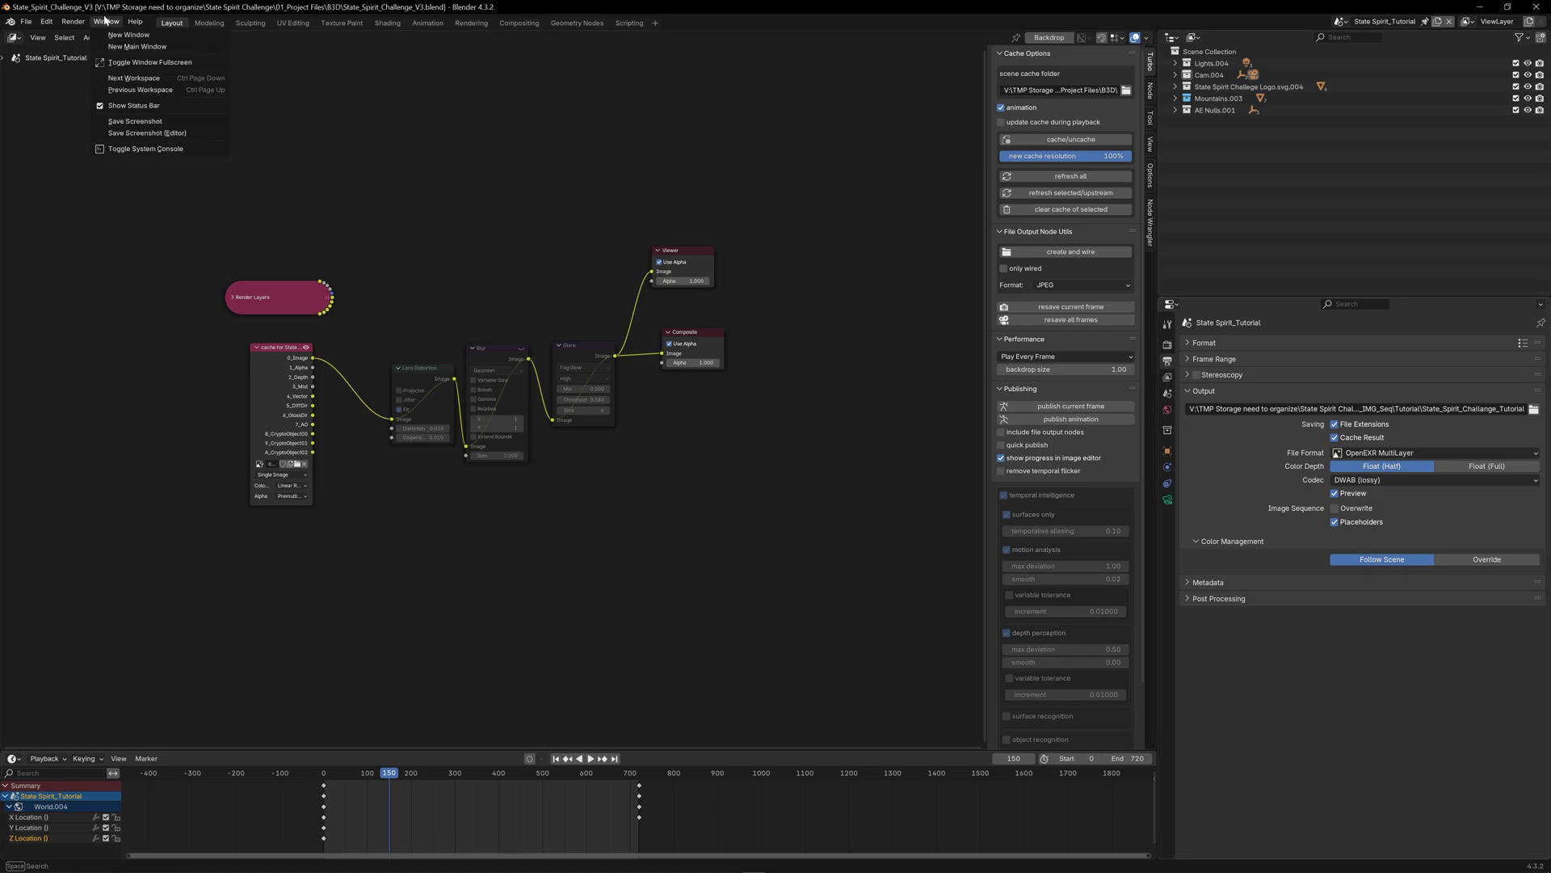
pyautogui.click(156, 151)
pyautogui.moveTo(252, 42); pyautogui.dragTo(759, 140)
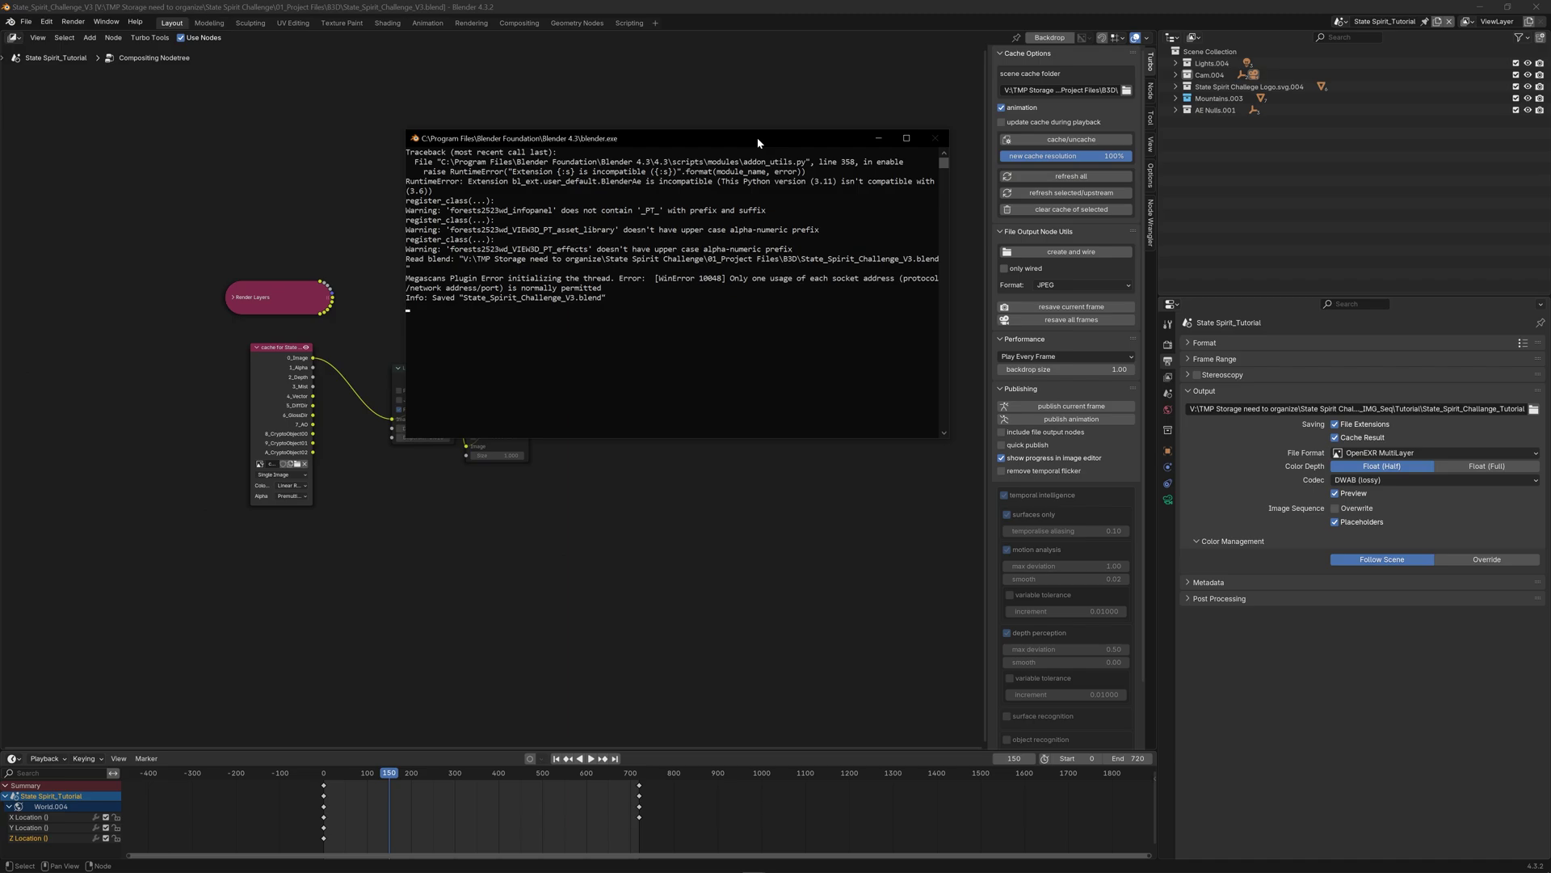
pyautogui.moveTo(758, 142); pyautogui.dragTo(753, 140)
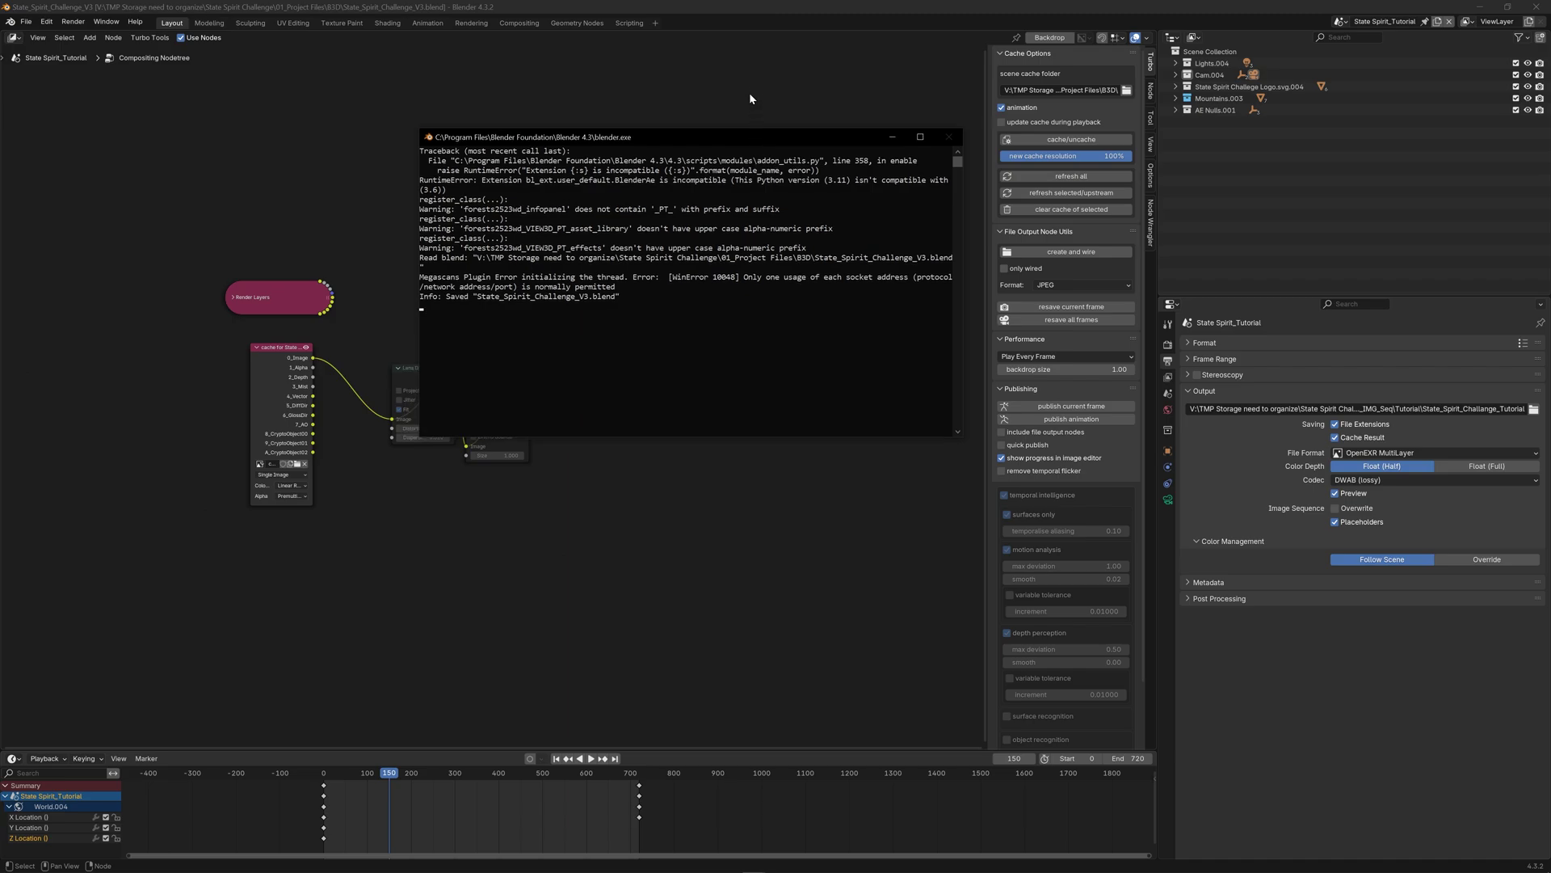
pyautogui.hotkey('ctrl', 'F12')
pyautogui.hotkey('alt', 'Tab')
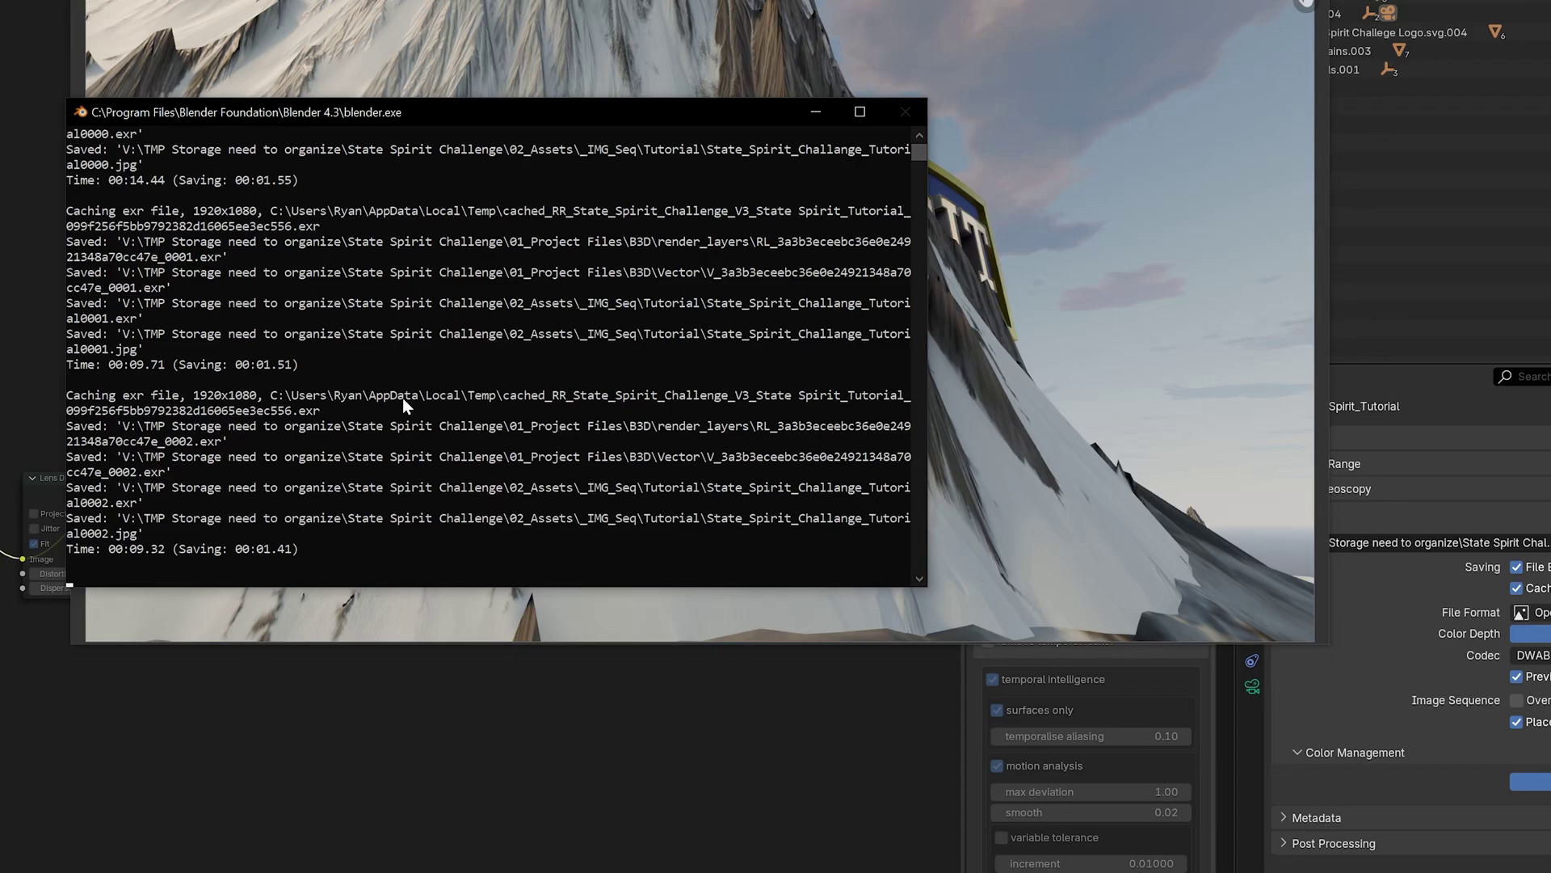
# Check the rendered frames in the Tutorial folder as large thumbnails and preview State_Spirit_Challange_Tutorial0000.jpg
pyautogui.hotkey('alt', 'Tab')
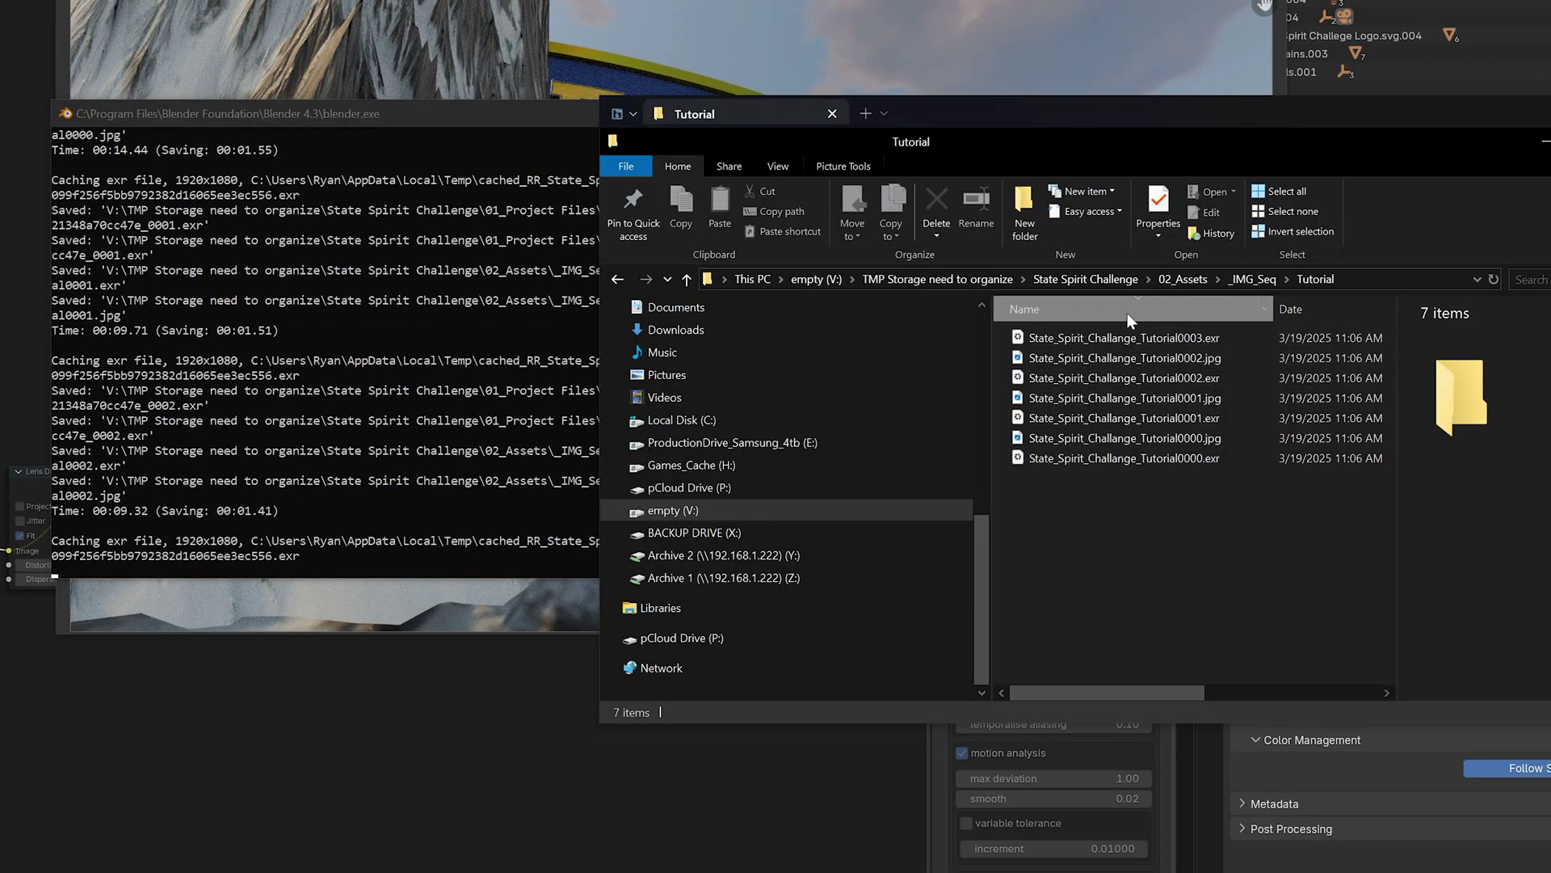
pyautogui.hotkey('ctrl', 'shift', '2')
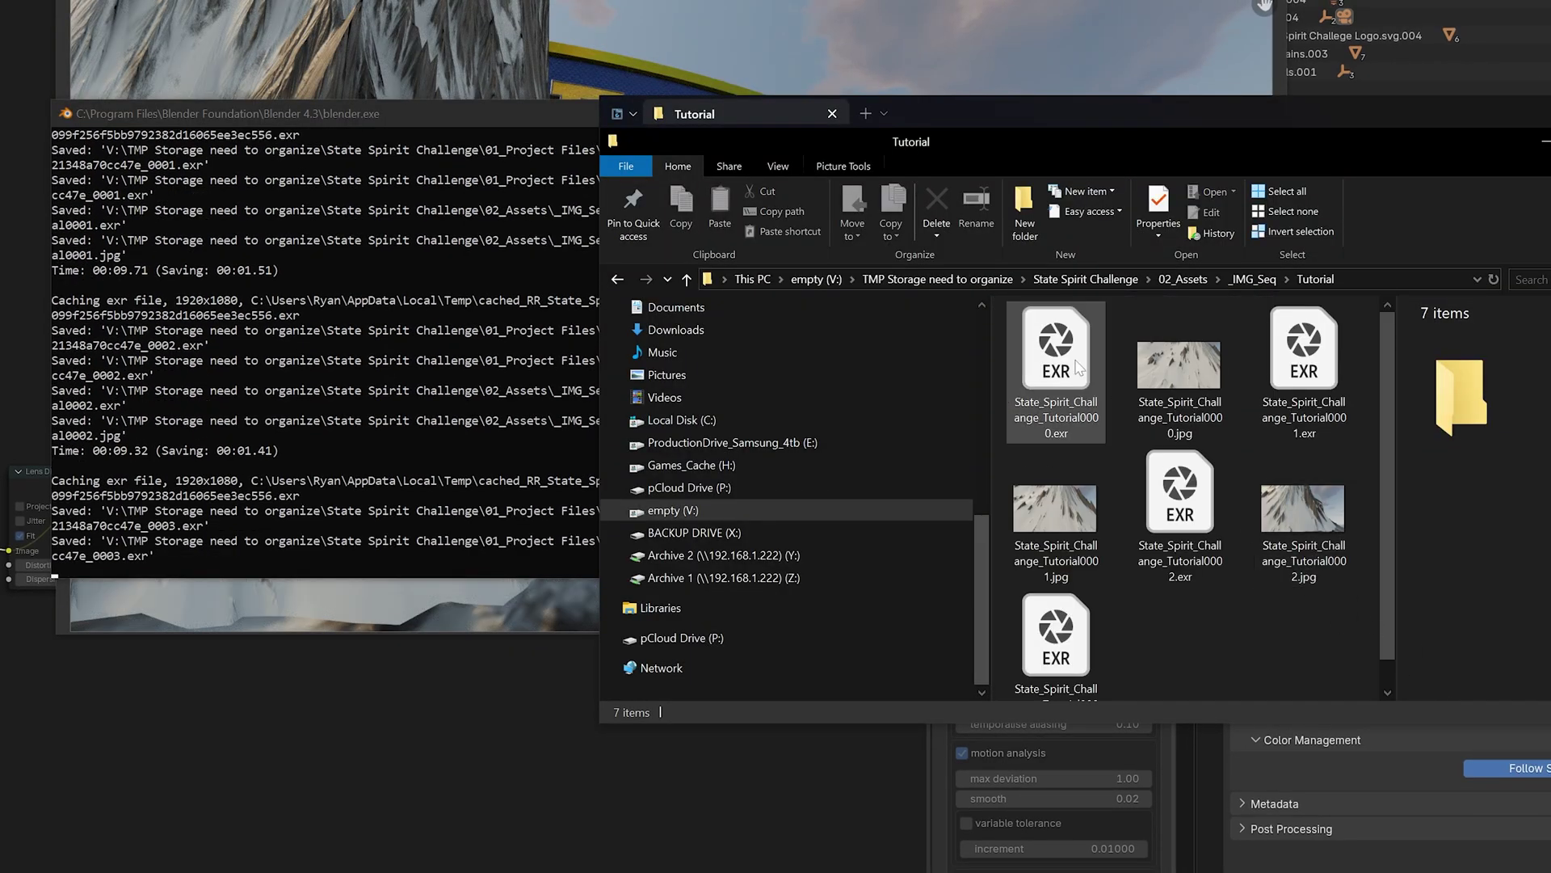
pyautogui.click(1167, 365)
pyautogui.press('space')
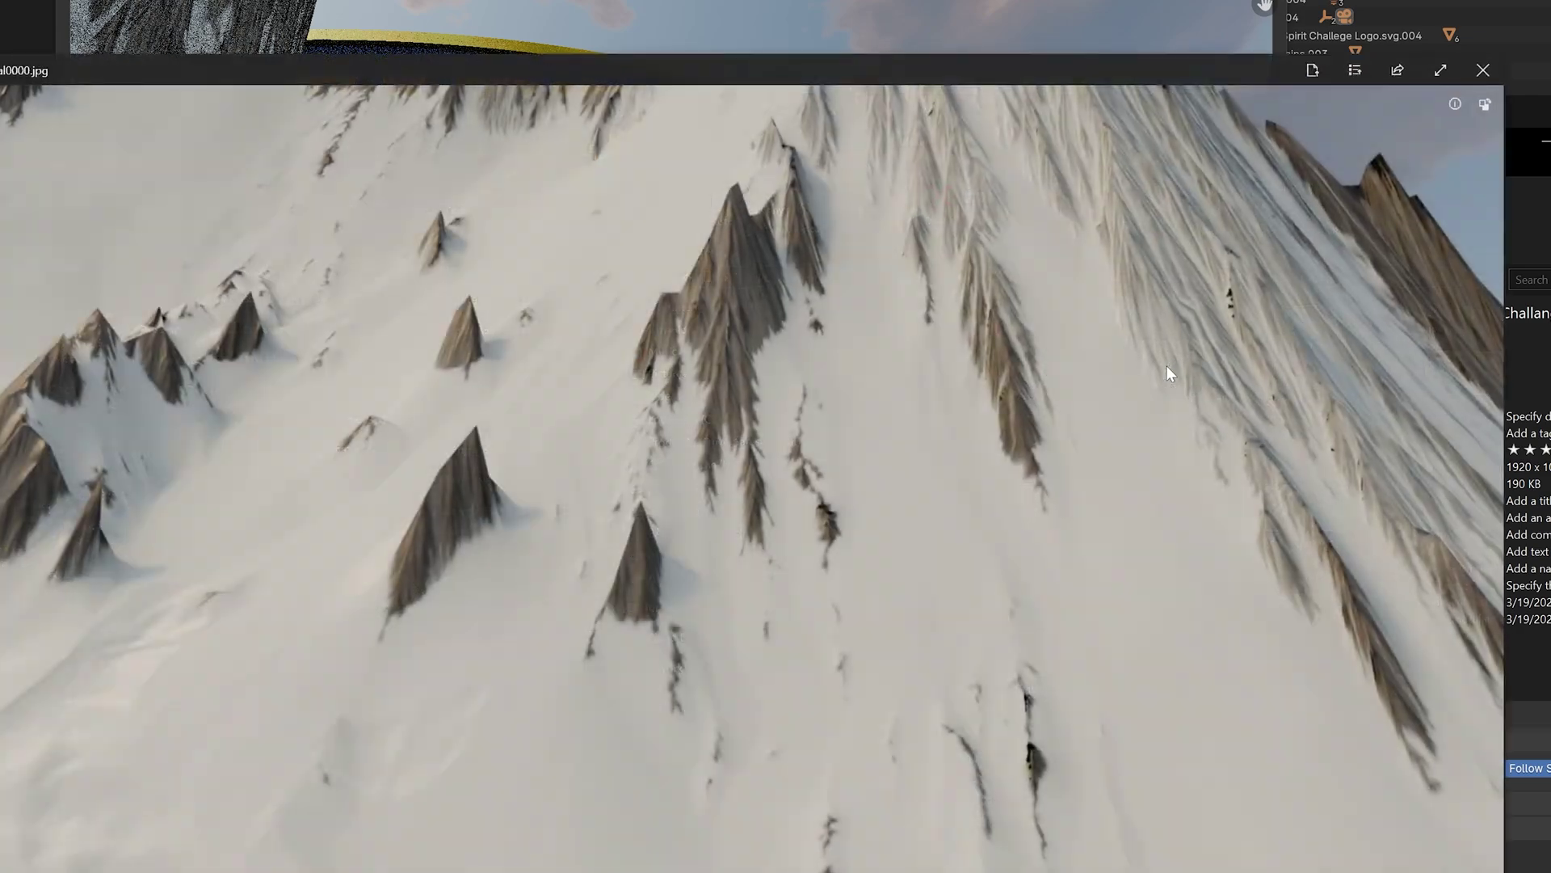
pyautogui.press('space')
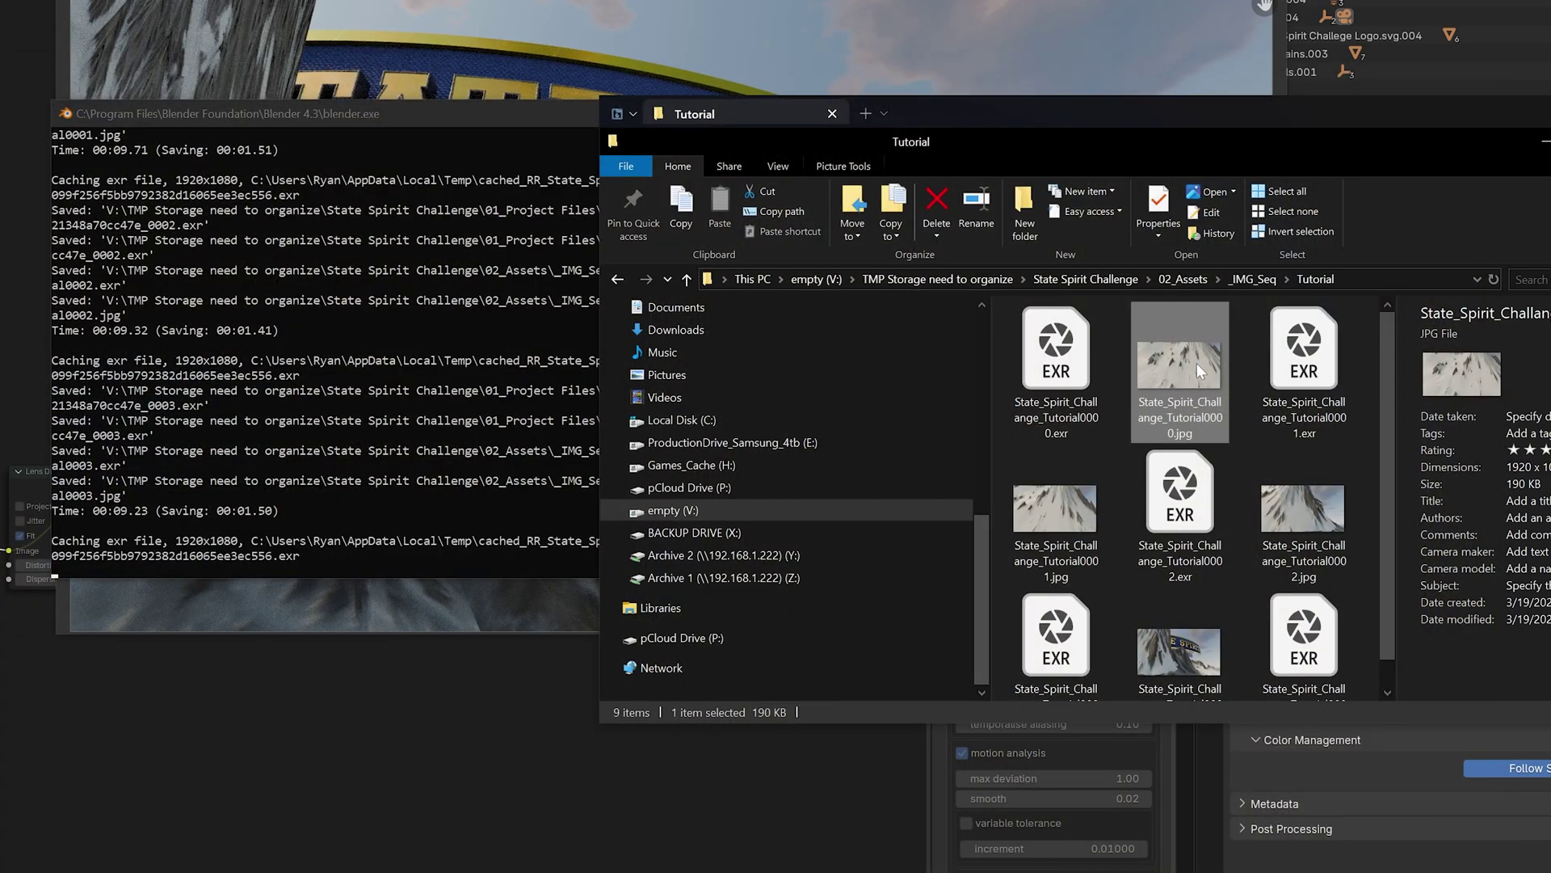
# Move the console aside, launch a second Blender 4.3 instance, open State_Spirit_Challenge_V3.blend in it, and start its animation render
pyautogui.moveTo(436, 115); pyautogui.dragTo(0, 133)
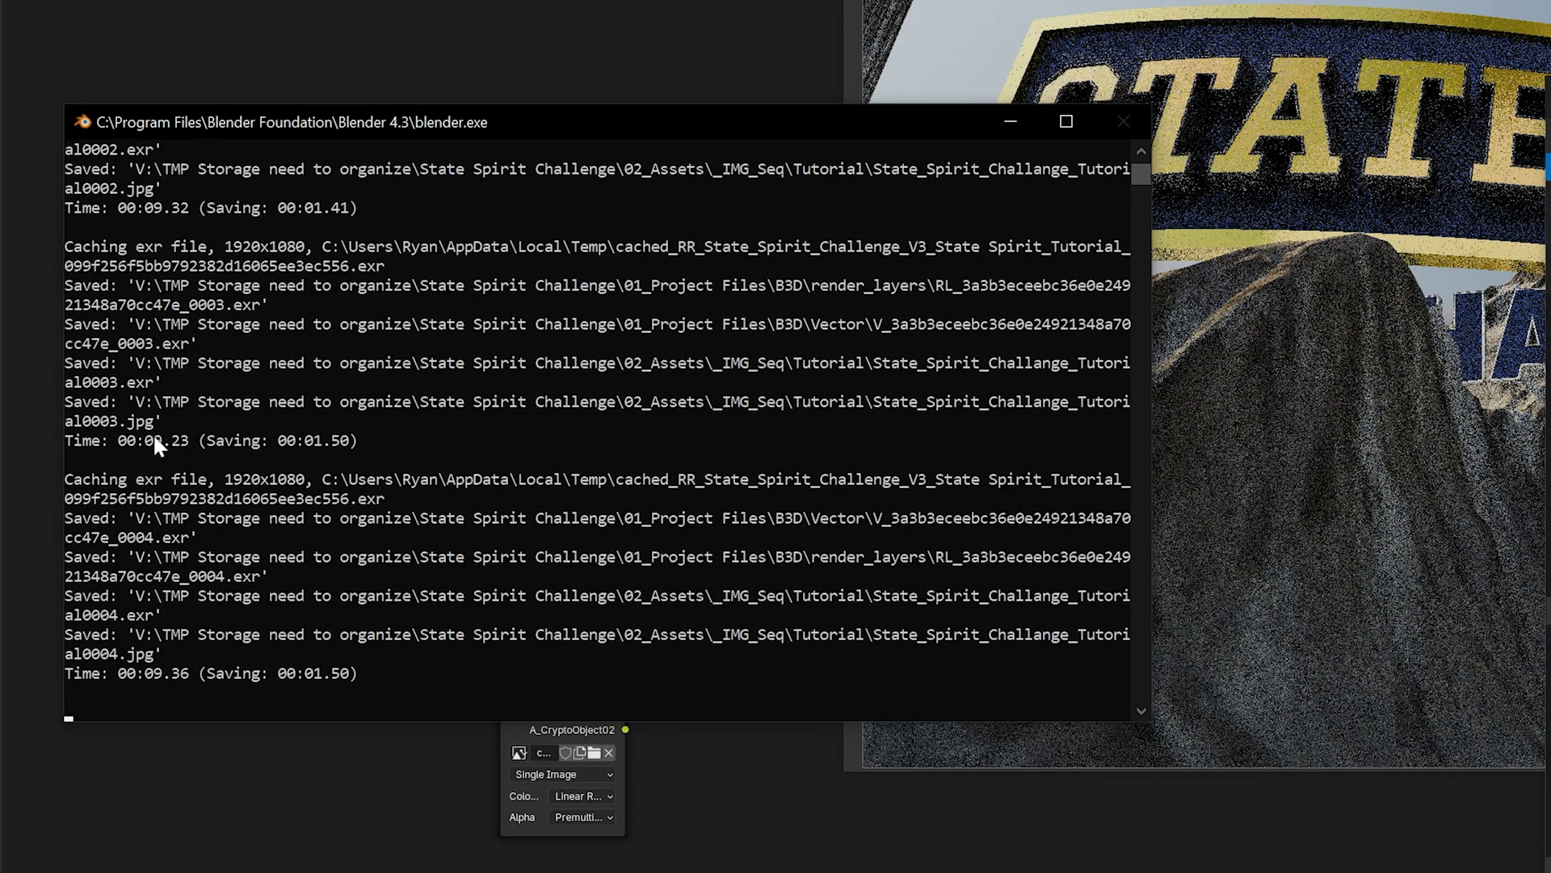
pyautogui.click(345, 8)
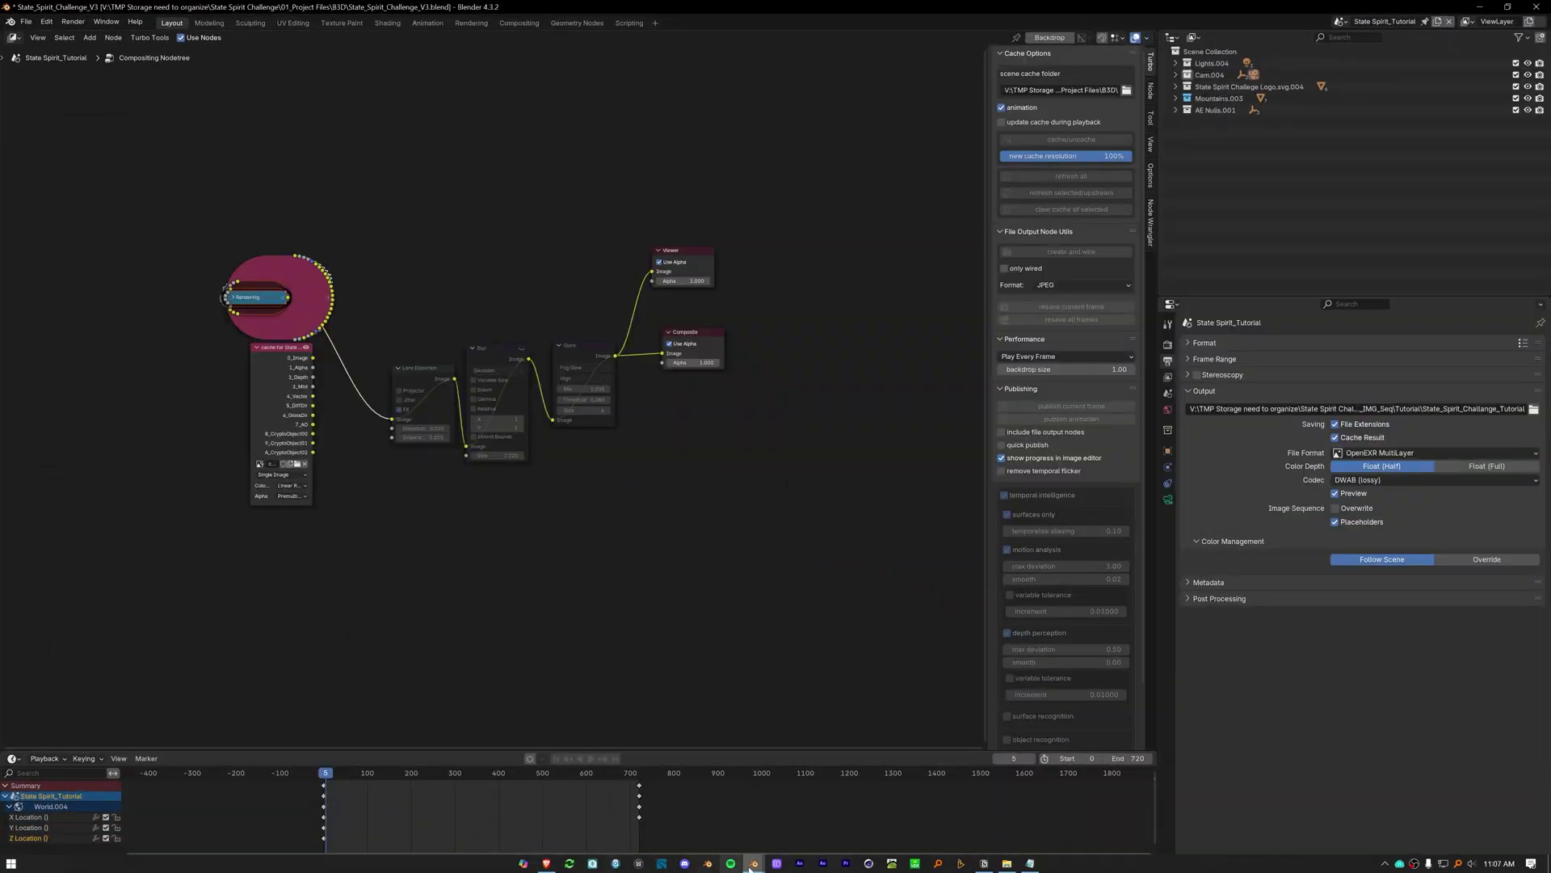
pyautogui.rightClick(756, 866)
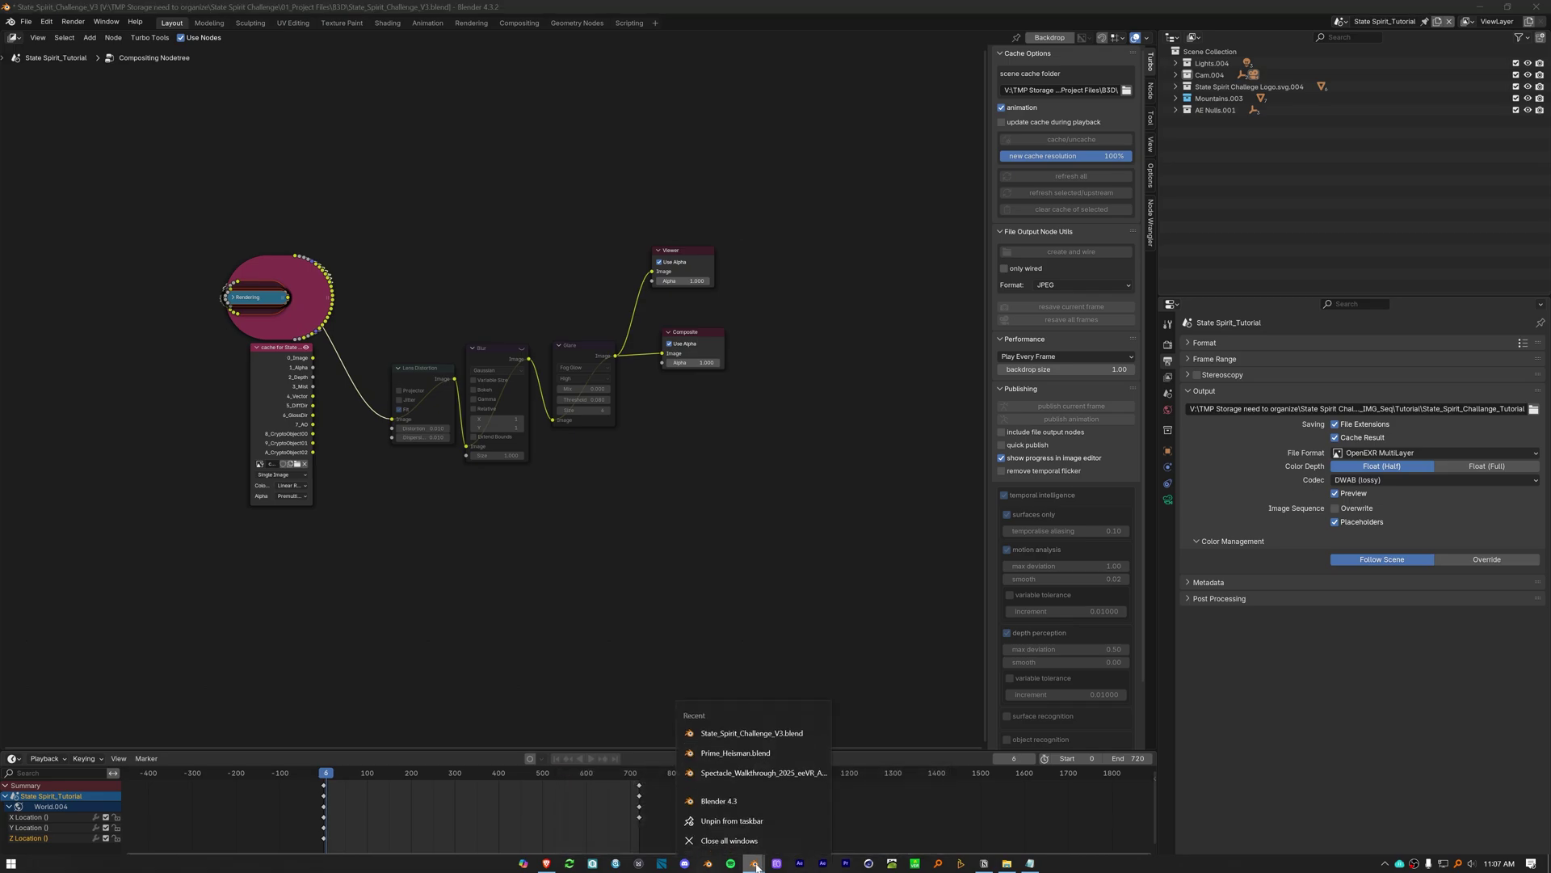
pyautogui.click(722, 802)
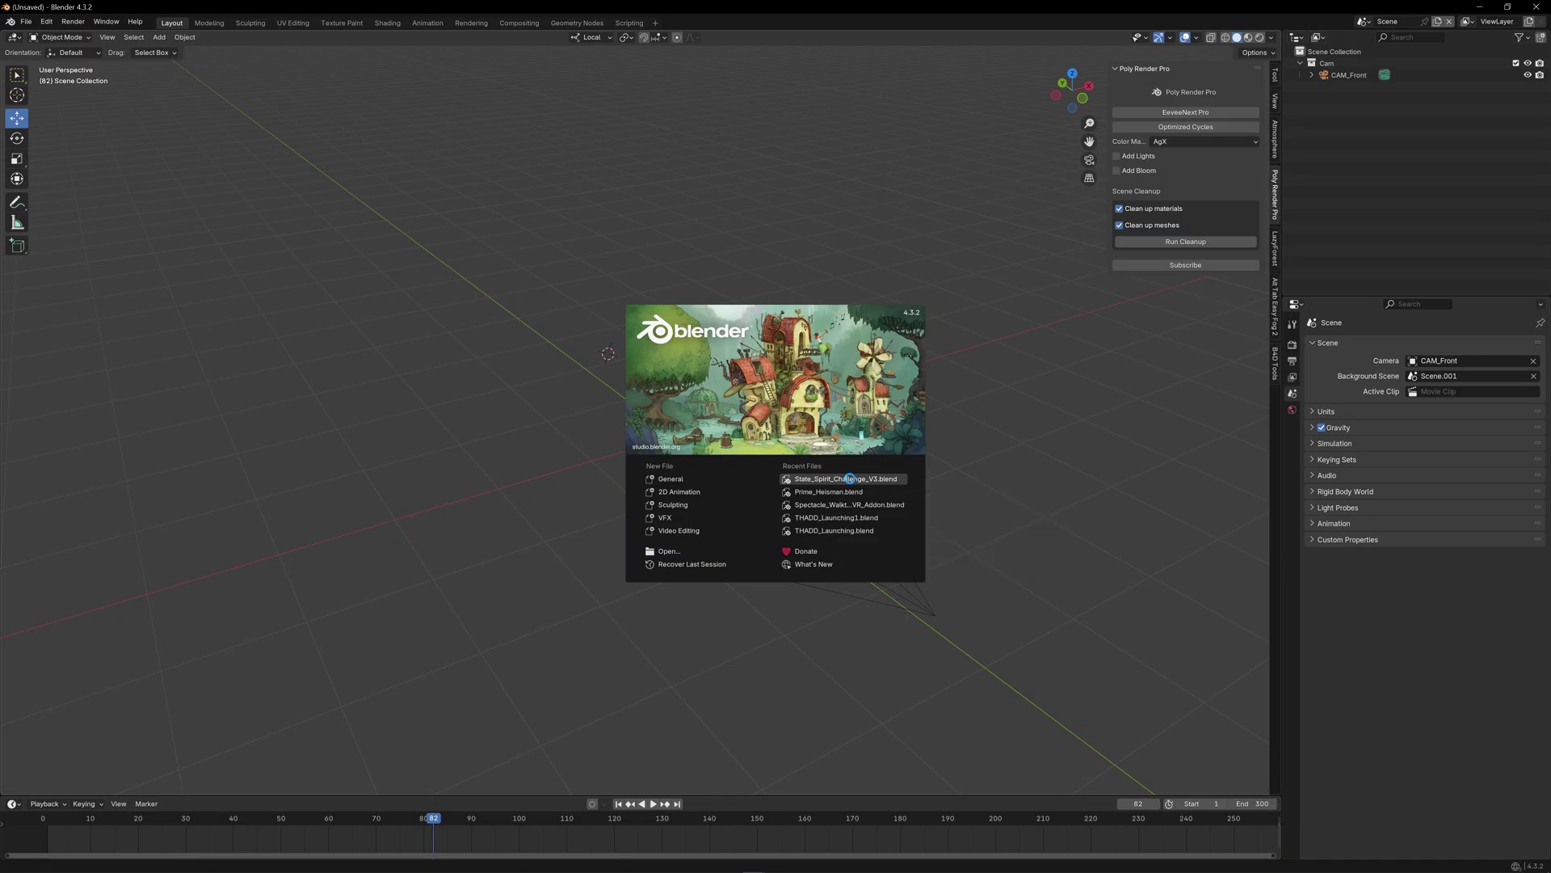
pyautogui.click(850, 479)
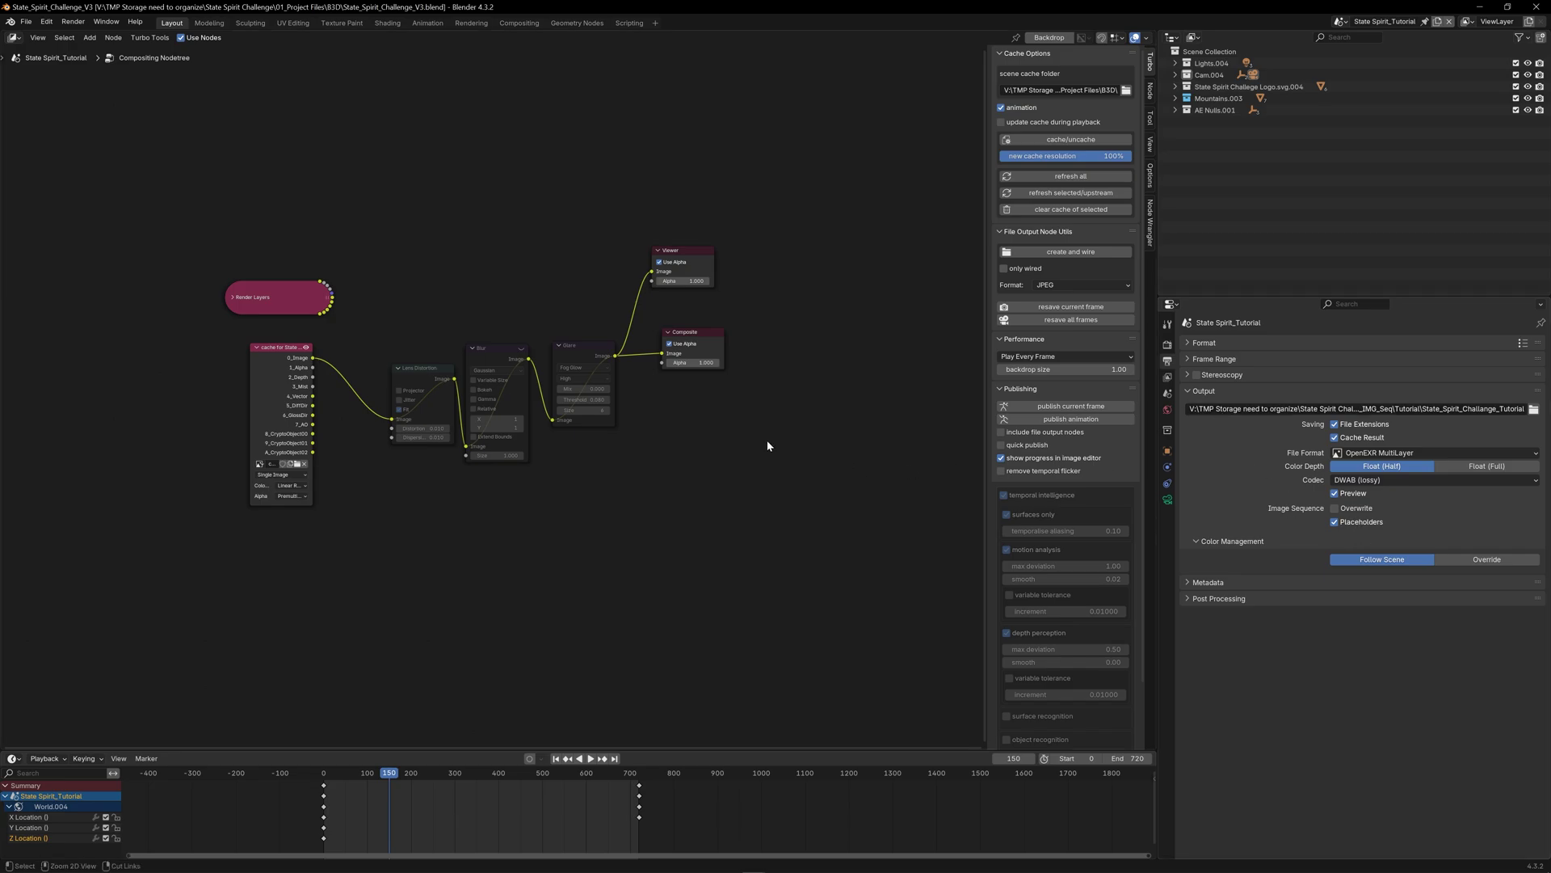
pyautogui.hotkey('ctrl', 'F12')
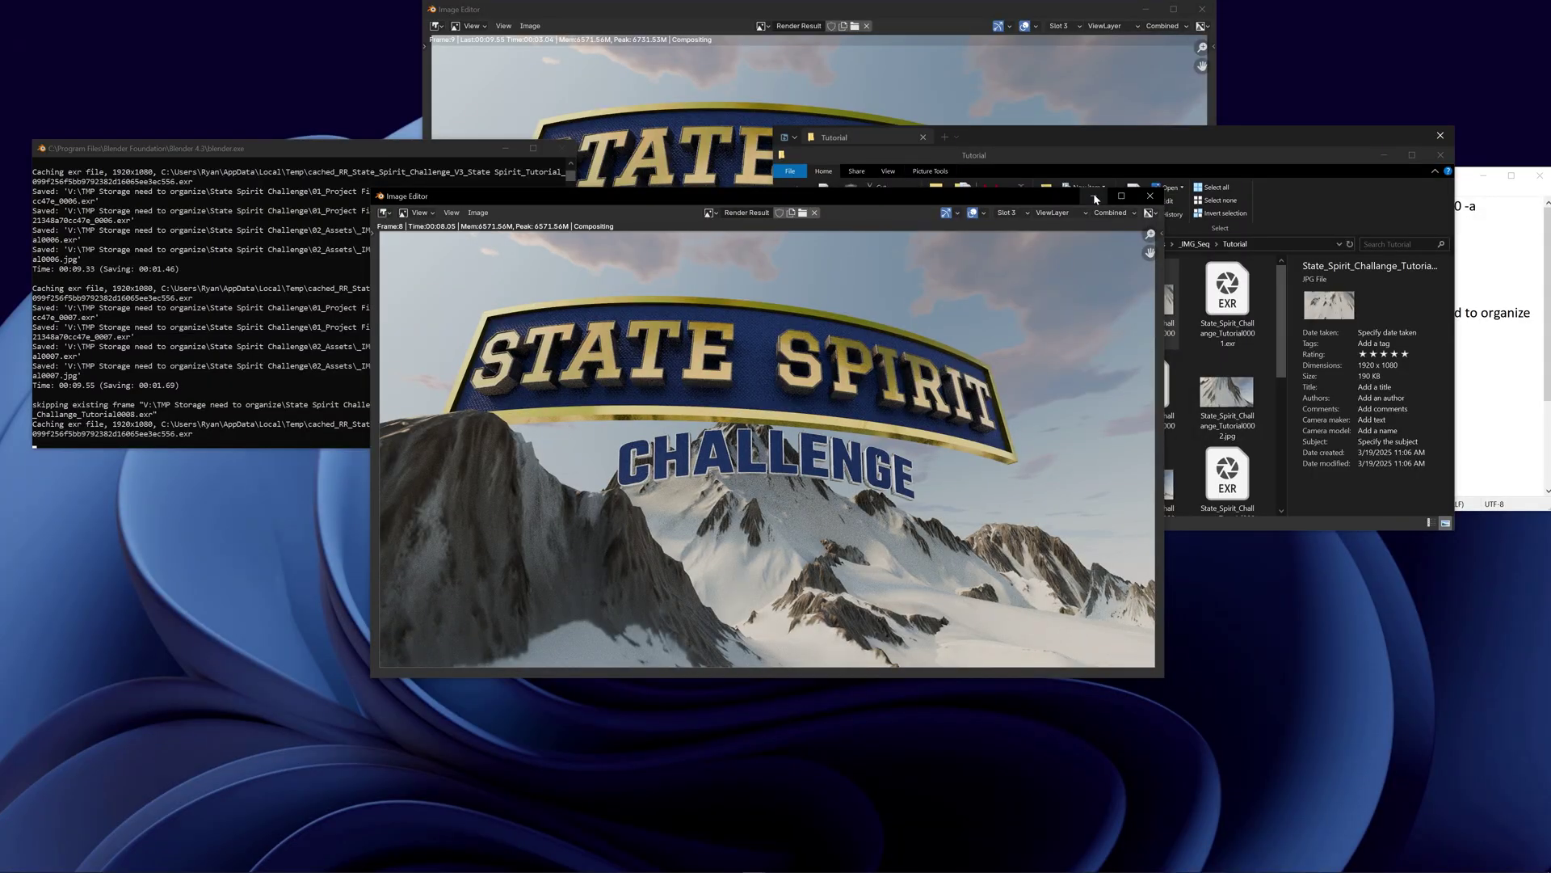
# Minimize the main window and arrange the two instances' render windows side by side
pyautogui.click(1094, 197)
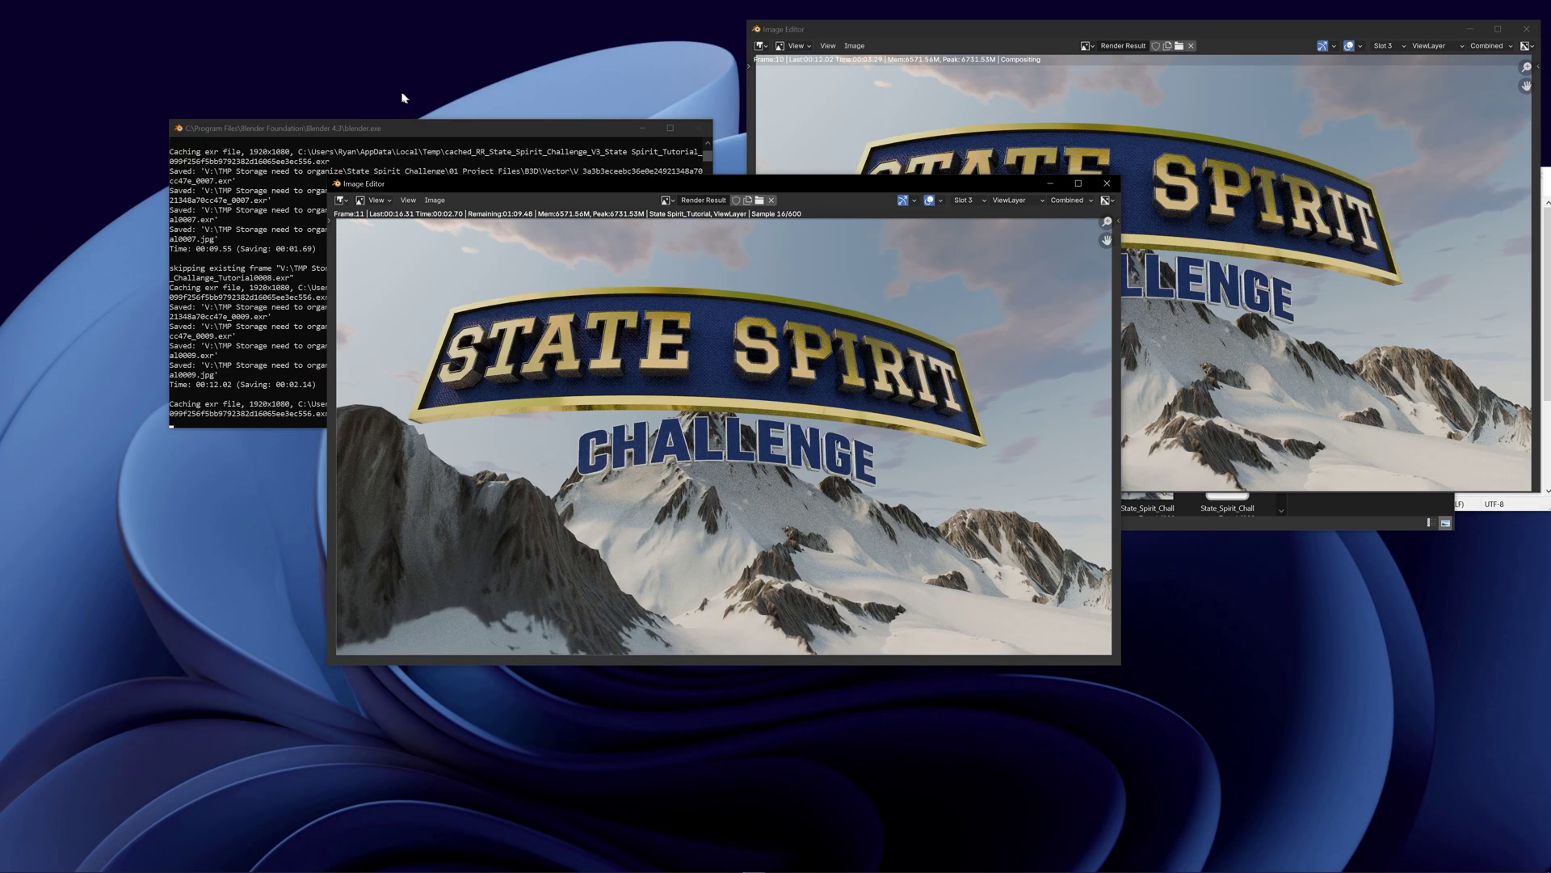
pyautogui.moveTo(742, 215); pyautogui.dragTo(376, 39)
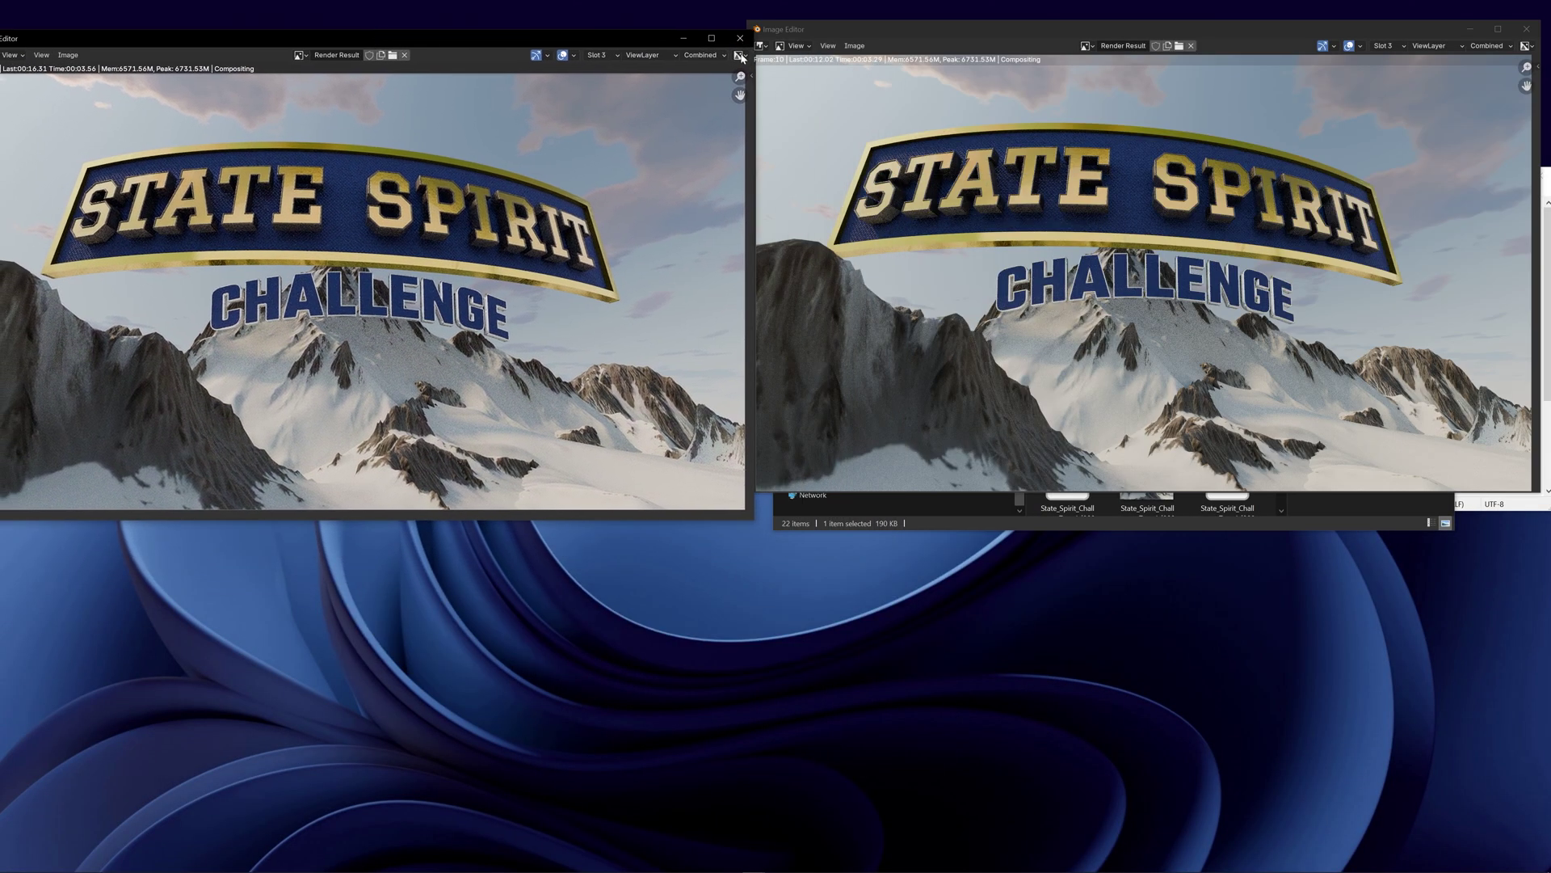
pyautogui.moveTo(759, 30); pyautogui.dragTo(816, 31)
pyautogui.moveTo(595, 36); pyautogui.dragTo(637, 28)
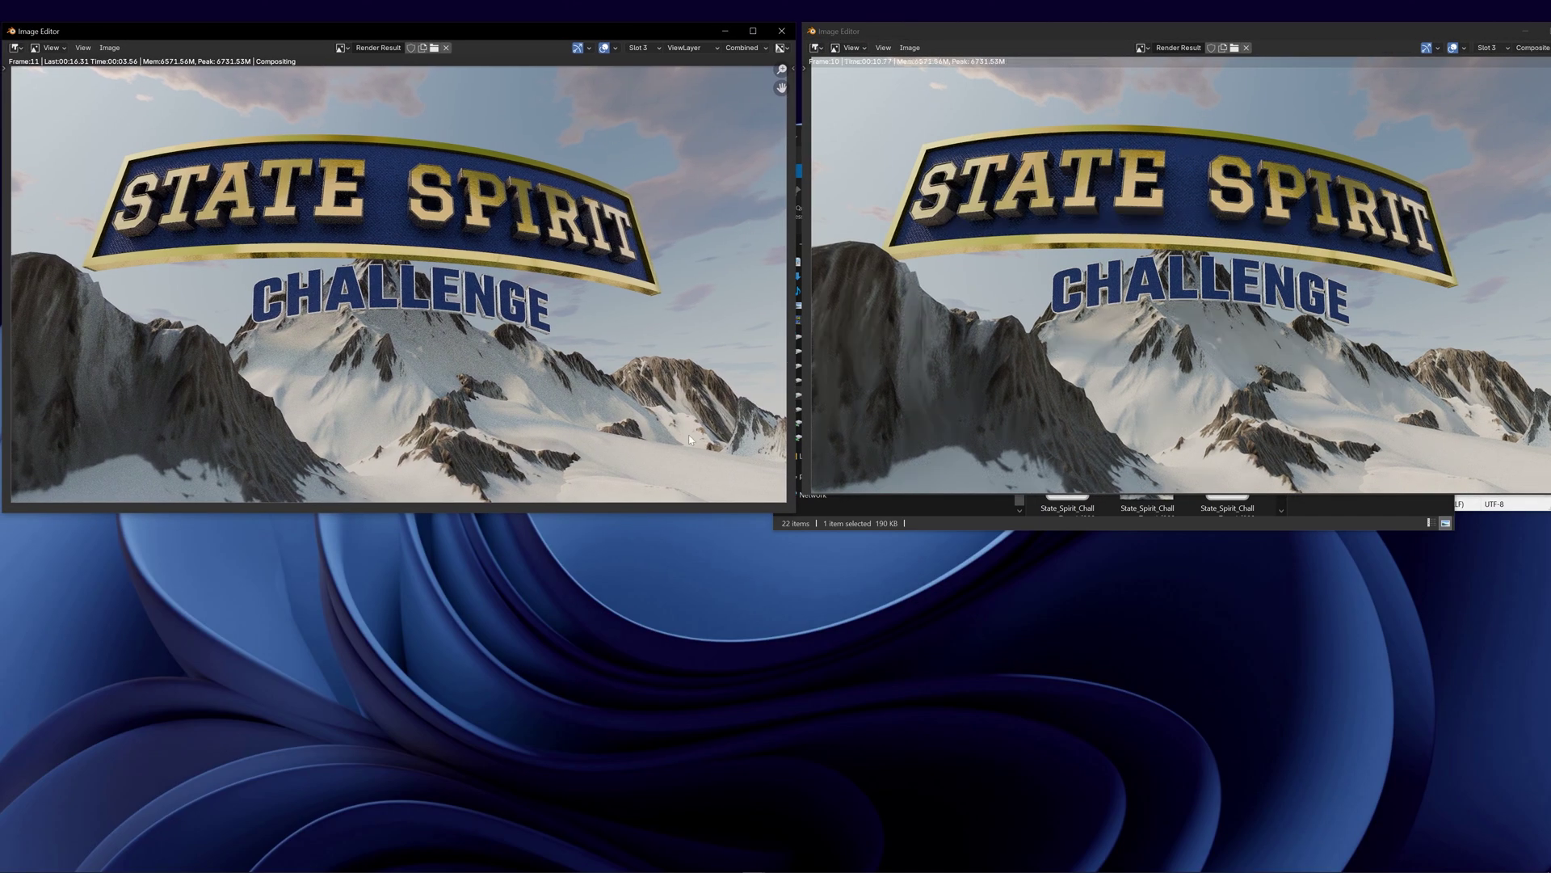
# Open Task Manager and place it below the render windows
pyautogui.rightClick(1089, 865)
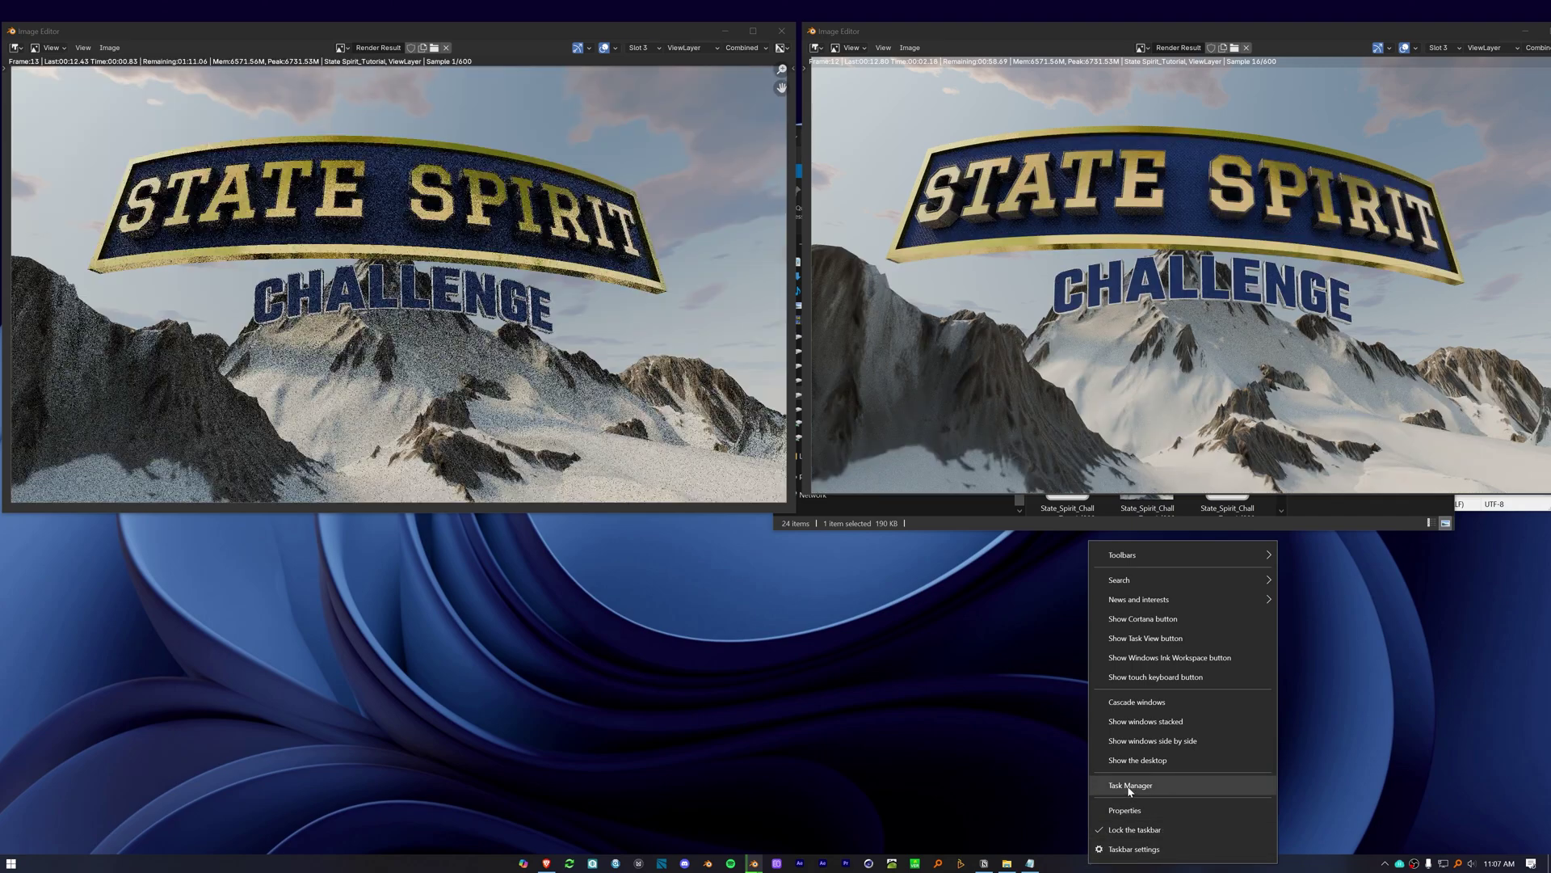
pyautogui.click(1129, 785)
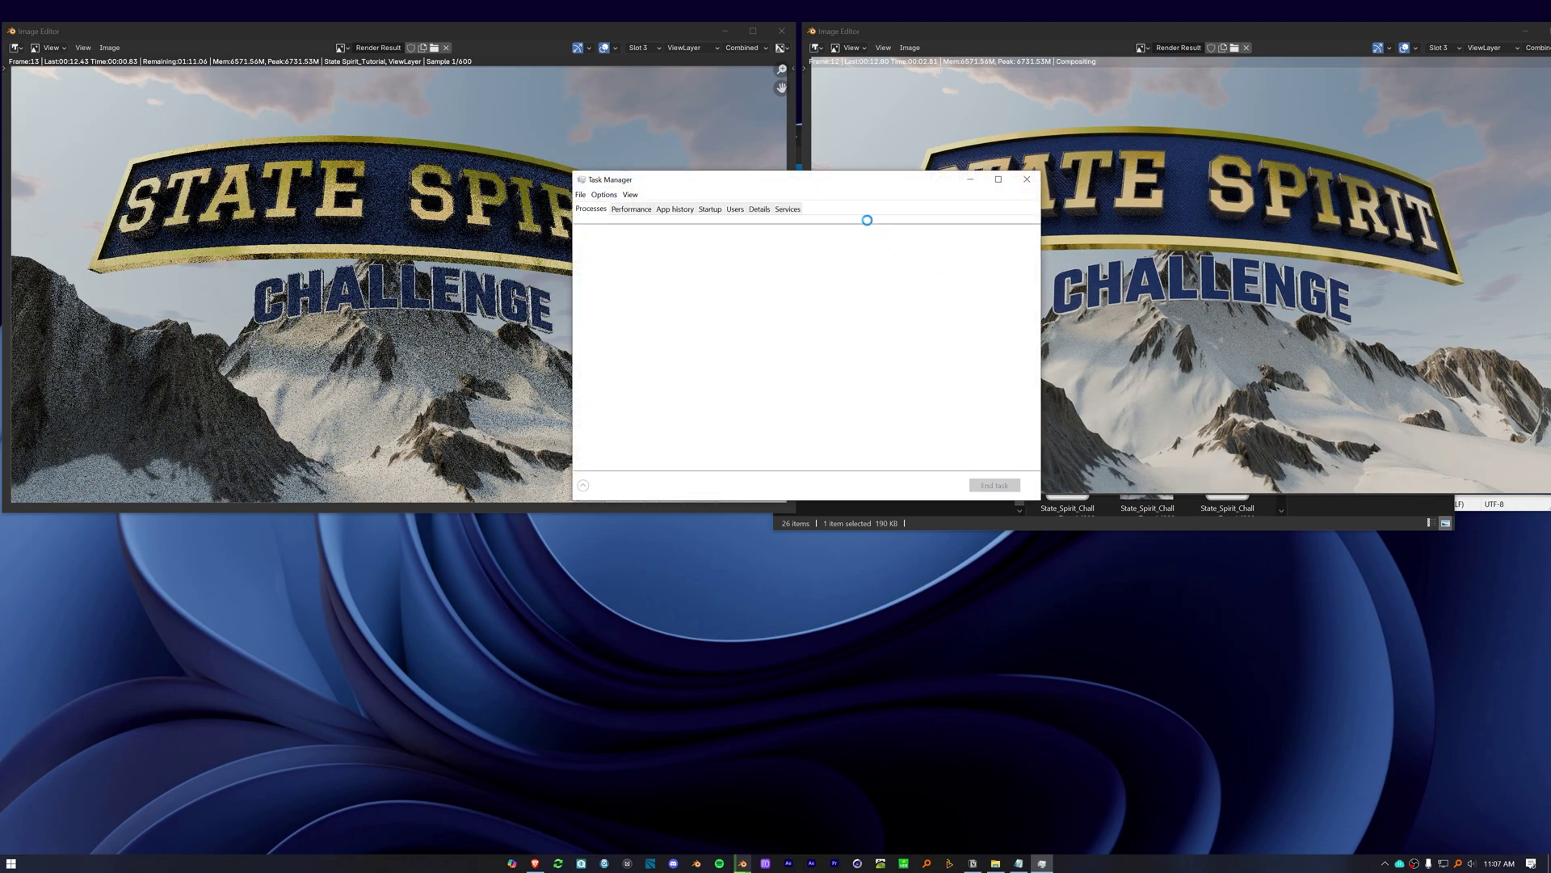
pyautogui.moveTo(859, 185); pyautogui.dragTo(1240, 541)
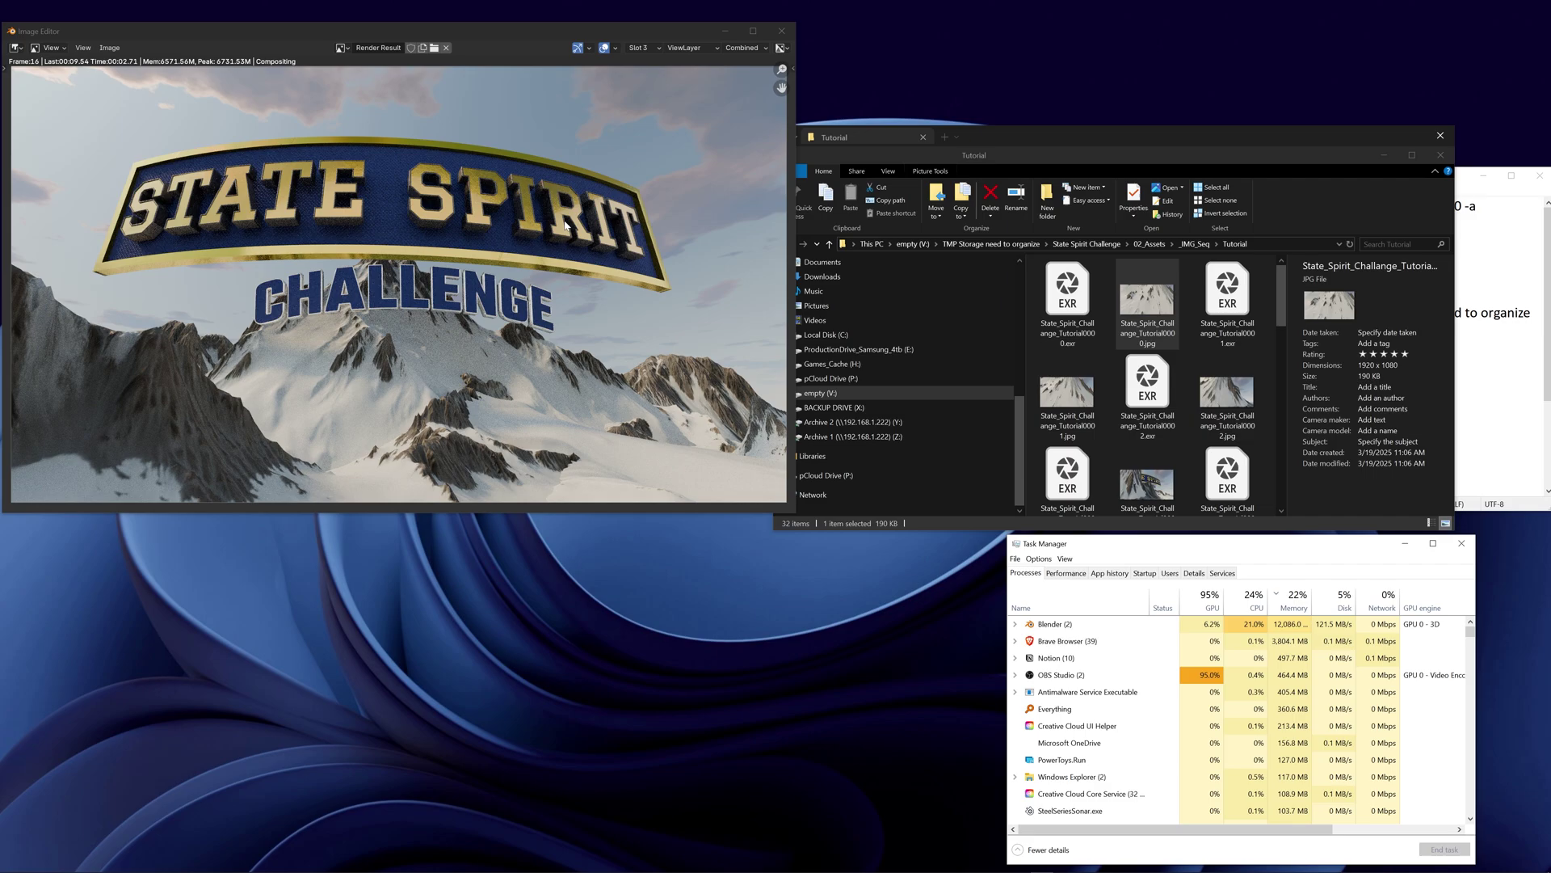
# Launch another Blender 4.3 instance, render the State Spirit animation in it, and place its render window beside the first one
pyautogui.moveTo(768, 869)
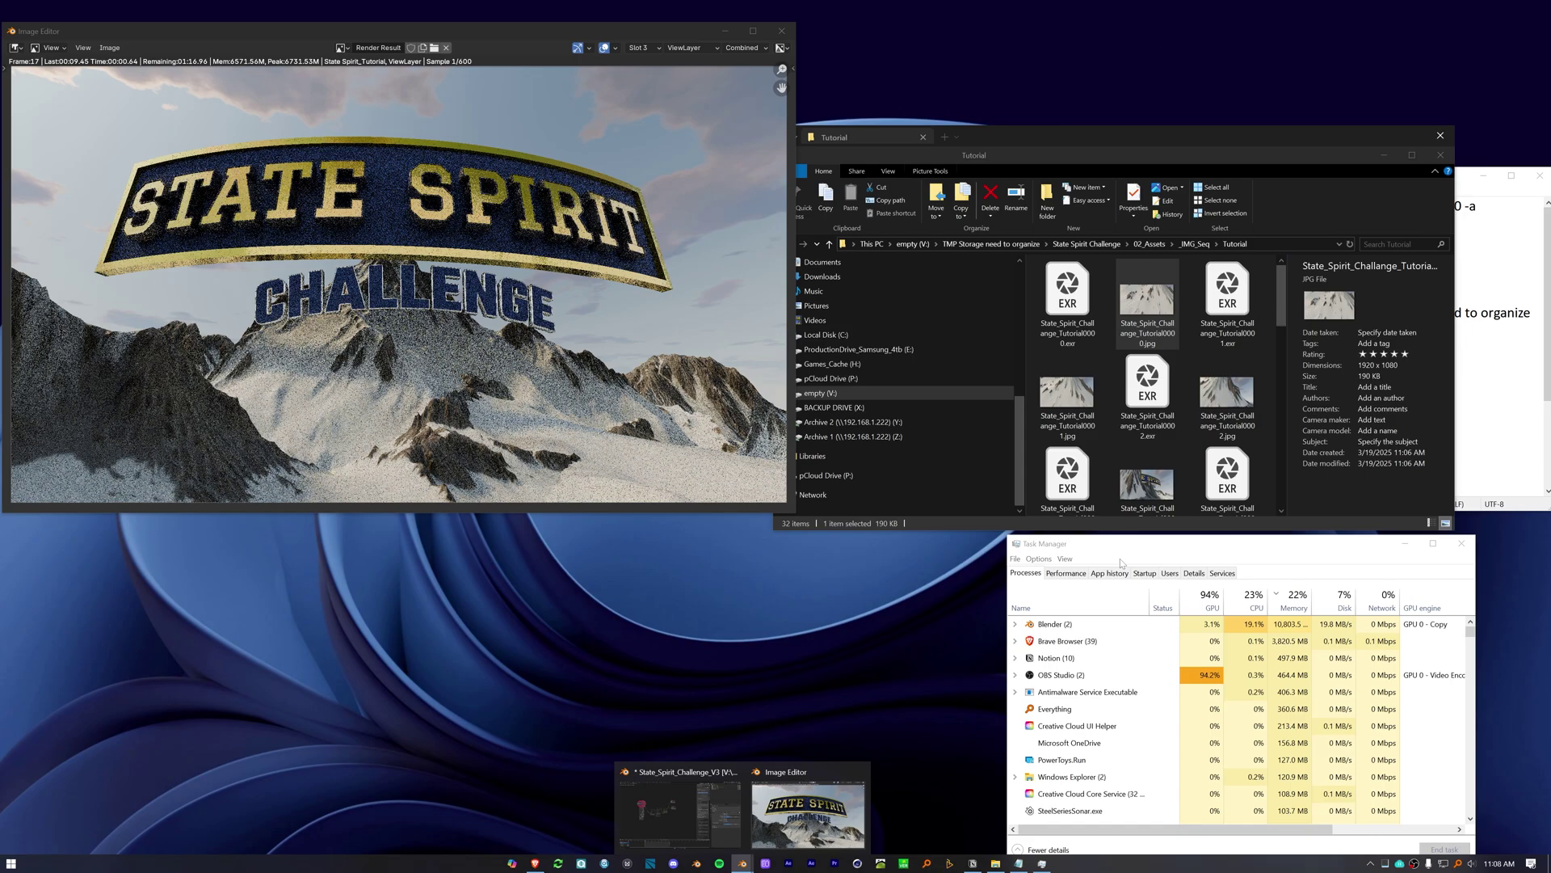
pyautogui.click(1128, 552)
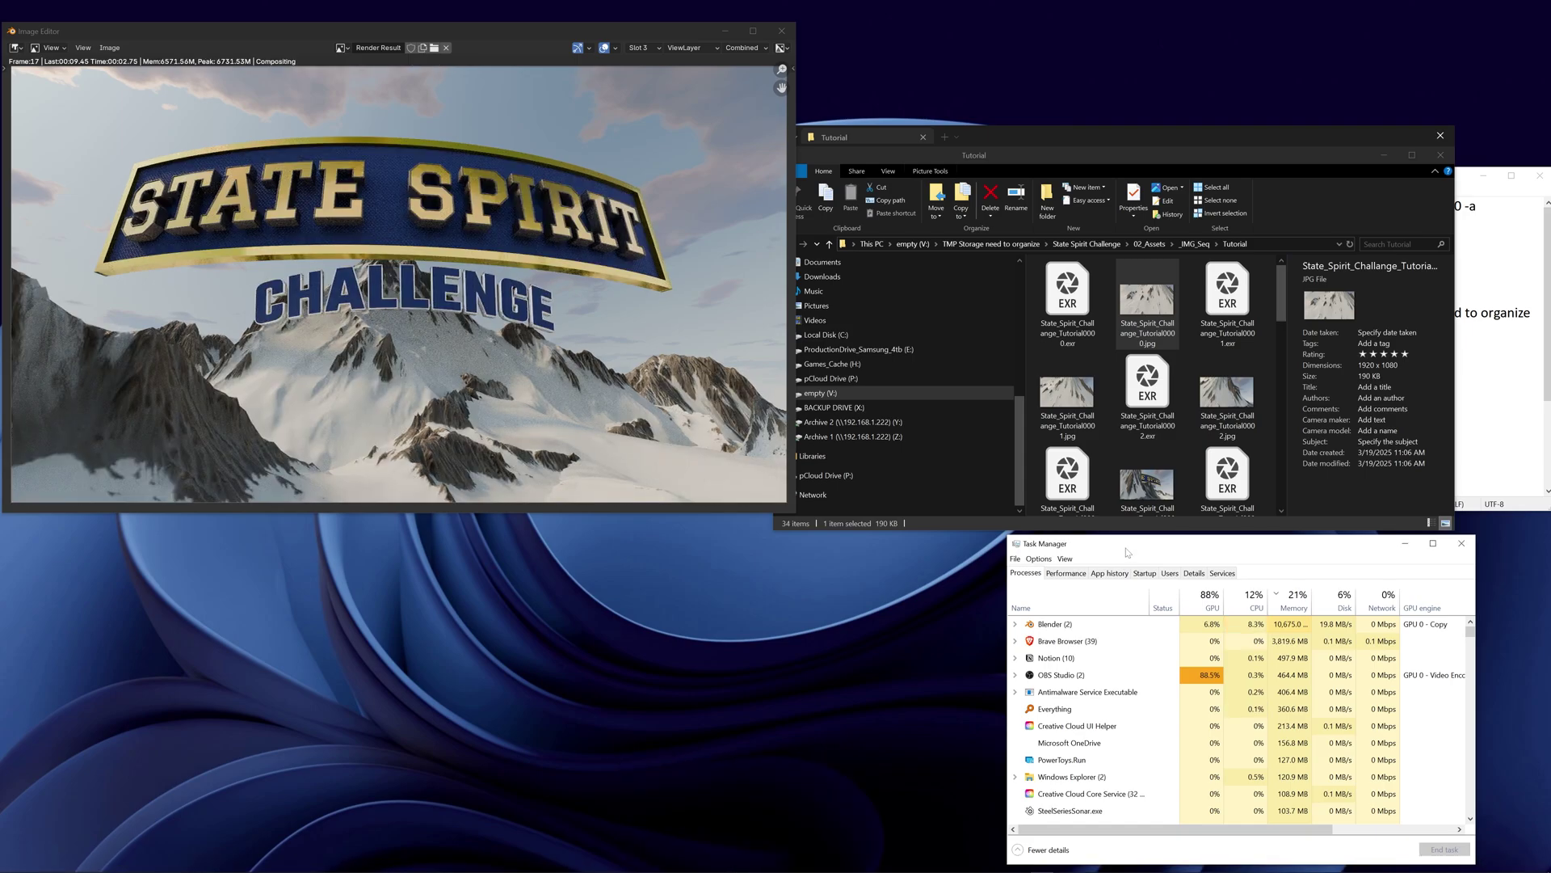
pyautogui.rightClick(743, 863)
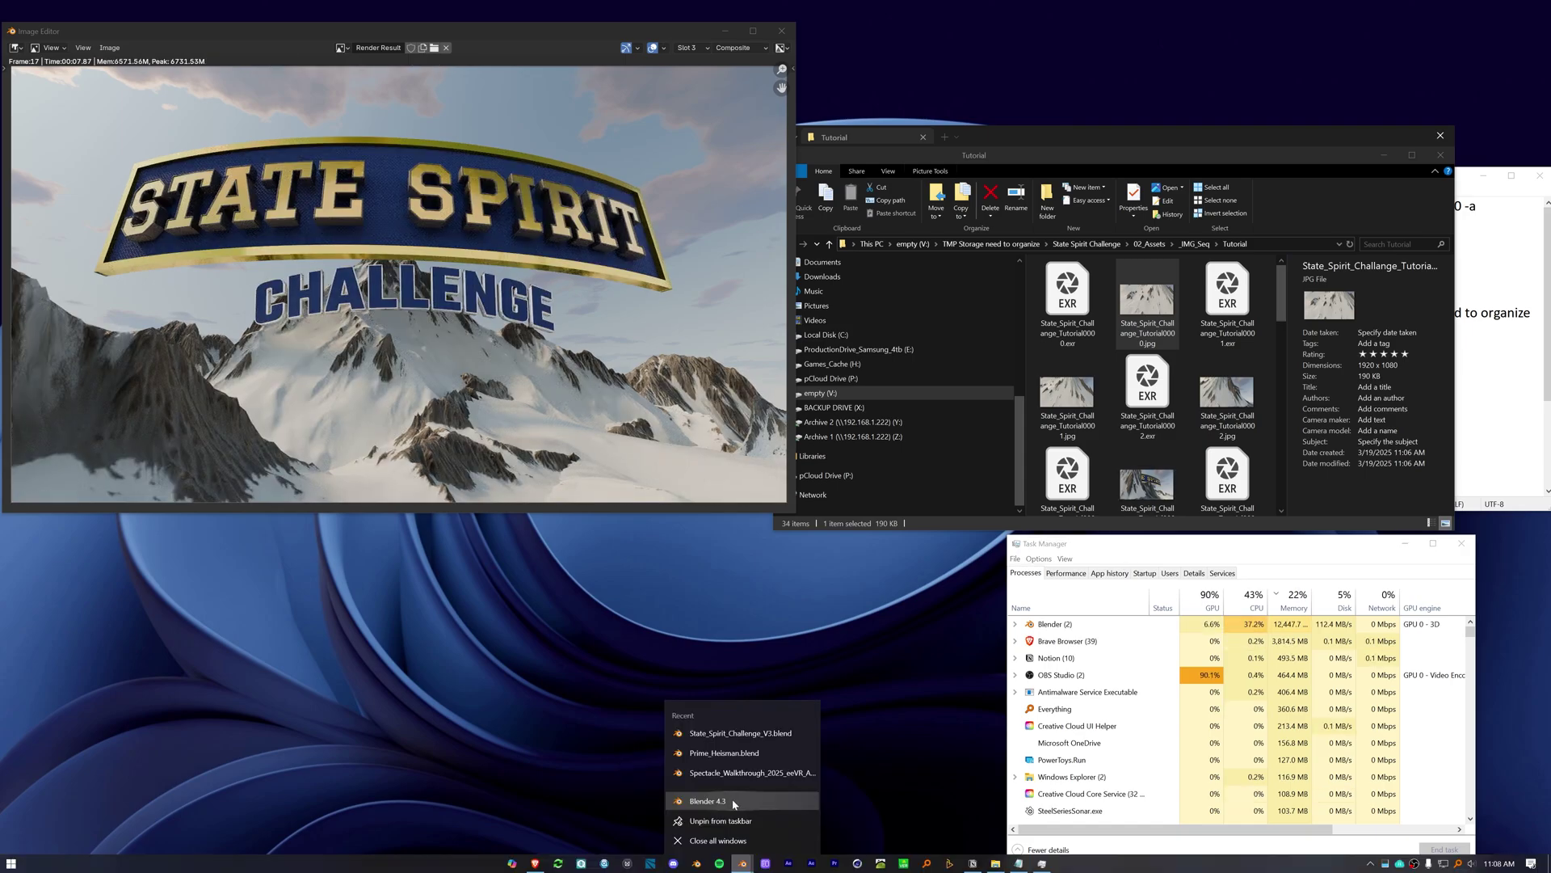
pyautogui.click(735, 801)
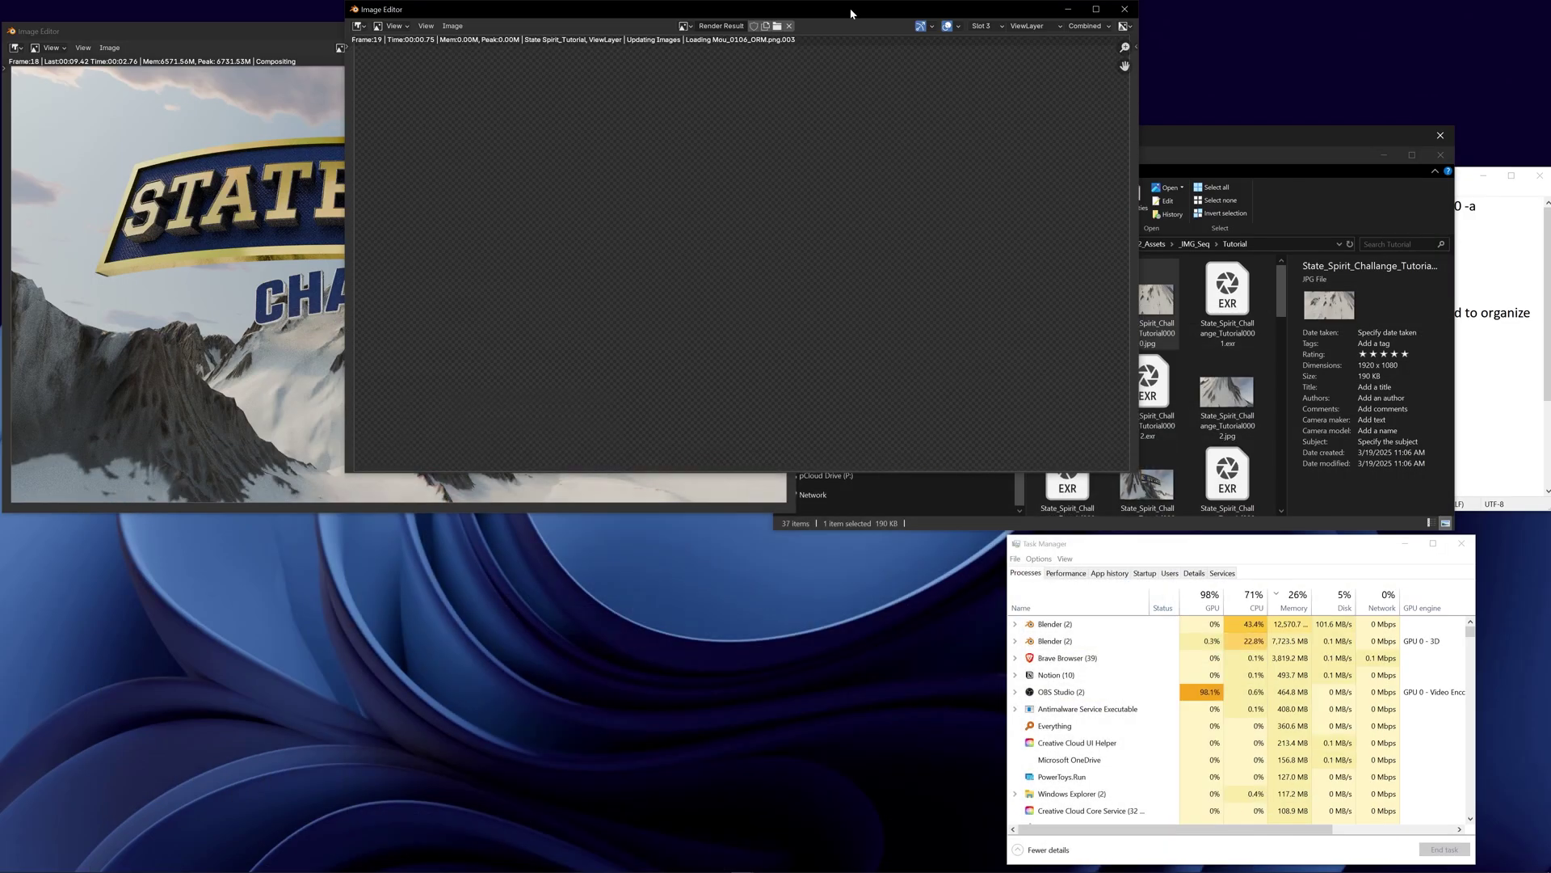
pyautogui.moveTo(851, 14); pyautogui.dragTo(1298, 29)
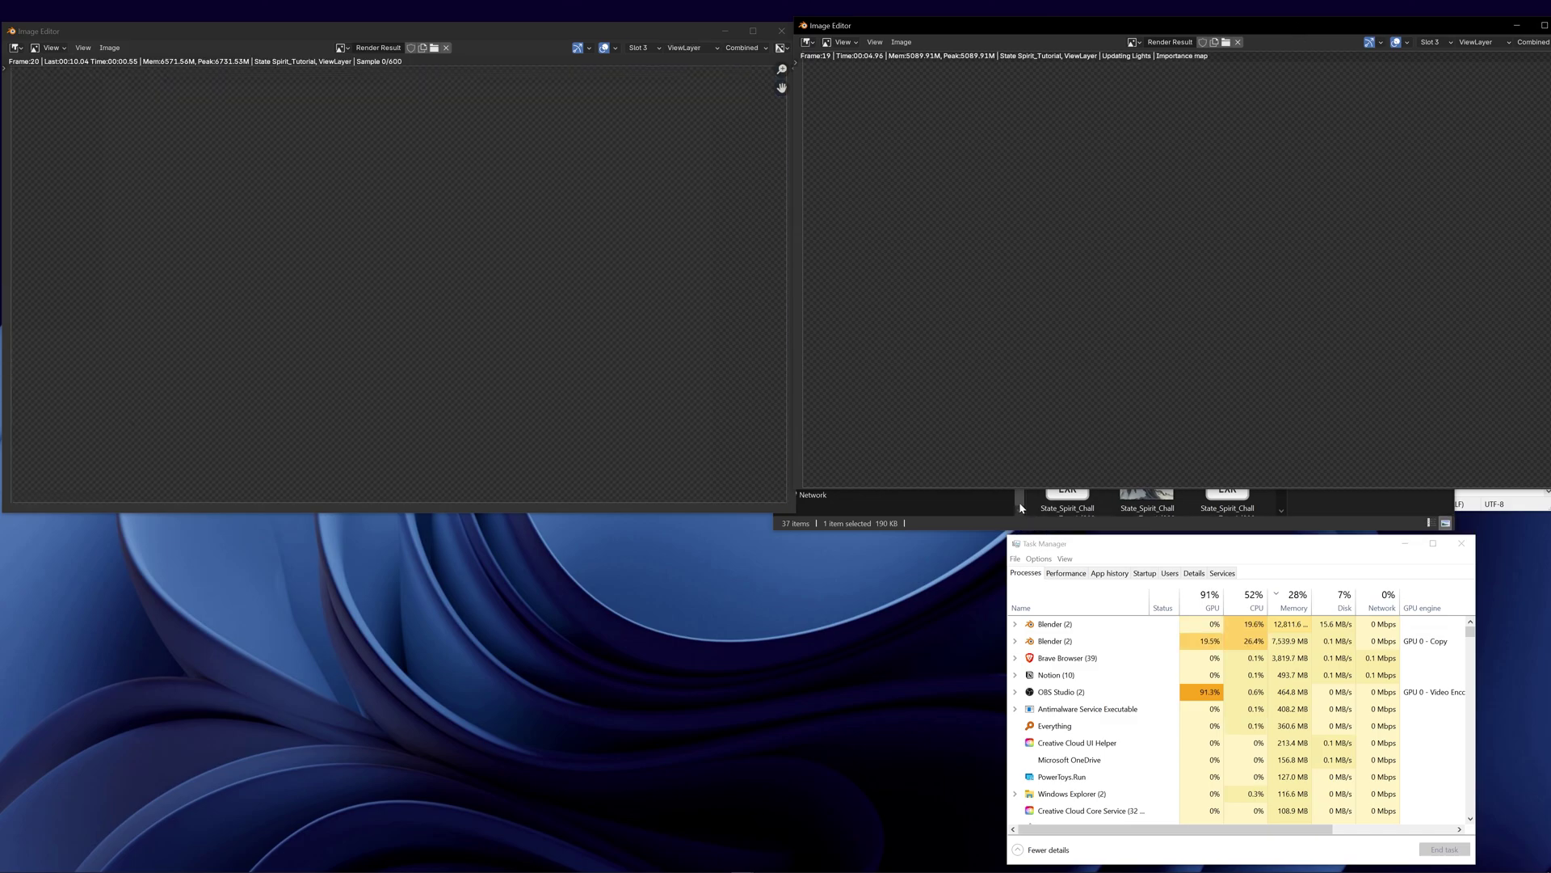
# Place the Tutorial folder window below the render windows with Task Manager beside it
pyautogui.click(1024, 529)
pyautogui.moveTo(1182, 138); pyautogui.dragTo(582, 488)
pyautogui.moveTo(1171, 543); pyautogui.dragTo(1090, 525)
pyautogui.moveTo(1171, 512)
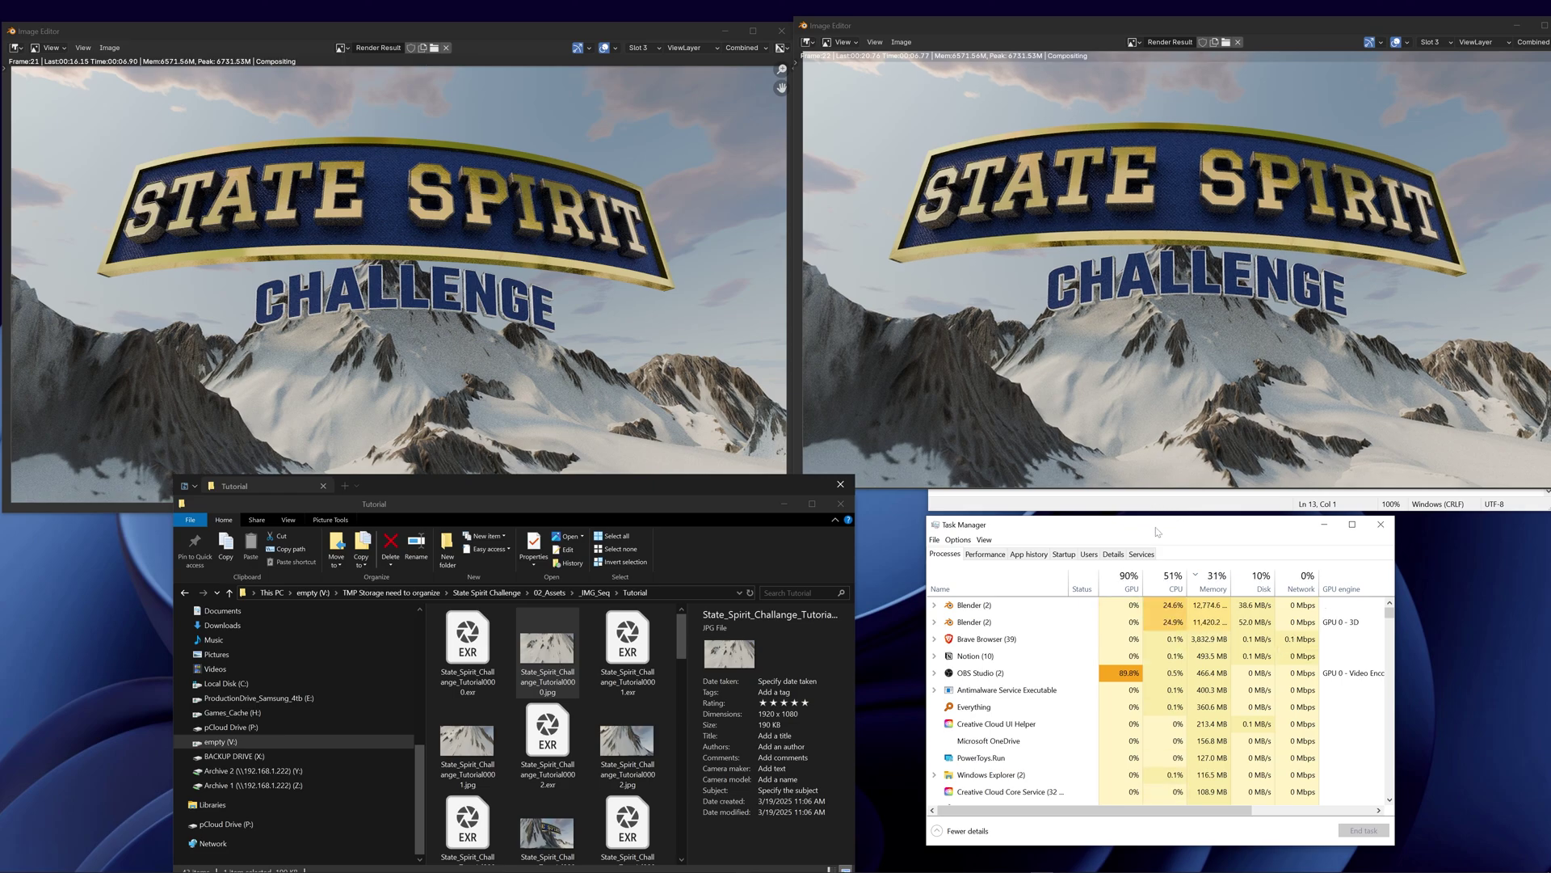
pyautogui.moveTo(1157, 530); pyautogui.dragTo(1124, 511)
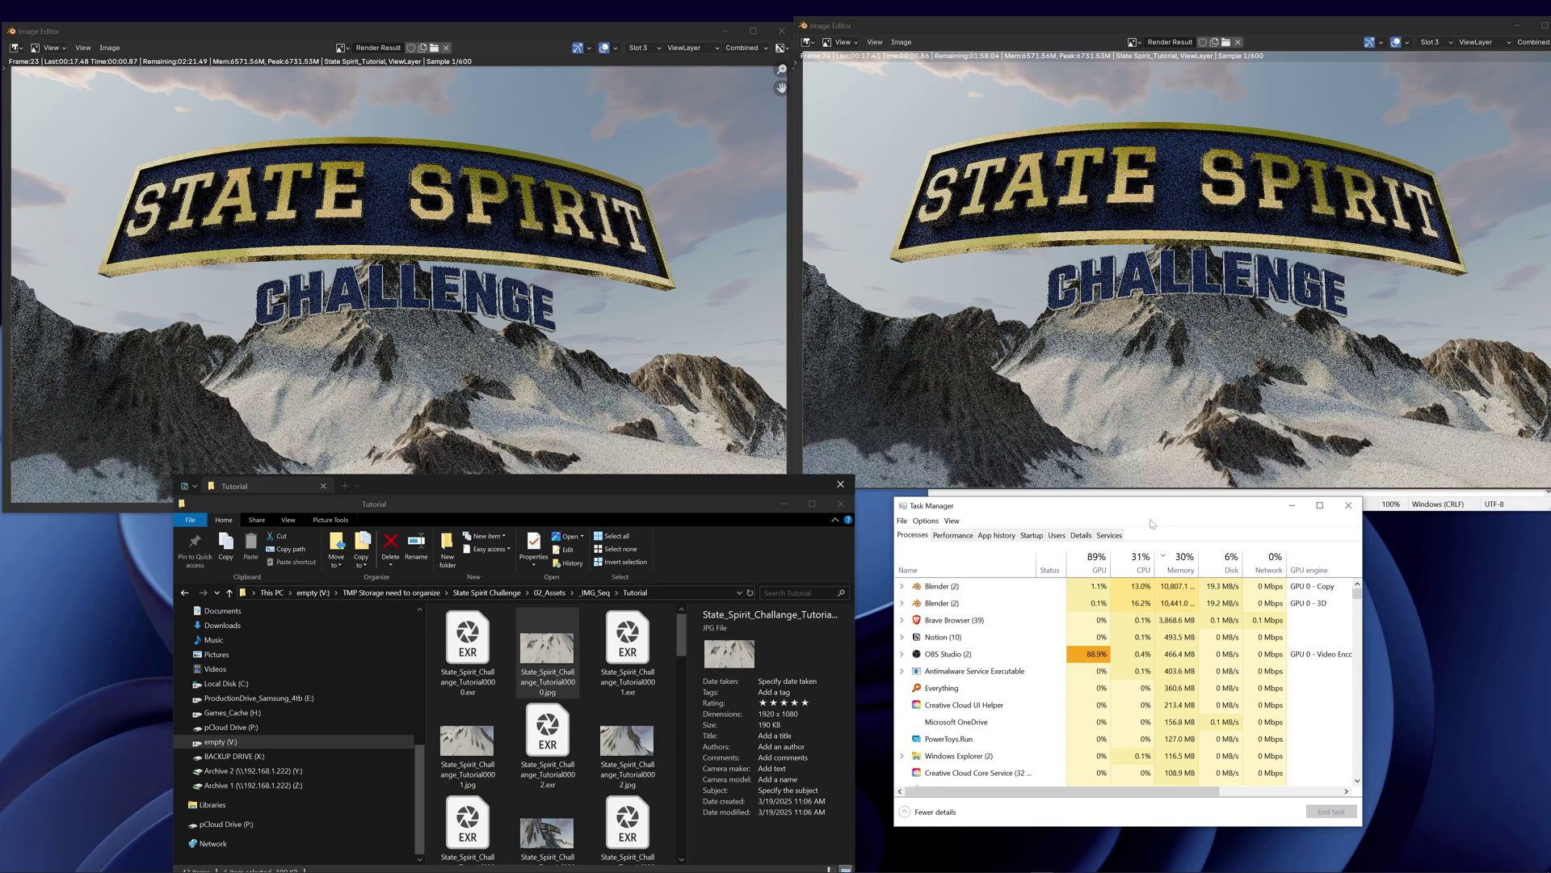
pyautogui.moveTo(1151, 521); pyautogui.dragTo(1129, 521)
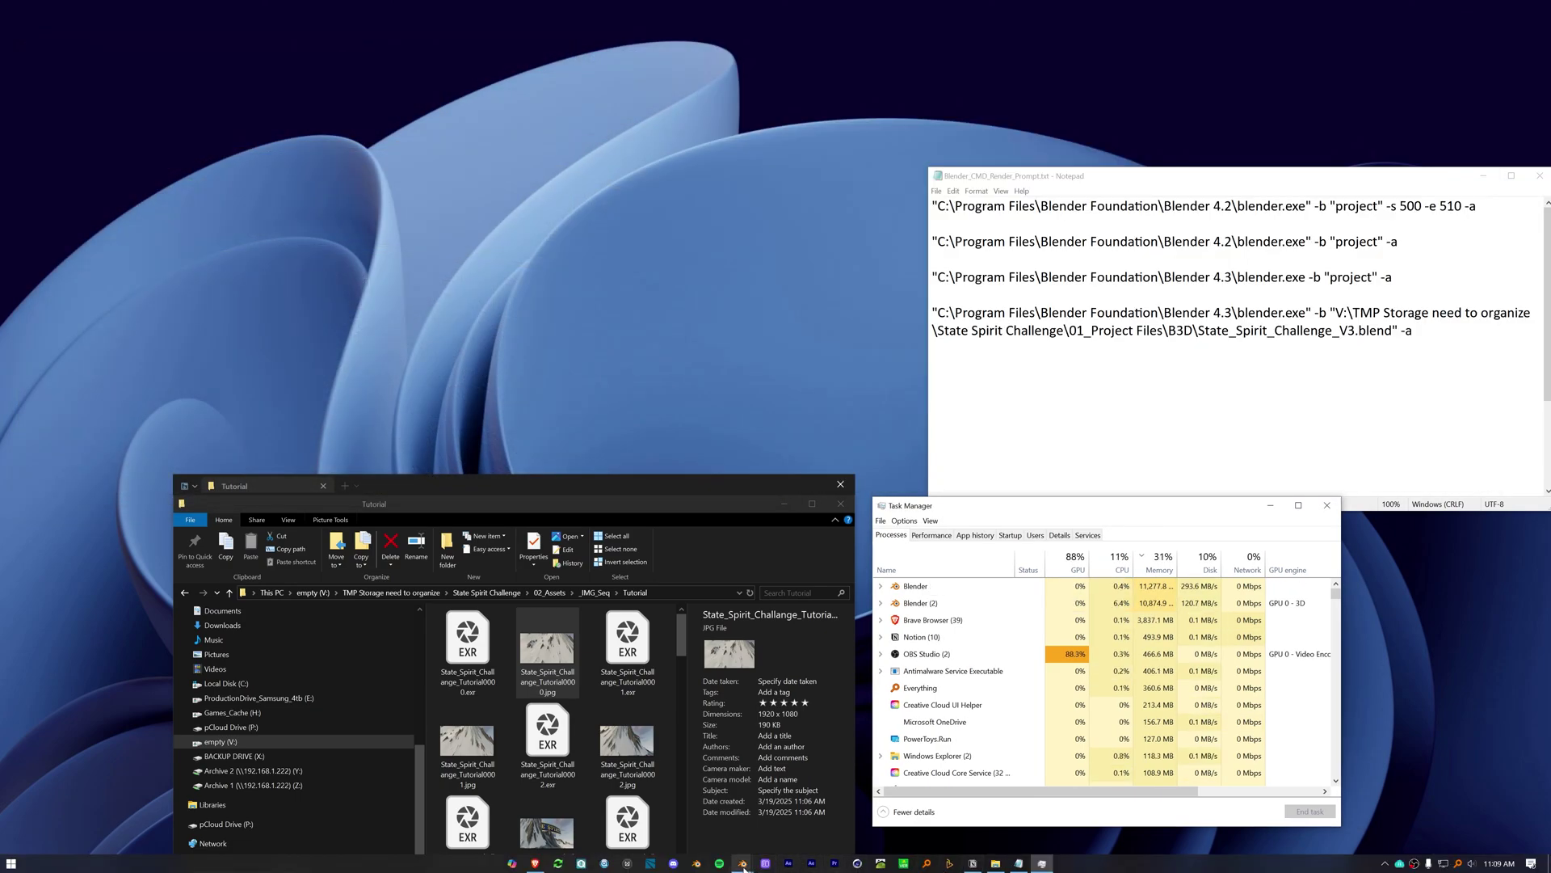
# Close all open Blender windows at once to end the simultaneous renders
pyautogui.rightClick(743, 863)
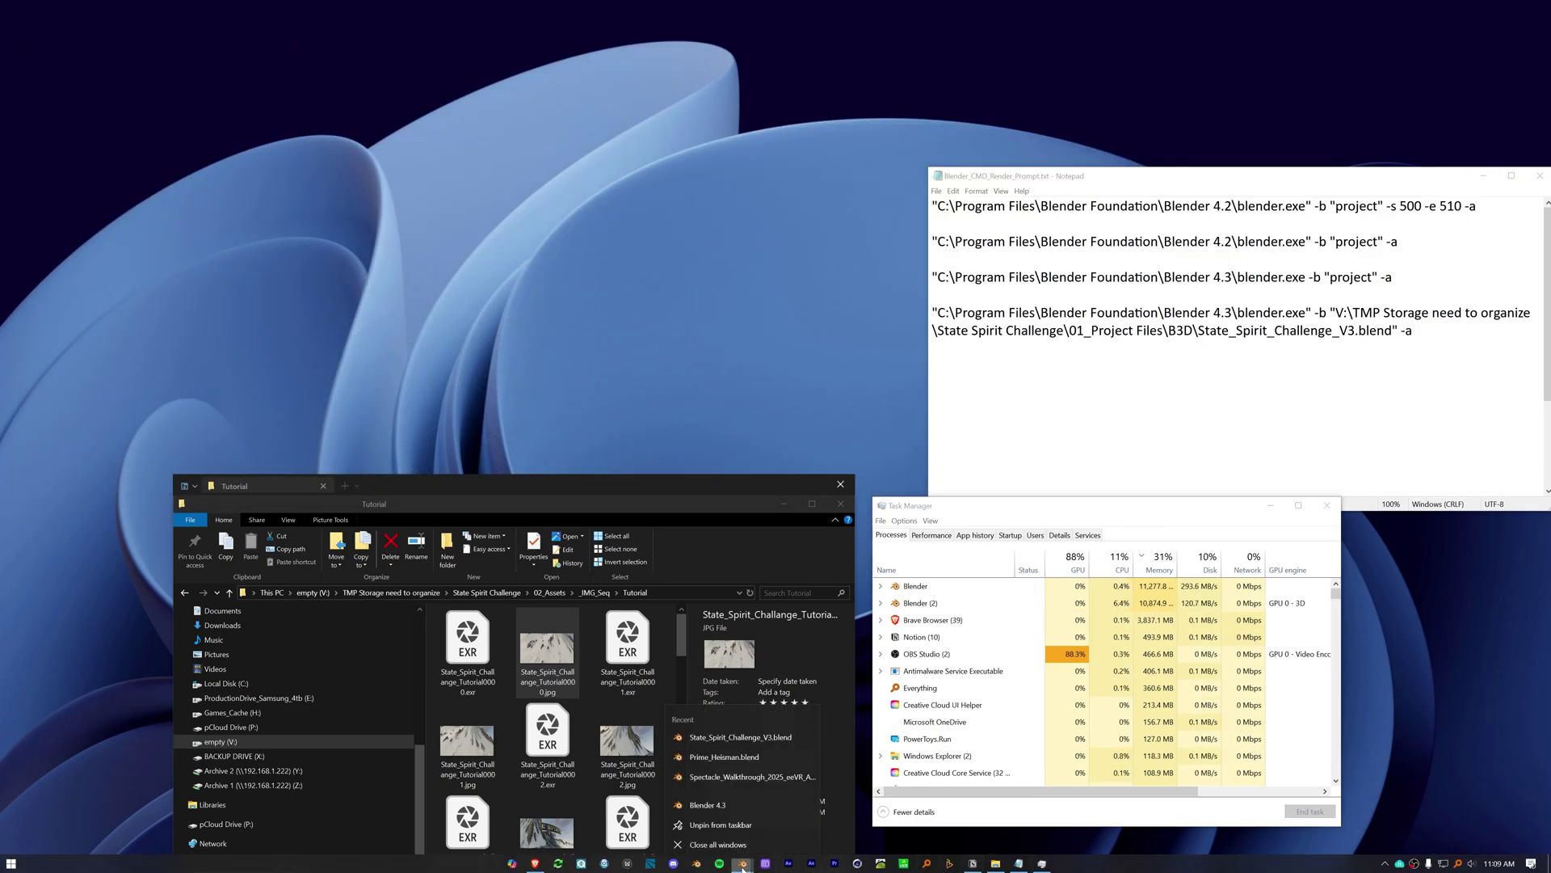
pyautogui.click(741, 841)
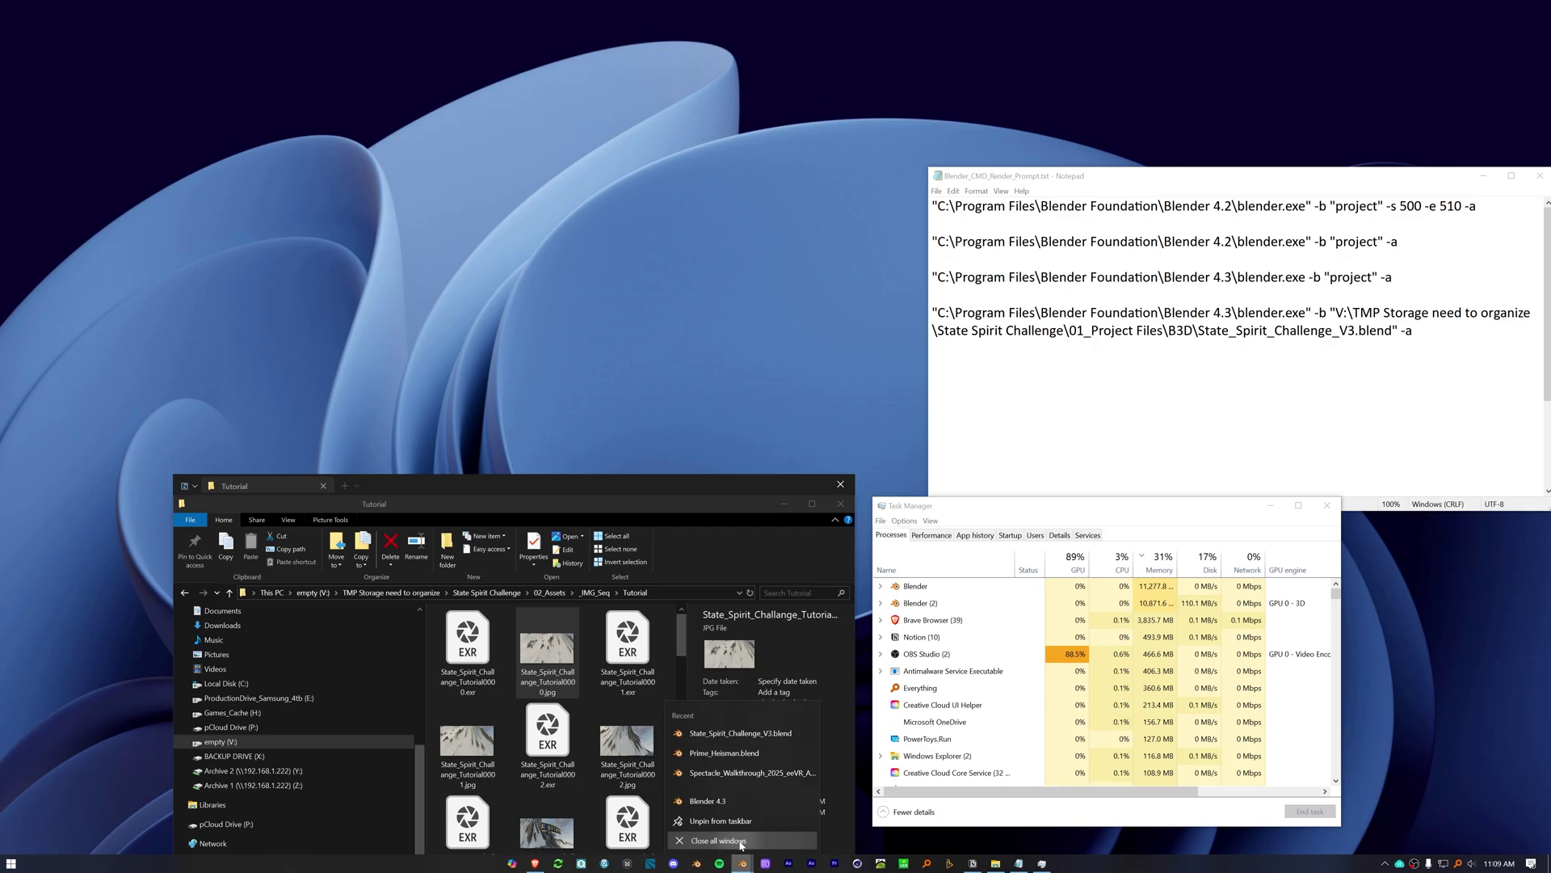
pyautogui.click(807, 464)
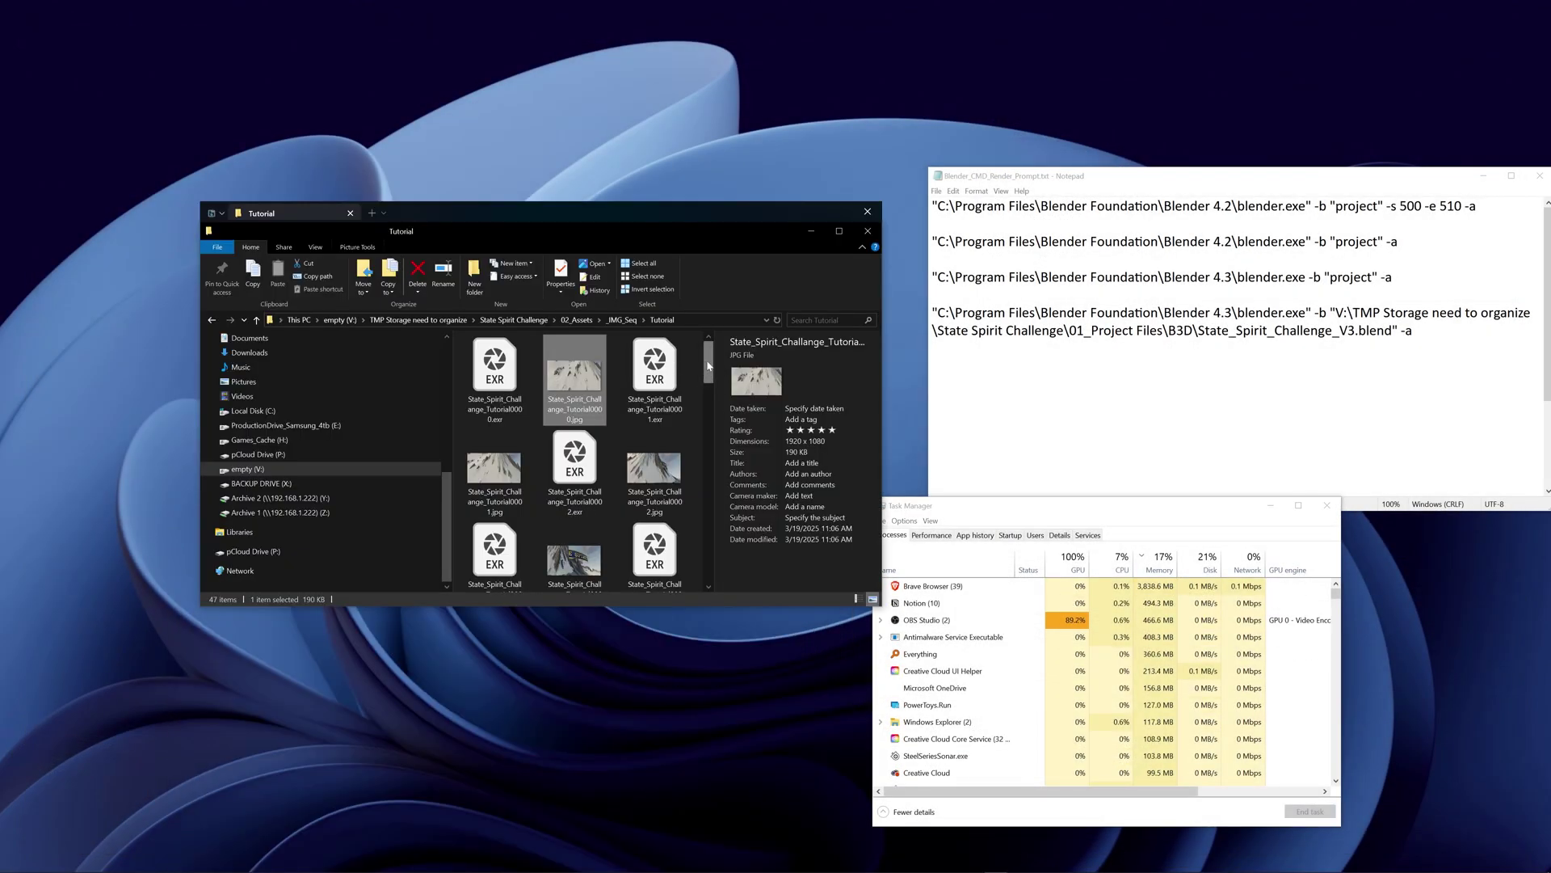
# Show the last rendered frames in the Tutorial folder and arrange the folder, Task Manager and Notepad windows without overlap
pyautogui.moveTo(709, 360); pyautogui.dragTo(720, 557)
pyautogui.moveTo(998, 505); pyautogui.dragTo(1175, 534)
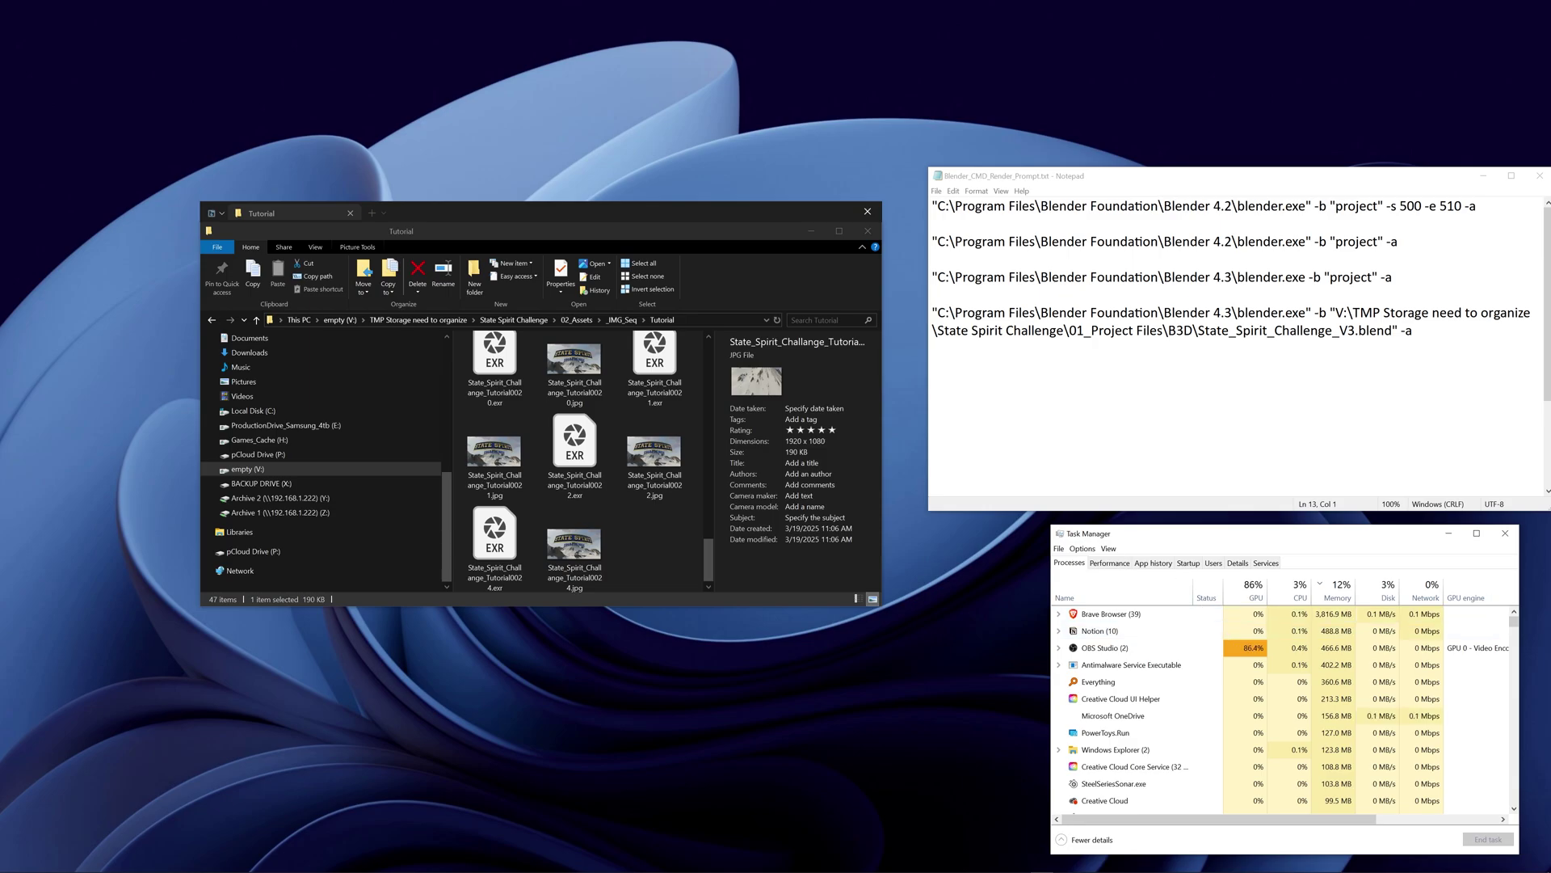
pyautogui.moveTo(803, 213); pyautogui.dragTo(809, 167)
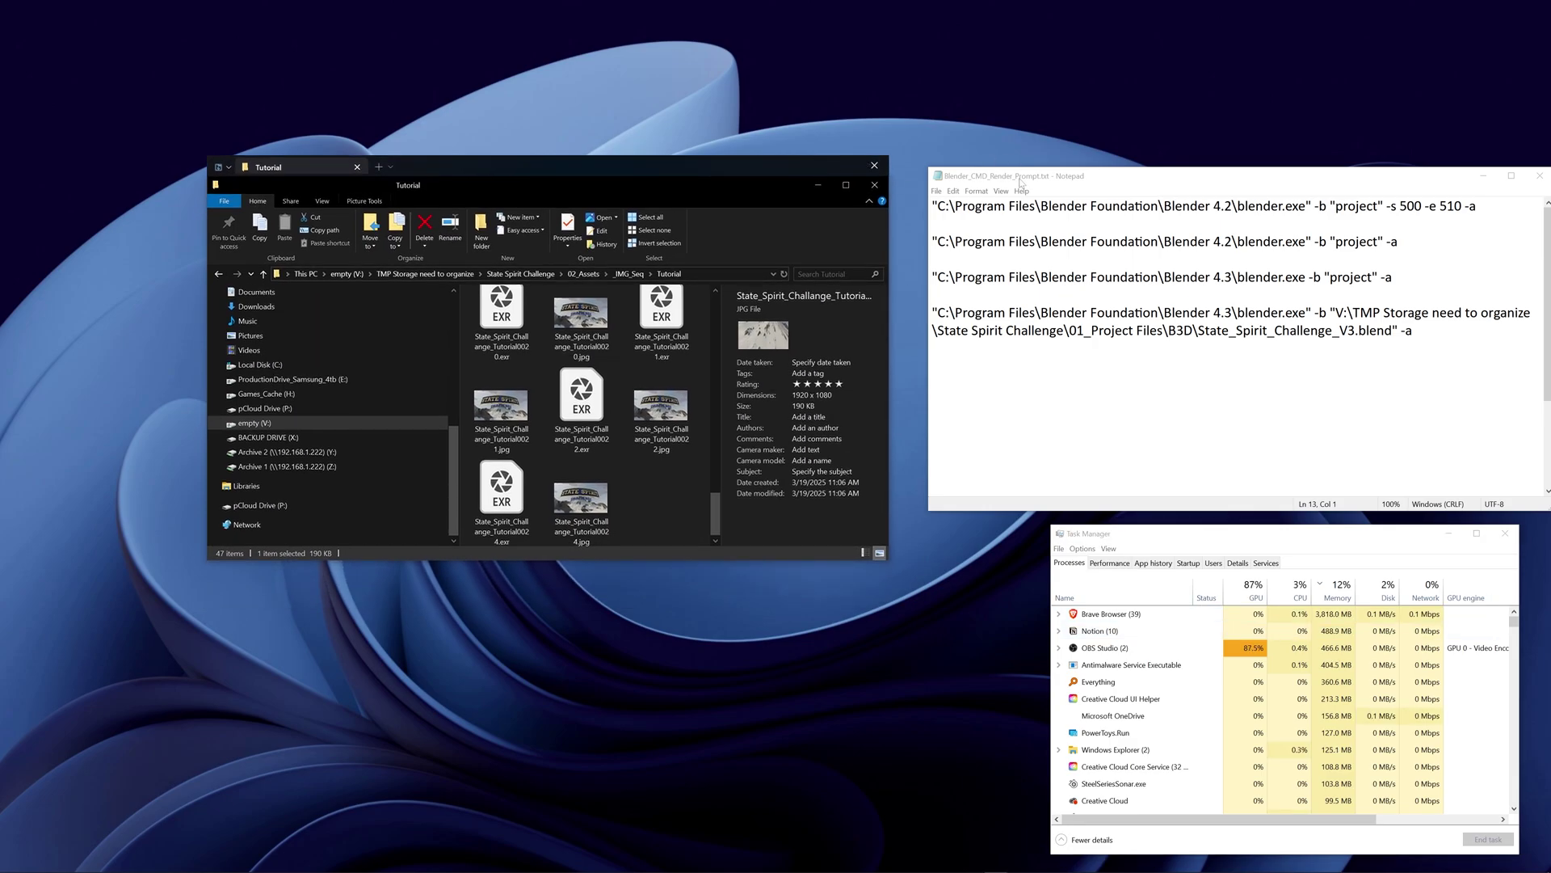
pyautogui.moveTo(1020, 181); pyautogui.dragTo(992, 179)
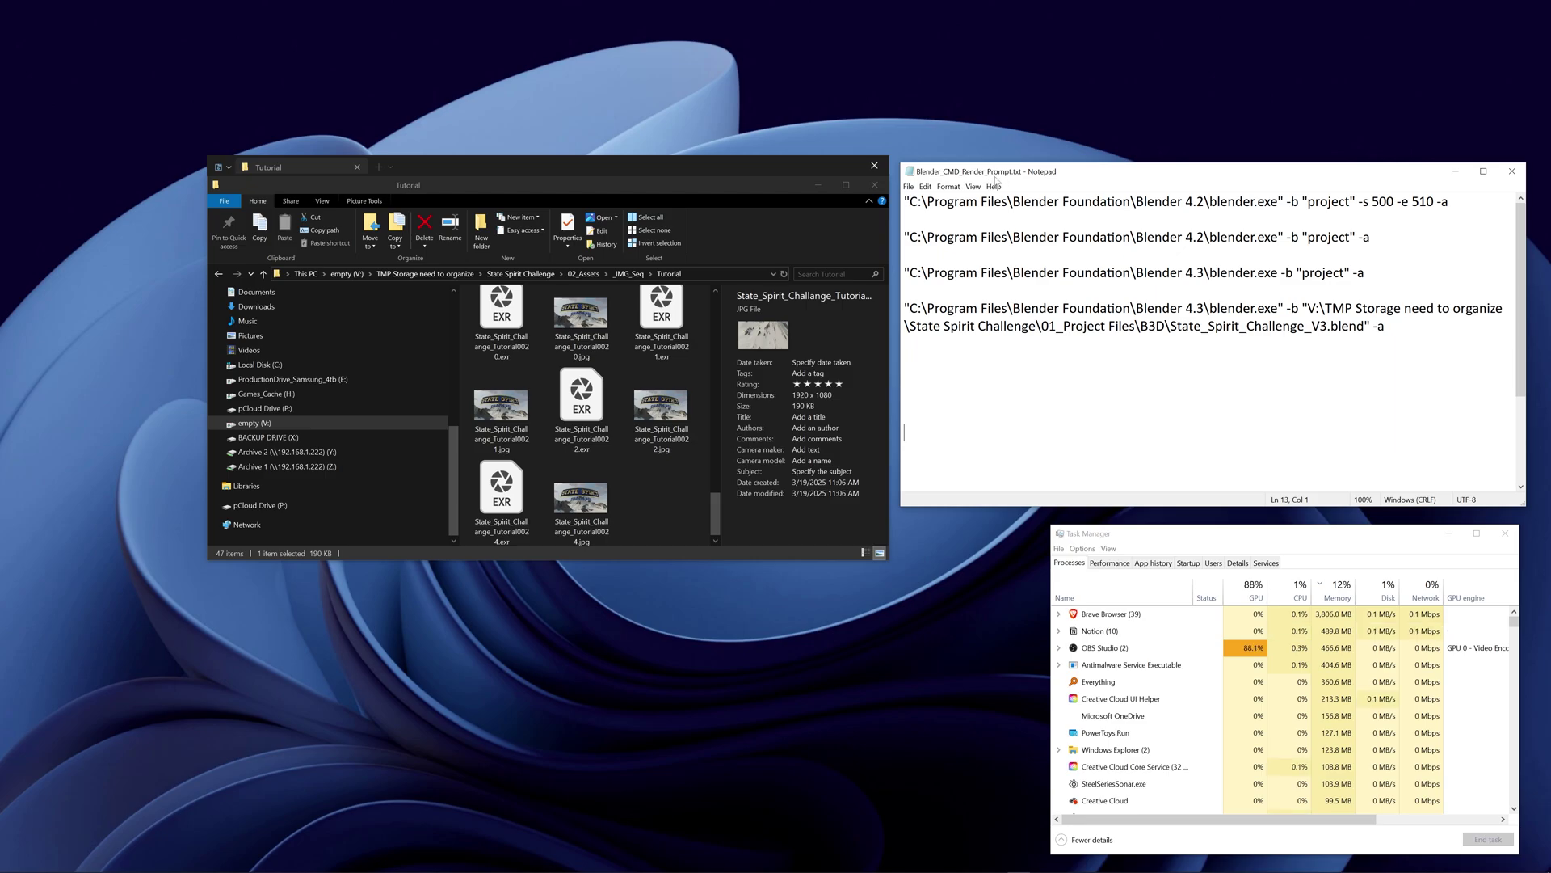
pyautogui.moveTo(1008, 177); pyautogui.dragTo(1006, 170)
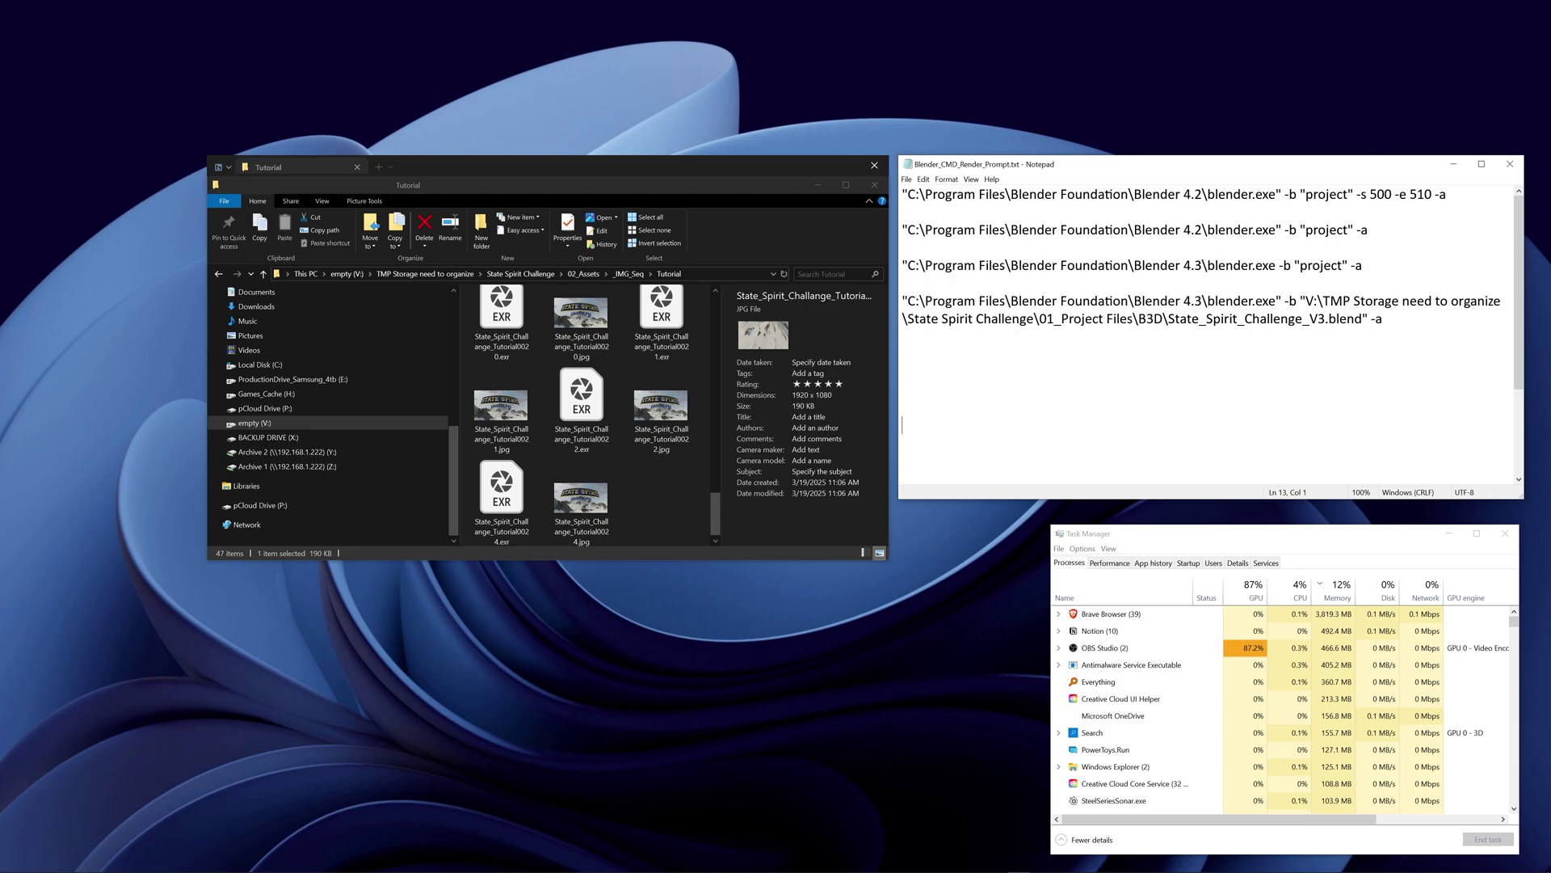
# Highlight the first example render command in the Notepad notes and open a Command Prompt window beside them
pyautogui.moveTo(907, 194); pyautogui.dragTo(1435, 195)
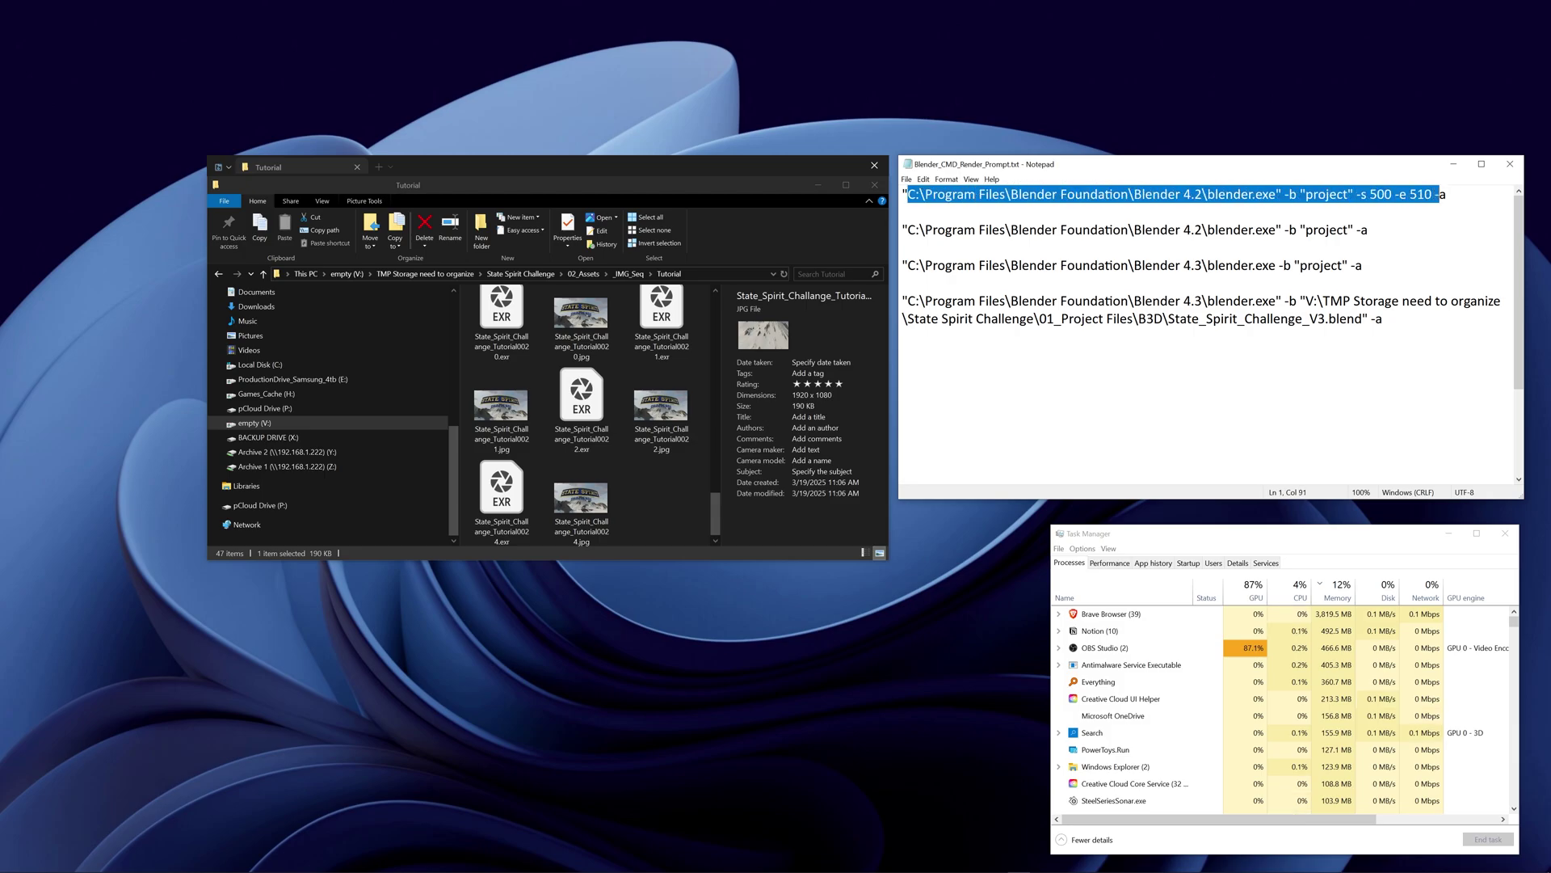
pyautogui.click(903, 212)
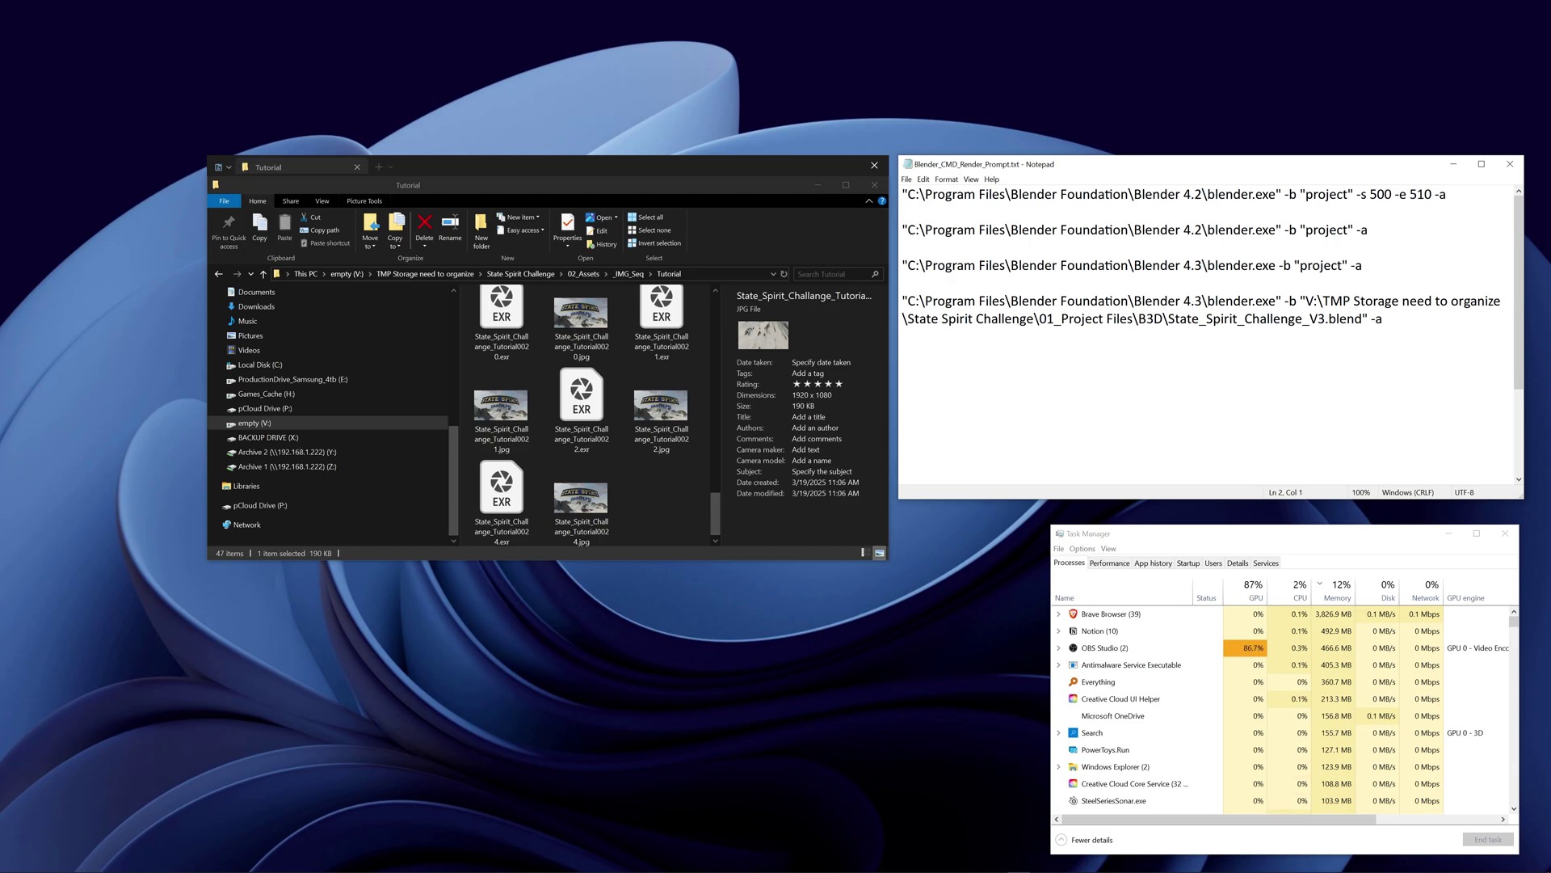
pyautogui.press('super')
pyautogui.write('cmd')
pyautogui.press('Return')
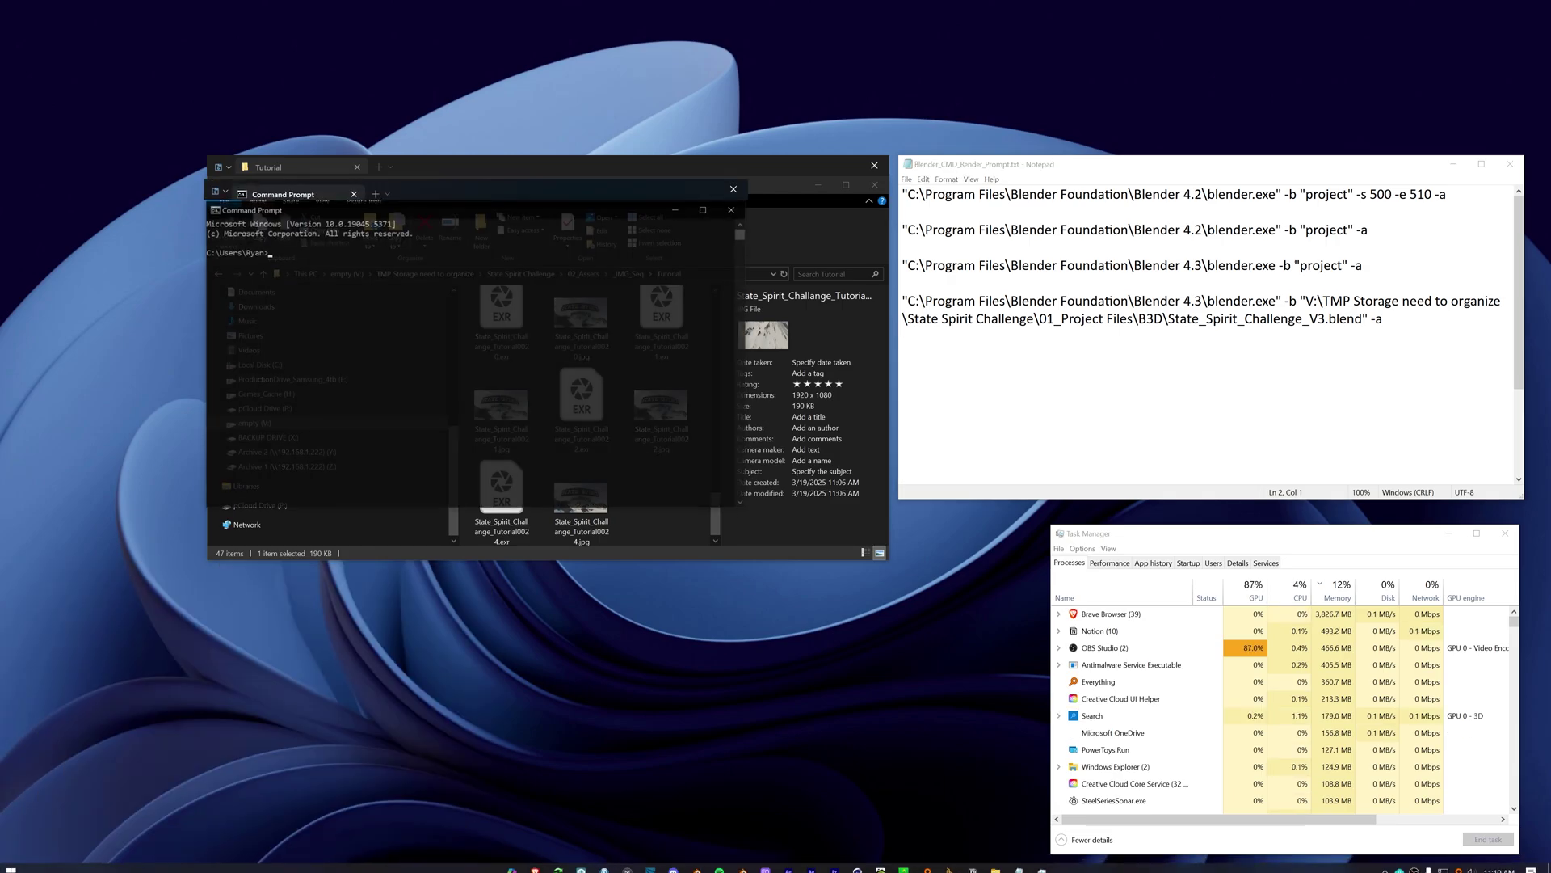
pyautogui.moveTo(548, 198); pyautogui.dragTo(653, 204)
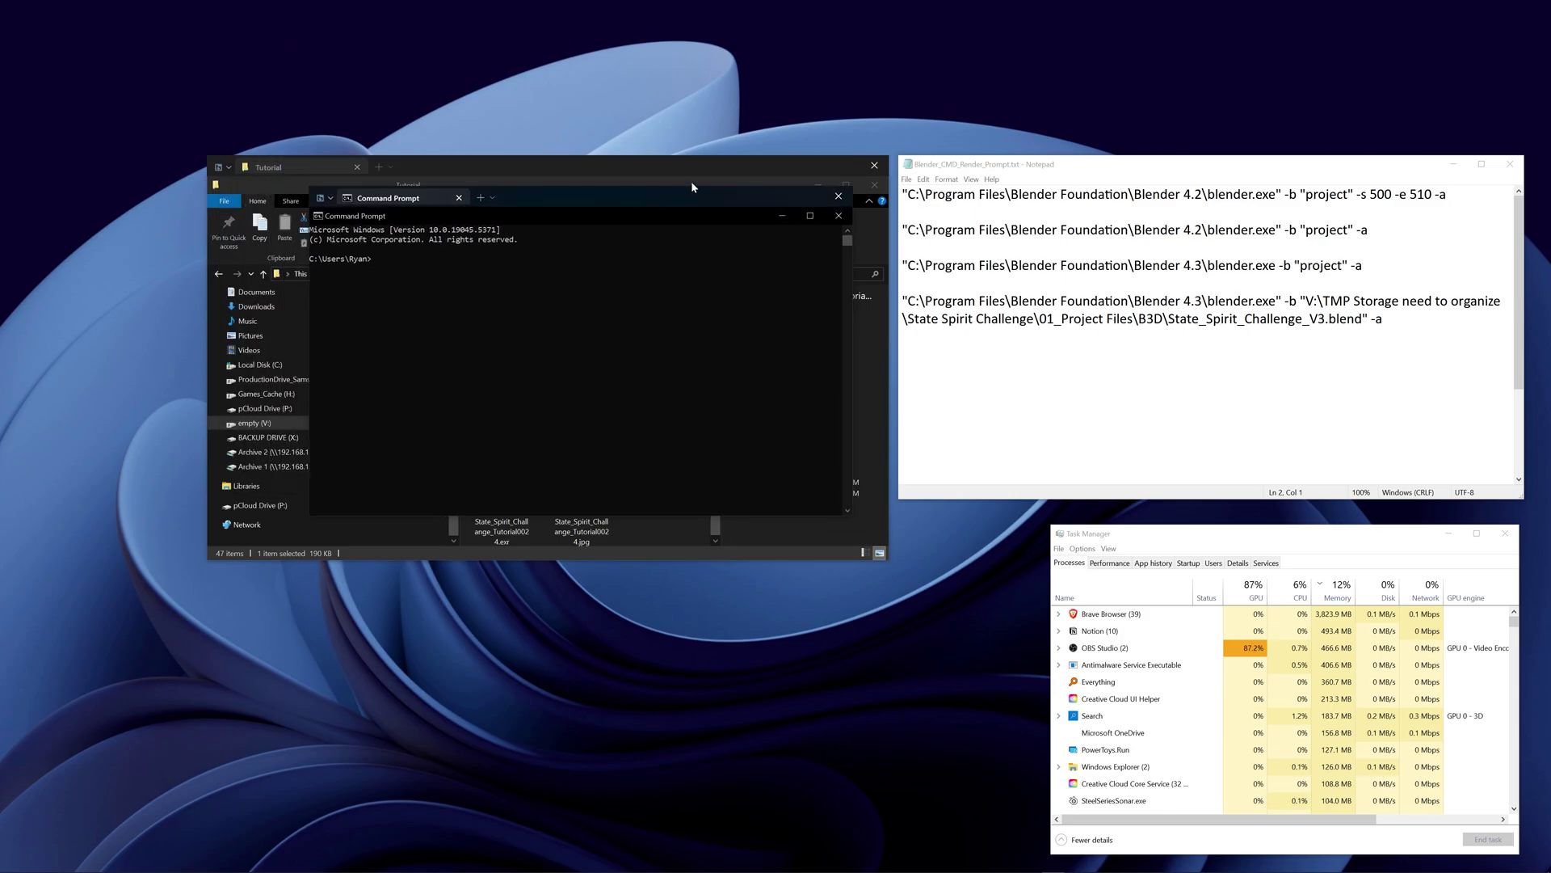
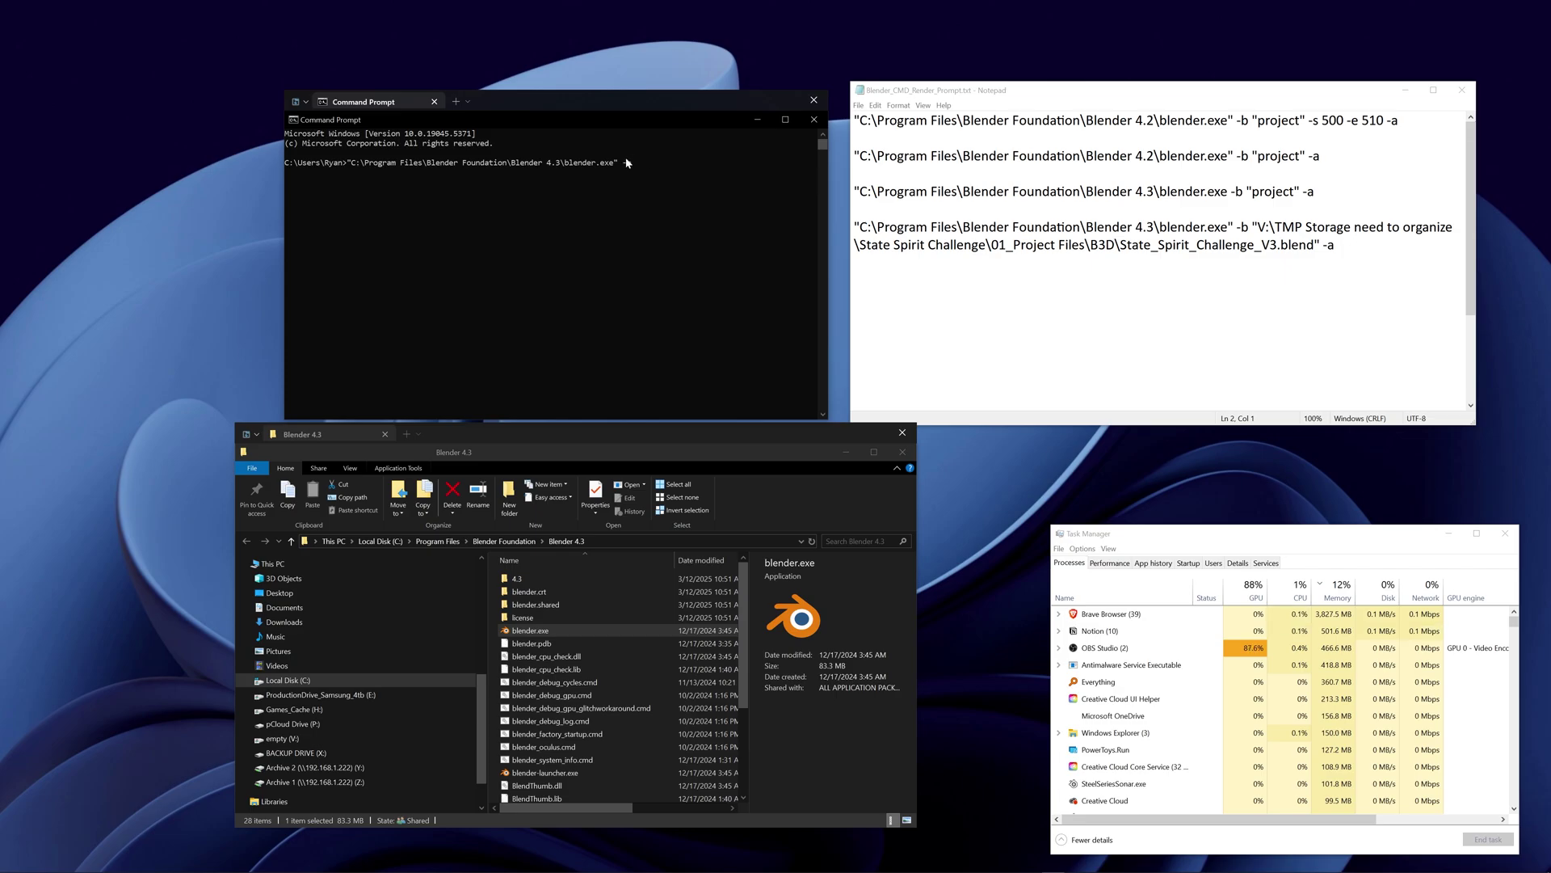
# Add -b after the Blender 4.3 executable path in Command Prompt and open the project's B3D folder in a new folder tab
pyautogui.write('b')
pyautogui.click(402, 436)
pyautogui.click(407, 434)
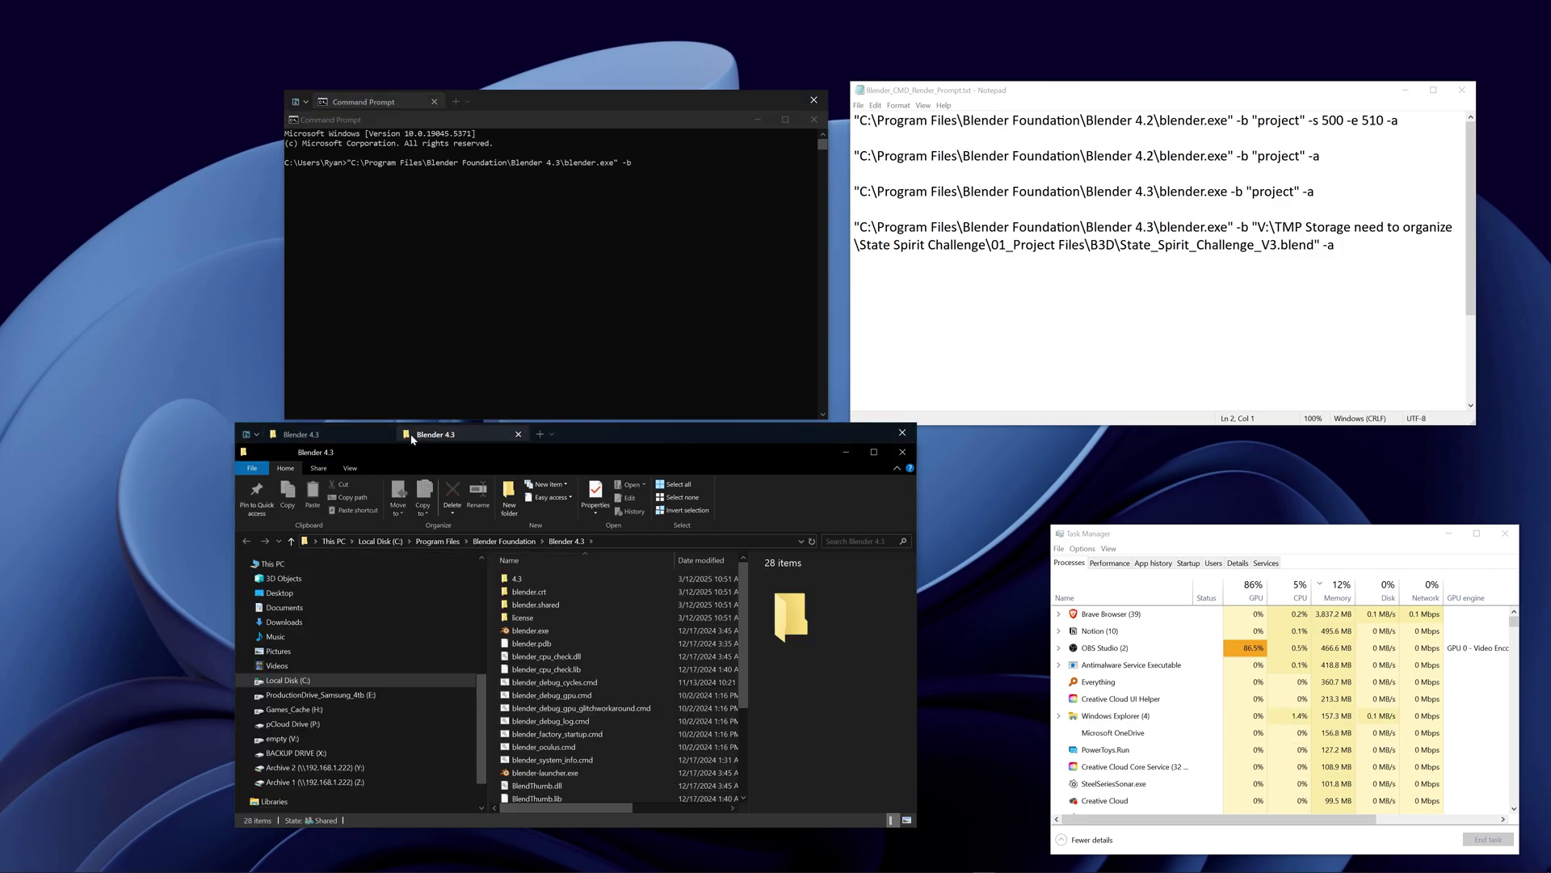
pyautogui.scroll(-1, 480, 750)
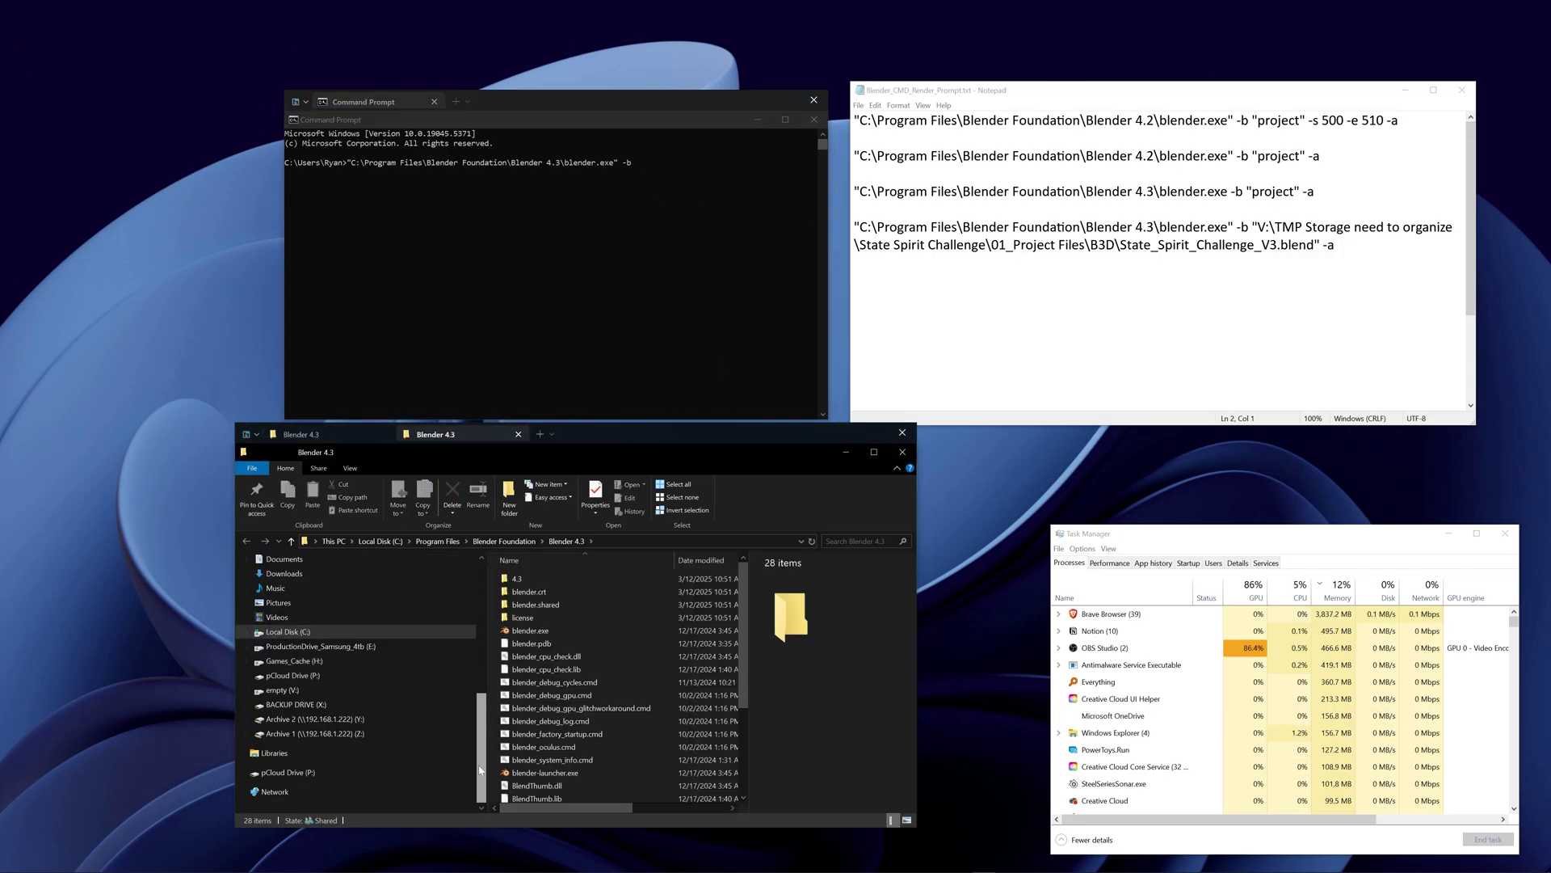
pyautogui.click(278, 690)
pyautogui.doubleClick(533, 604)
pyautogui.doubleClick(534, 604)
pyautogui.doubleClick(533, 604)
pyautogui.doubleClick(533, 607)
# Add the path of State_Spirit_Challenge_V3.blend to the command, followed by -a
pyautogui.click(549, 631)
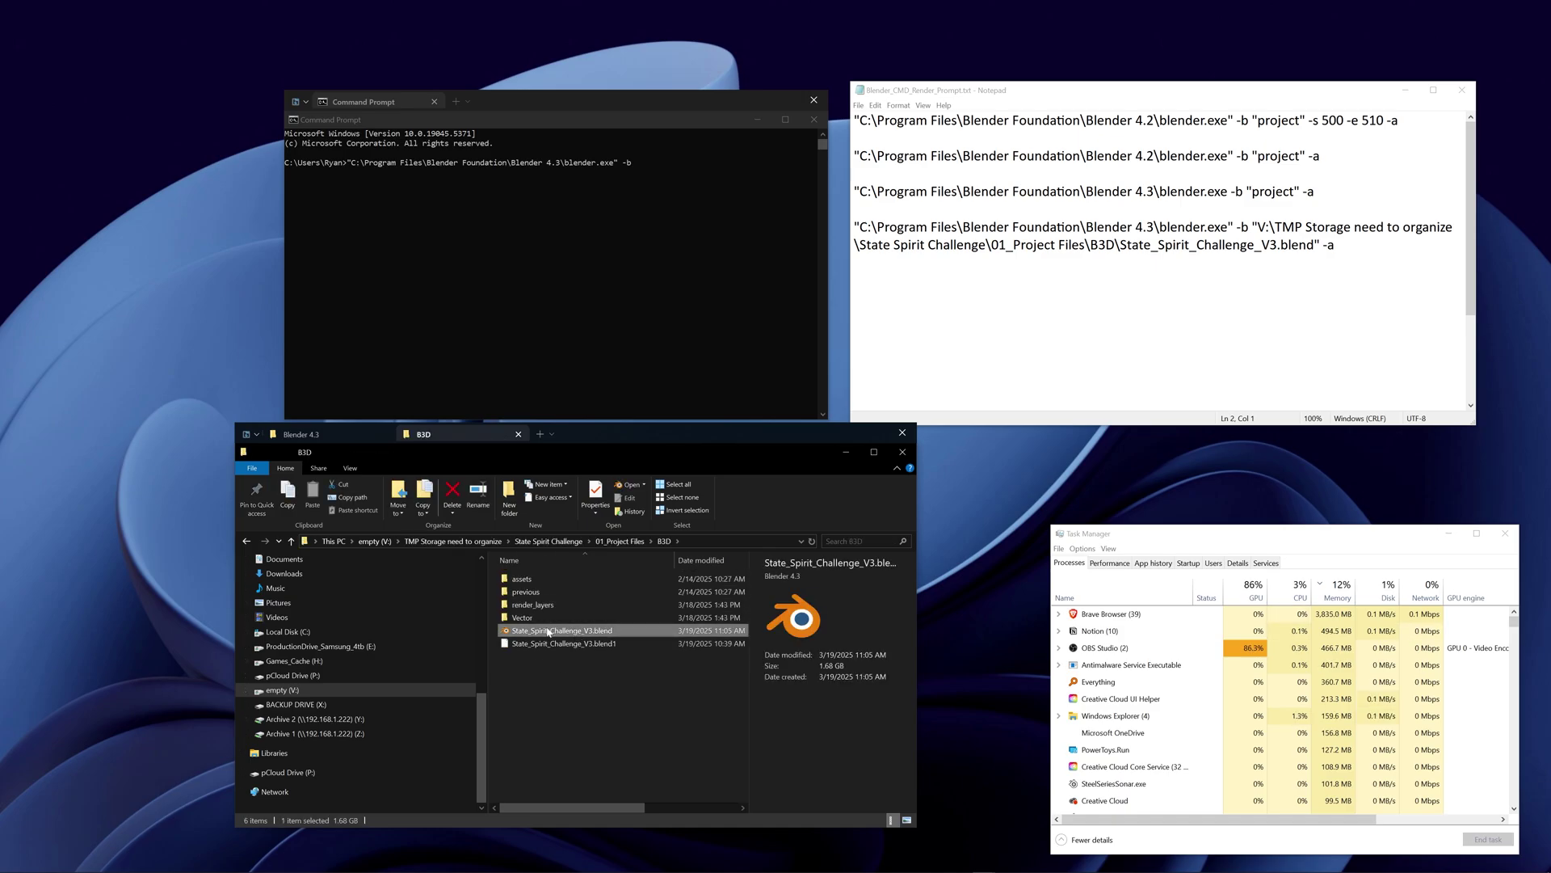
pyautogui.moveTo(558, 633); pyautogui.dragTo(606, 305)
pyautogui.click(589, 186)
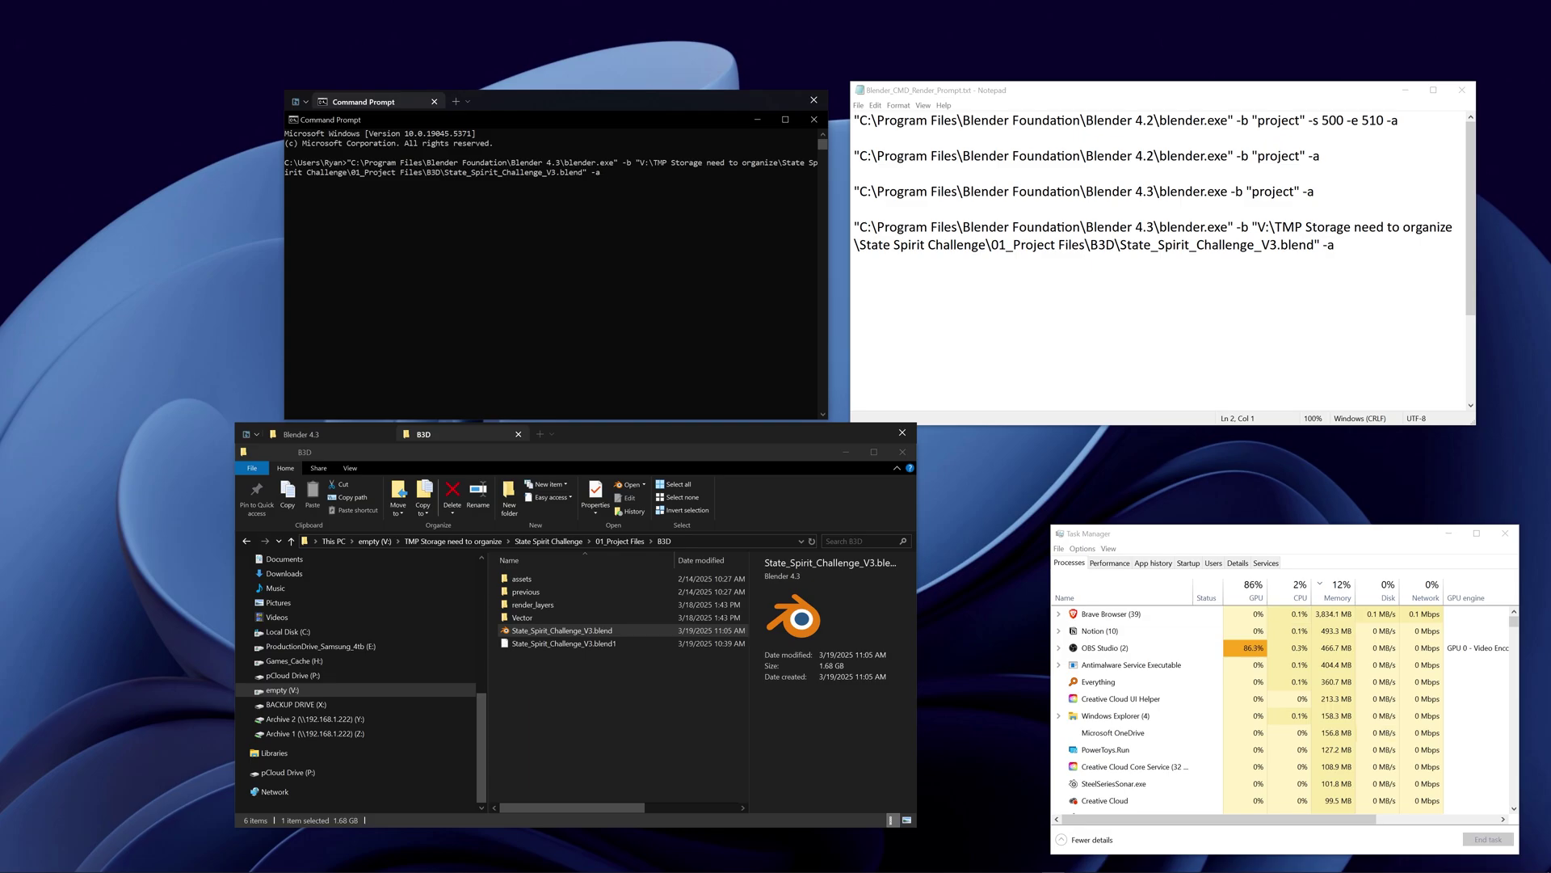
# Highlight the -a and -s flags in the example commands of the Notepad notes
pyautogui.moveTo(1308, 156); pyautogui.dragTo(1320, 156)
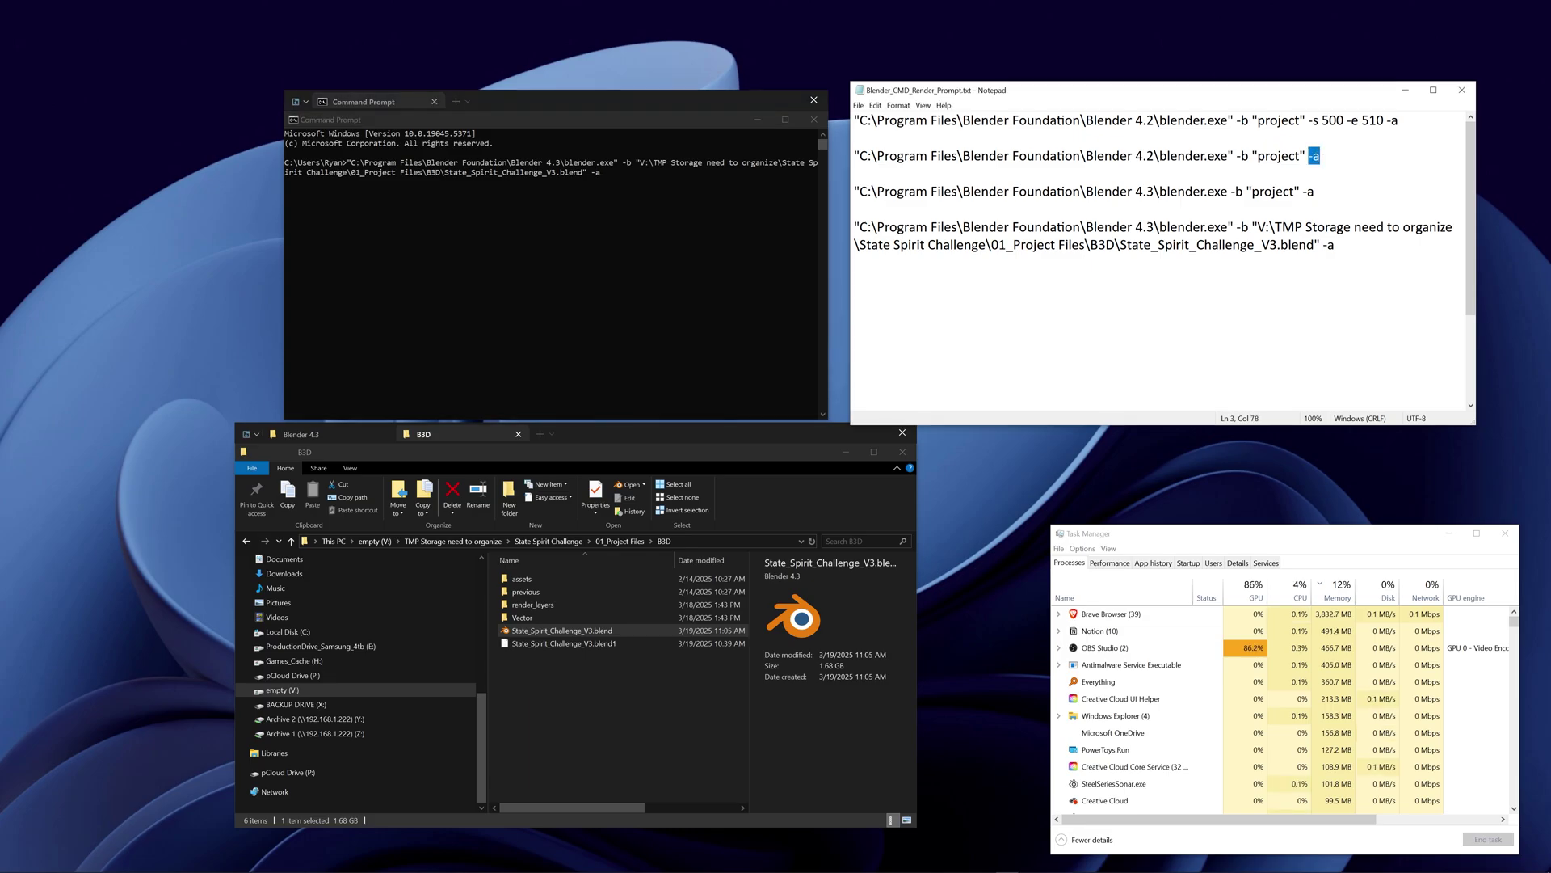
pyautogui.moveTo(1313, 120); pyautogui.dragTo(1320, 120)
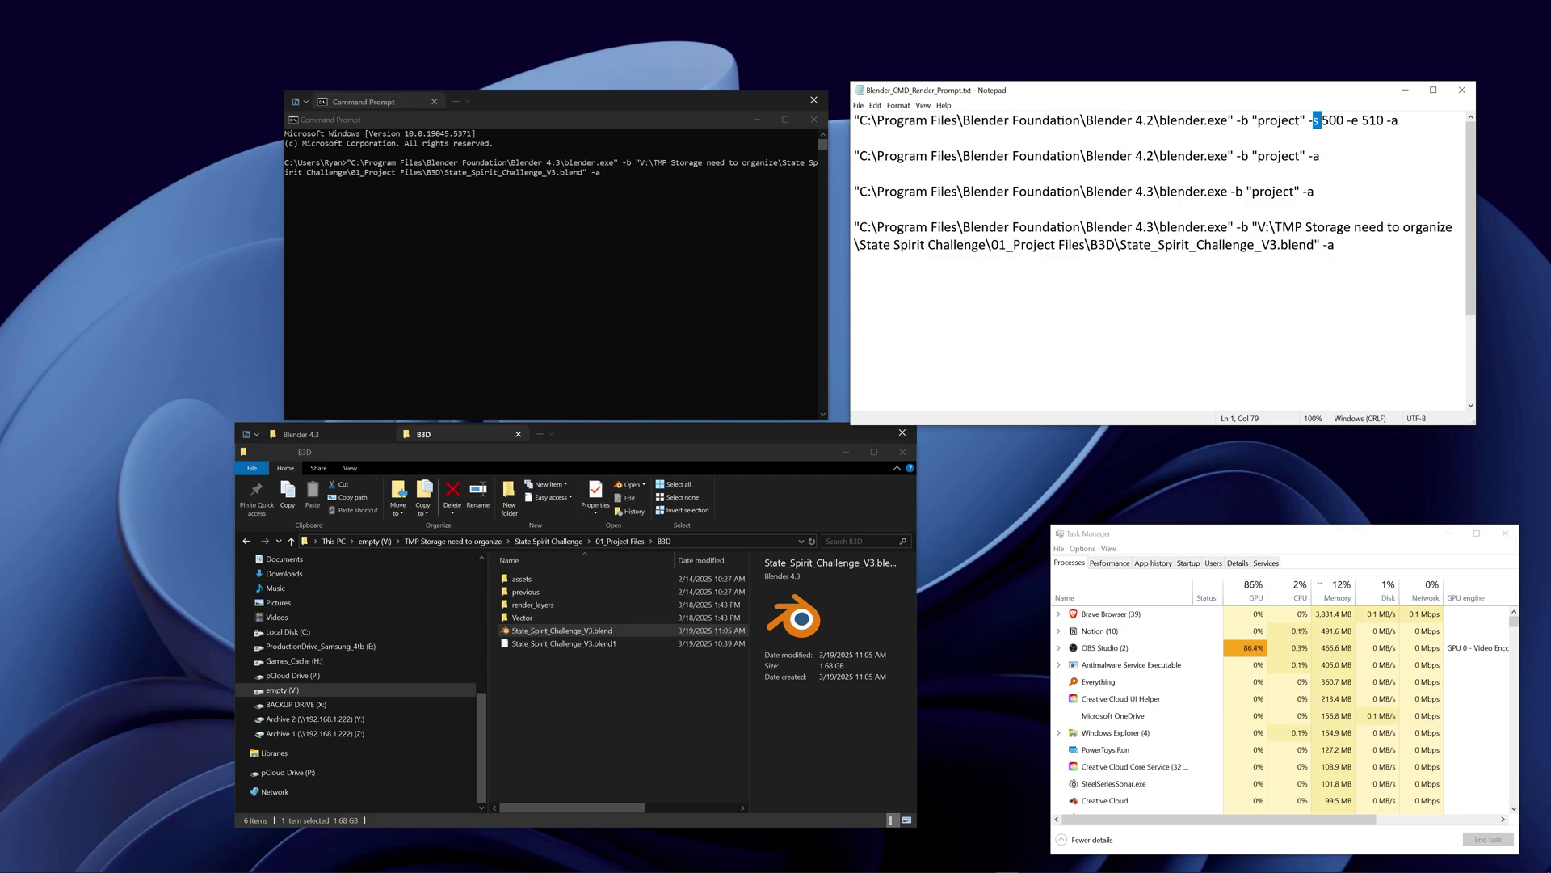
pyautogui.click(1313, 121)
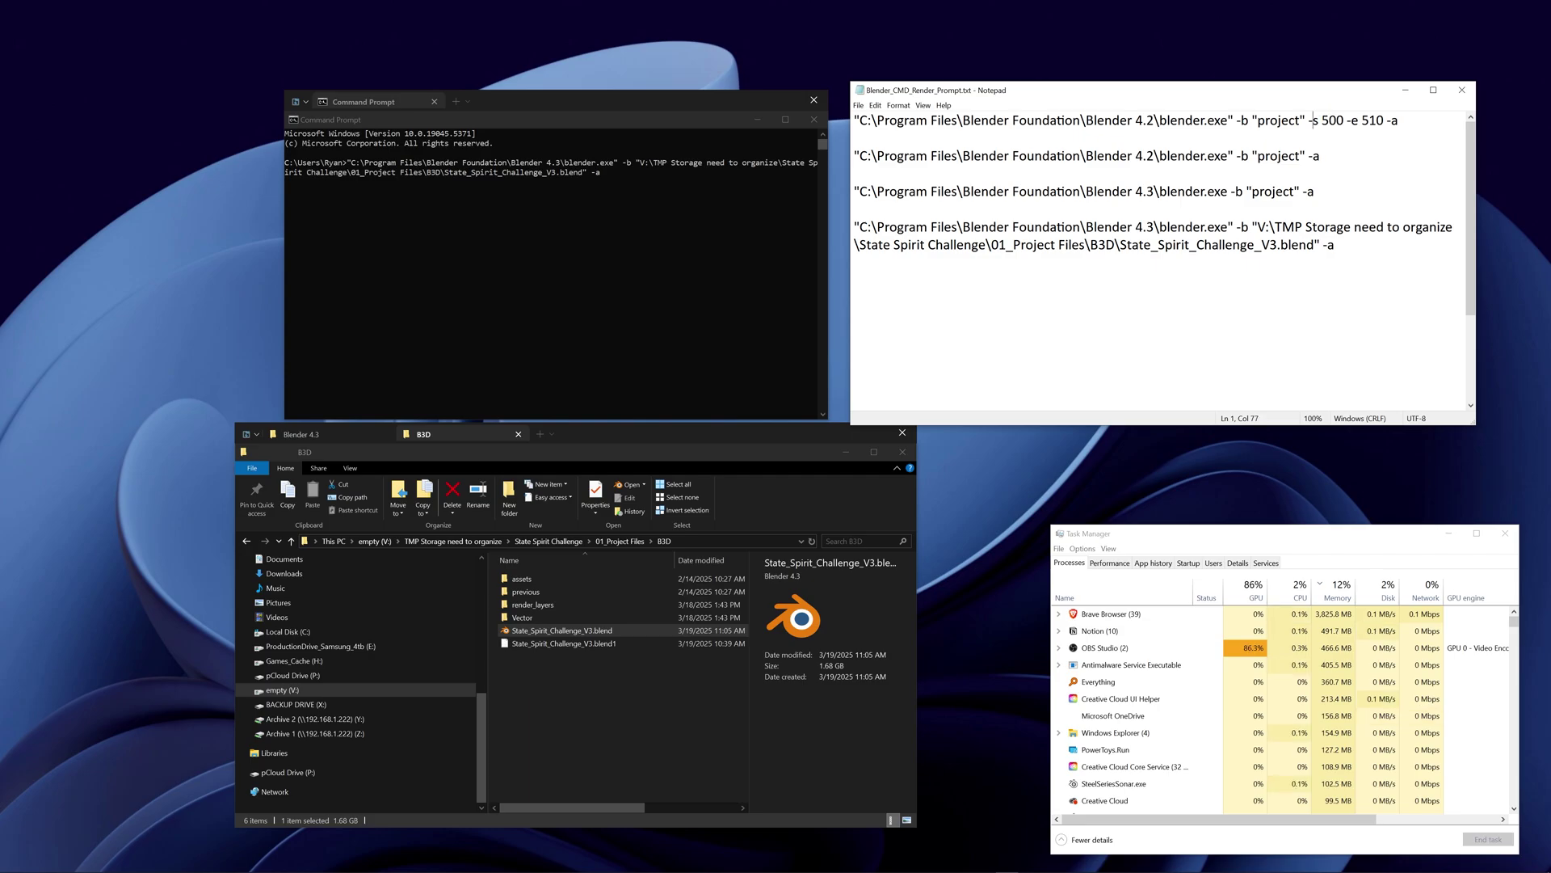
pyautogui.doubleClick(1393, 120)
# Run the Blender 4.3 background render command for State_Spirit_Challenge_V3.blend in Command Prompt, with the Tutorial output folder in view
pyautogui.hotkey('alt', 'Tab')
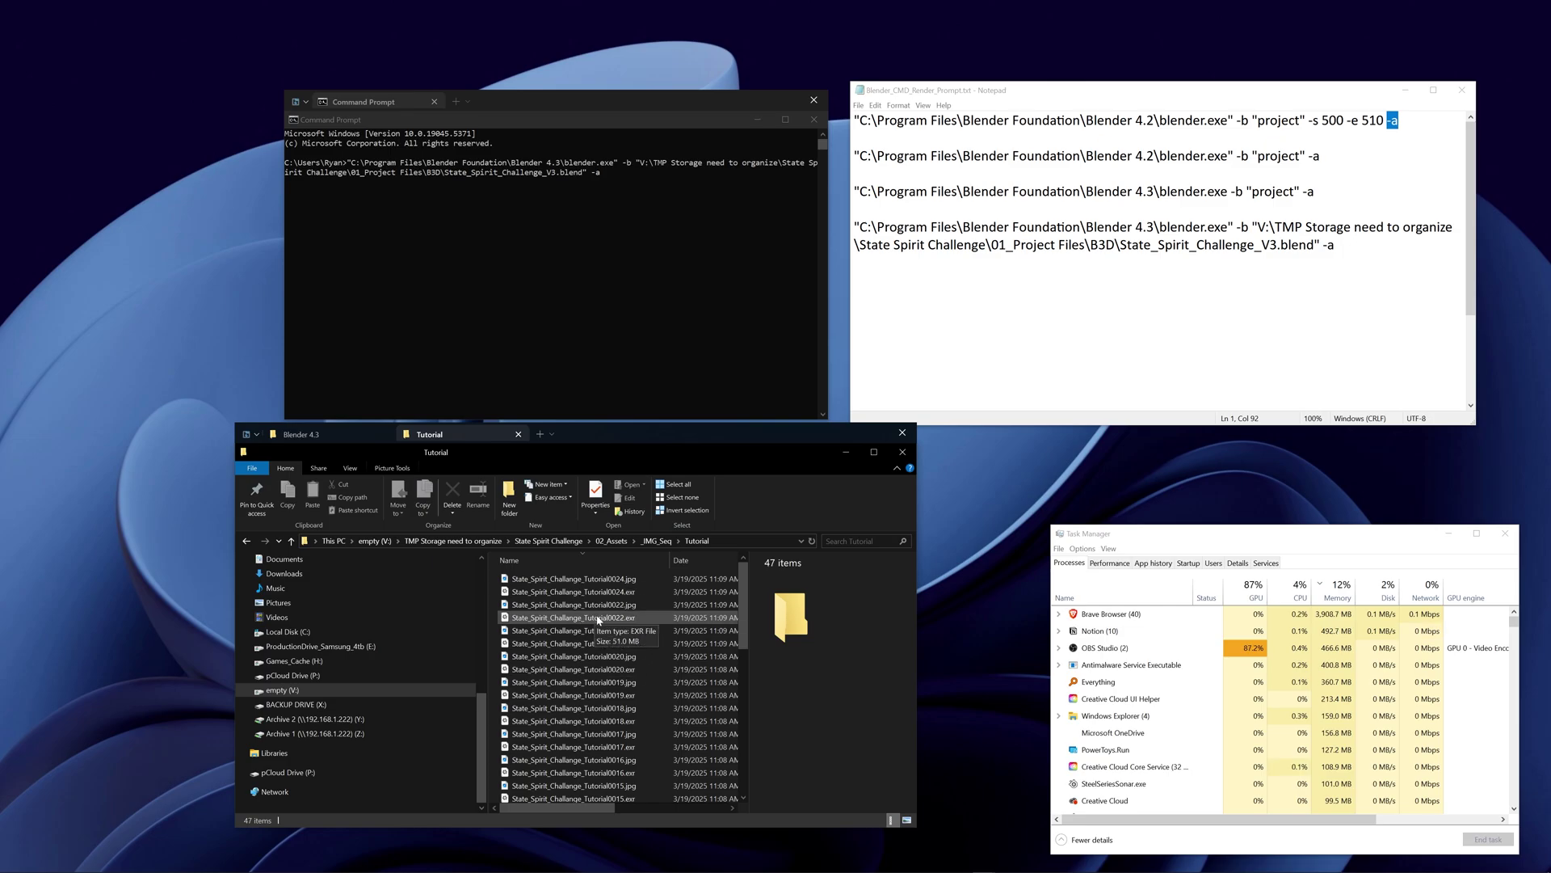
pyautogui.click(607, 172)
pyautogui.press('Return')
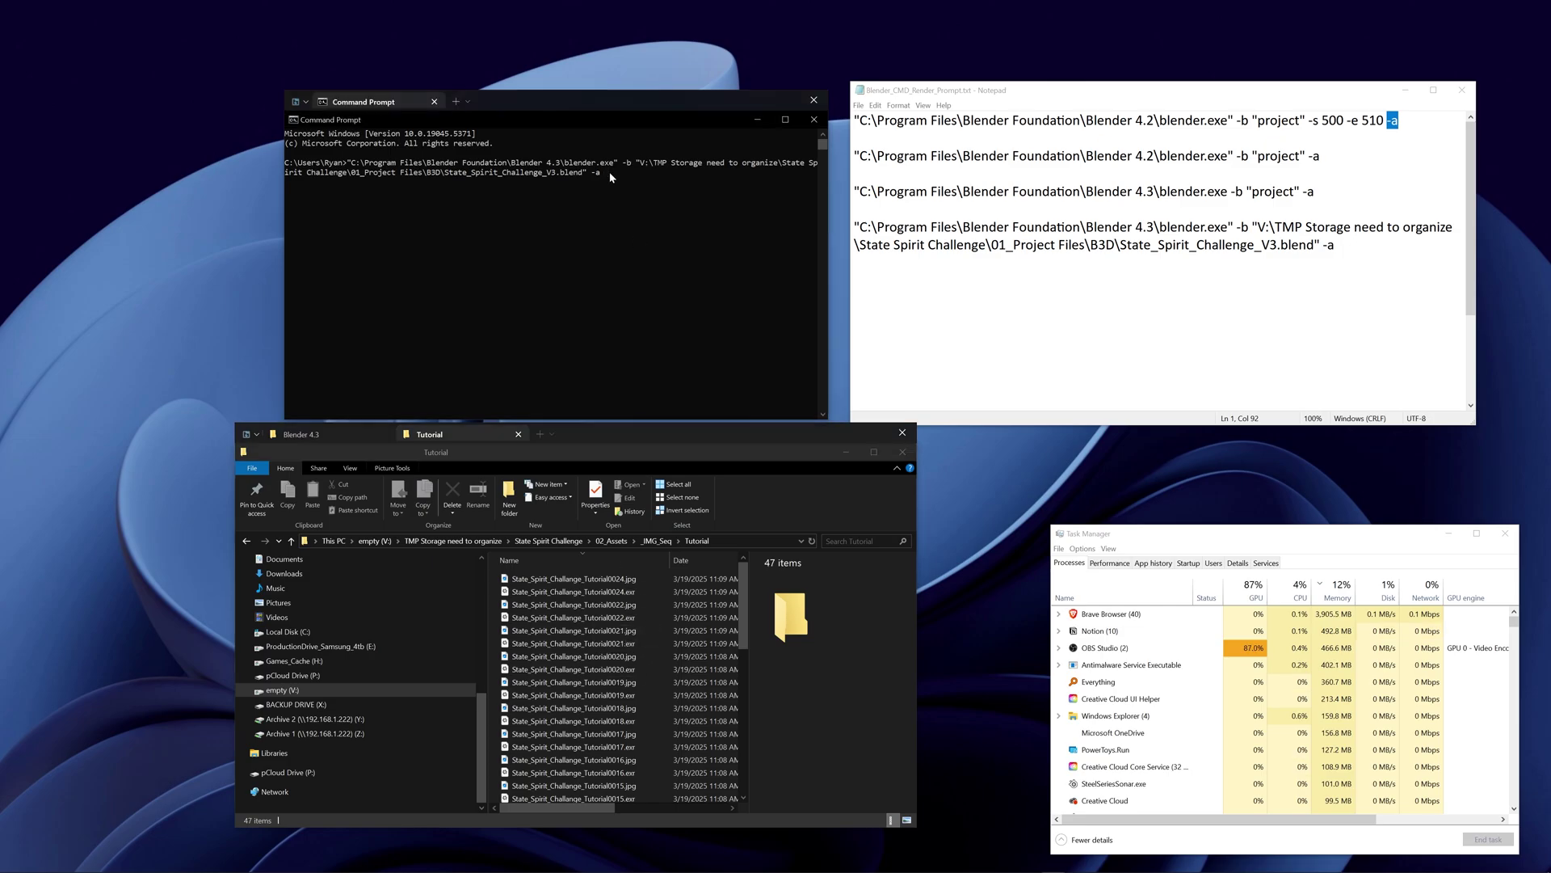
pyautogui.press('Return')
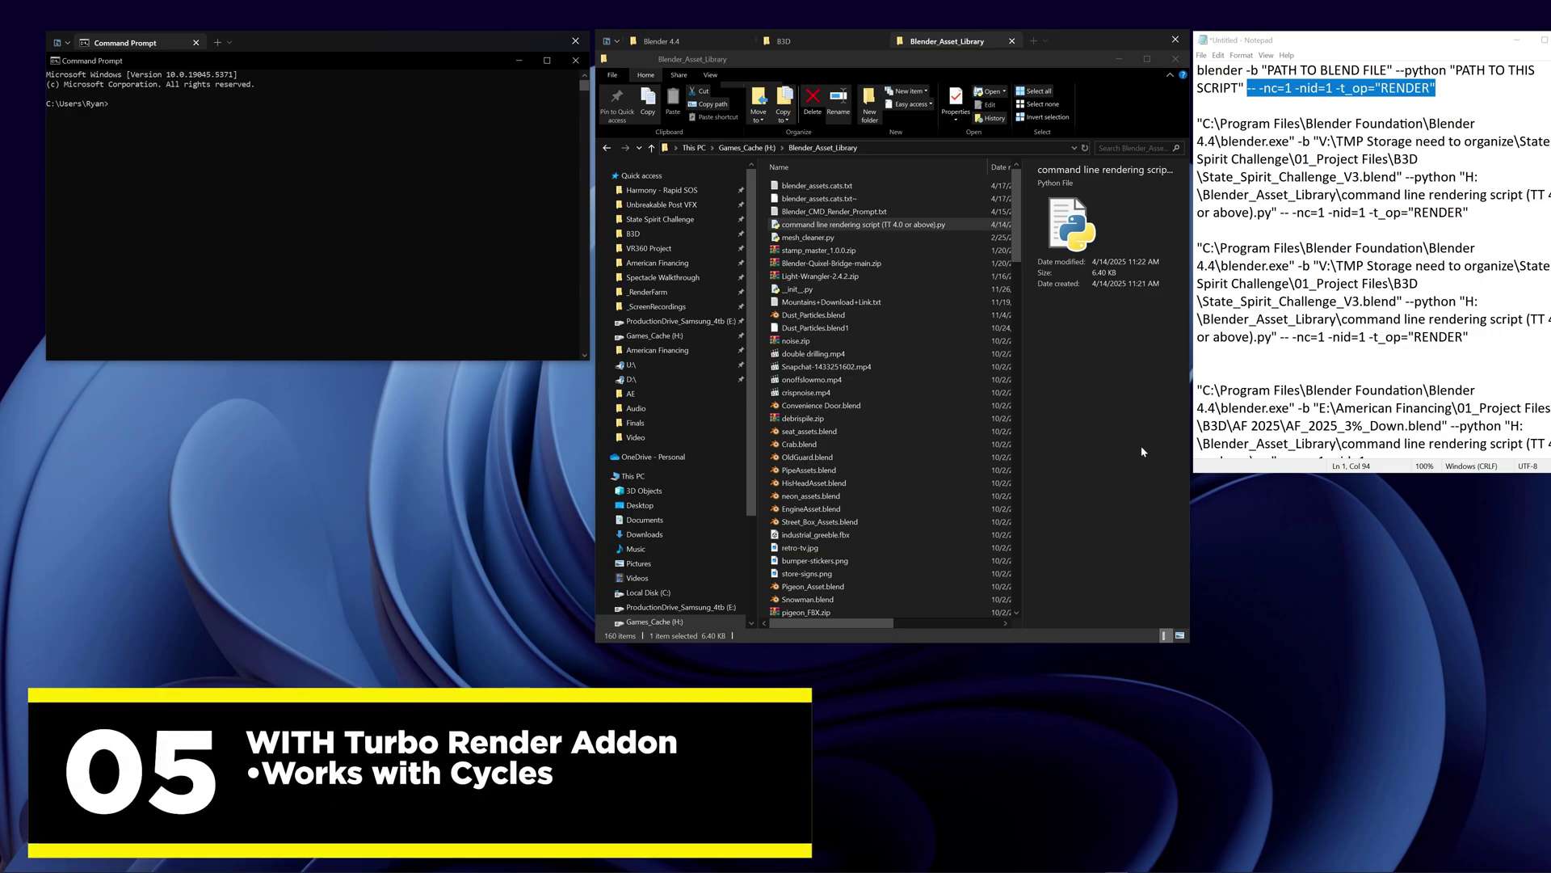
# Show the Blender 4.4 program folder and highlight the Notepad command template containing --python and -- -nc=1 -nid=1 -t_op="RENDER"
pyautogui.click(696, 42)
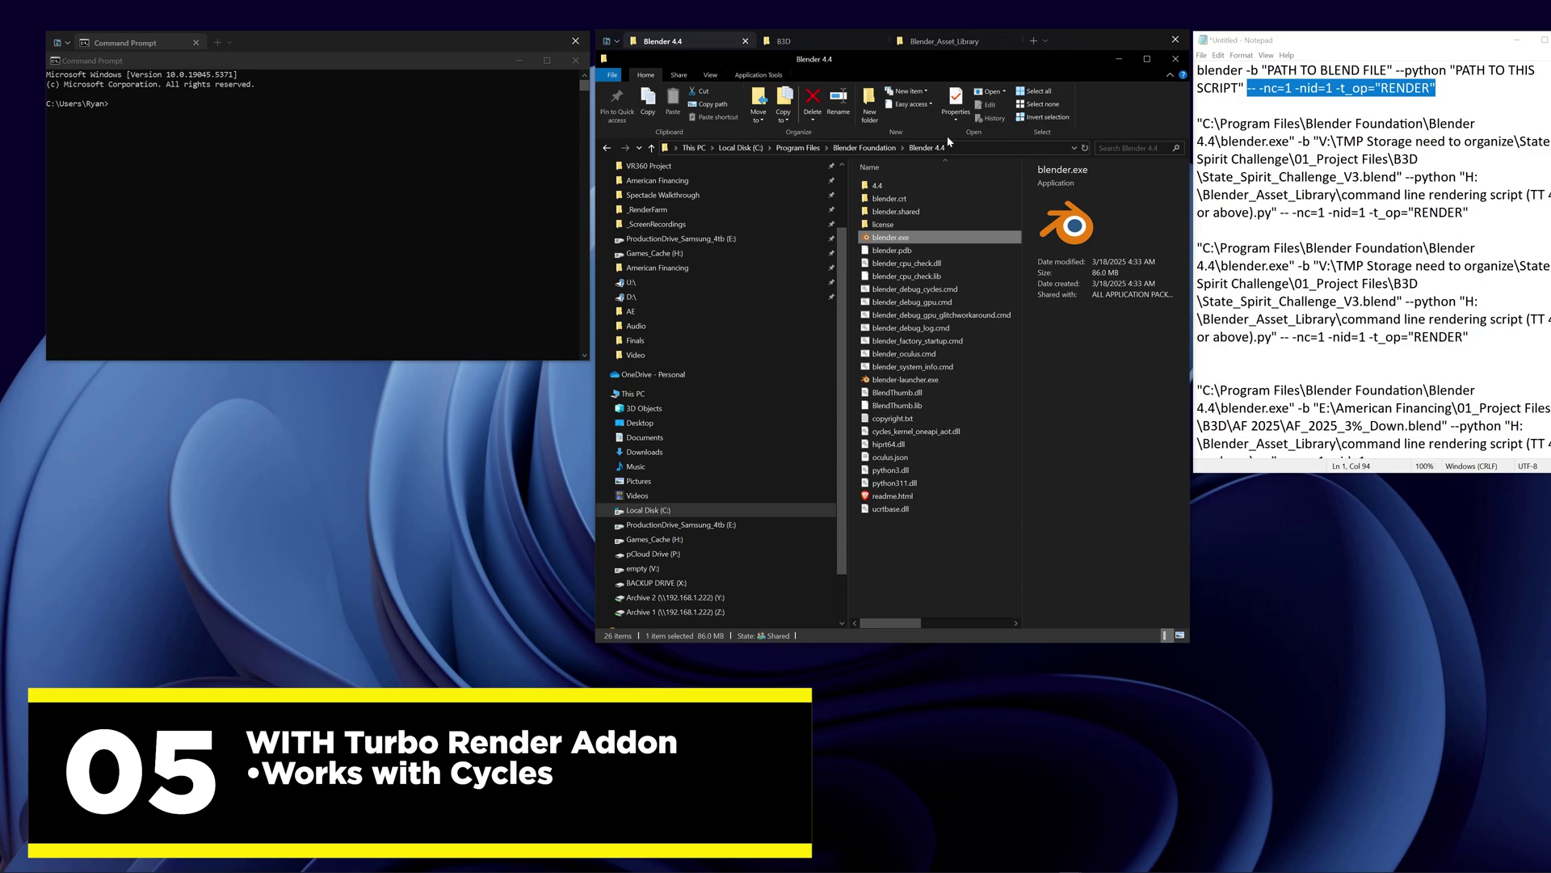
pyautogui.tripleClick(1333, 78)
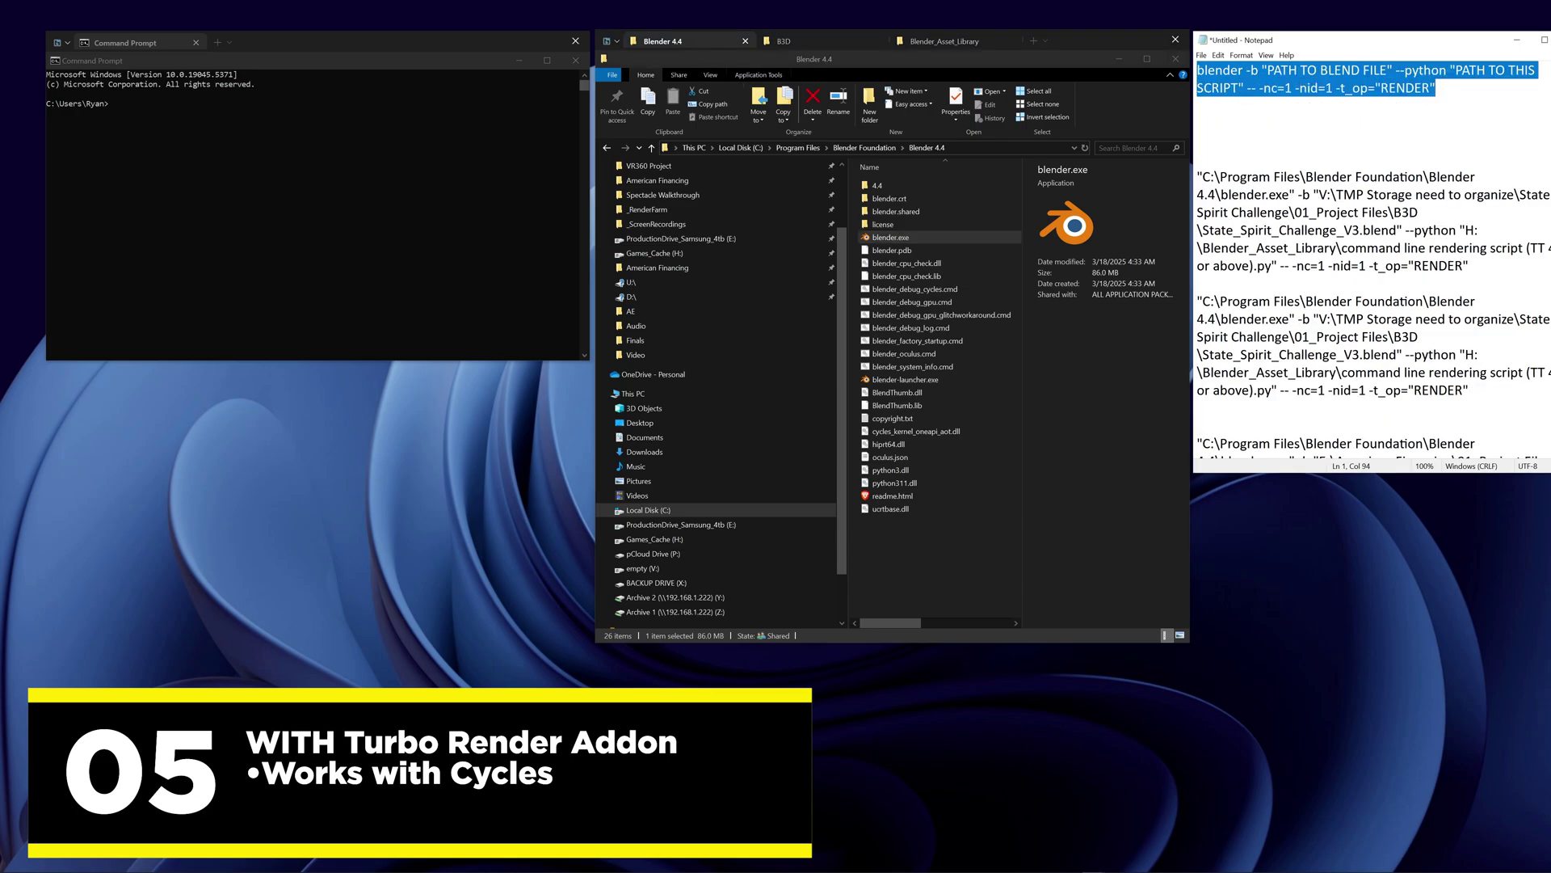
pyautogui.click(1197, 124)
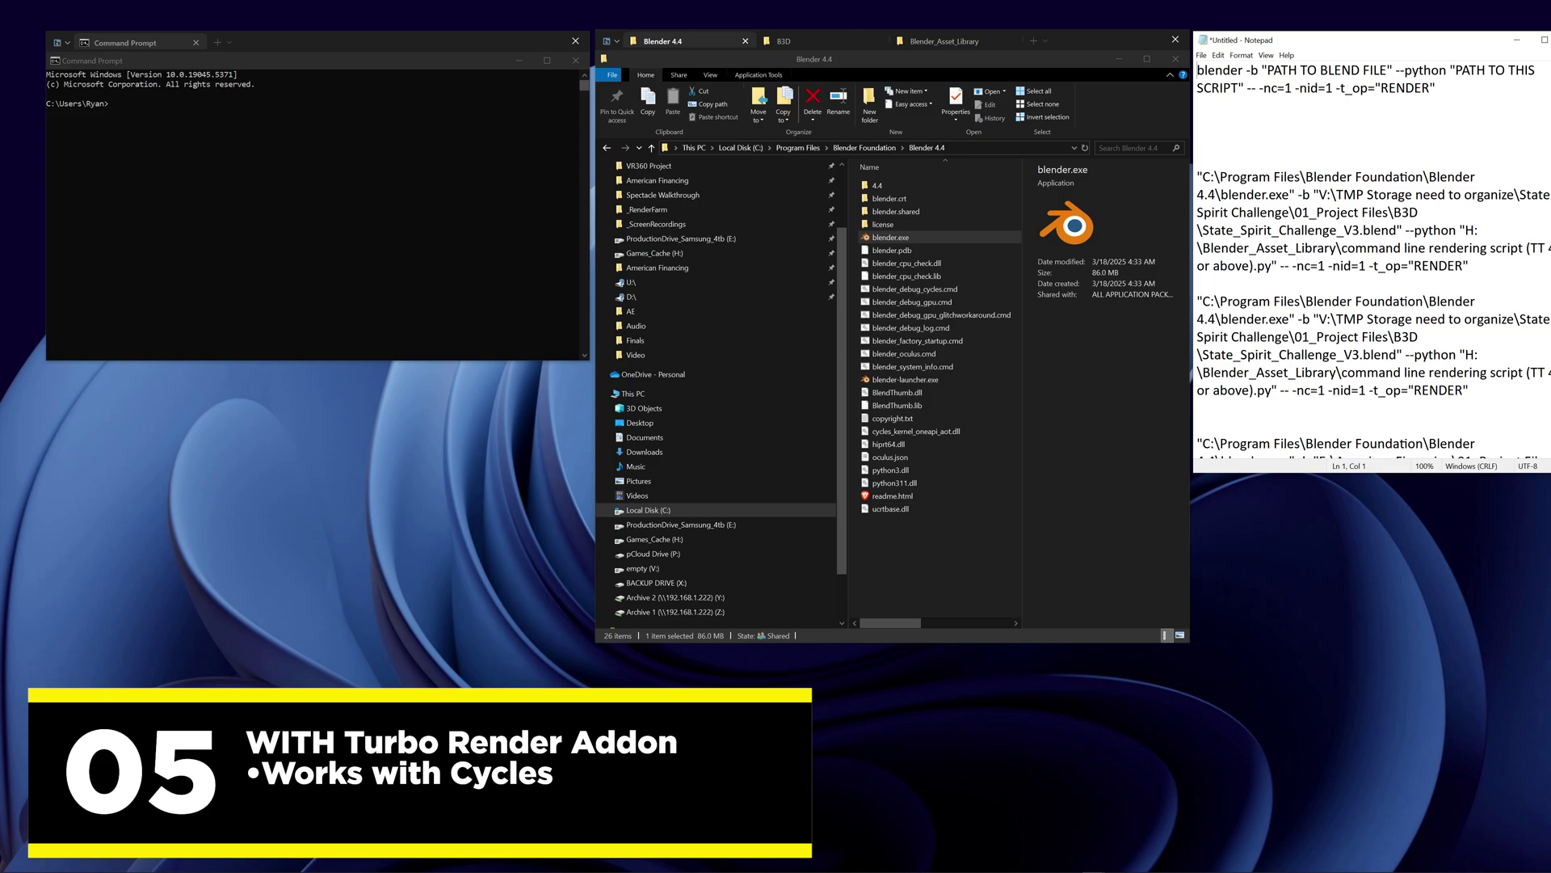
pyautogui.moveTo(1198, 71); pyautogui.dragTo(1435, 89)
pyautogui.press('Right')
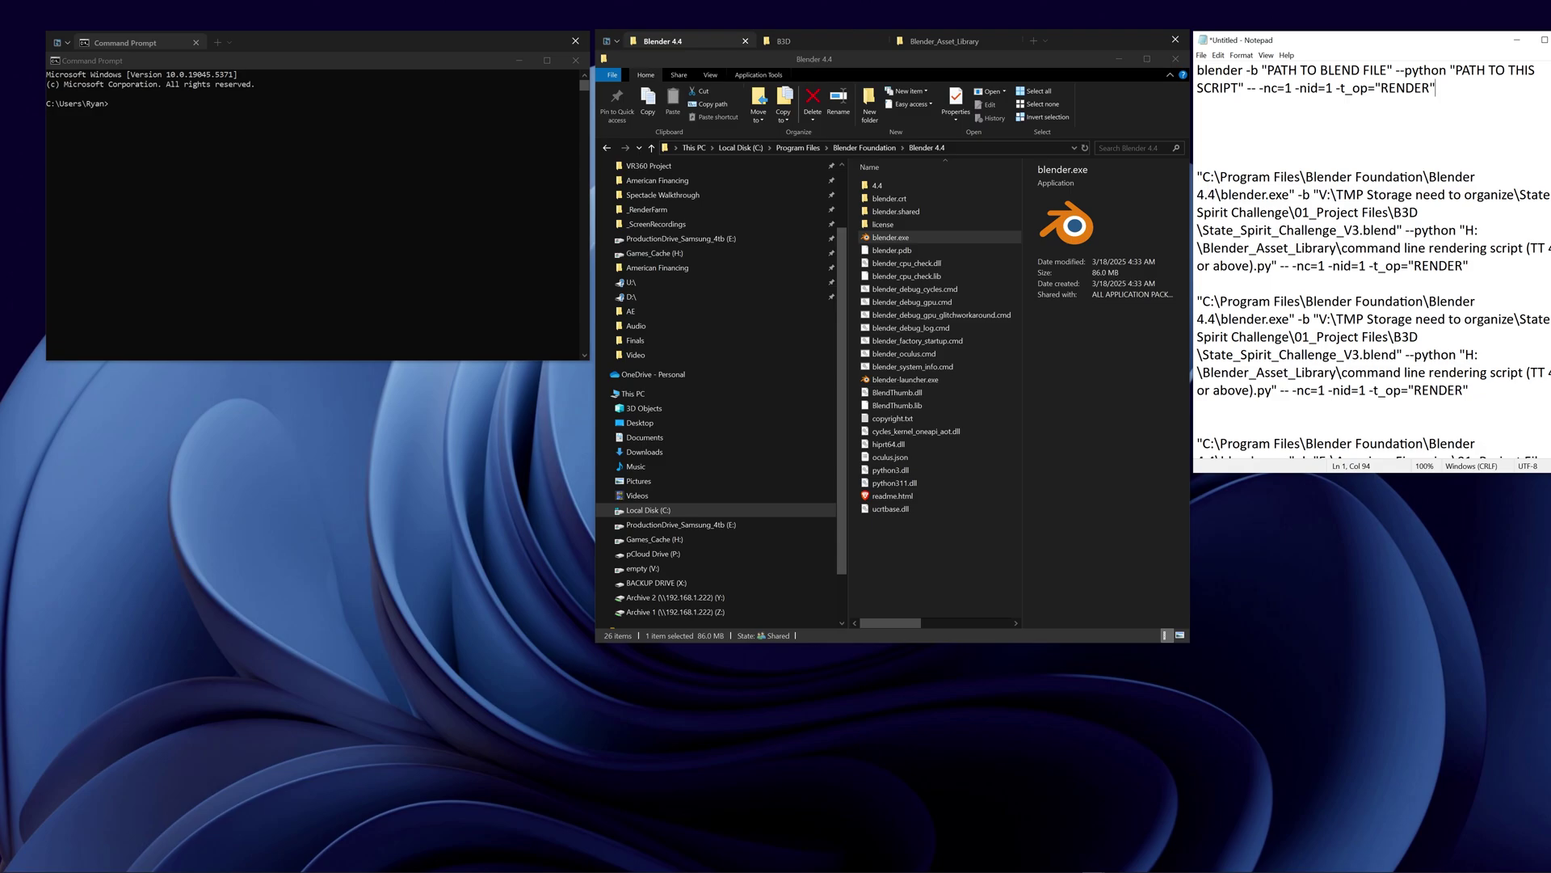
pyautogui.hotkey('ctrl', 'Home')
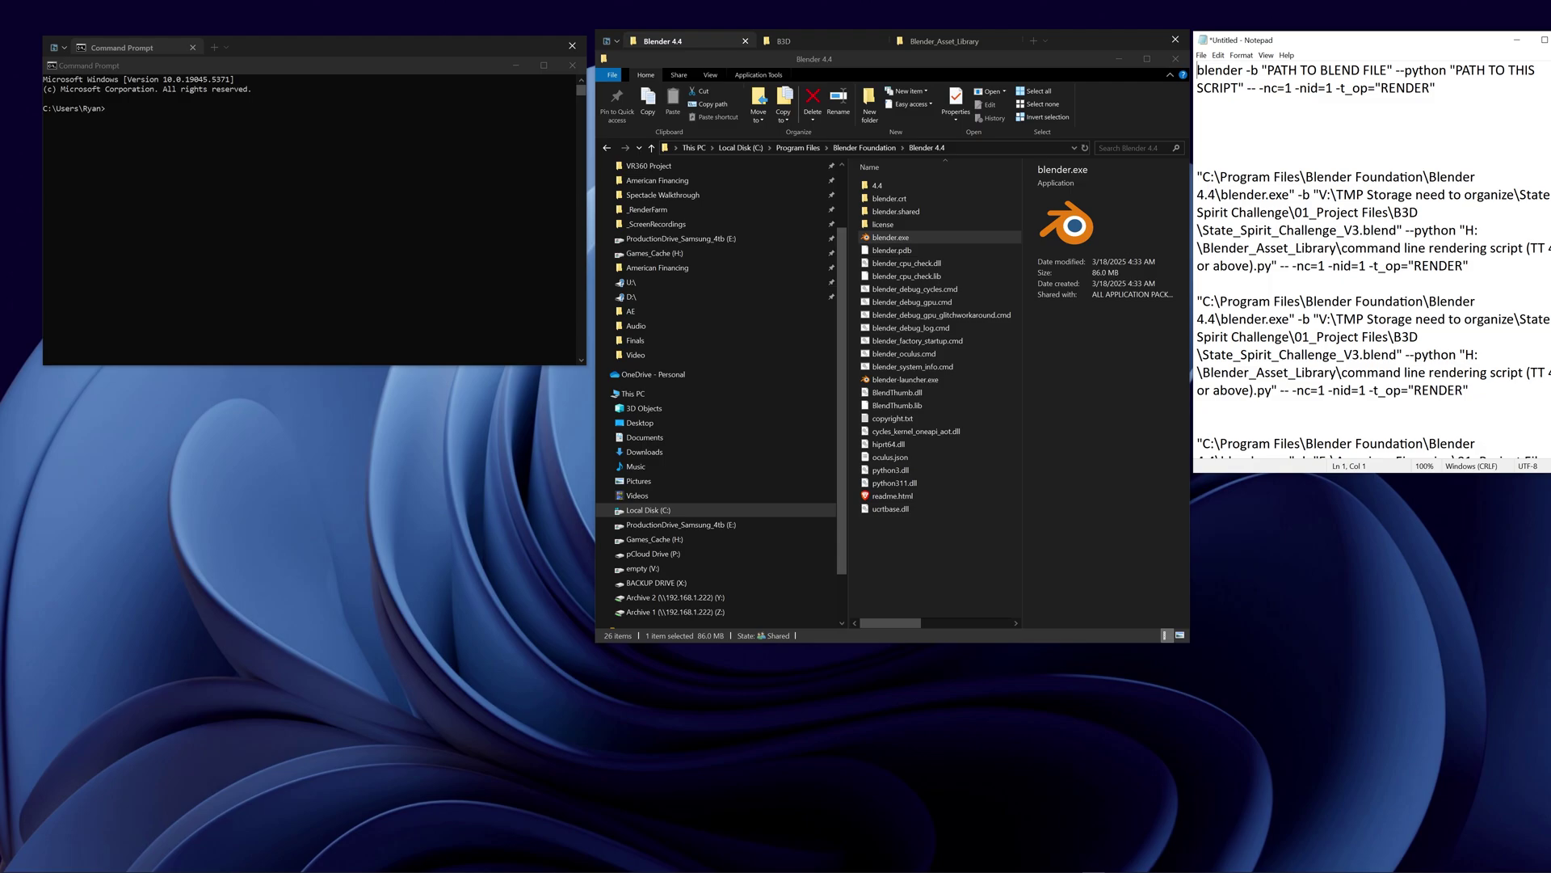
# Build a command in Command Prompt from the Blender 4.4 blender.exe path, -b and the path of State_Spirit_Challenge_V3.blend
pyautogui.click(890, 240)
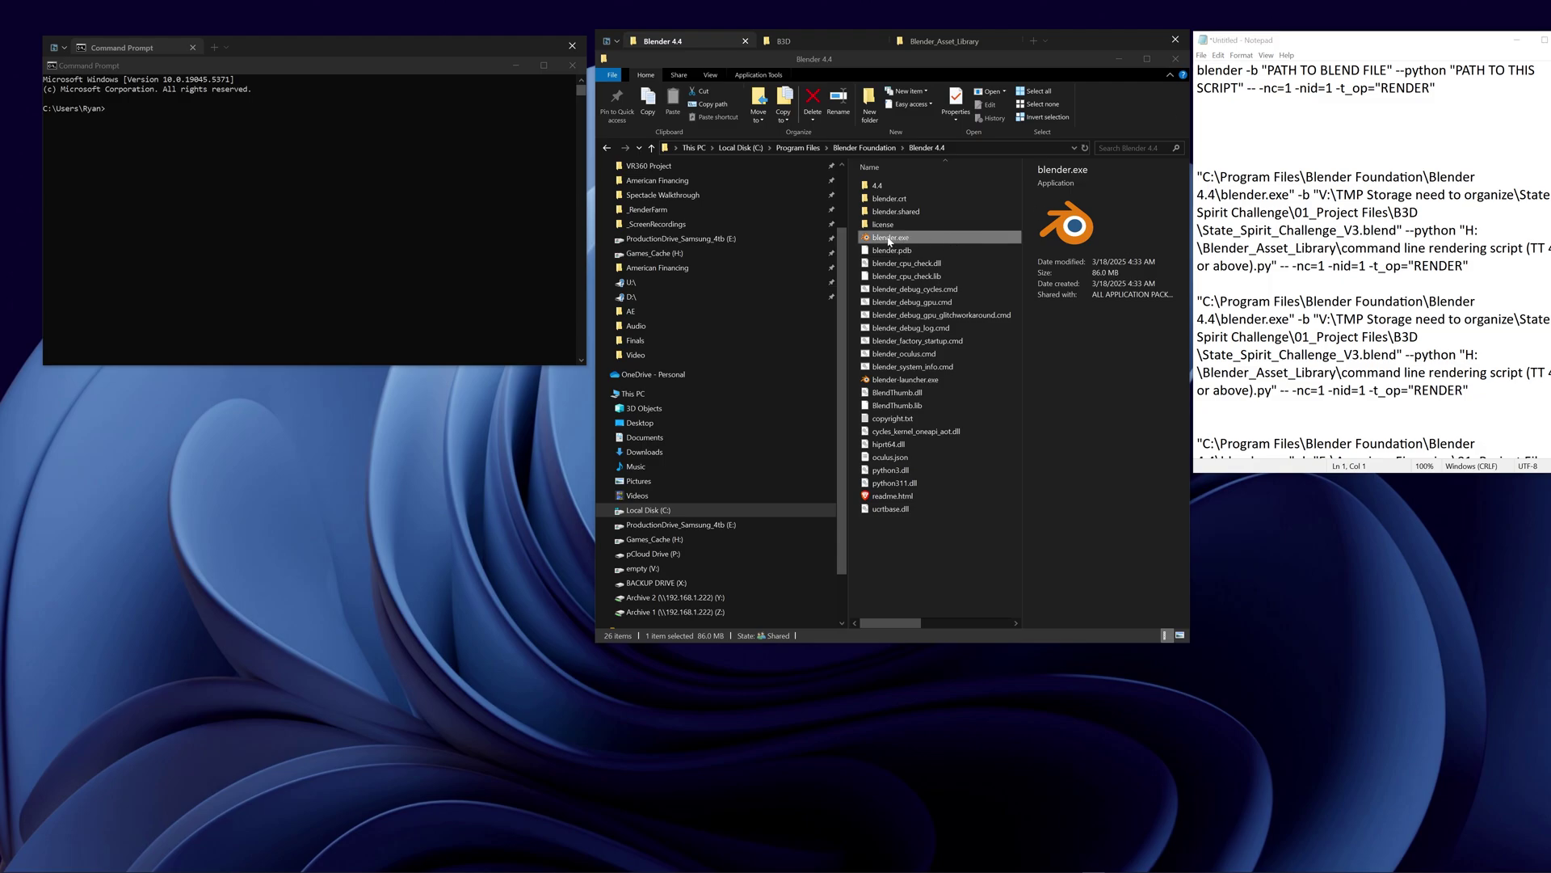
pyautogui.moveTo(890, 240); pyautogui.dragTo(315, 207)
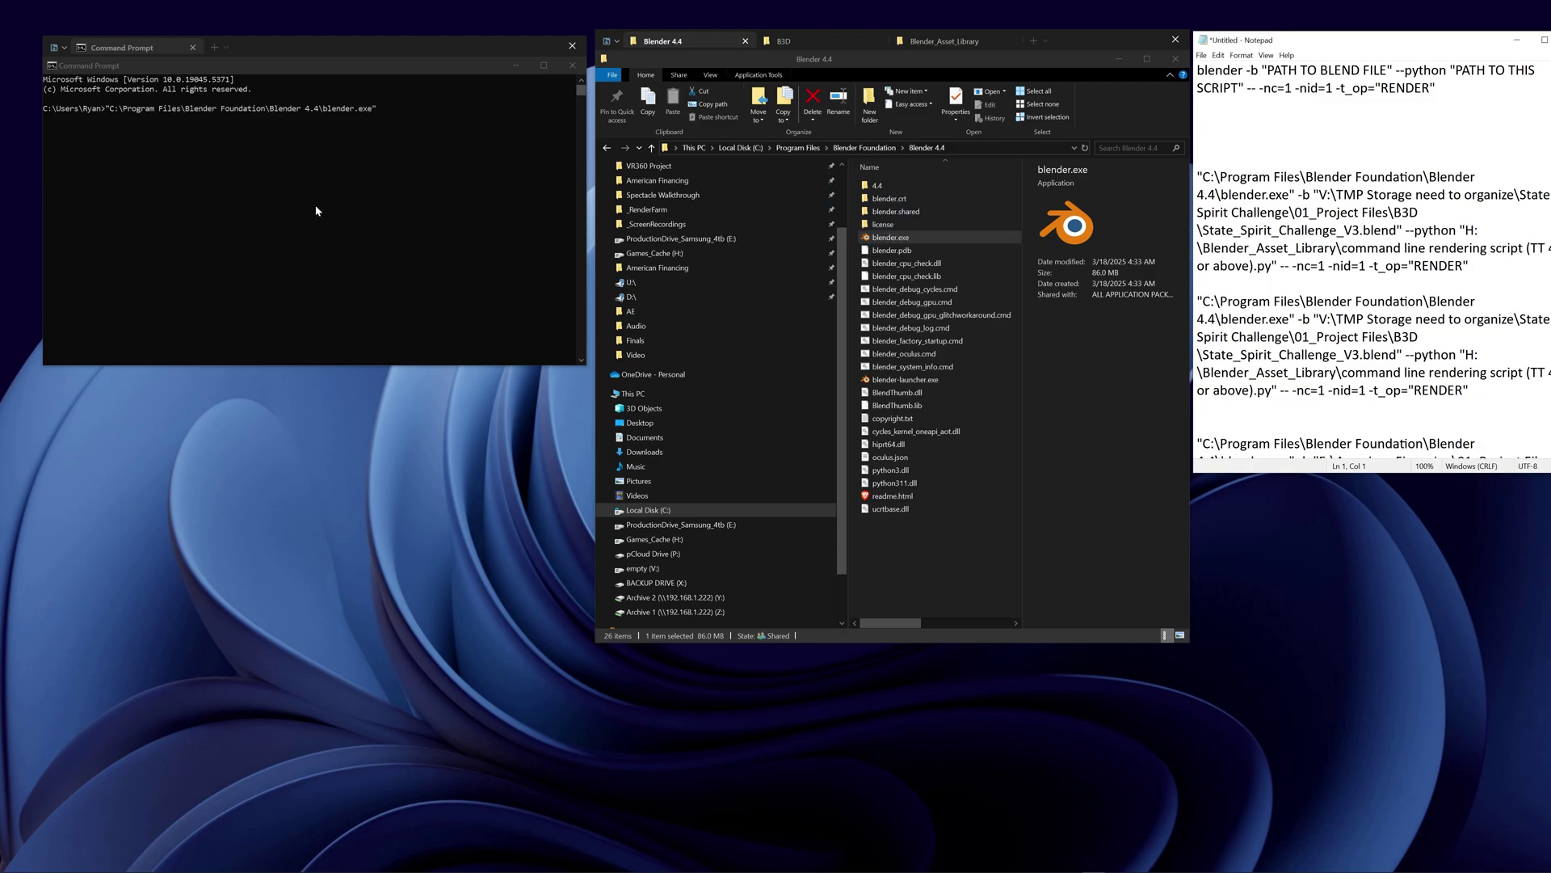
pyautogui.click(347, 170)
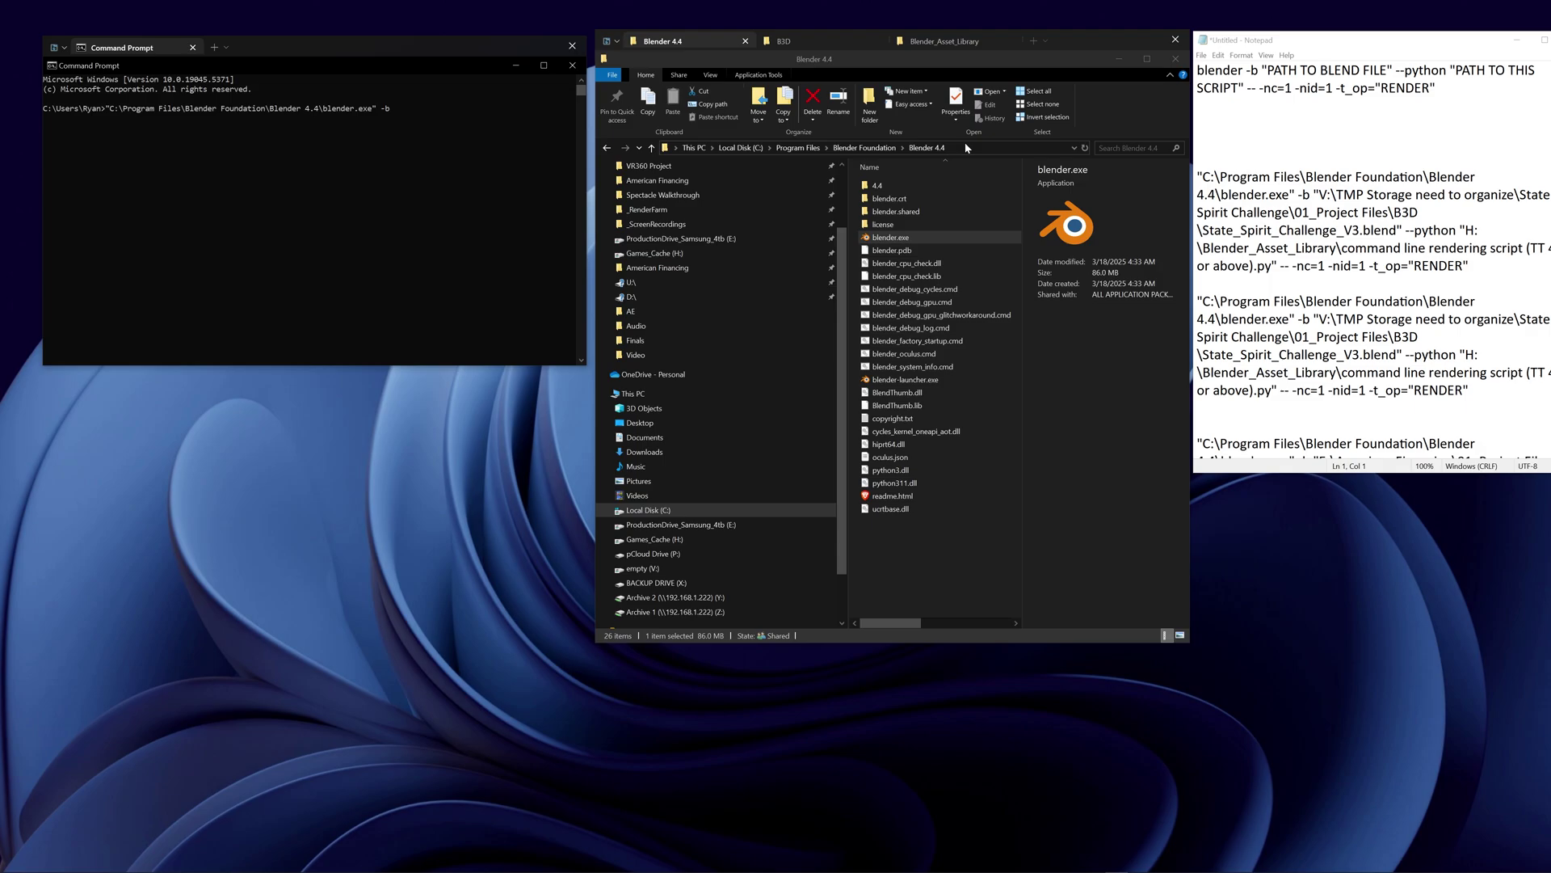
pyautogui.click(809, 45)
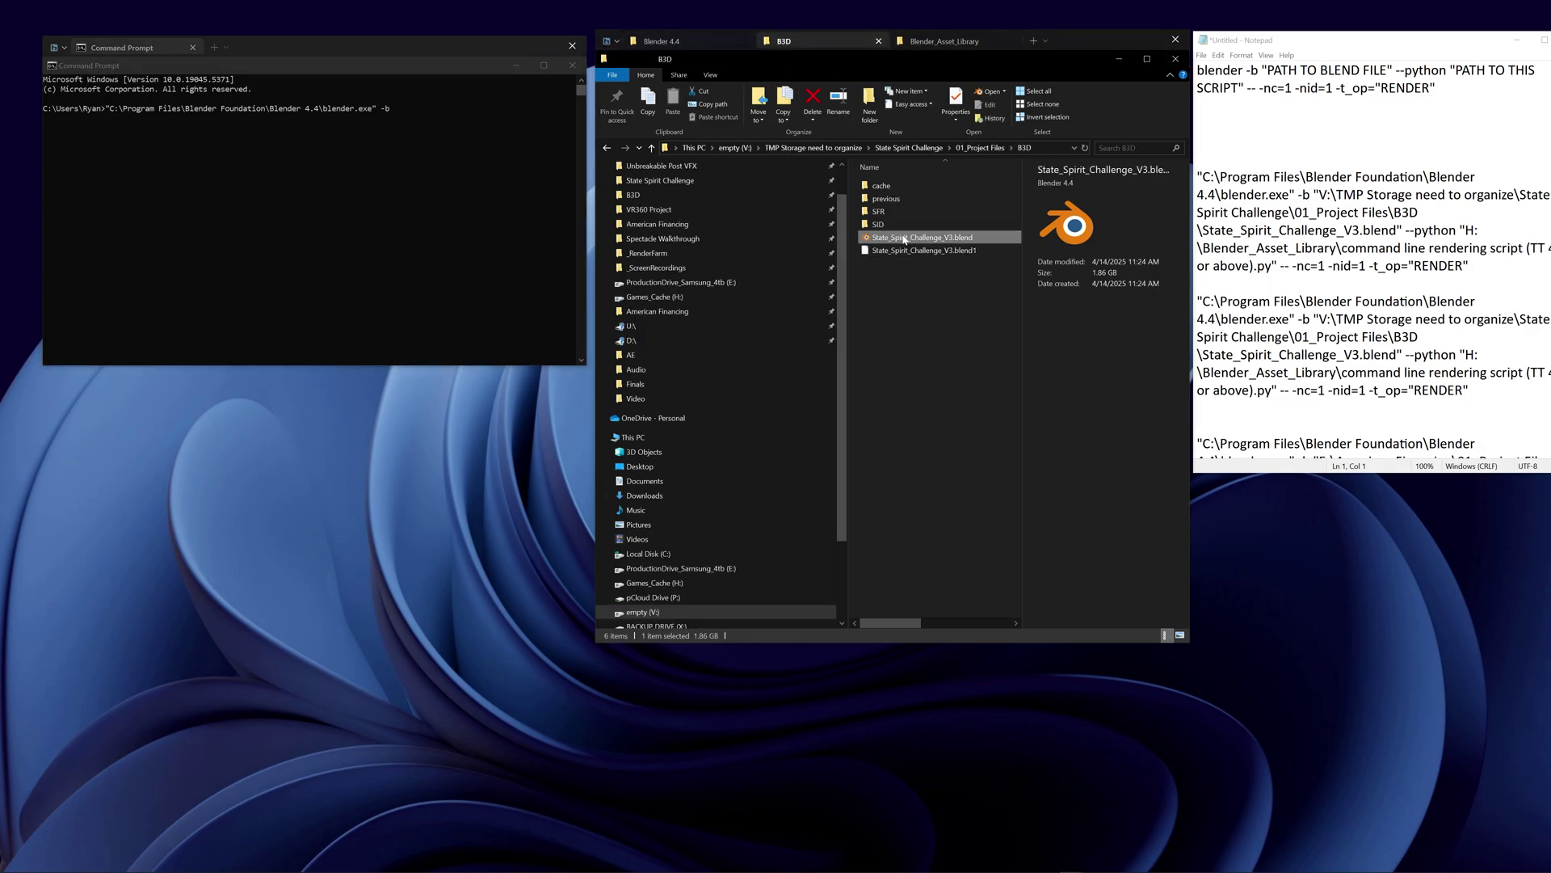
pyautogui.moveTo(903, 240); pyautogui.dragTo(452, 178)
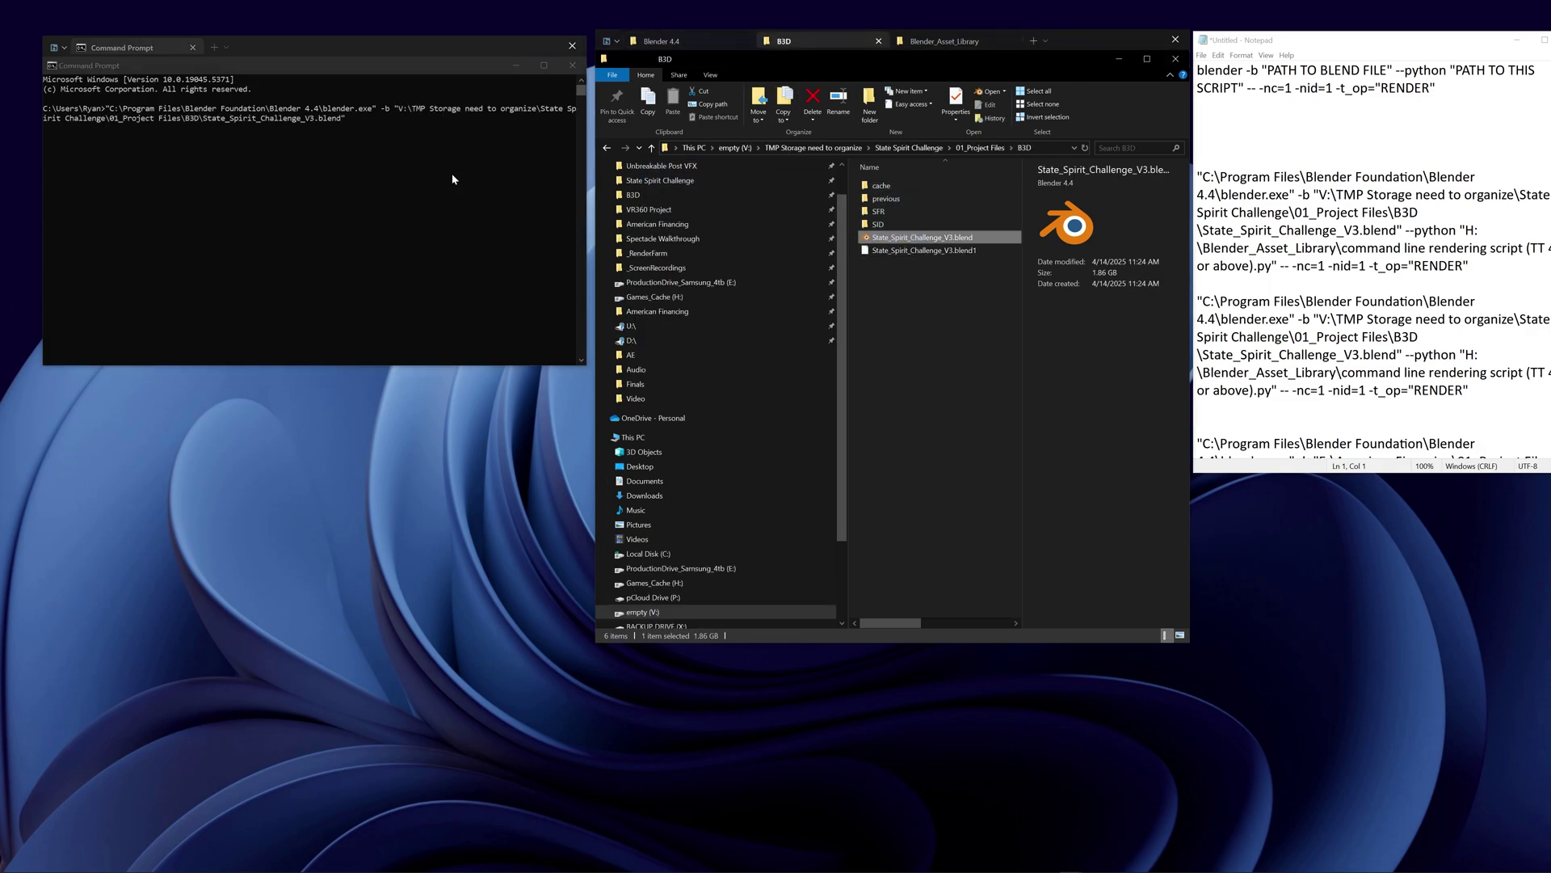
# Append --python and the path of "command line rendering script (TT 4.0 or above).py" from Blender_Asset_Library to the Blender 4.4 command
pyautogui.click(353, 124)
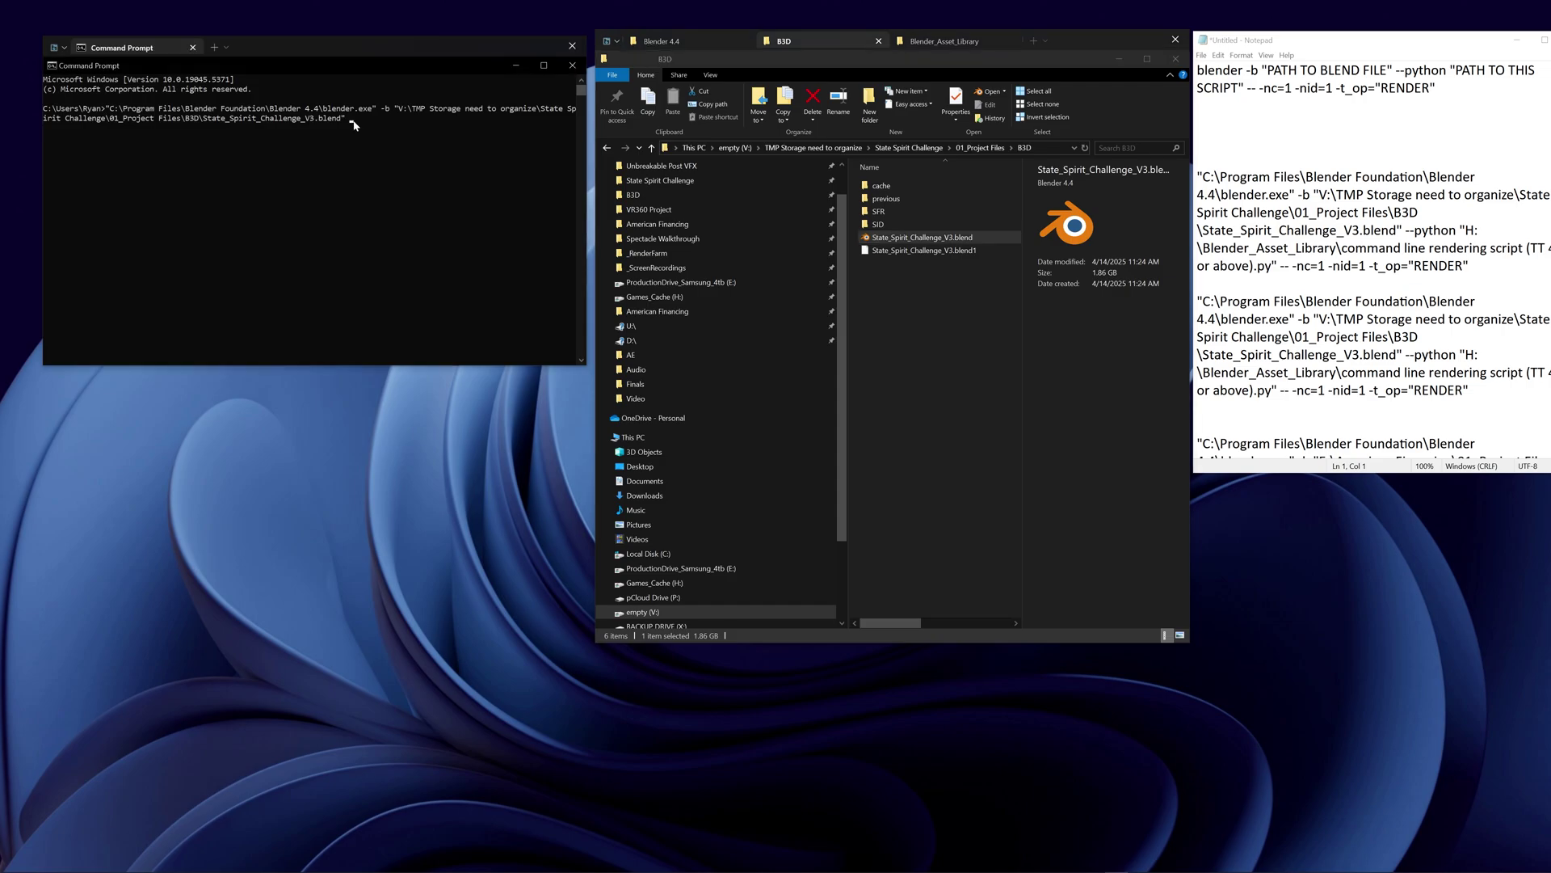
pyautogui.write('--python')
pyautogui.click(951, 38)
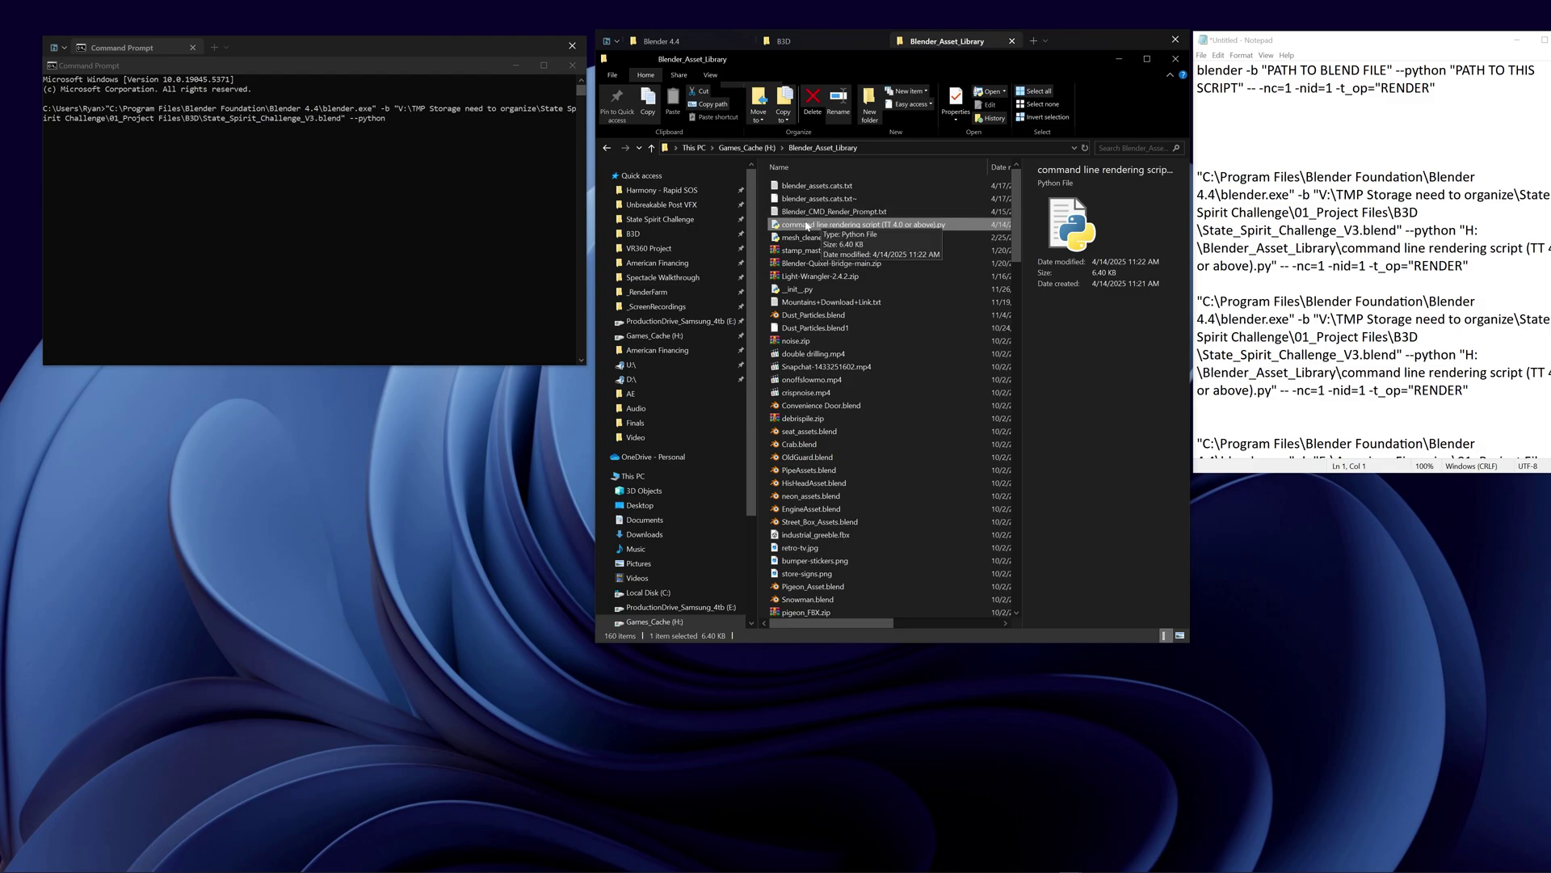
pyautogui.moveTo(807, 228); pyautogui.dragTo(477, 199)
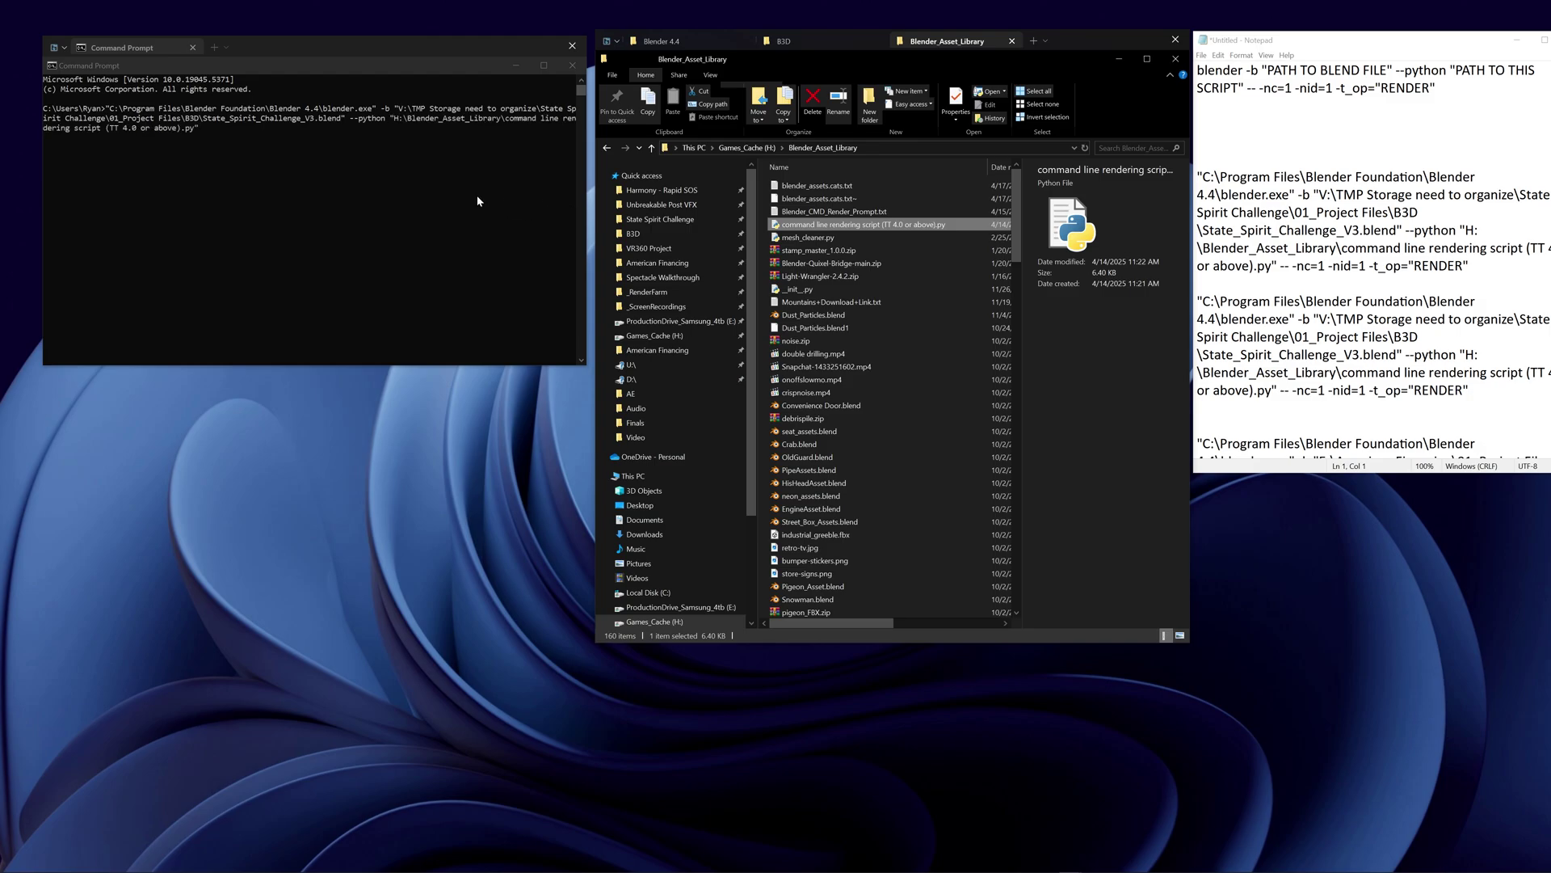
# Copy the arguments -- -nc=1 -nid=1 -t_op="RENDER" from the Notepad template to the end of the command and run it
pyautogui.click(200, 127)
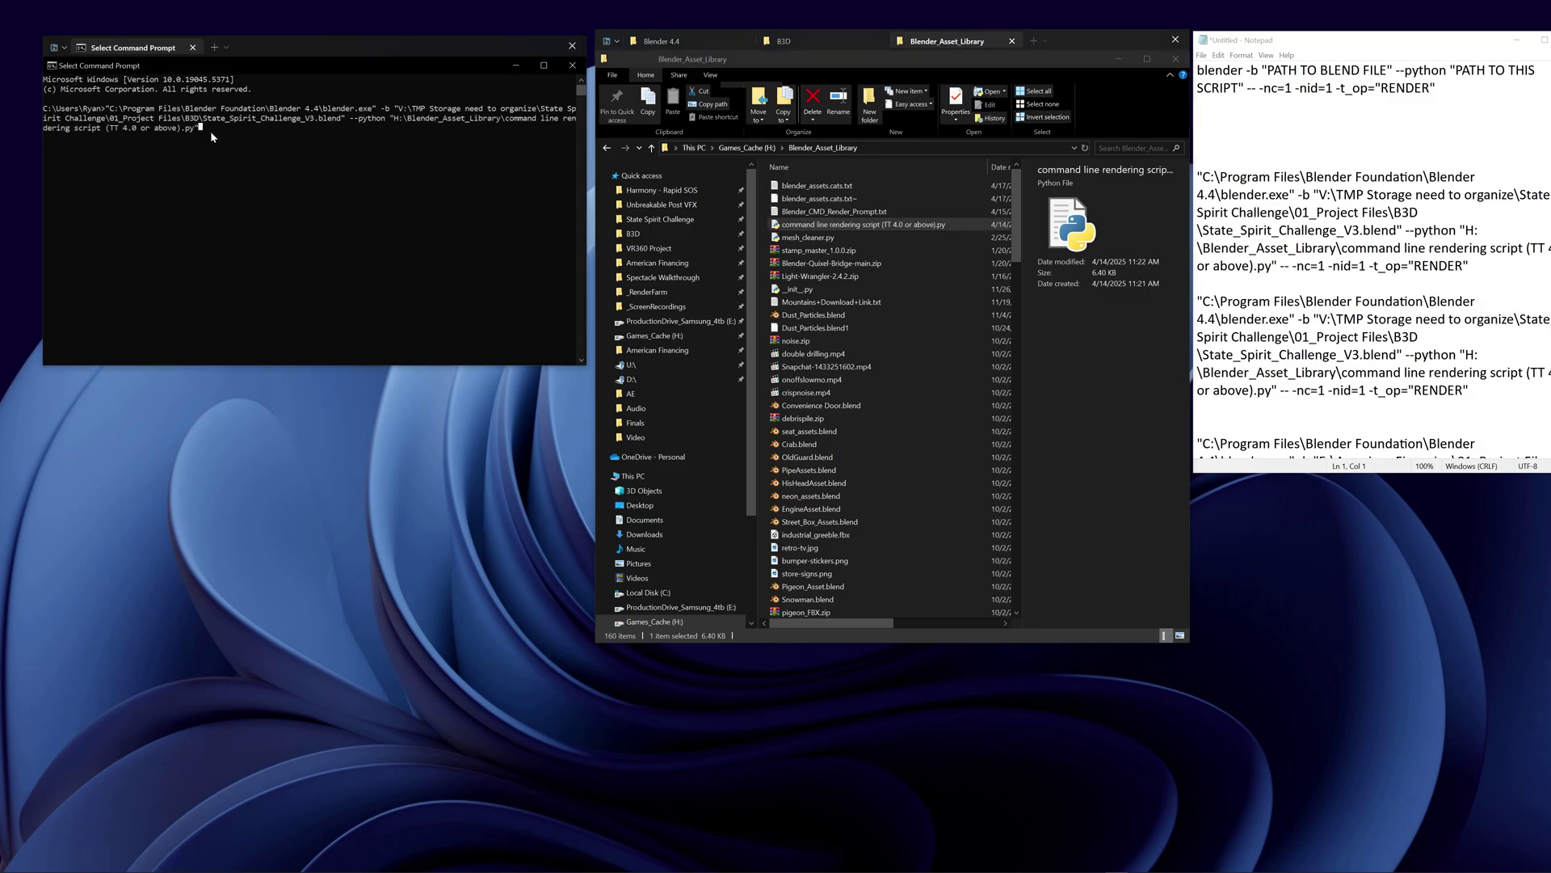
pyautogui.press('Escape')
pyautogui.moveTo(1248, 89); pyautogui.dragTo(1436, 88)
pyautogui.hotkey('ctrl', 'c')
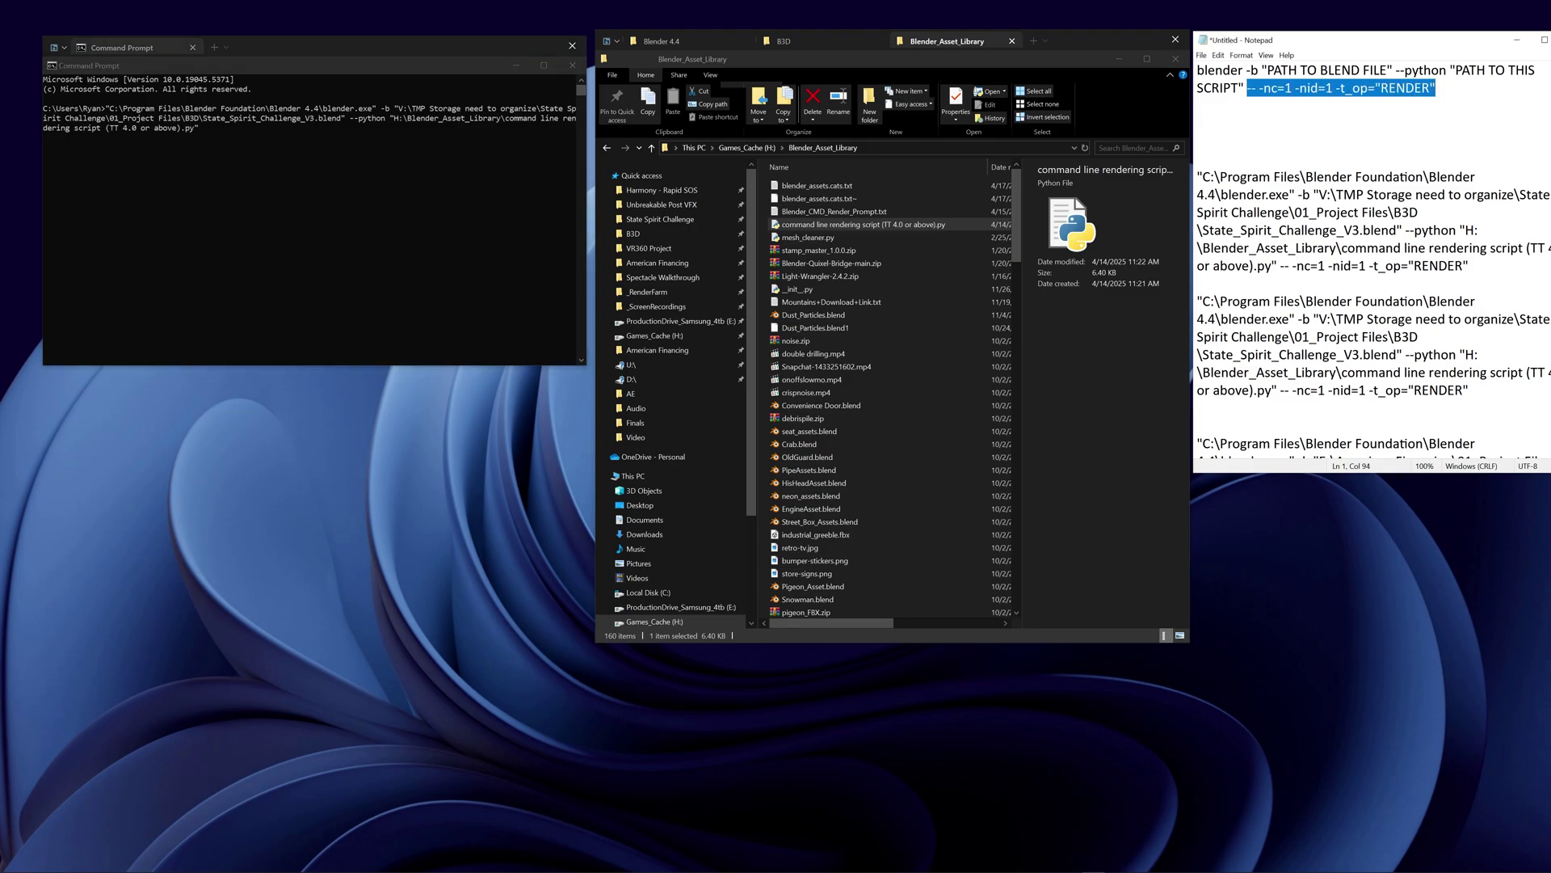
pyautogui.click(276, 121)
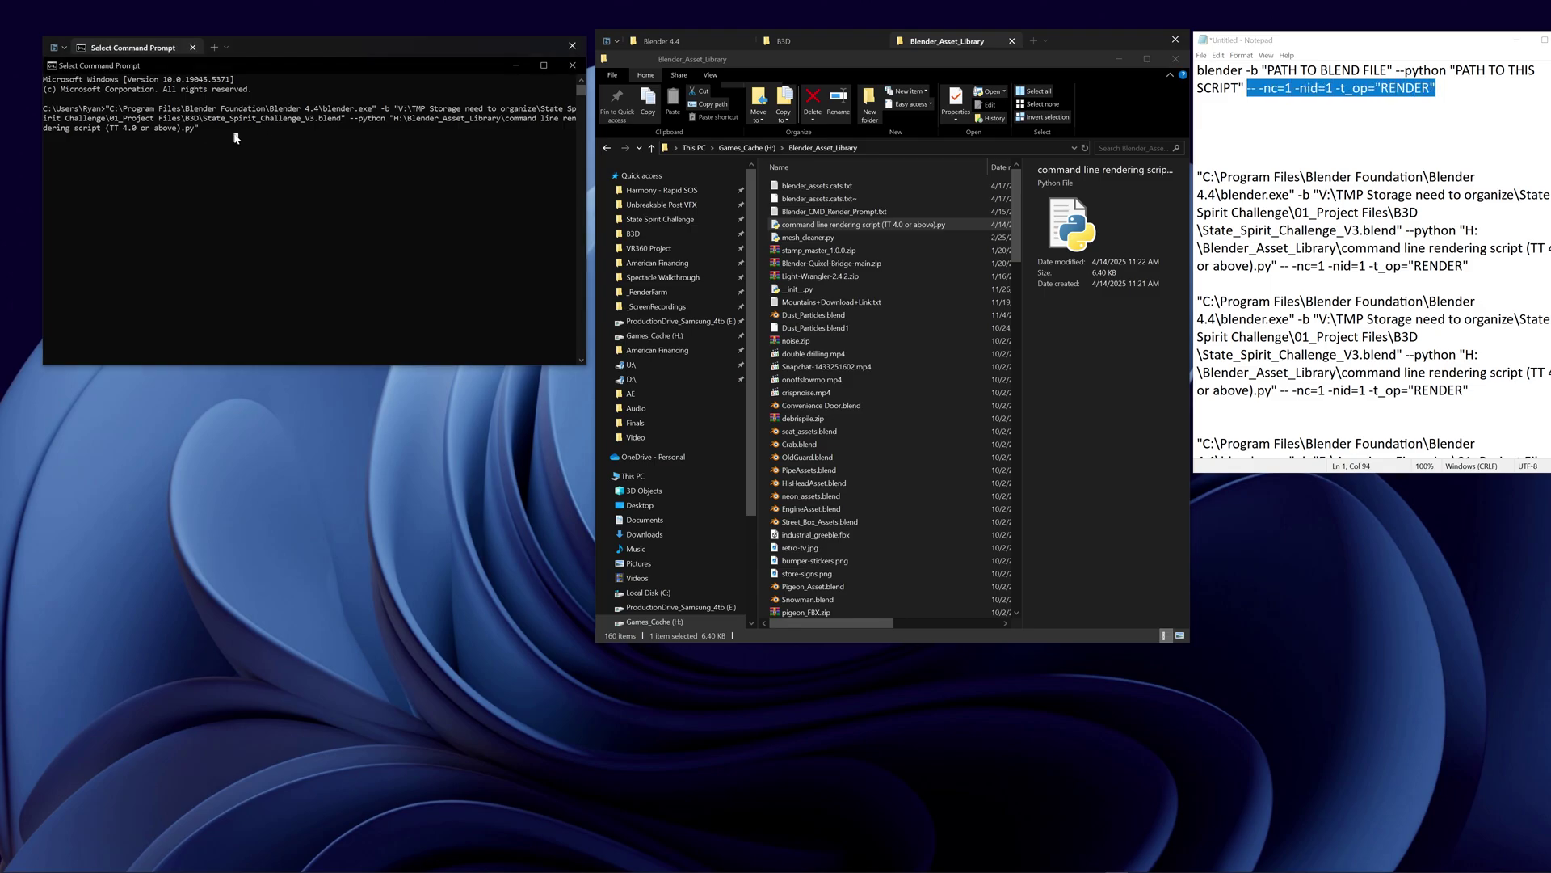
pyautogui.hotkey('ctrl', 'v')
pyautogui.press('Return')
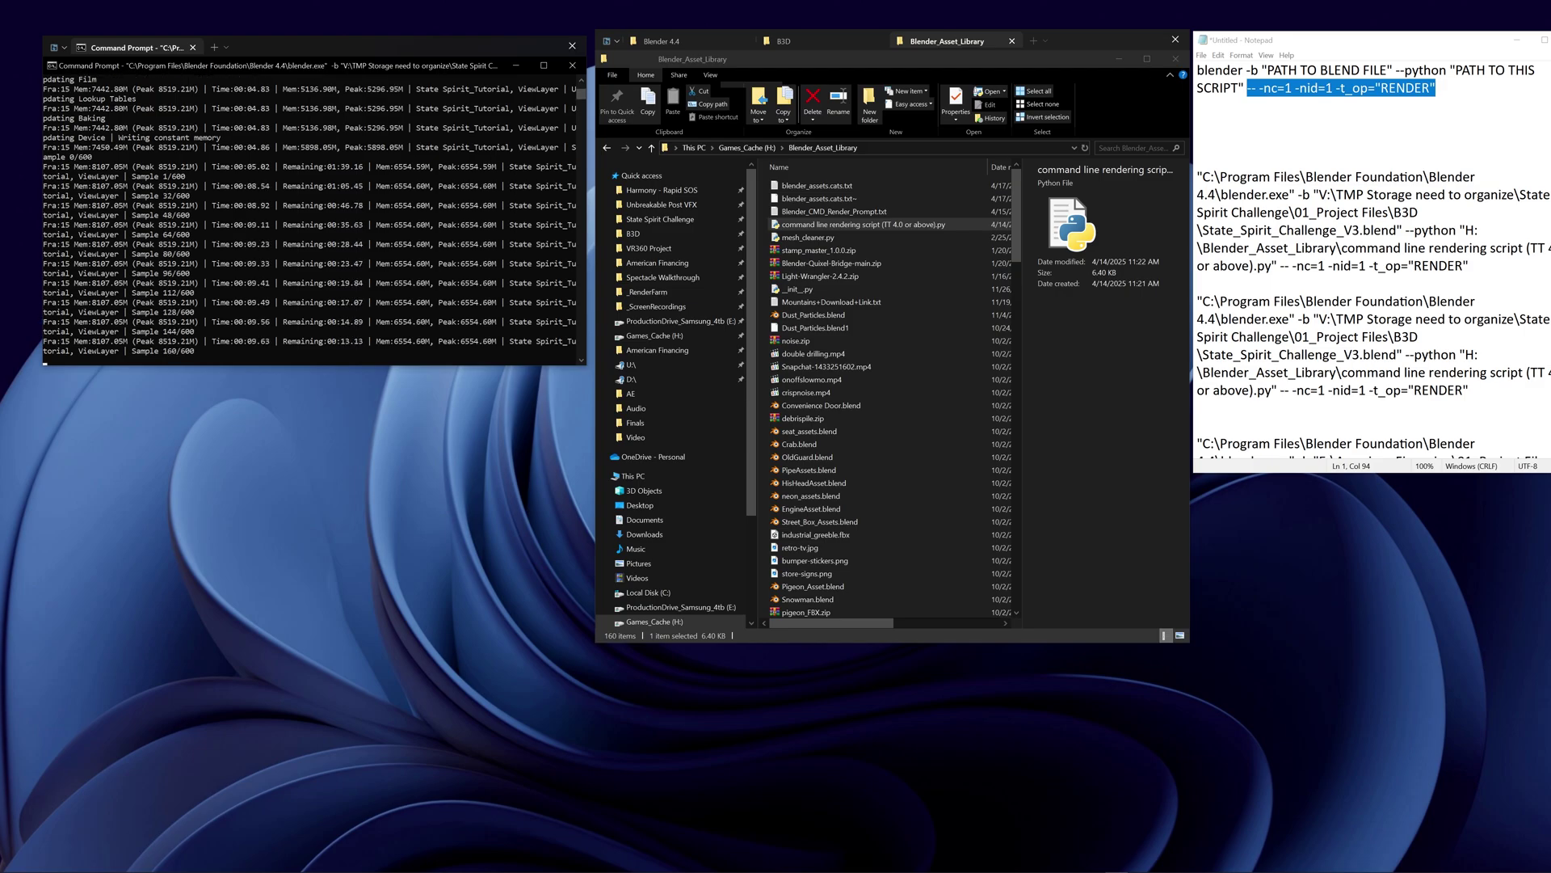
# Start a second render instance by running the full Blender 4.4 script command from Notepad in a new Command Prompt tab
pyautogui.moveTo(1198, 176); pyautogui.dragTo(1472, 265)
pyautogui.hotkey('ctrl', 'c')
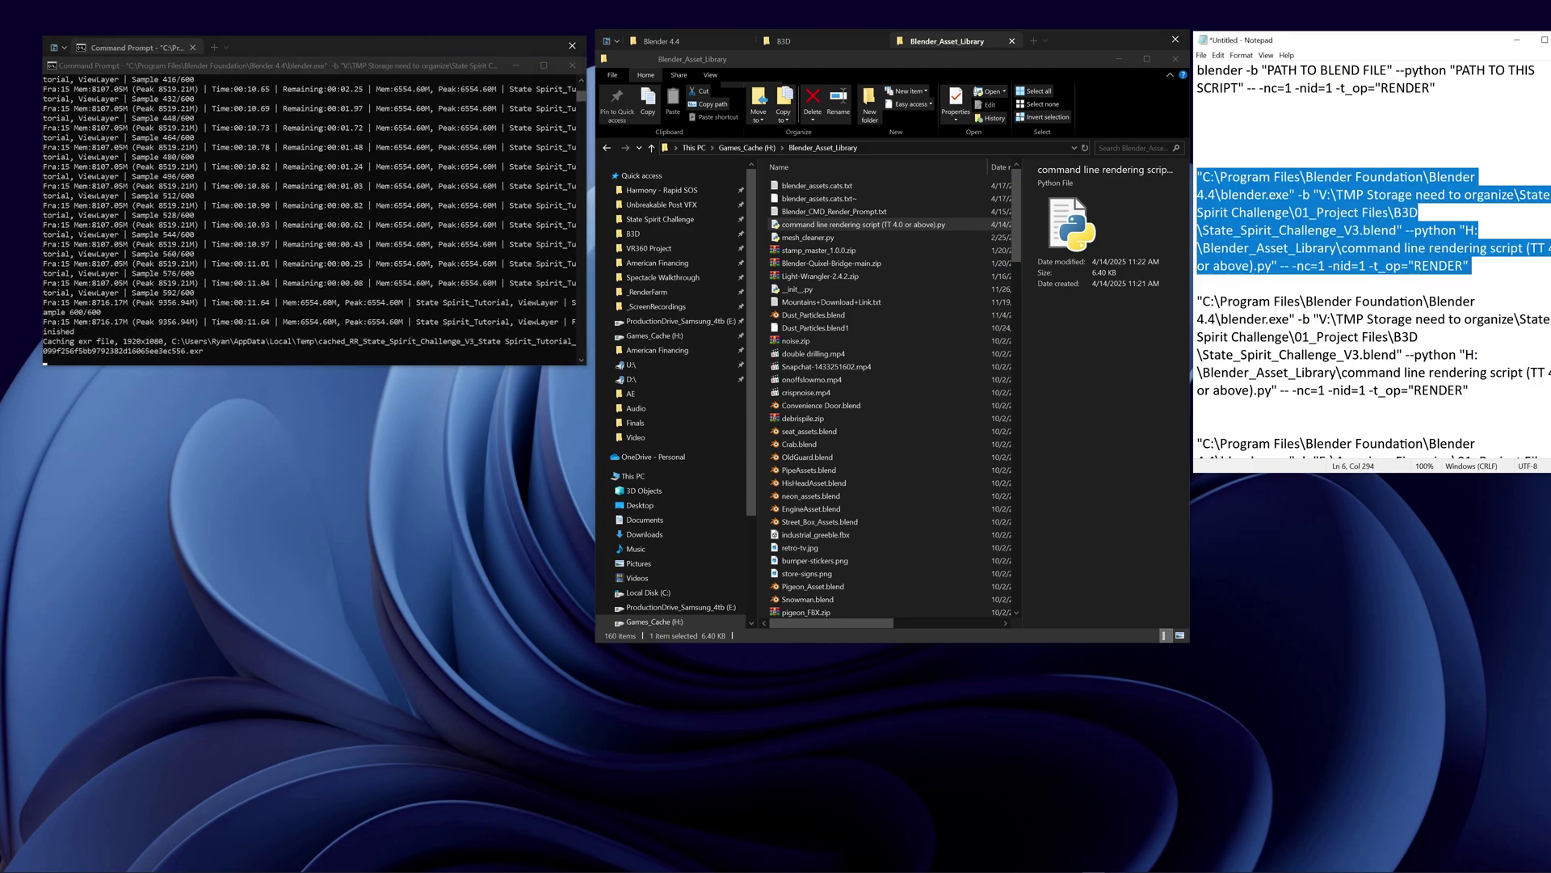
pyautogui.click(212, 47)
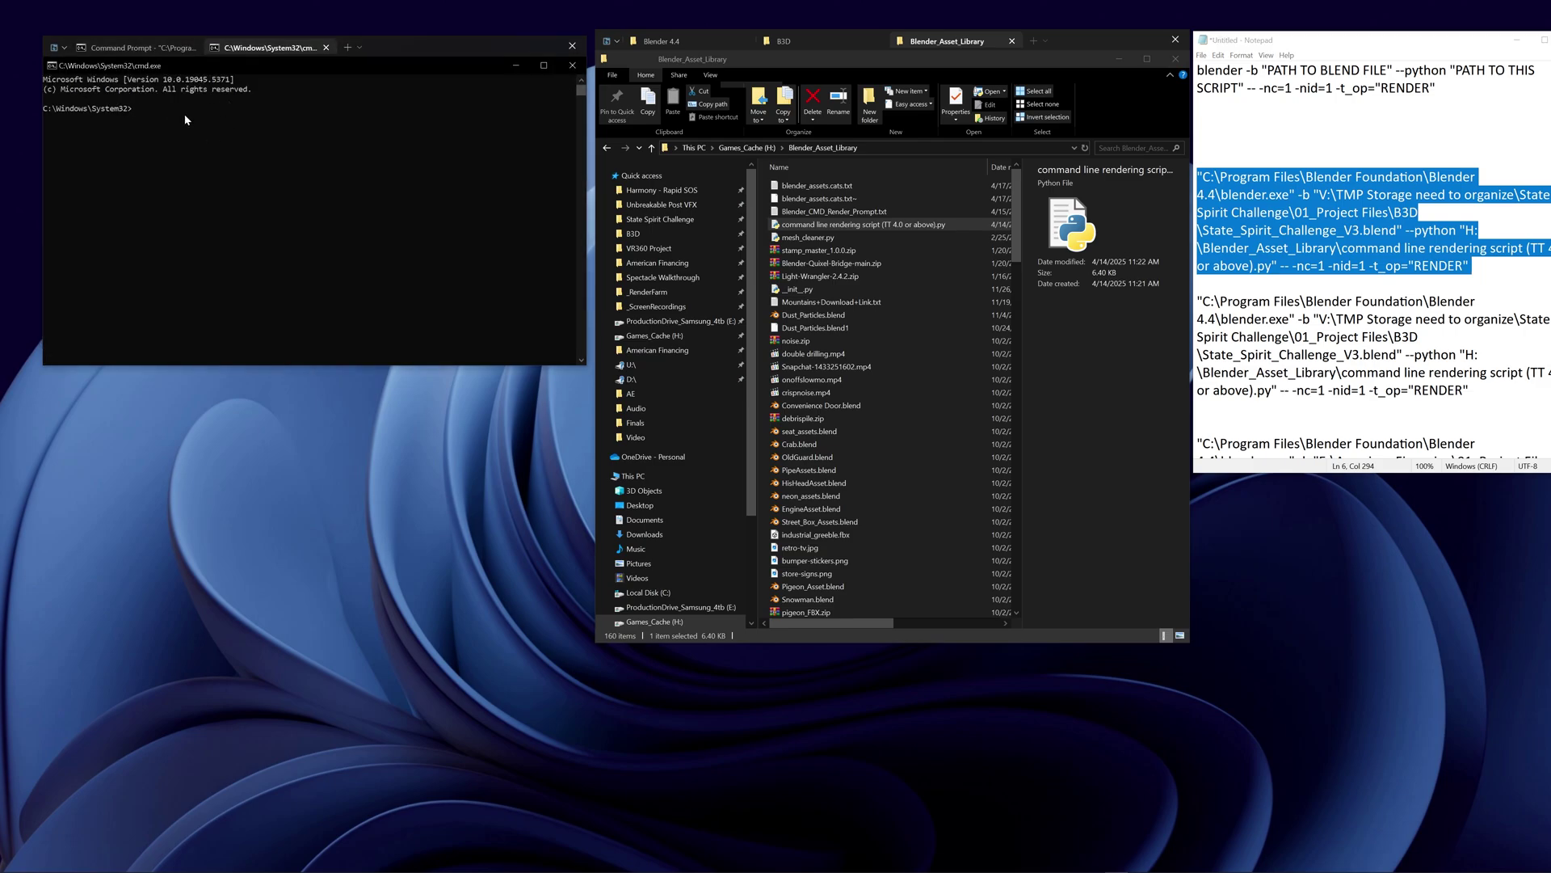
pyautogui.hotkey('ctrl', 'v')
pyautogui.press('Return')
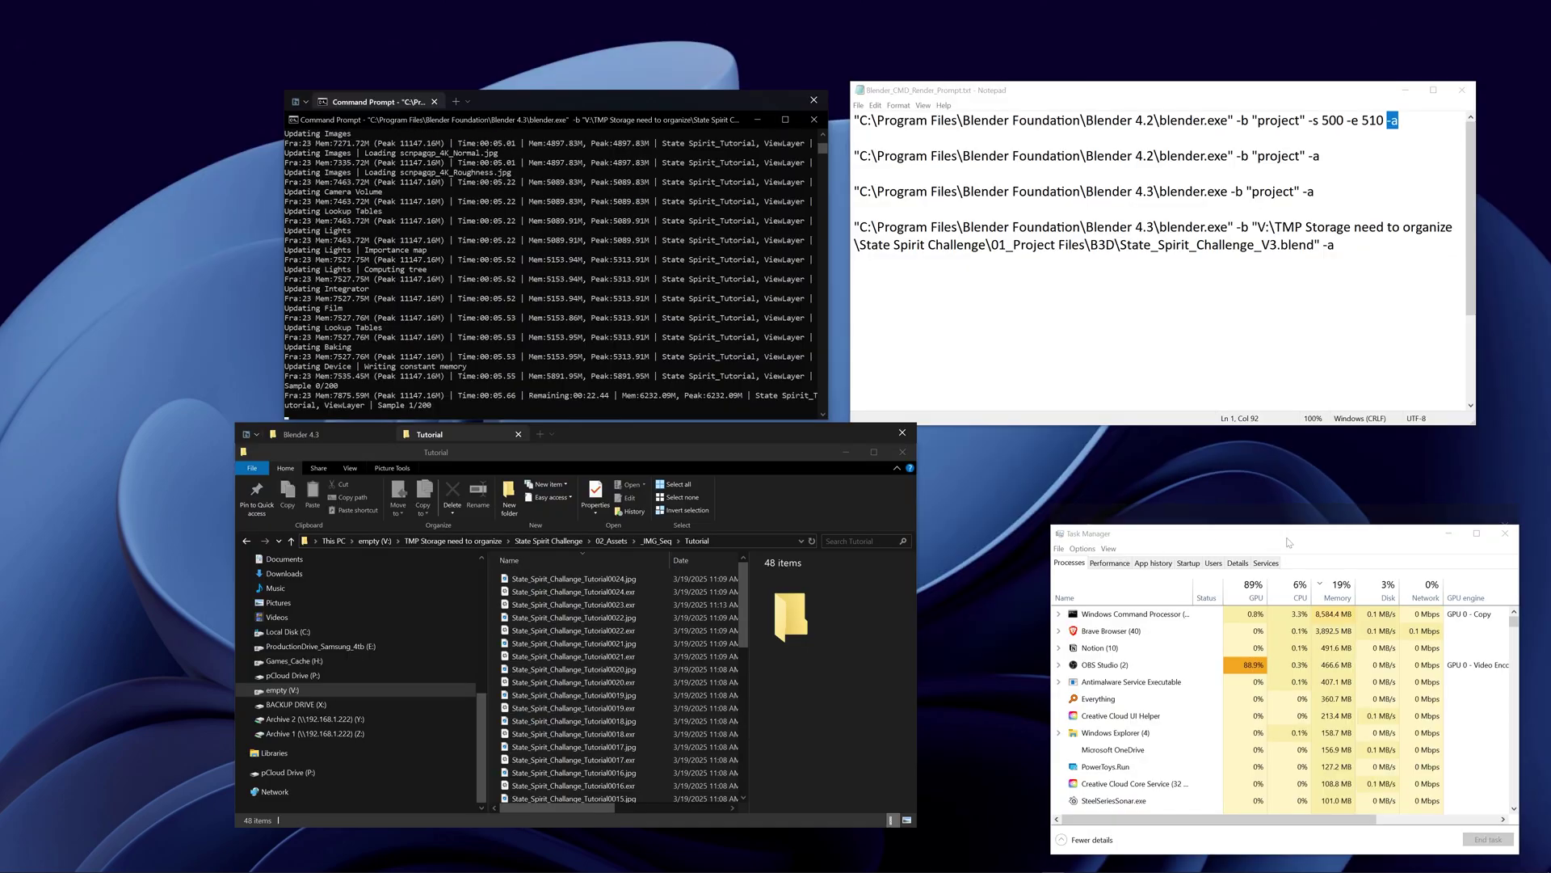
# Examine the per-frame render times in the Blender 4.3 Command Prompt output, with Task Manager moved fully into view
pyautogui.moveTo(1290, 539); pyautogui.dragTo(1288, 498)
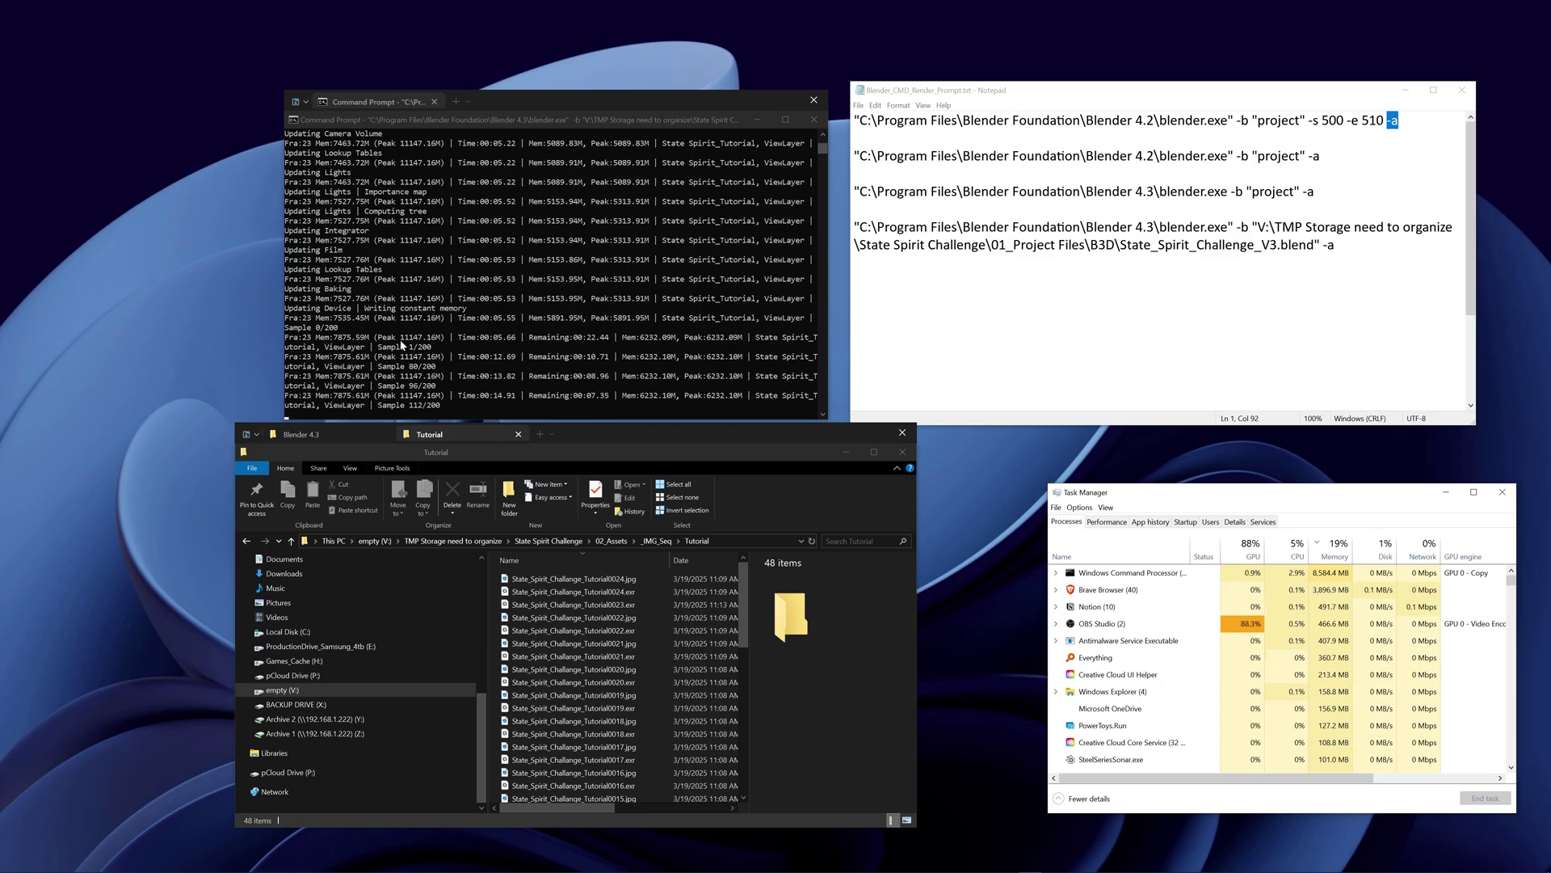
pyautogui.click(598, 327)
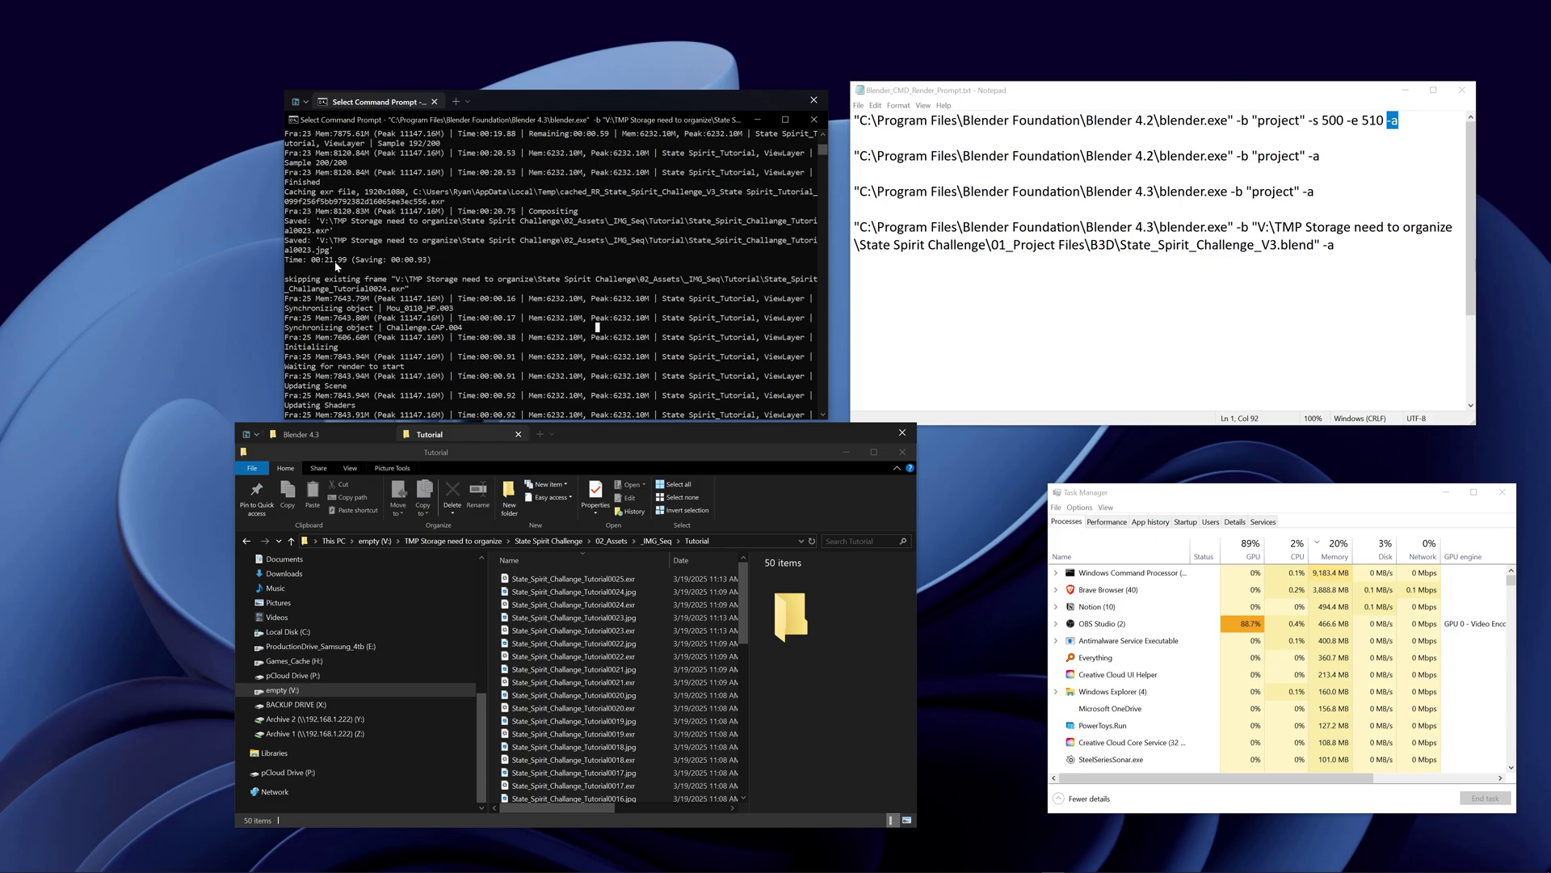
pyautogui.click(825, 157)
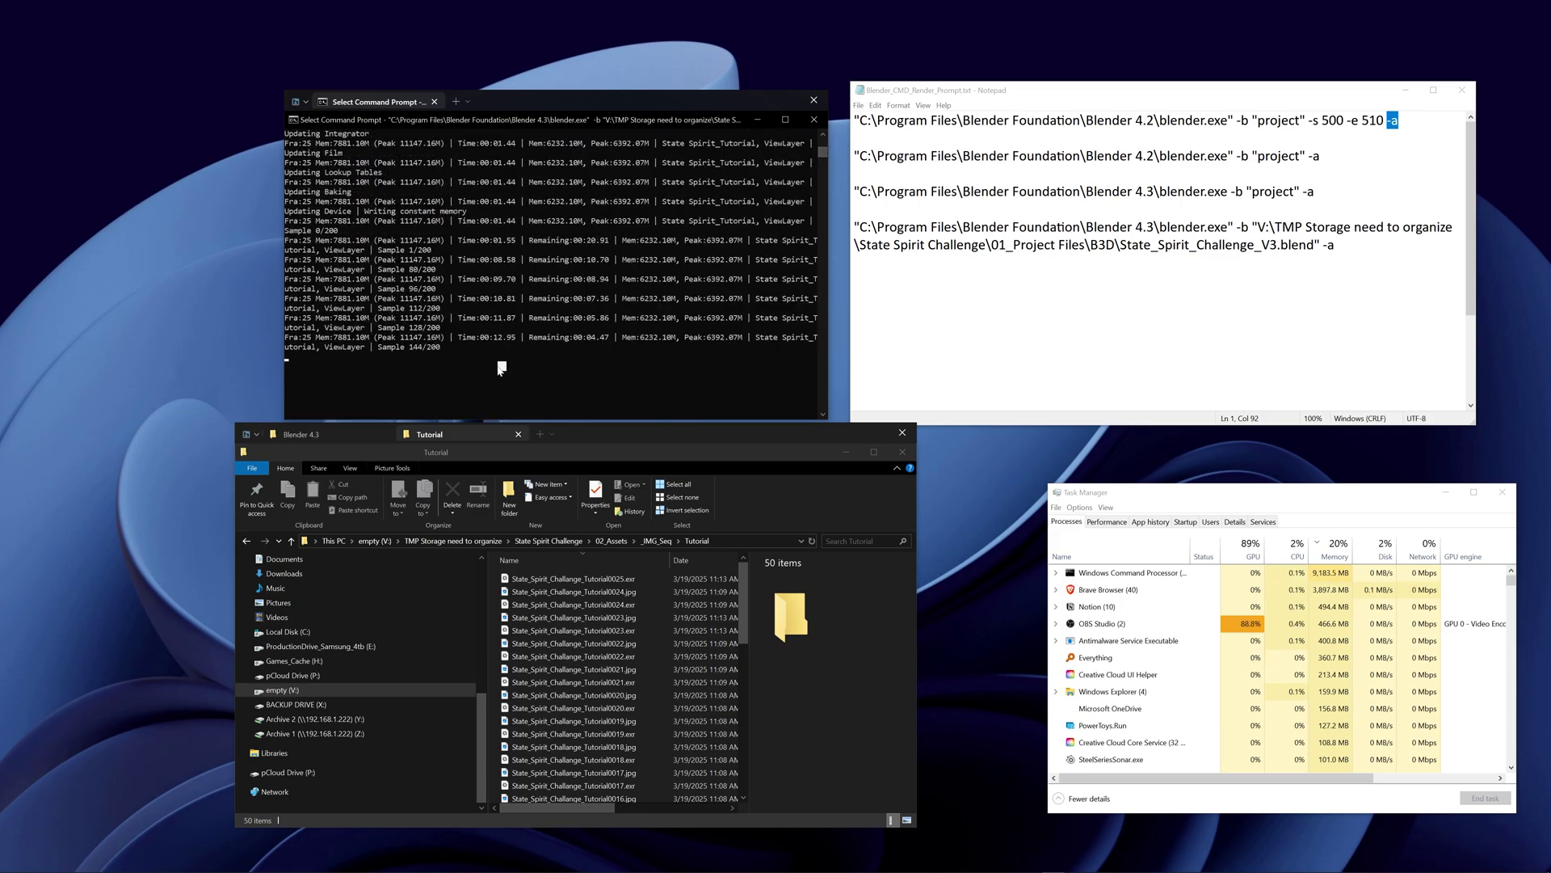
pyautogui.press('Escape')
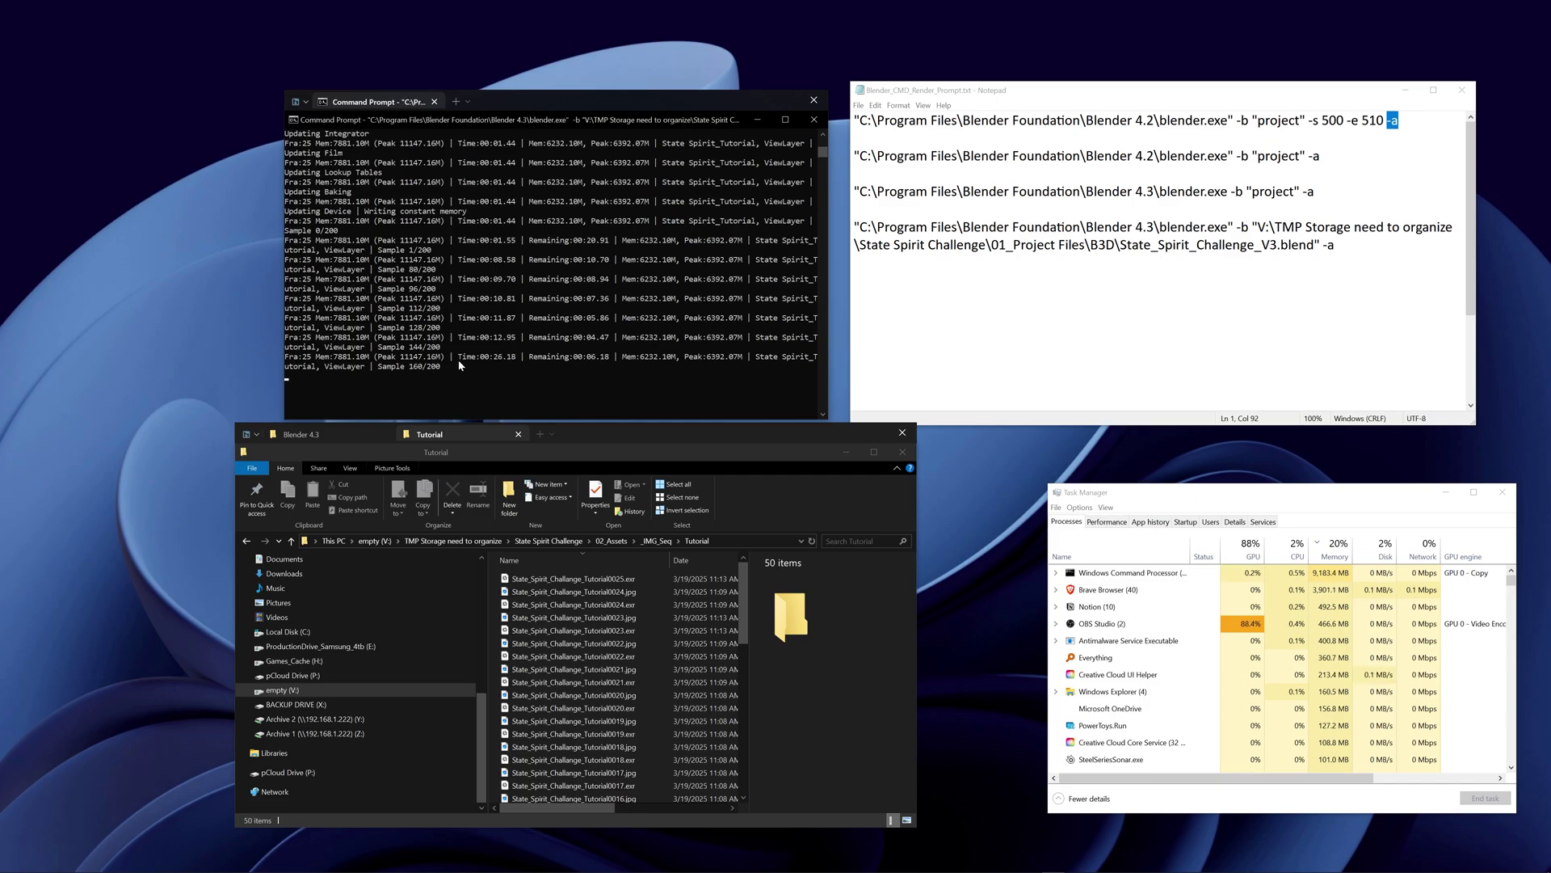
pyautogui.click(345, 251)
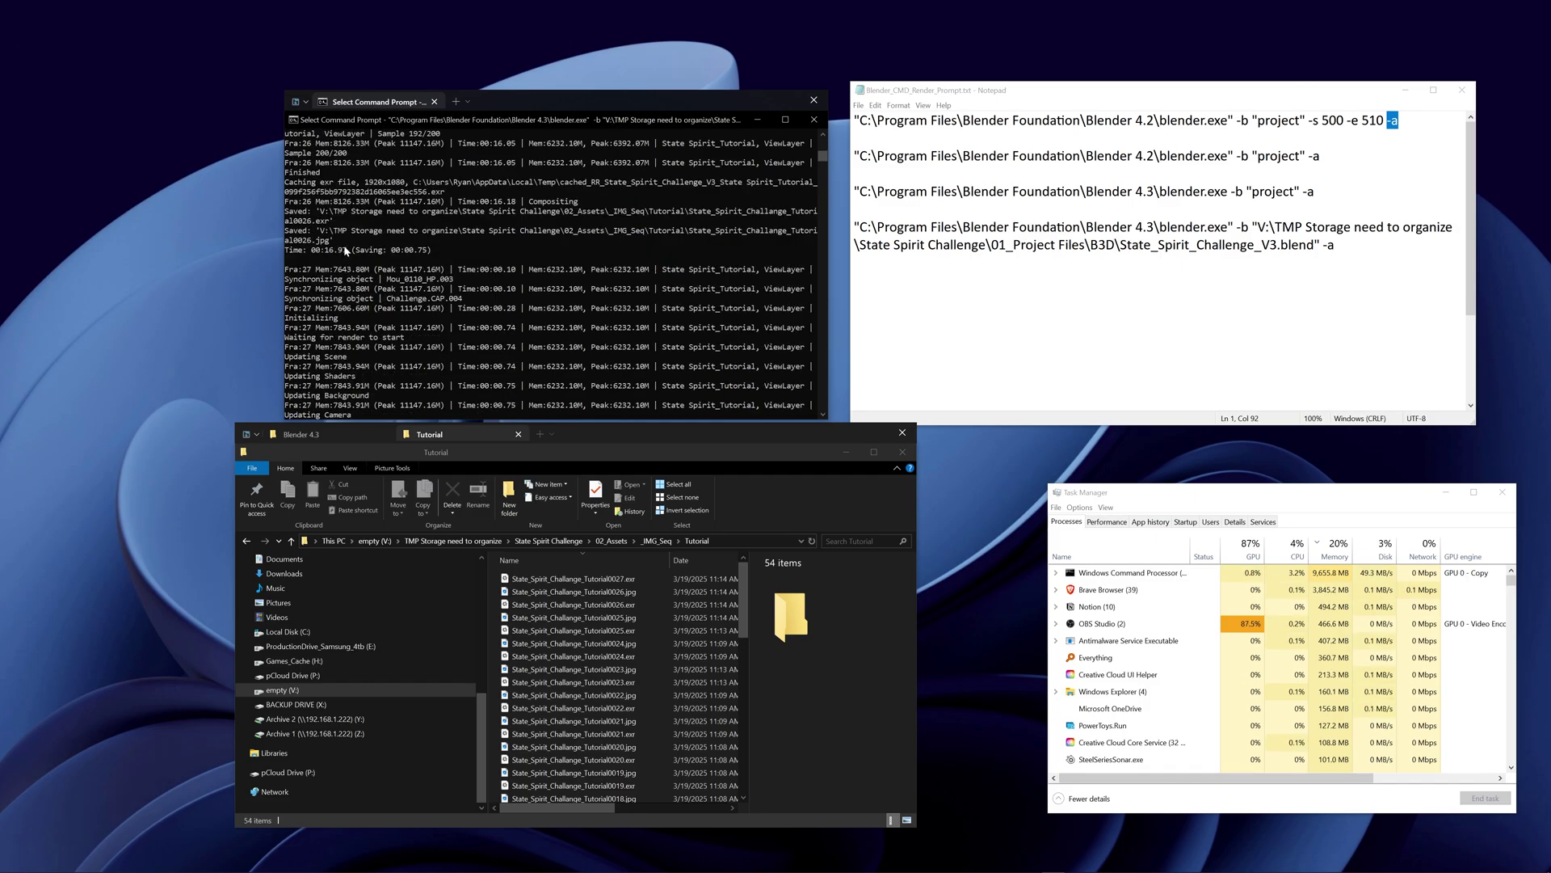
pyautogui.press('Escape')
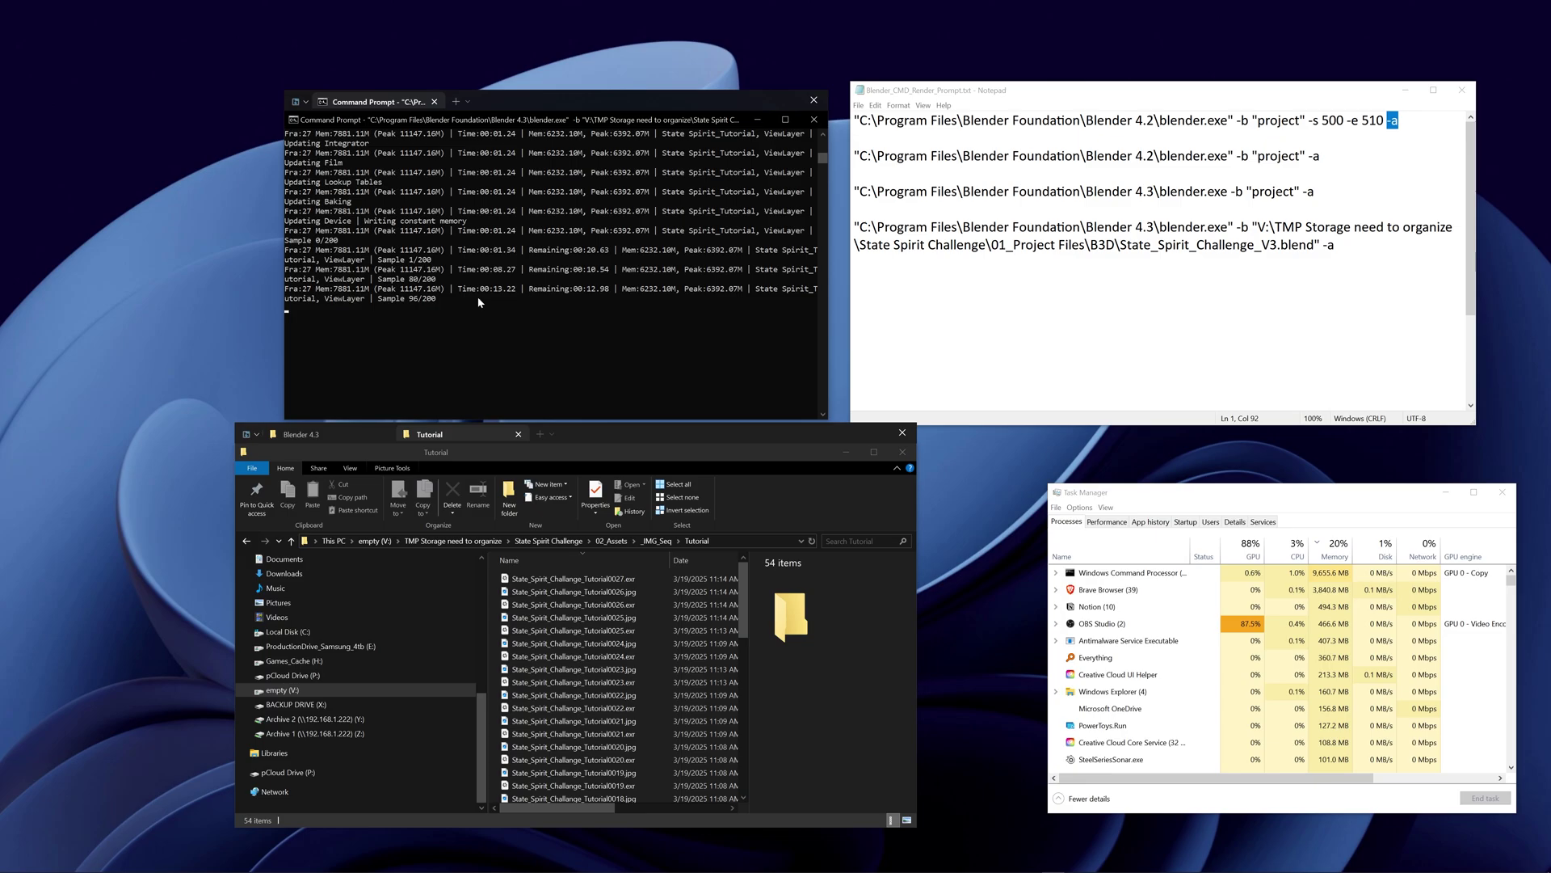
# Switch to Omni's 3D Render Calculator and calculate the total render time in hours for 17 sec per frame, 750 frames and 1 machine
pyautogui.hotkey('alt', 'Tab')
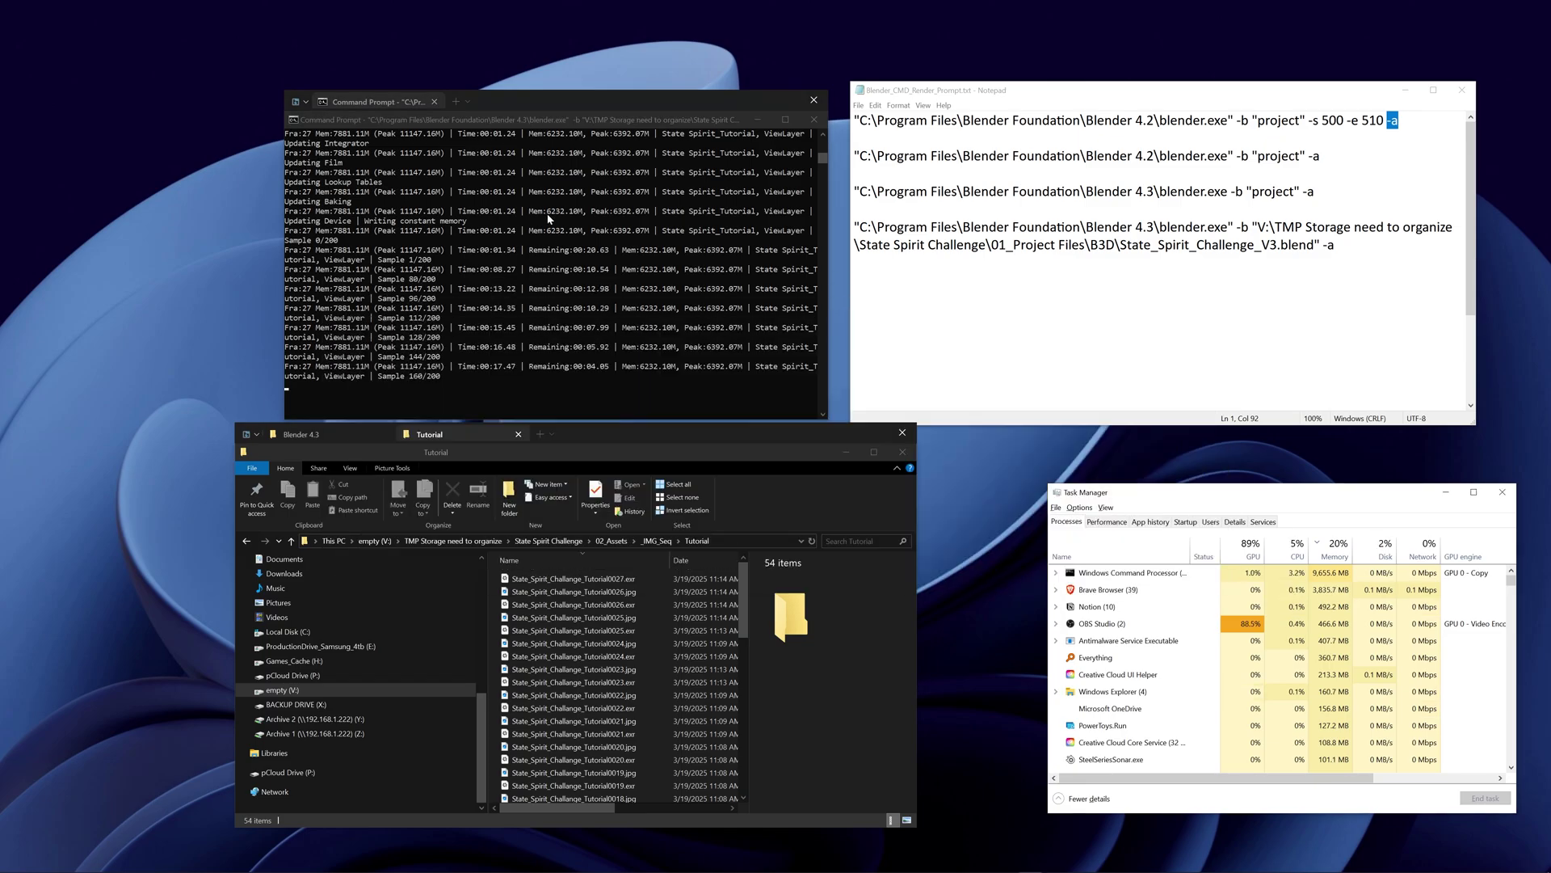
pyautogui.hotkey('alt', 'Tab')
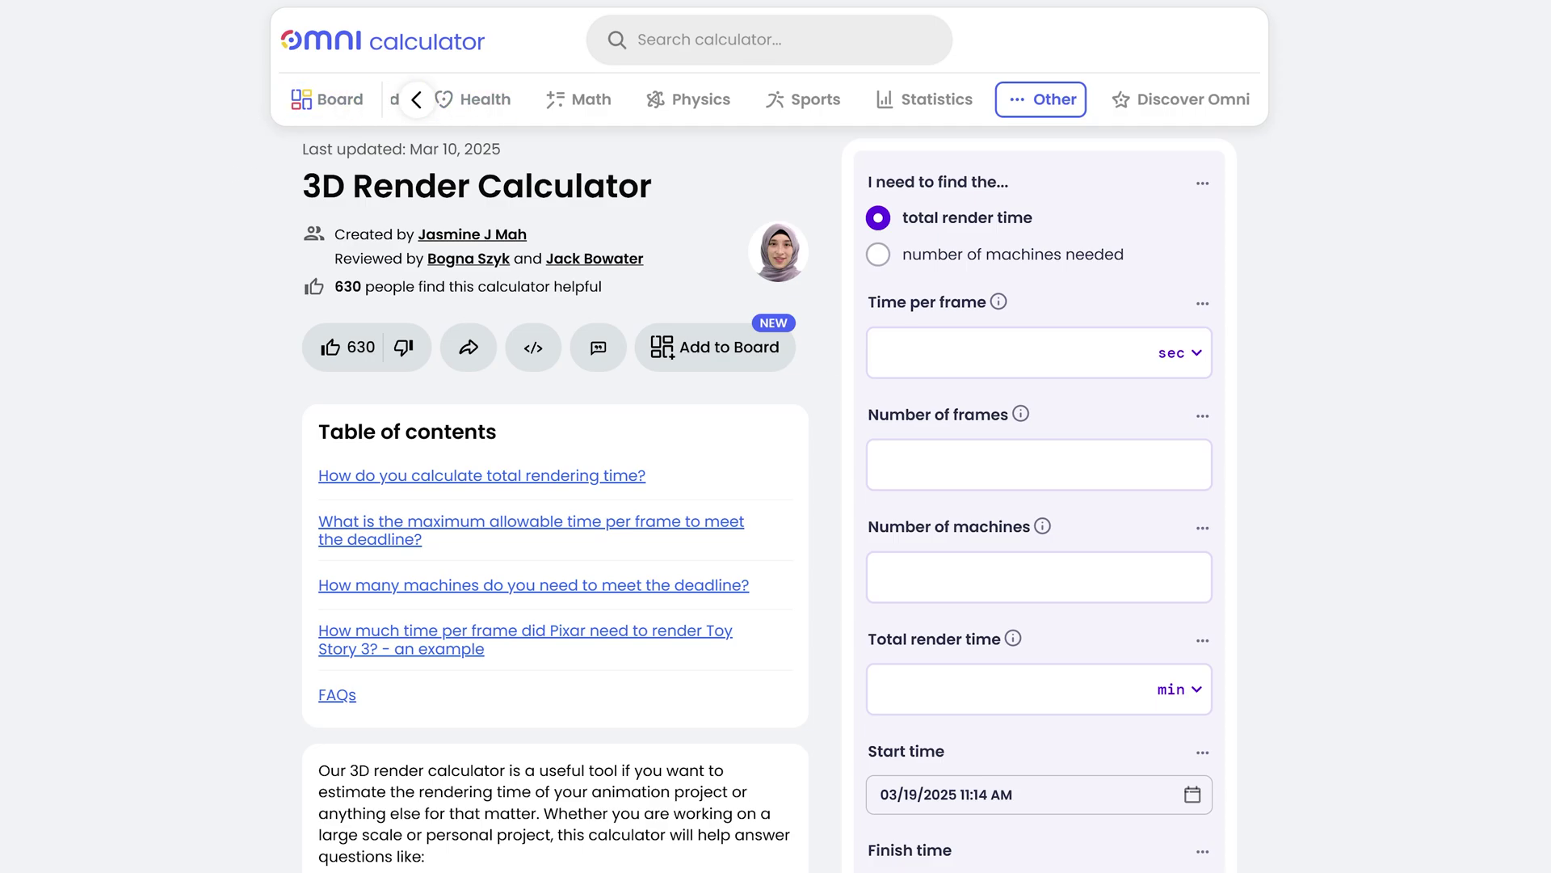
pyautogui.click(883, 352)
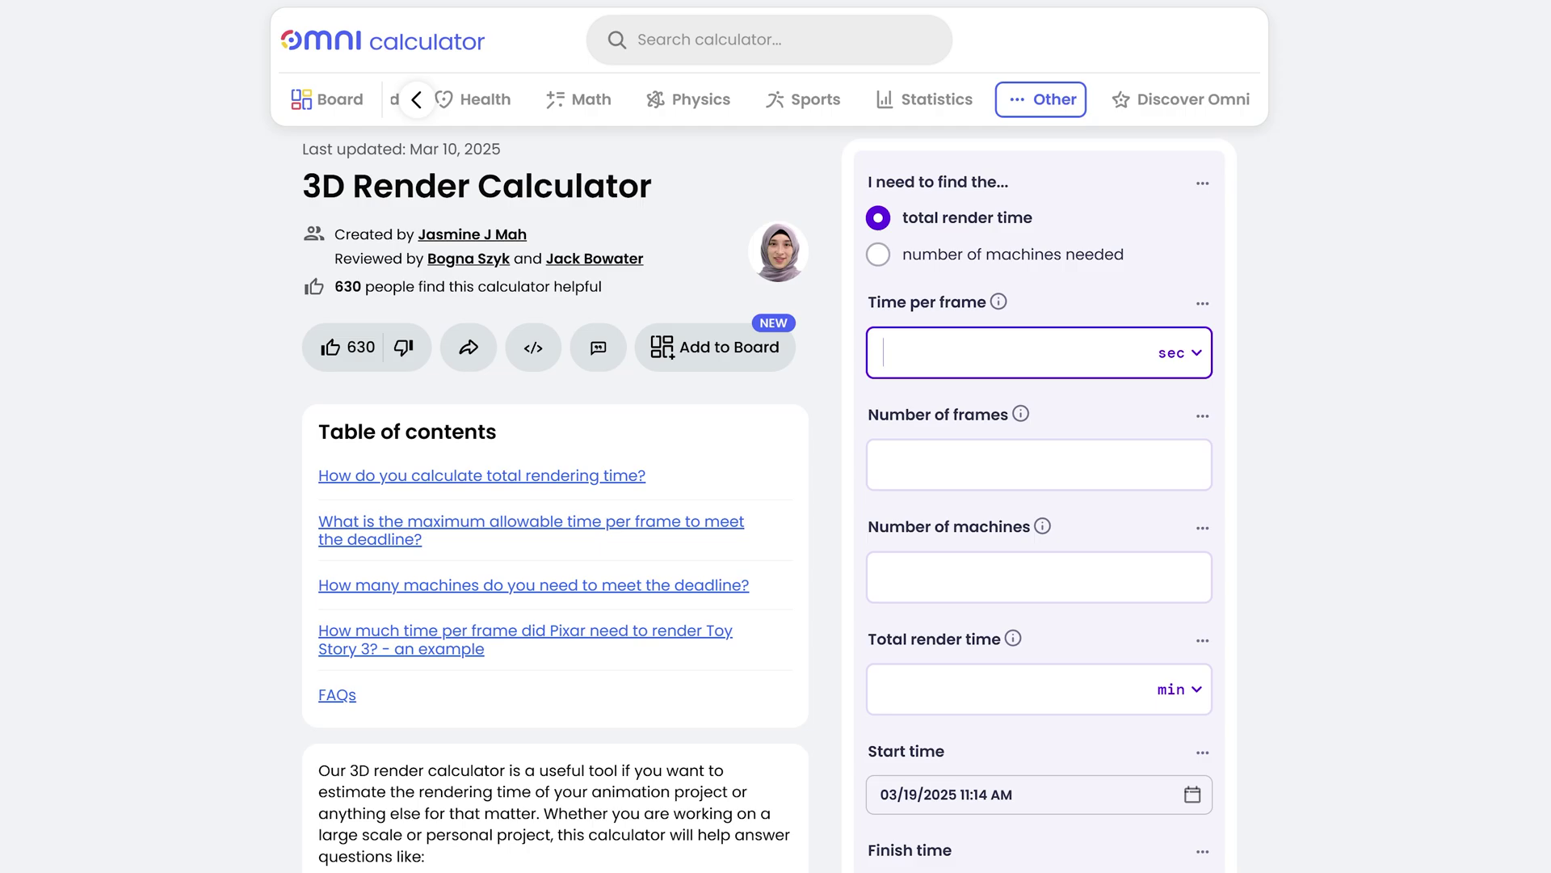
pyautogui.write('17')
pyautogui.press('Tab')
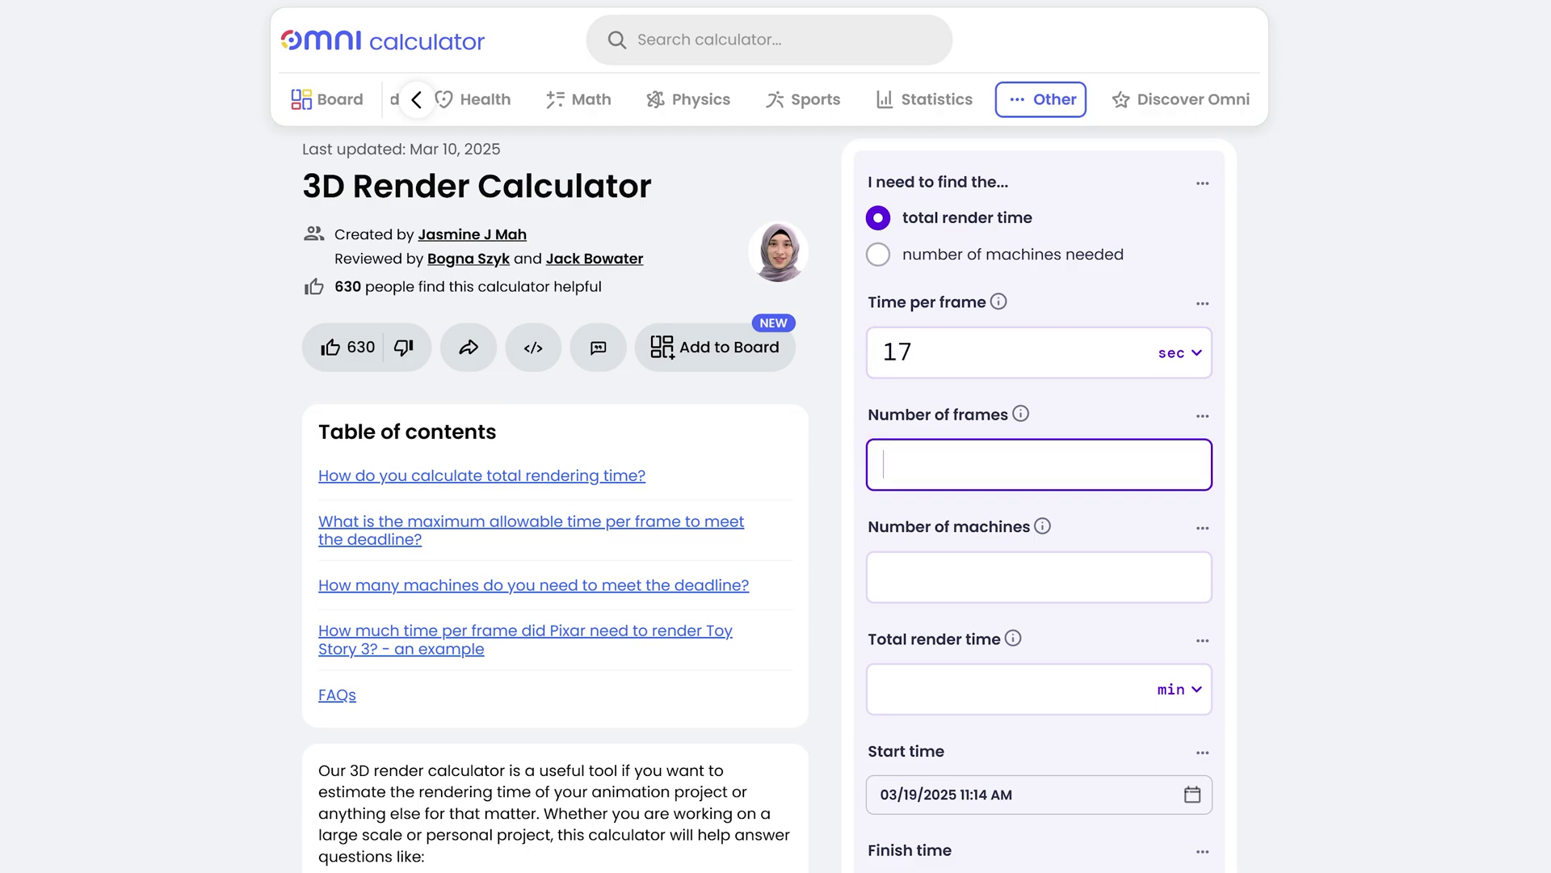
pyautogui.write('750')
pyautogui.press('Tab')
pyautogui.write('1')
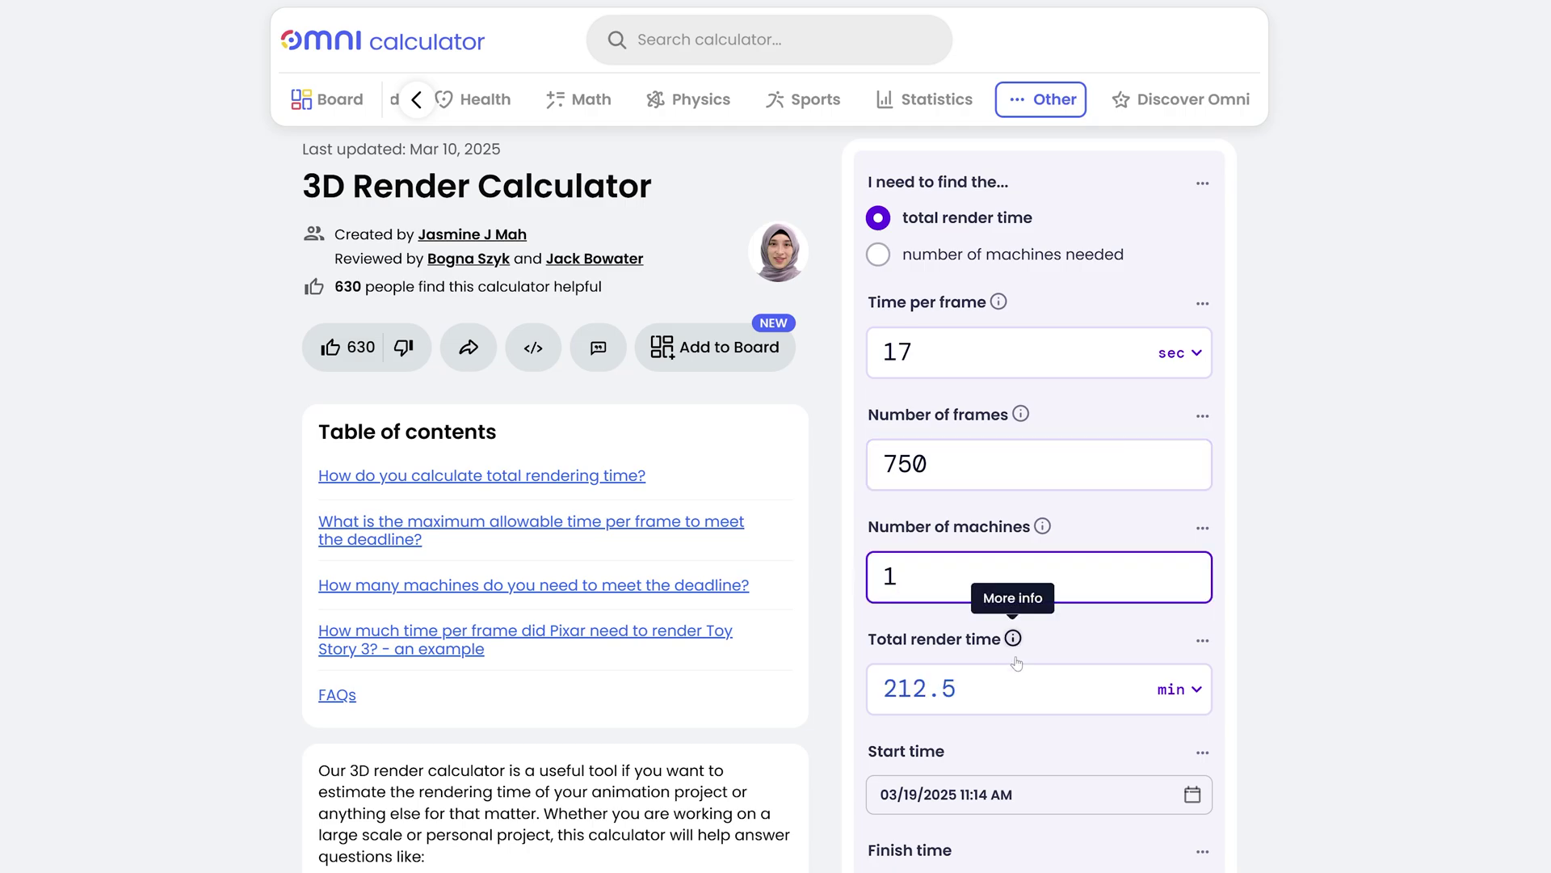
pyautogui.click(1178, 689)
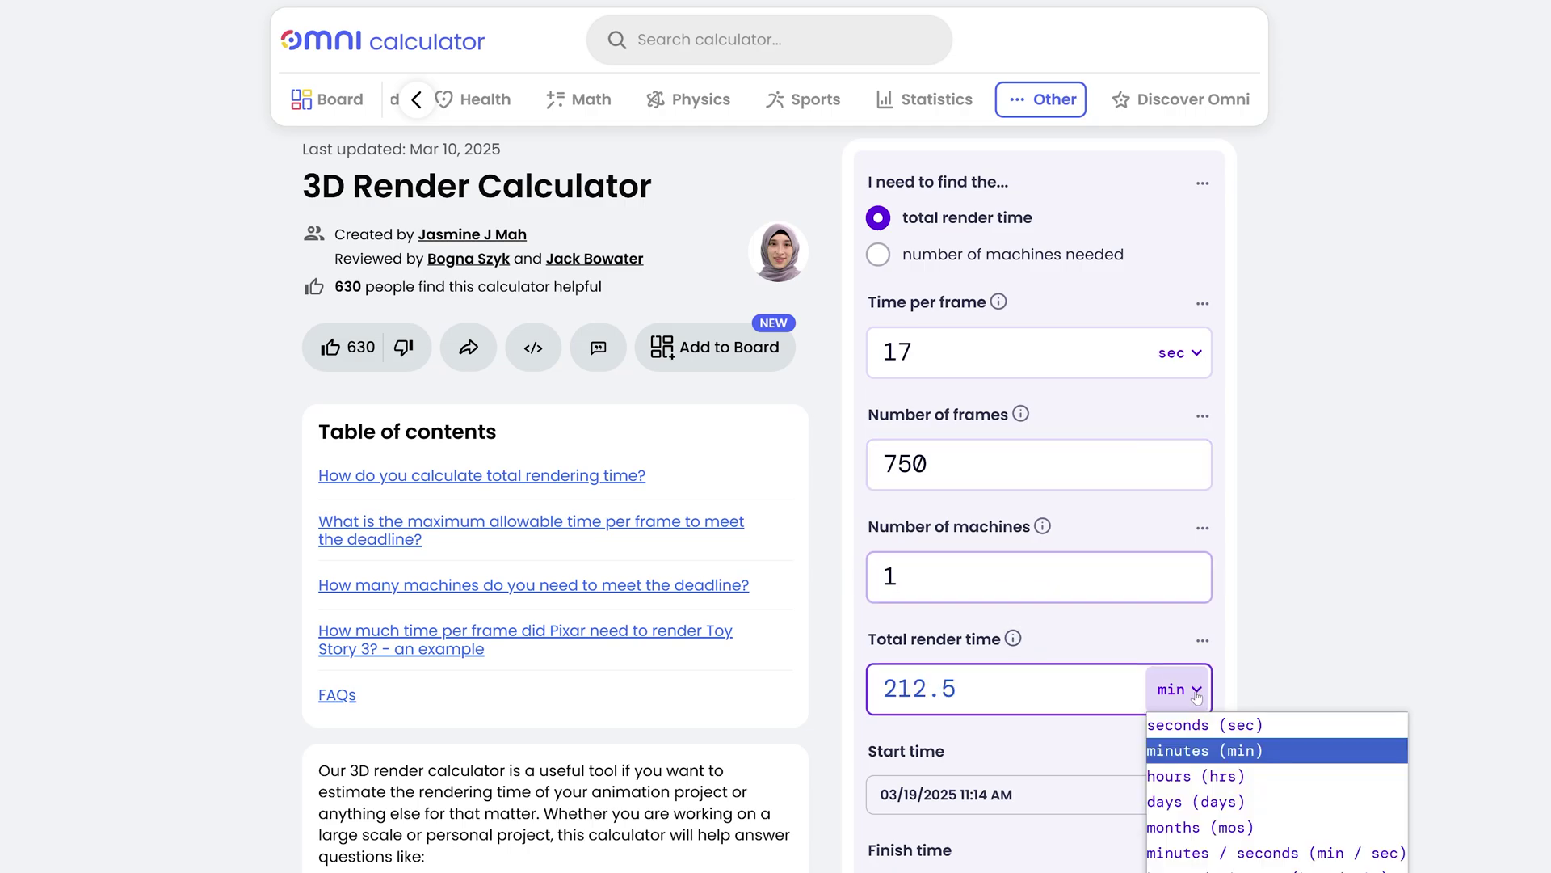
pyautogui.click(1195, 777)
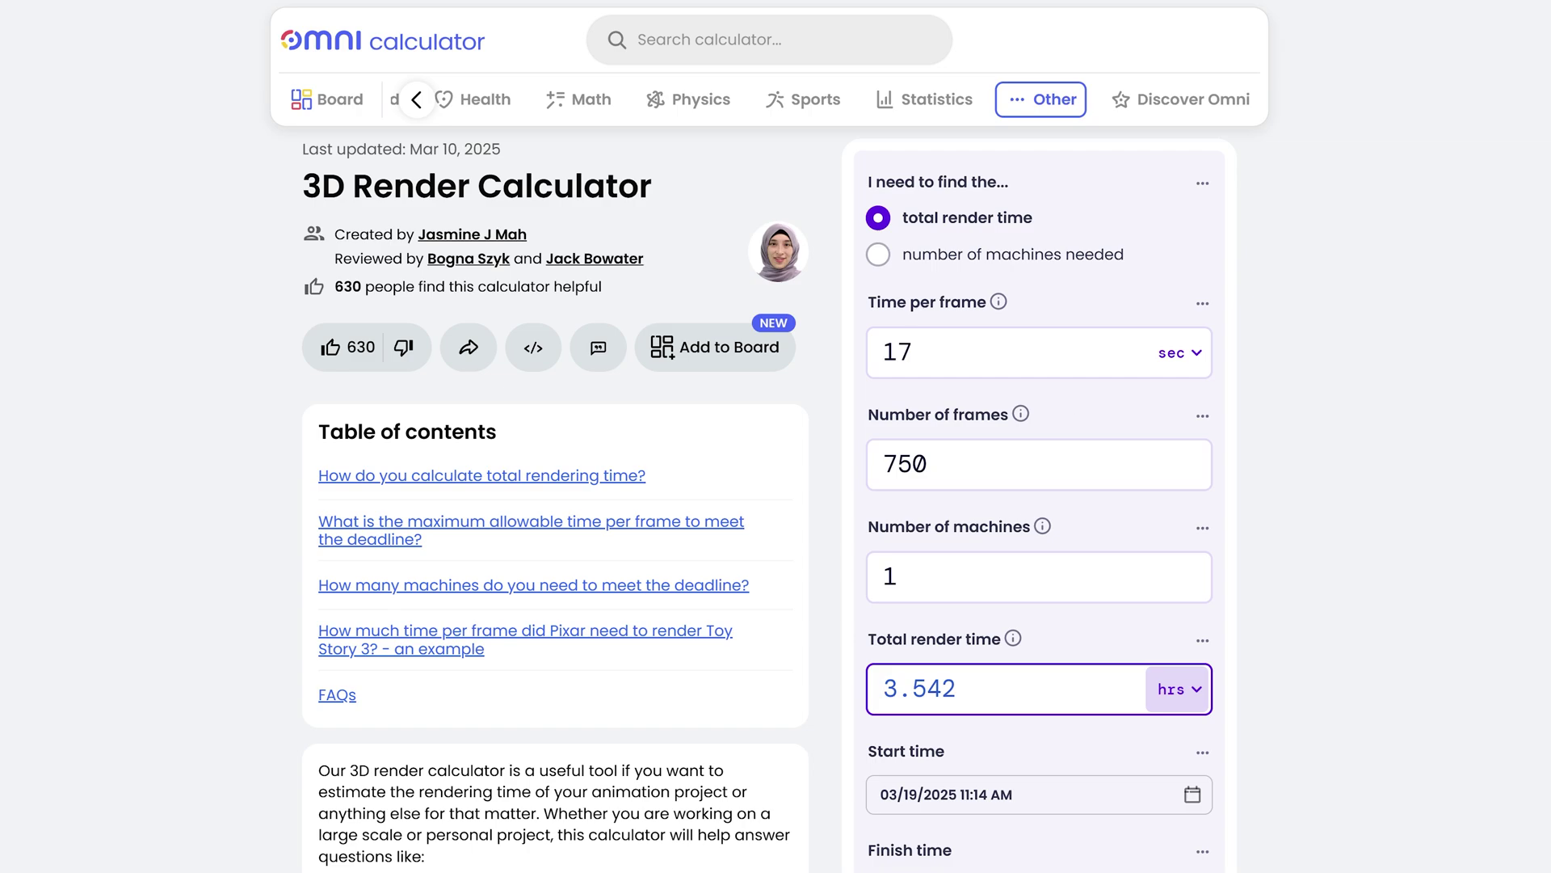
# Run the Blender 4.3 command for State_Spirit_Challenge_V3.blend from Notepad in a second Command Prompt tab and bring Task Manager fully into view
pyautogui.press('super+Down')
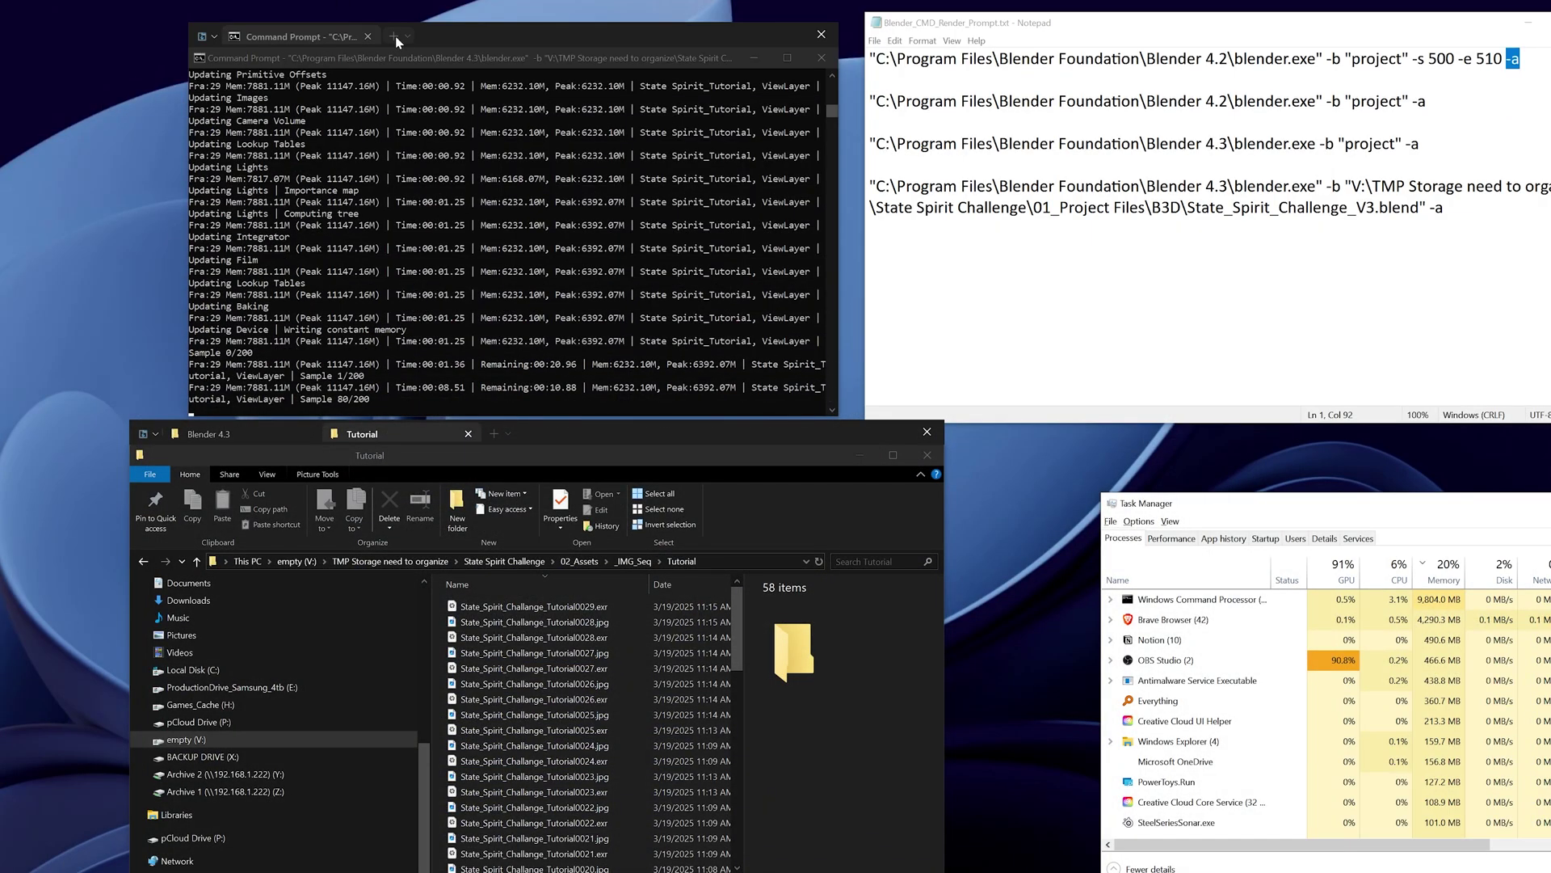
pyautogui.click(393, 37)
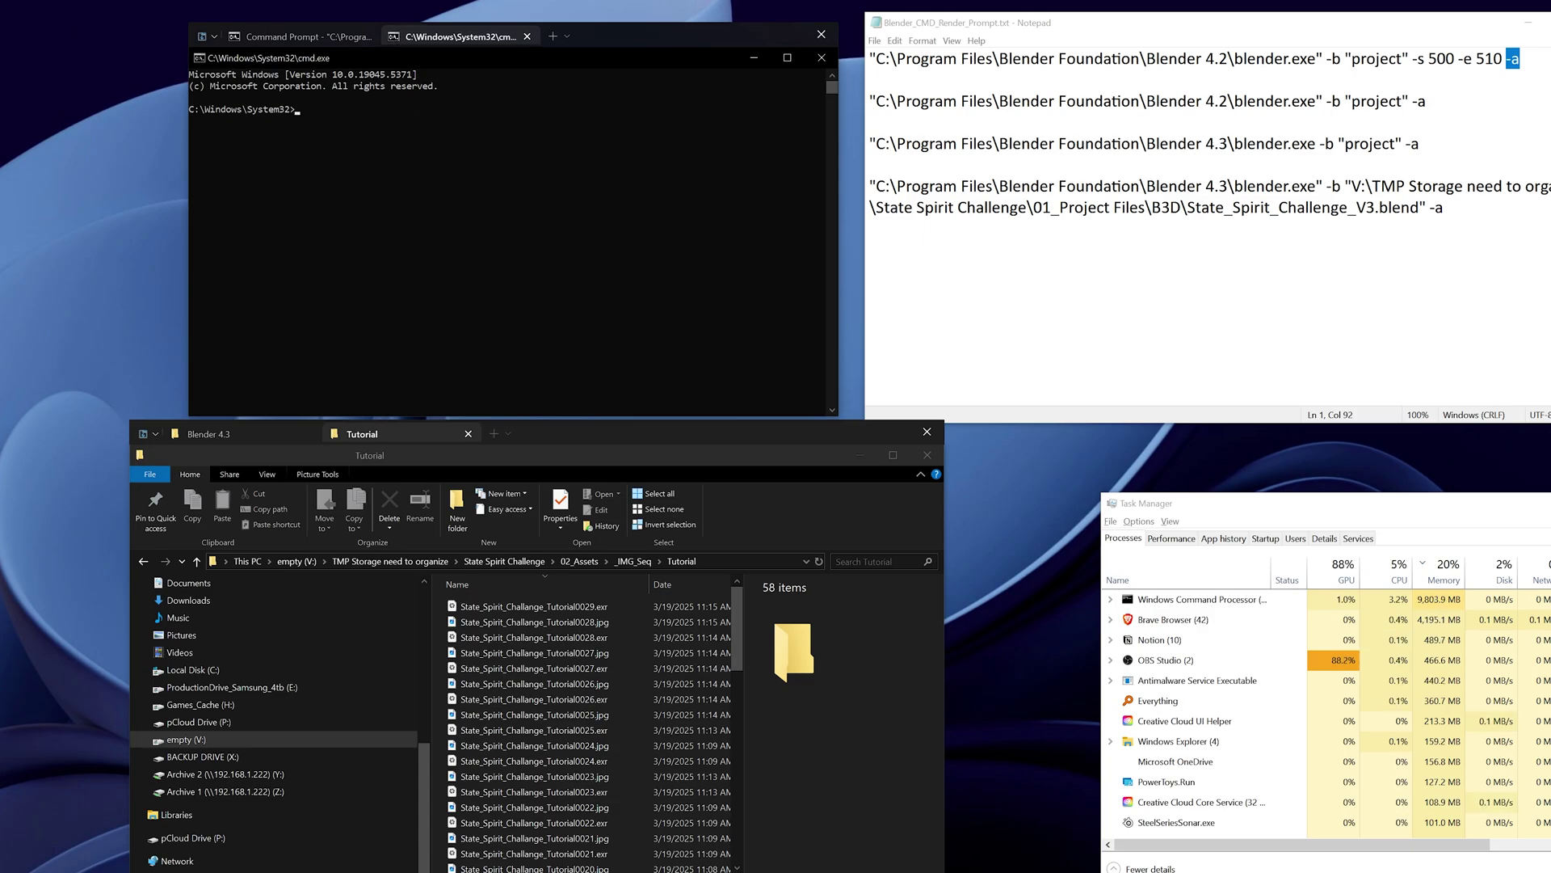
pyautogui.moveTo(870, 186); pyautogui.dragTo(1442, 207)
pyautogui.hotkey('ctrl', 'c')
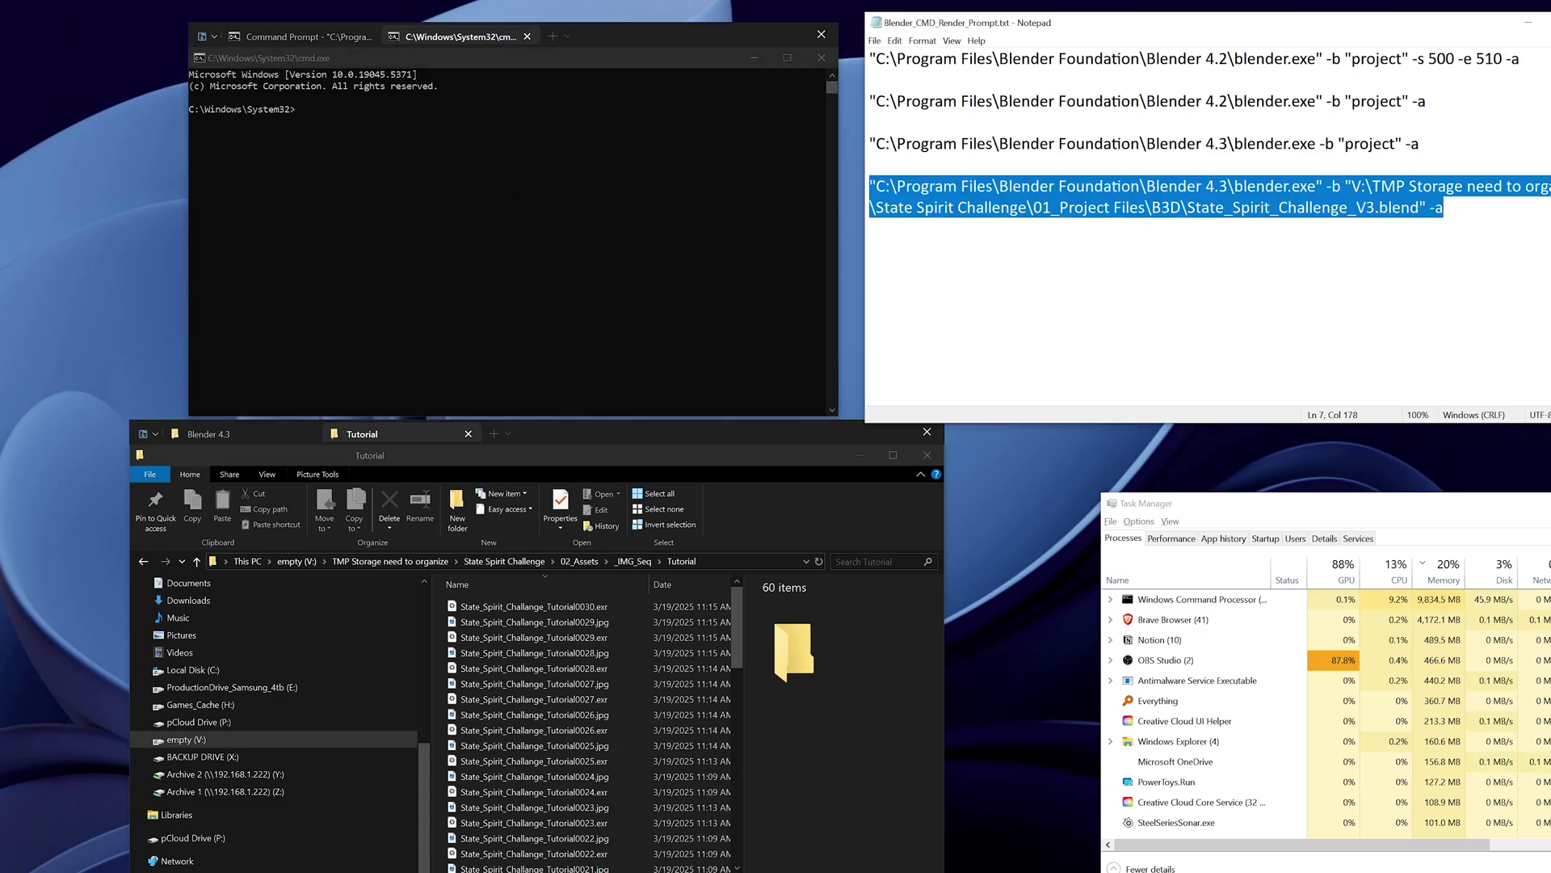
pyautogui.click(305, 126)
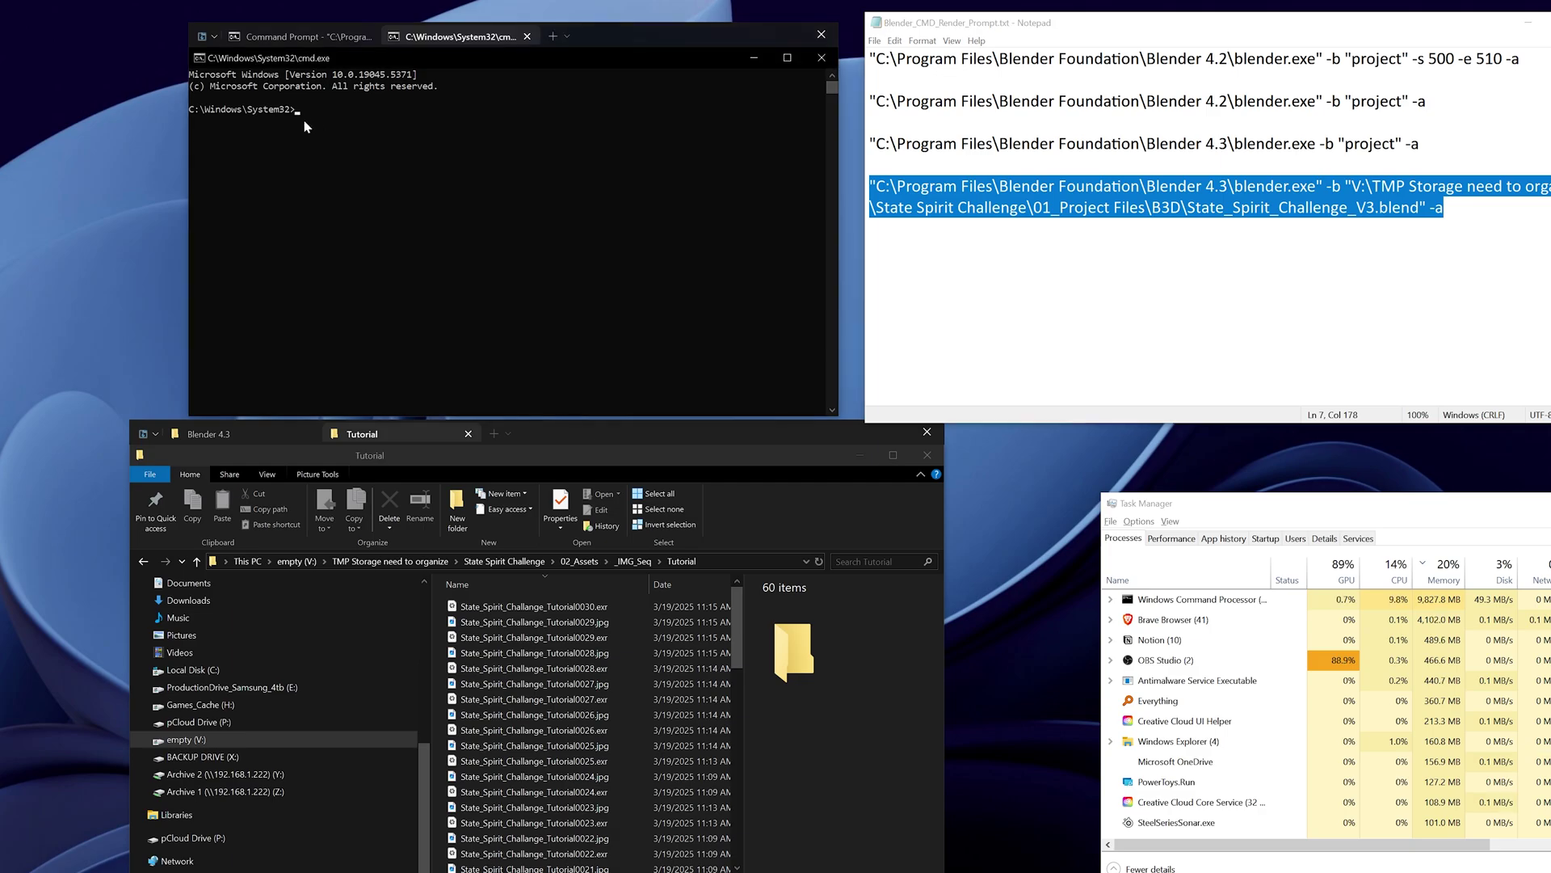
pyautogui.hotkey('ctrl', 'v')
pyautogui.press('Return')
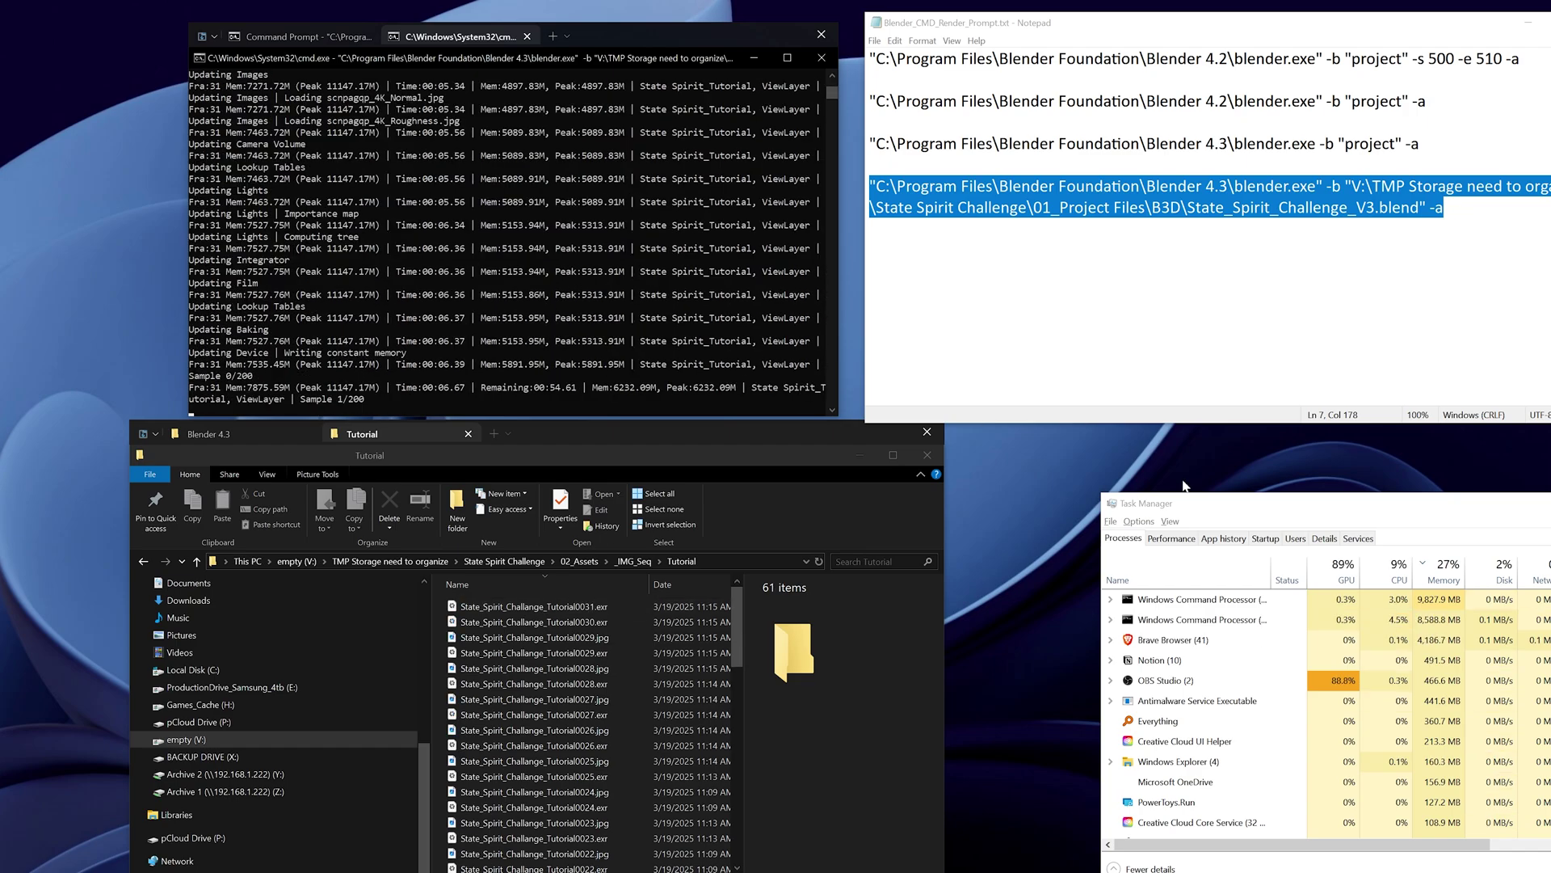
pyautogui.moveTo(1429, 519); pyautogui.dragTo(1322, 479)
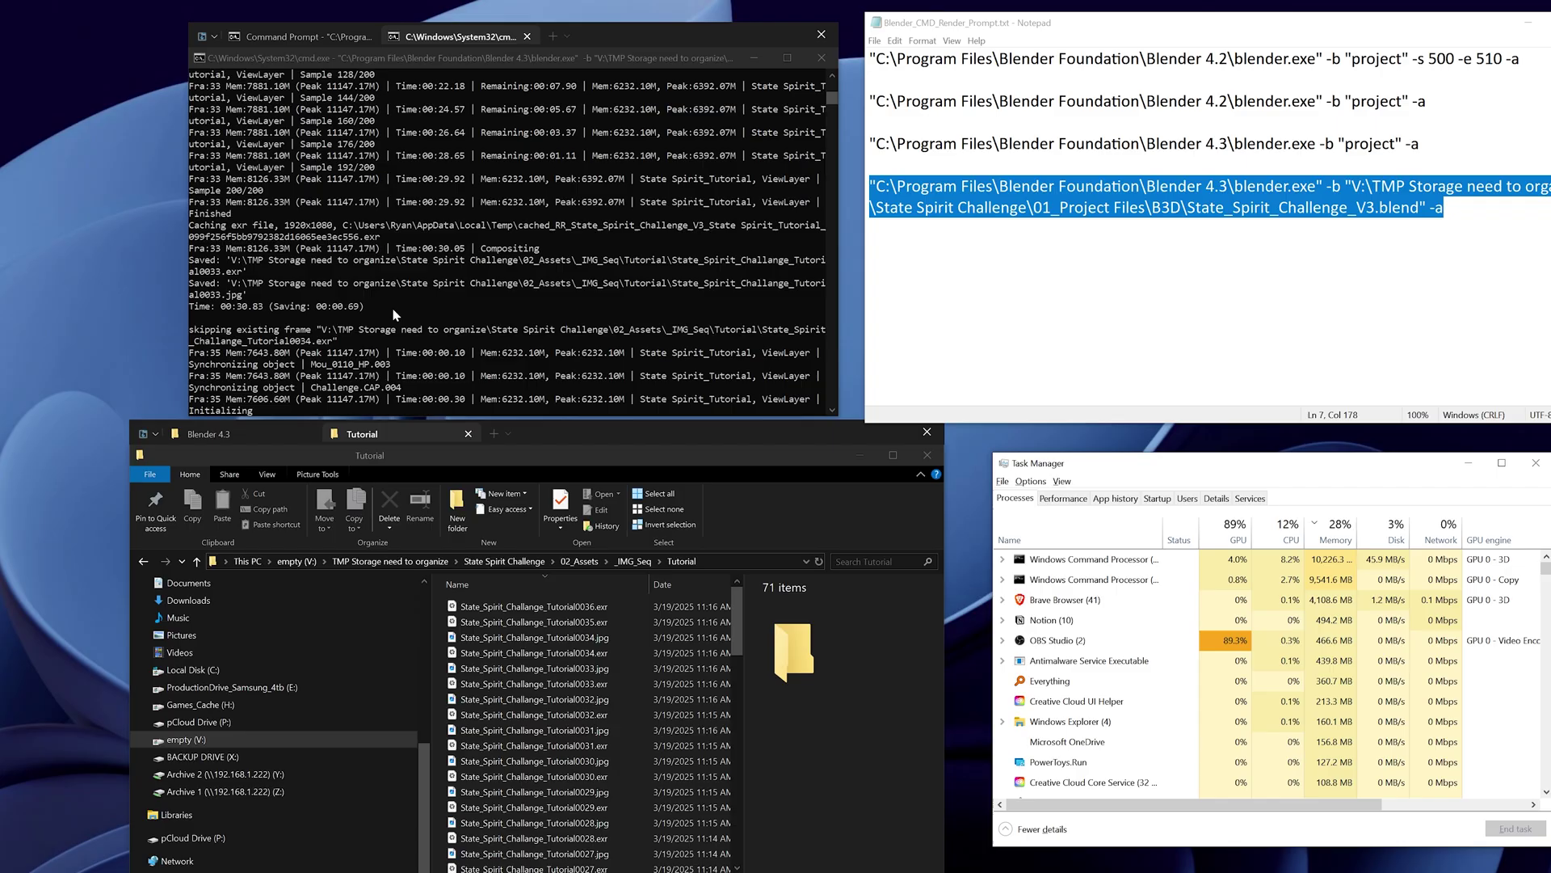
# Update the 3D Render Calculator to 31 sec per frame and 2 machines
pyautogui.hotkey('alt', 'Tab')
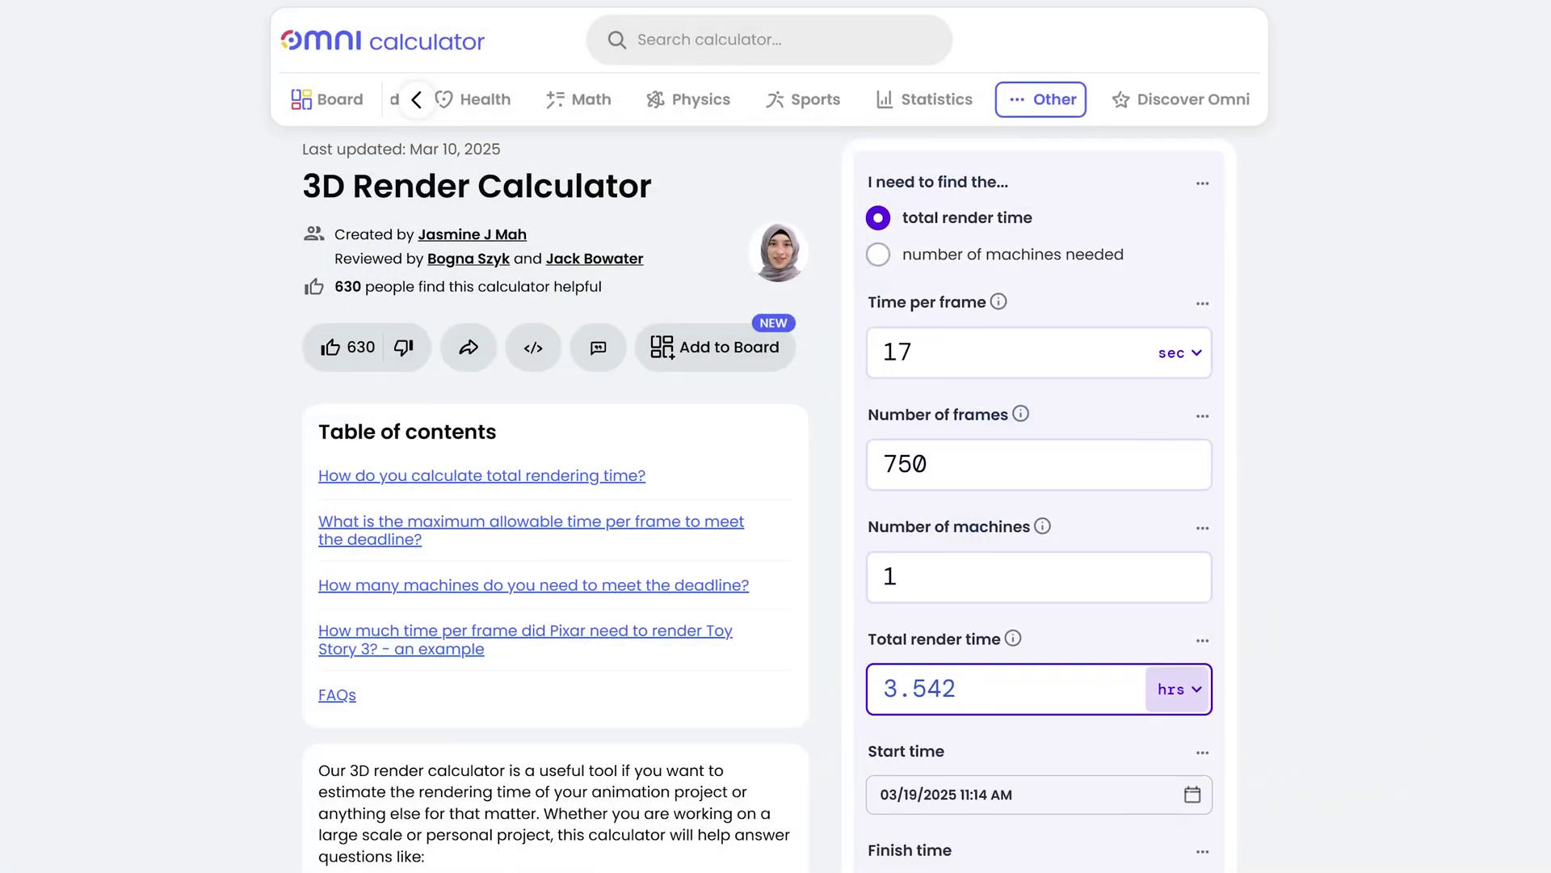
pyautogui.moveTo(918, 352); pyautogui.dragTo(857, 349)
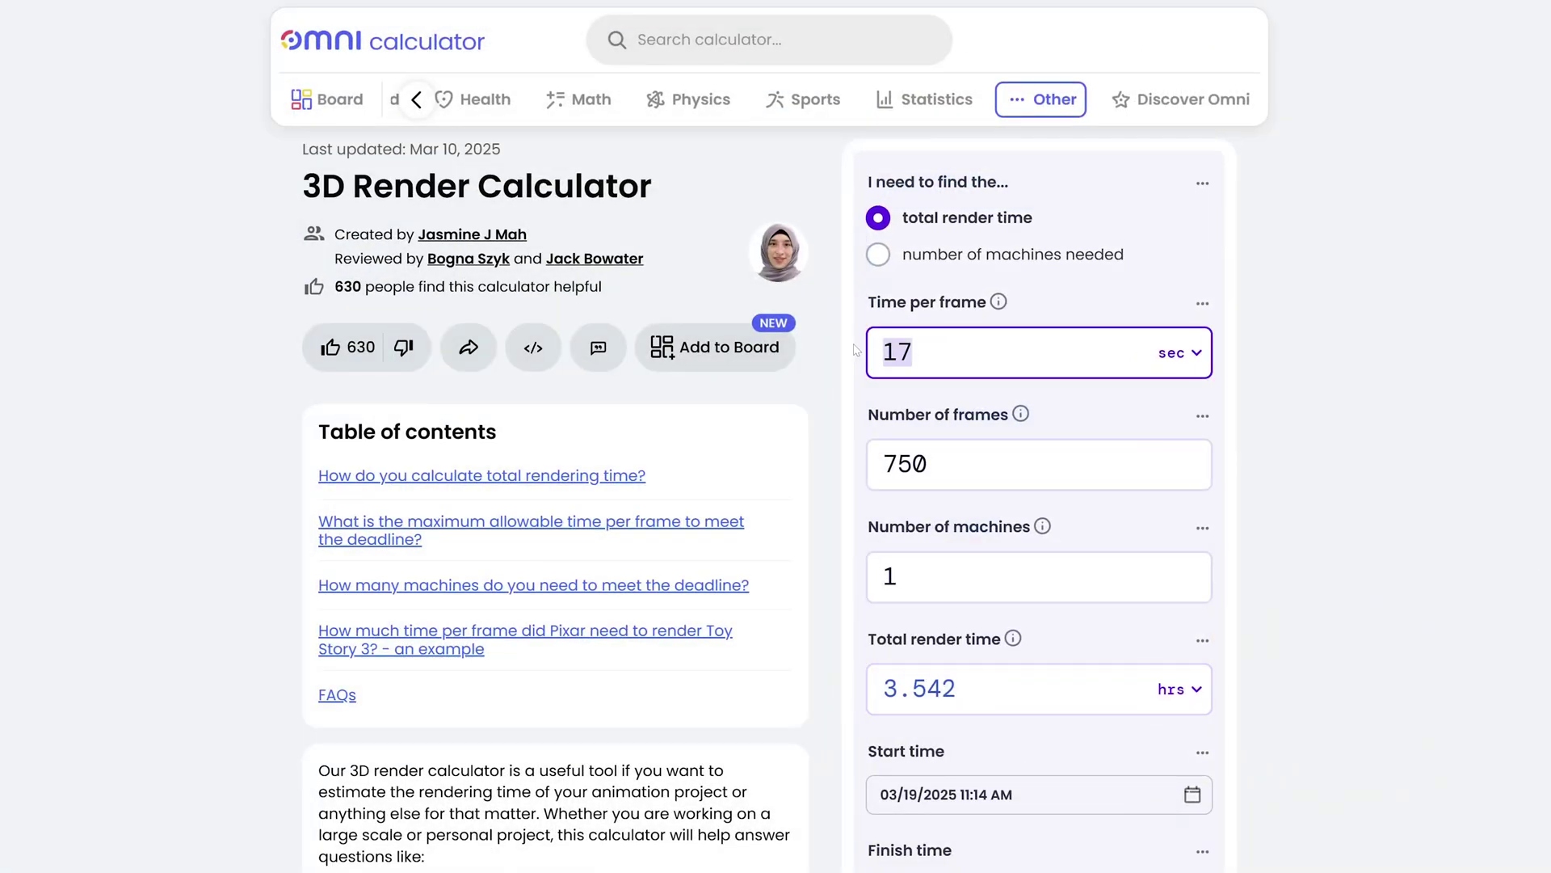
pyautogui.write('31')
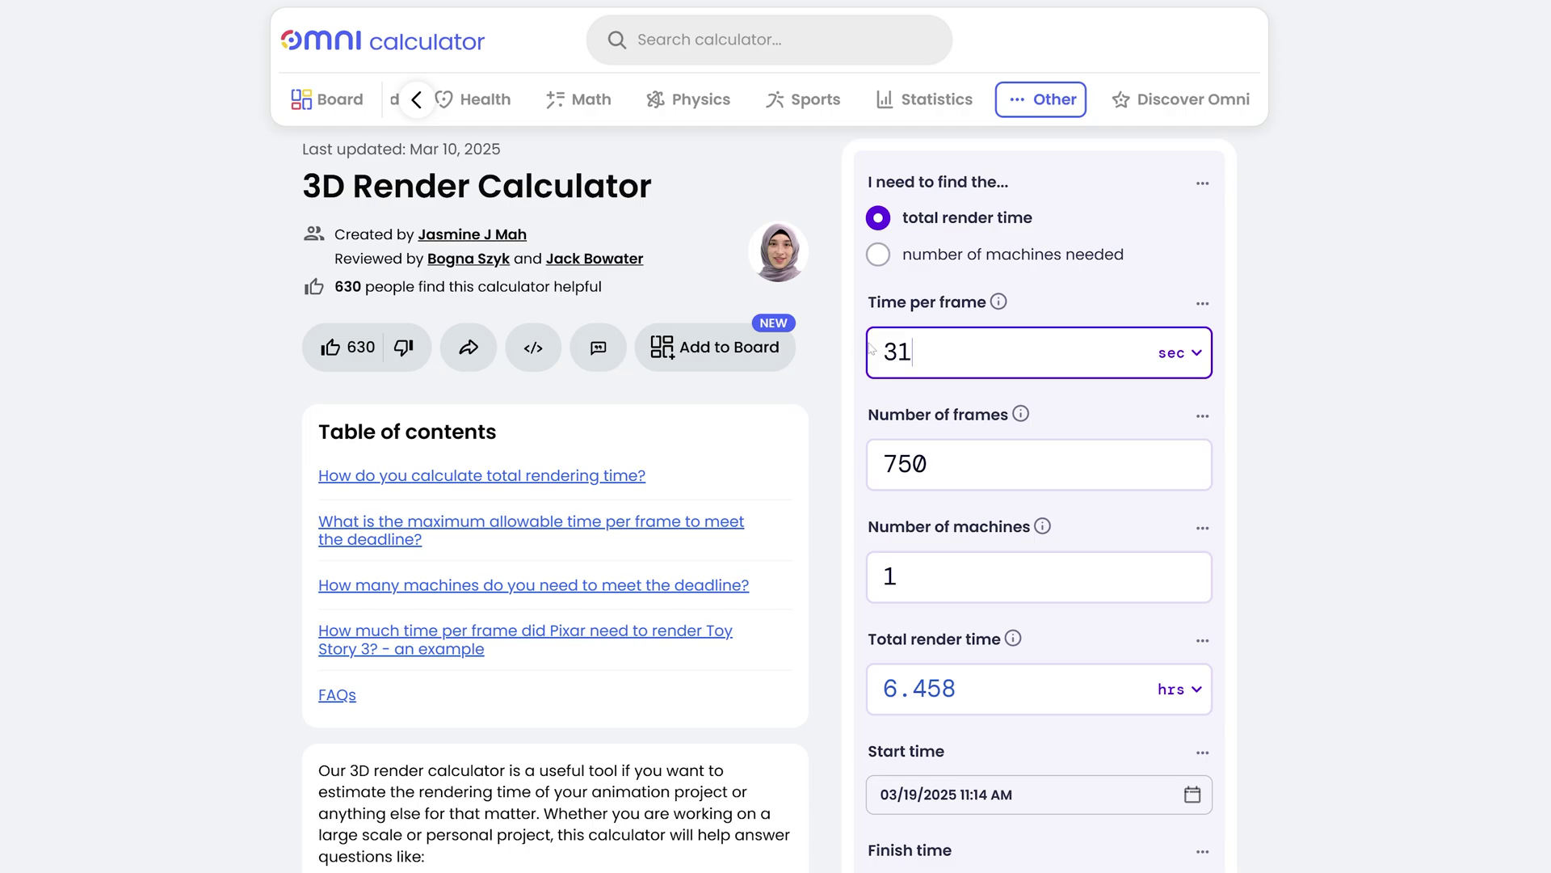
pyautogui.moveTo(912, 577); pyautogui.dragTo(842, 568)
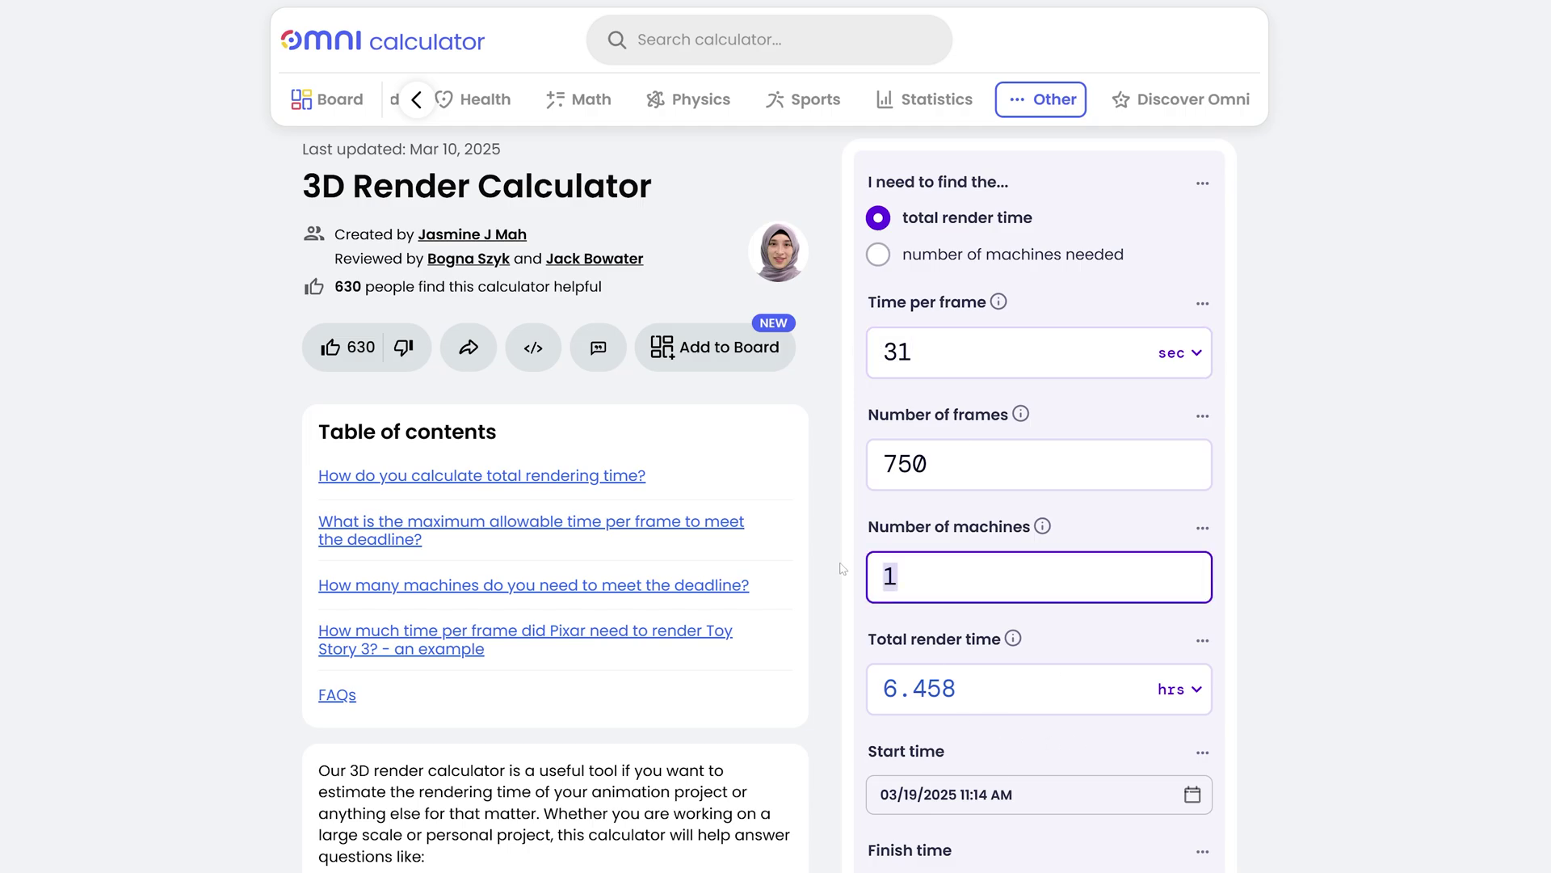
pyautogui.write('2')
# Switch back to the Command Prompt and Notepad windows and move Task Manager slightly higher on the desktop
pyautogui.hotkey('alt', 'Tab')
pyautogui.click(1131, 567)
pyautogui.moveTo(1298, 452); pyautogui.dragTo(1304, 414)
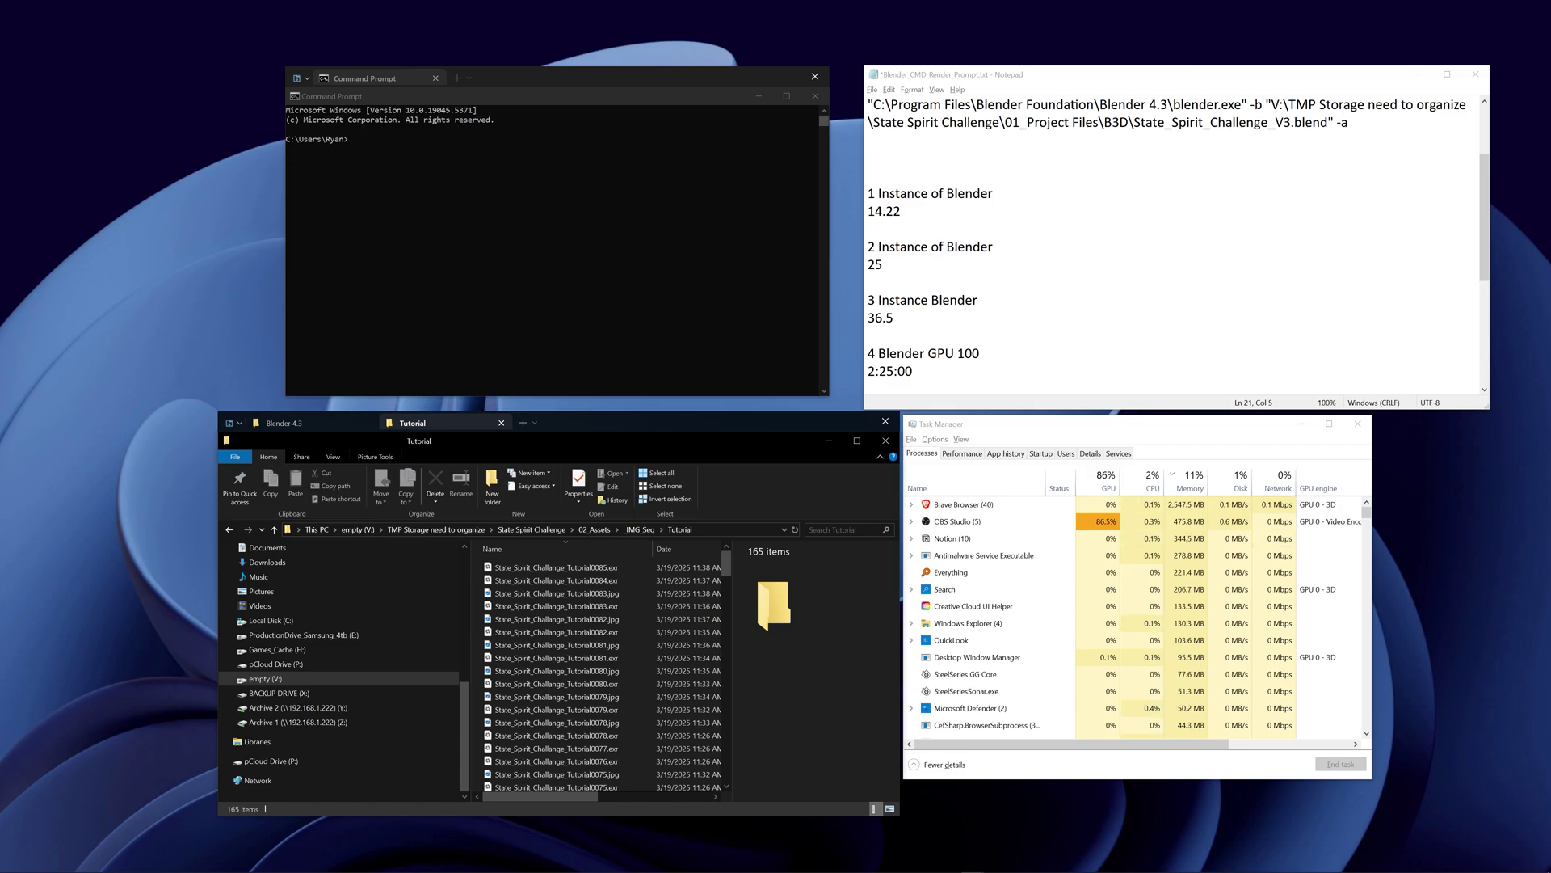
# Copy the 14.22 per-frame time for one Blender instance from Notepad into the 3D Render Calculator and set 1 machine
pyautogui.moveTo(869, 210); pyautogui.dragTo(900, 211)
pyautogui.hotkey('ctrl', 'c')
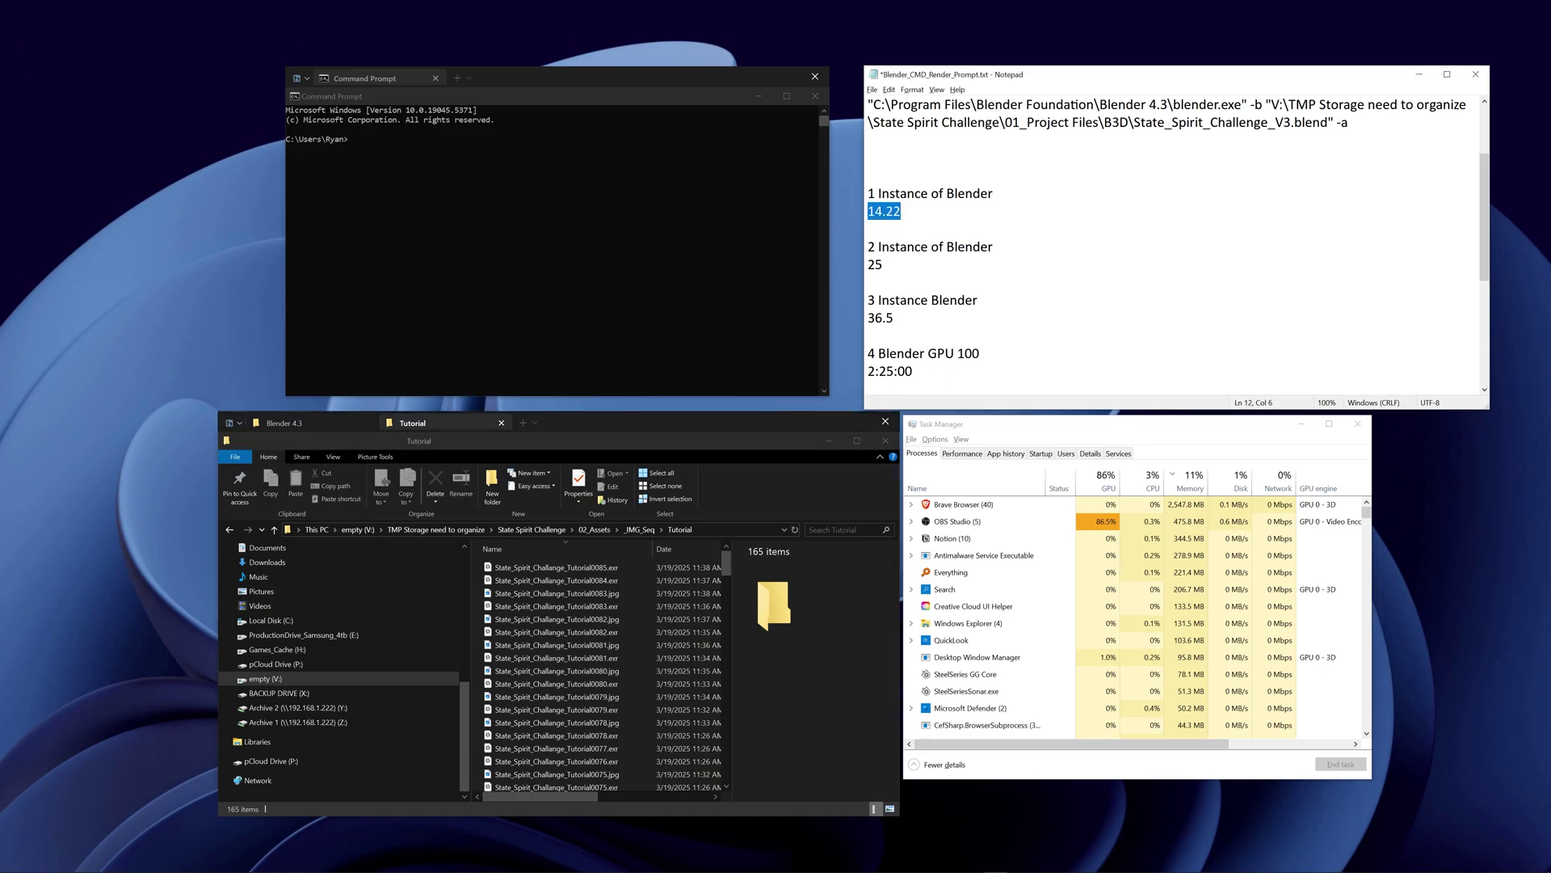
pyautogui.hotkey('alt', 'Tab')
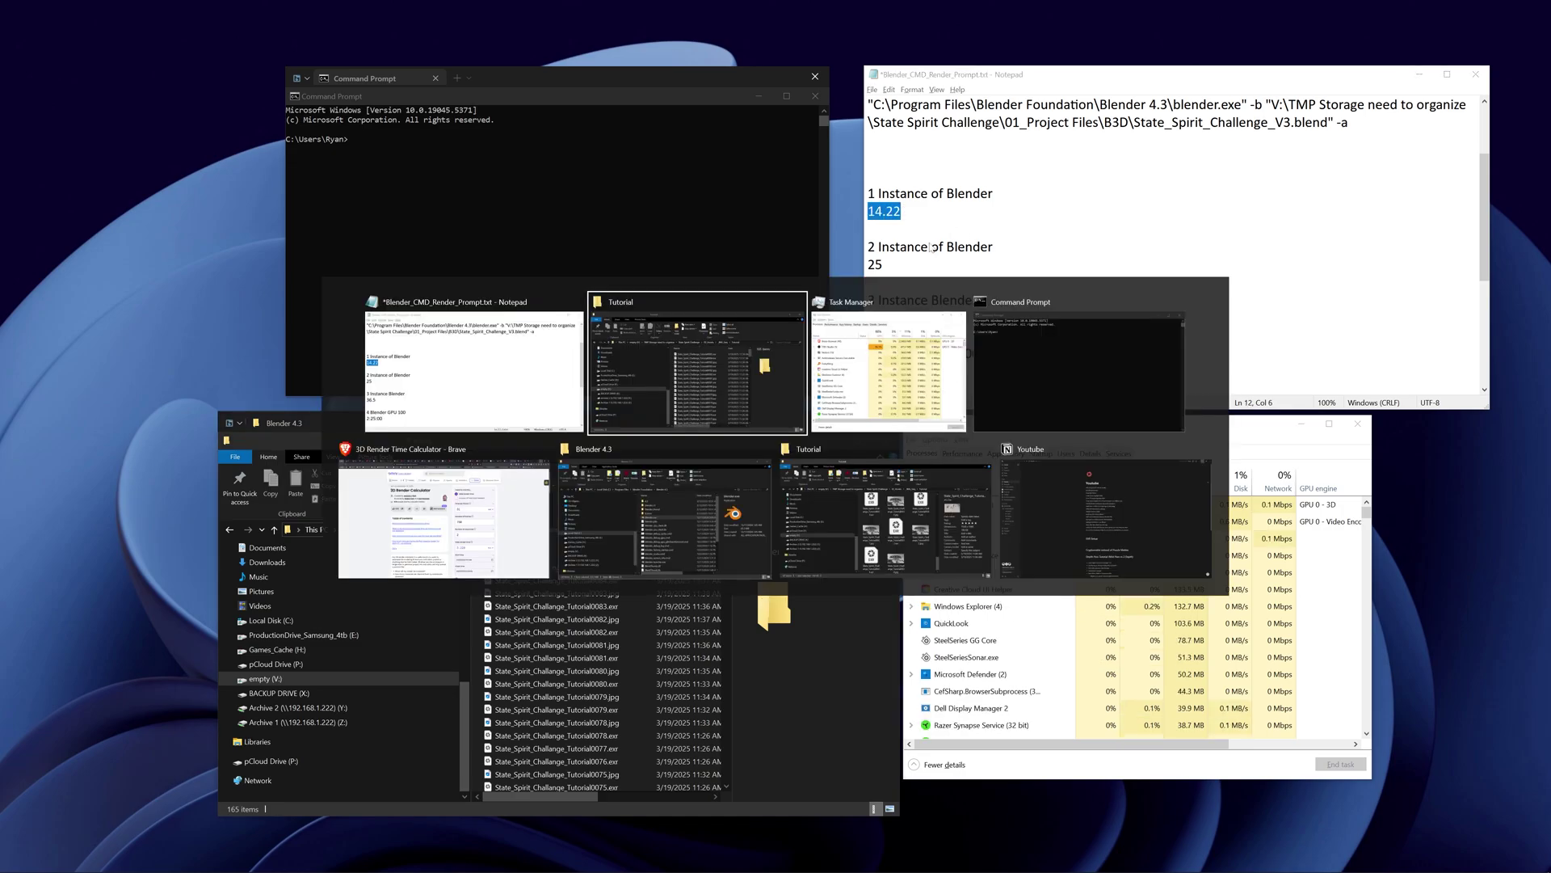
pyautogui.click(443, 517)
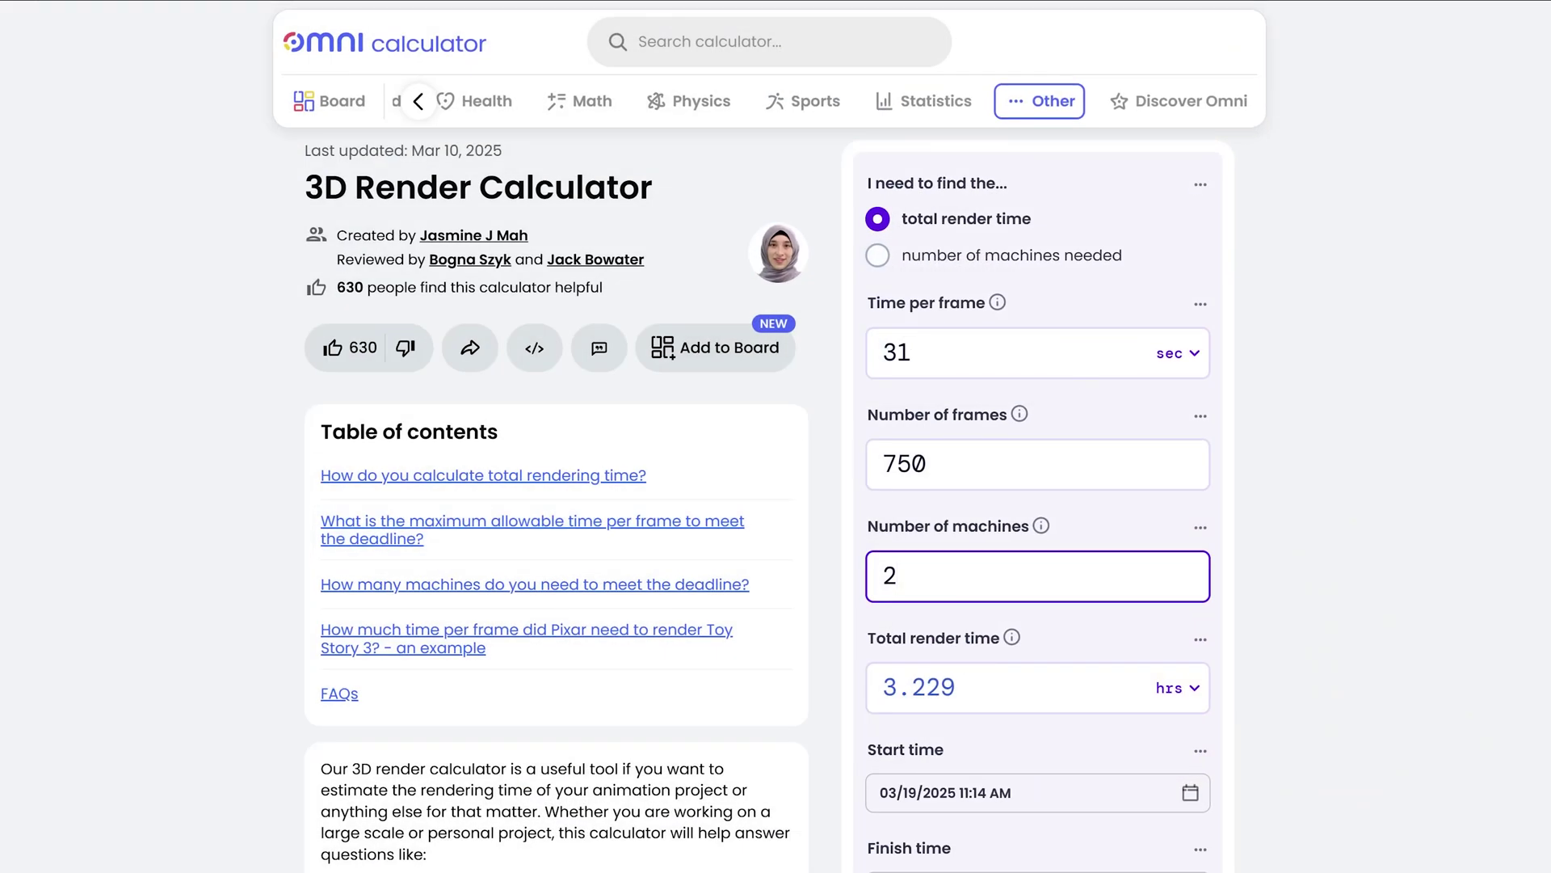
pyautogui.click(851, 355)
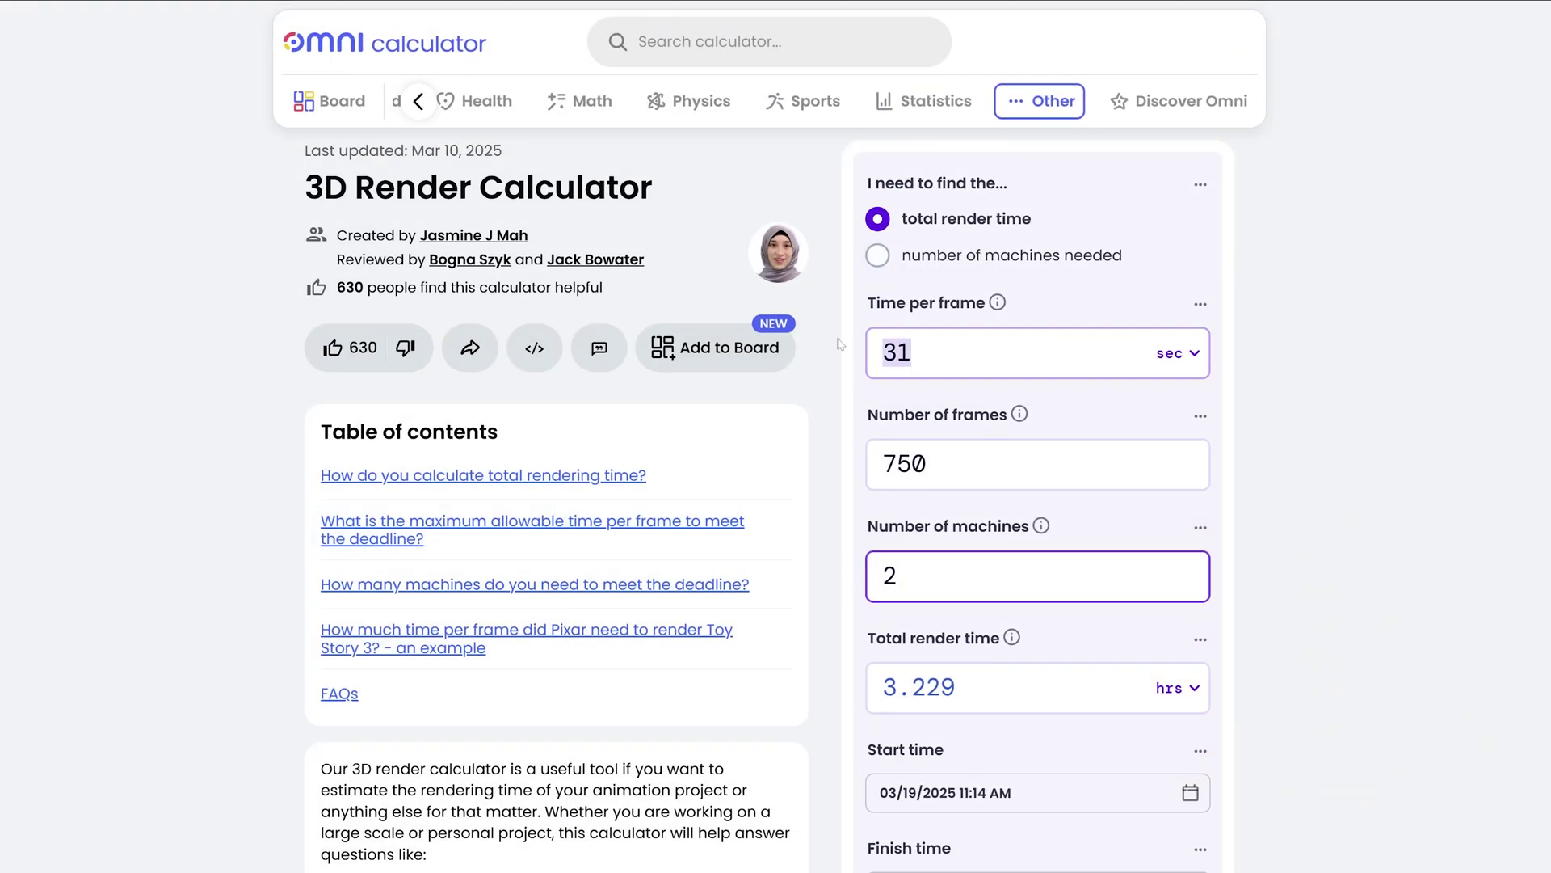
pyautogui.hotkey('ctrl', 'v')
pyautogui.click(859, 583)
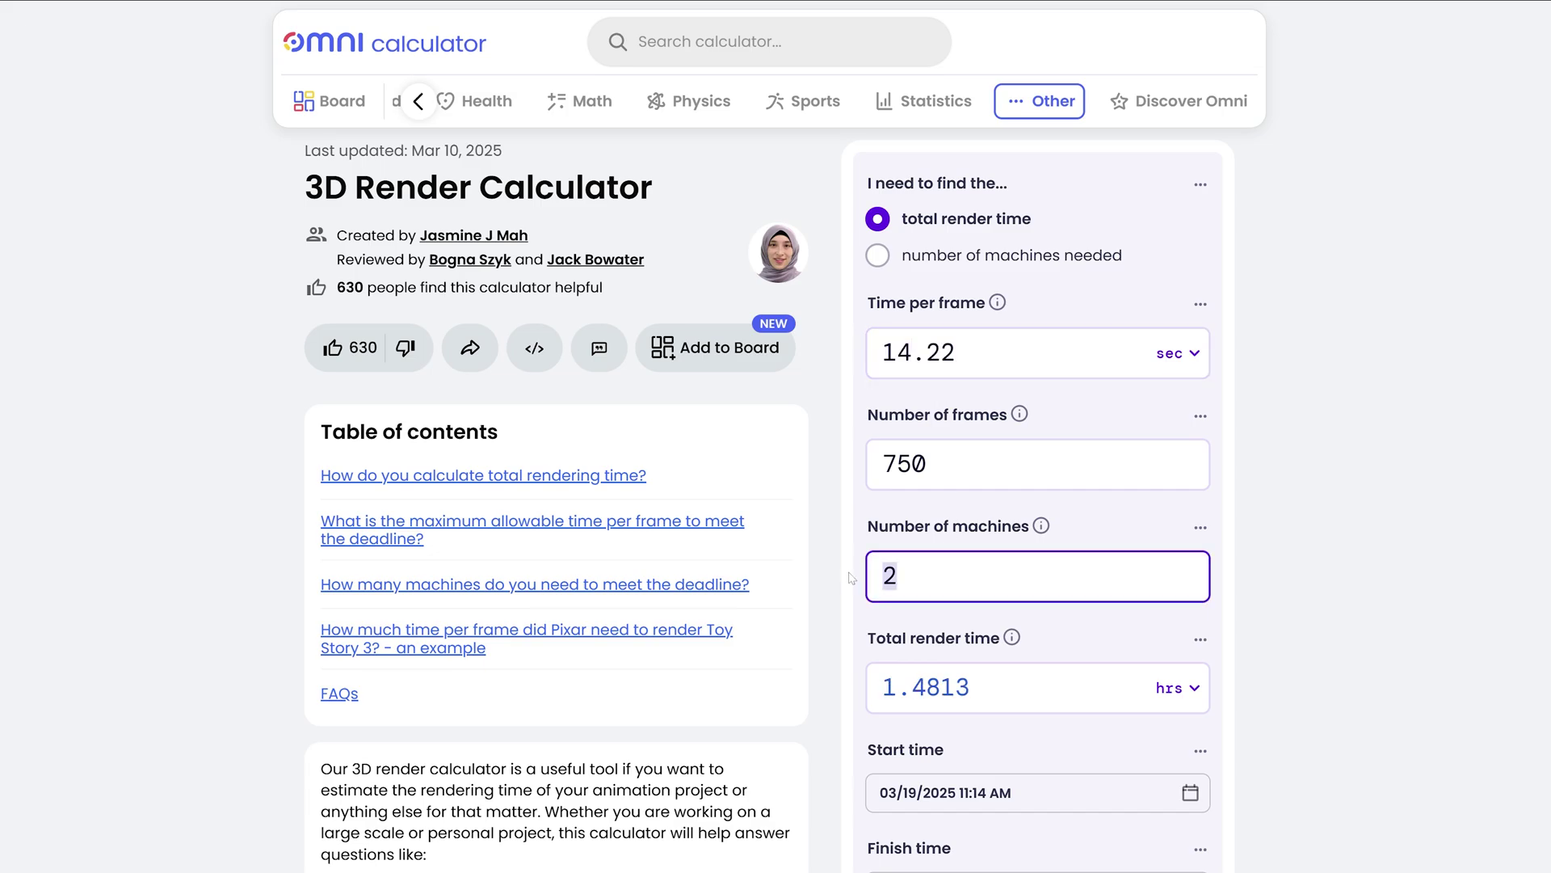
pyautogui.write('1')
pyautogui.click(1398, 517)
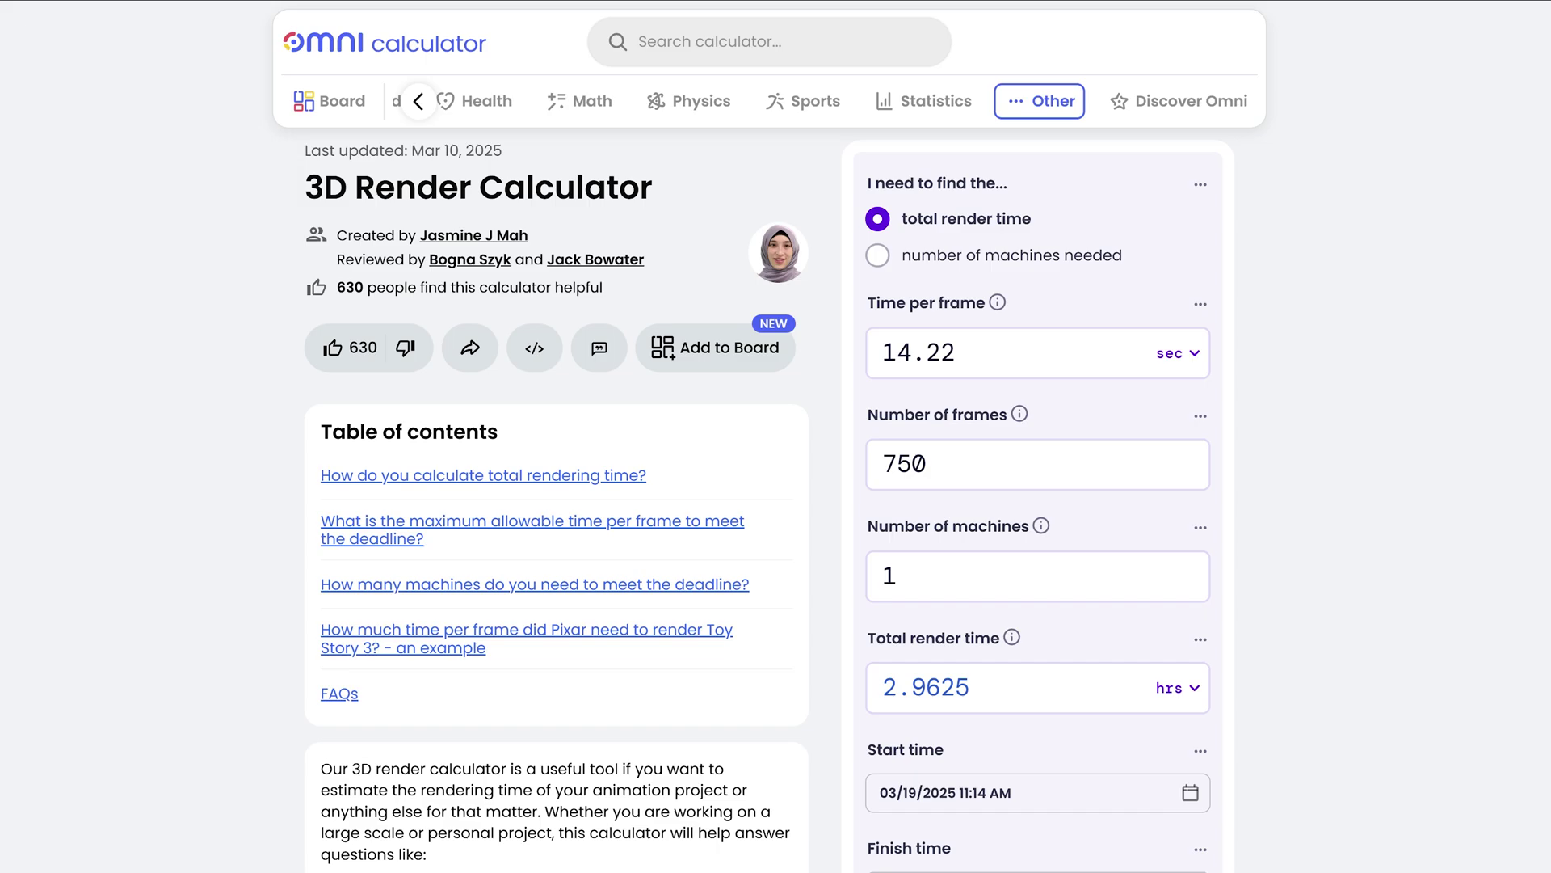
# Copy the calculator's total render time, 2.9625, to the end of the "1 Instance of Blender" line in Notepad after a dash
pyautogui.doubleClick(926, 687)
pyautogui.hotkey('ctrl', 'c')
pyautogui.hotkey('alt', 'Tab')
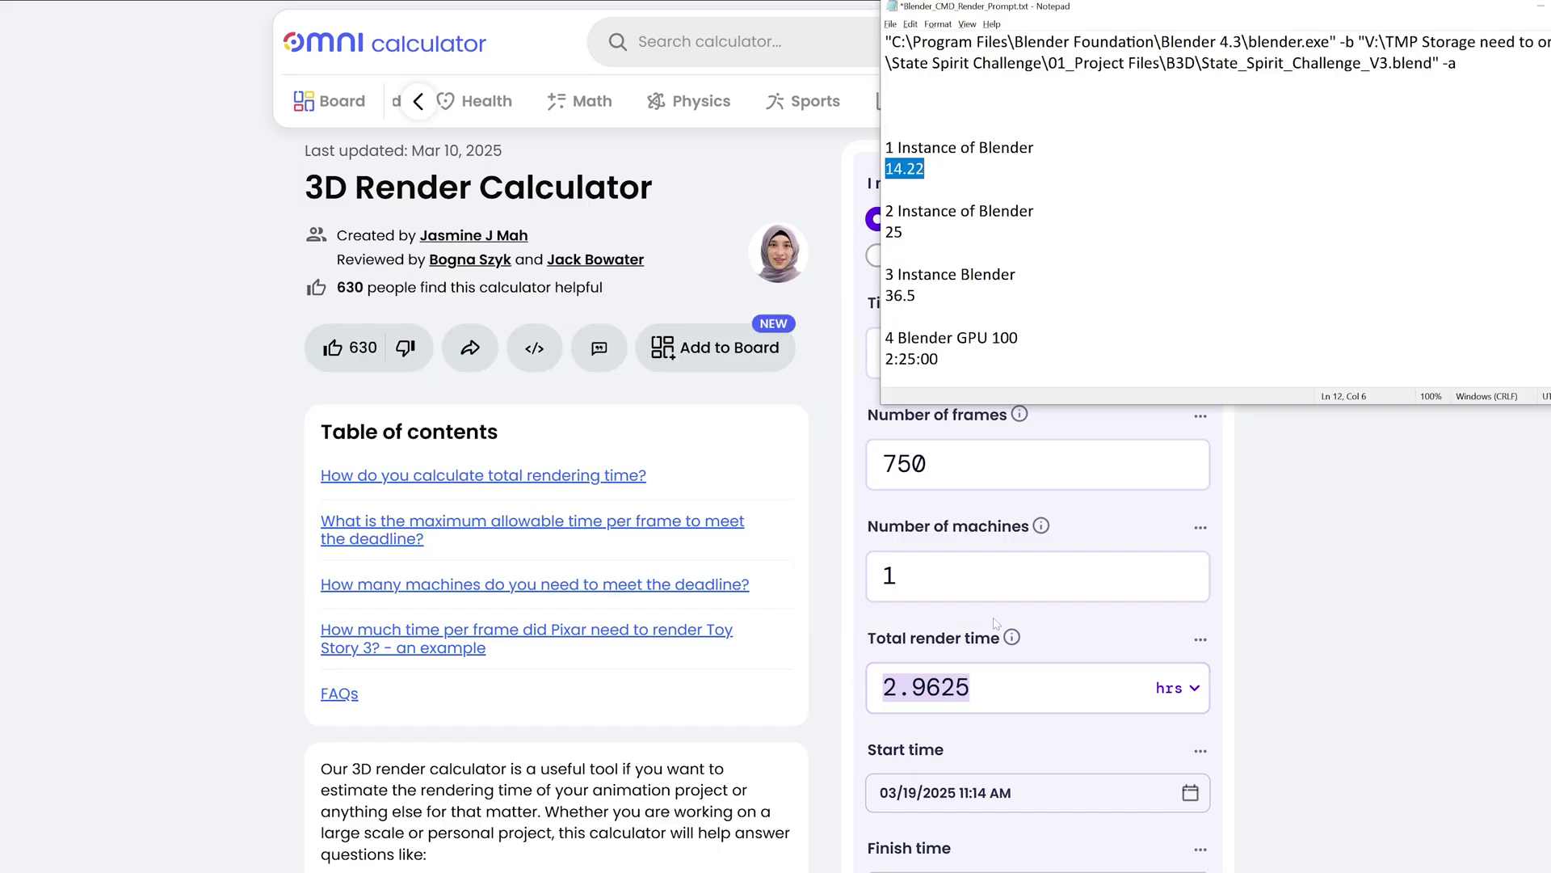
pyautogui.click(1035, 147)
pyautogui.write('-')
pyautogui.hotkey('ctrl', 'v')
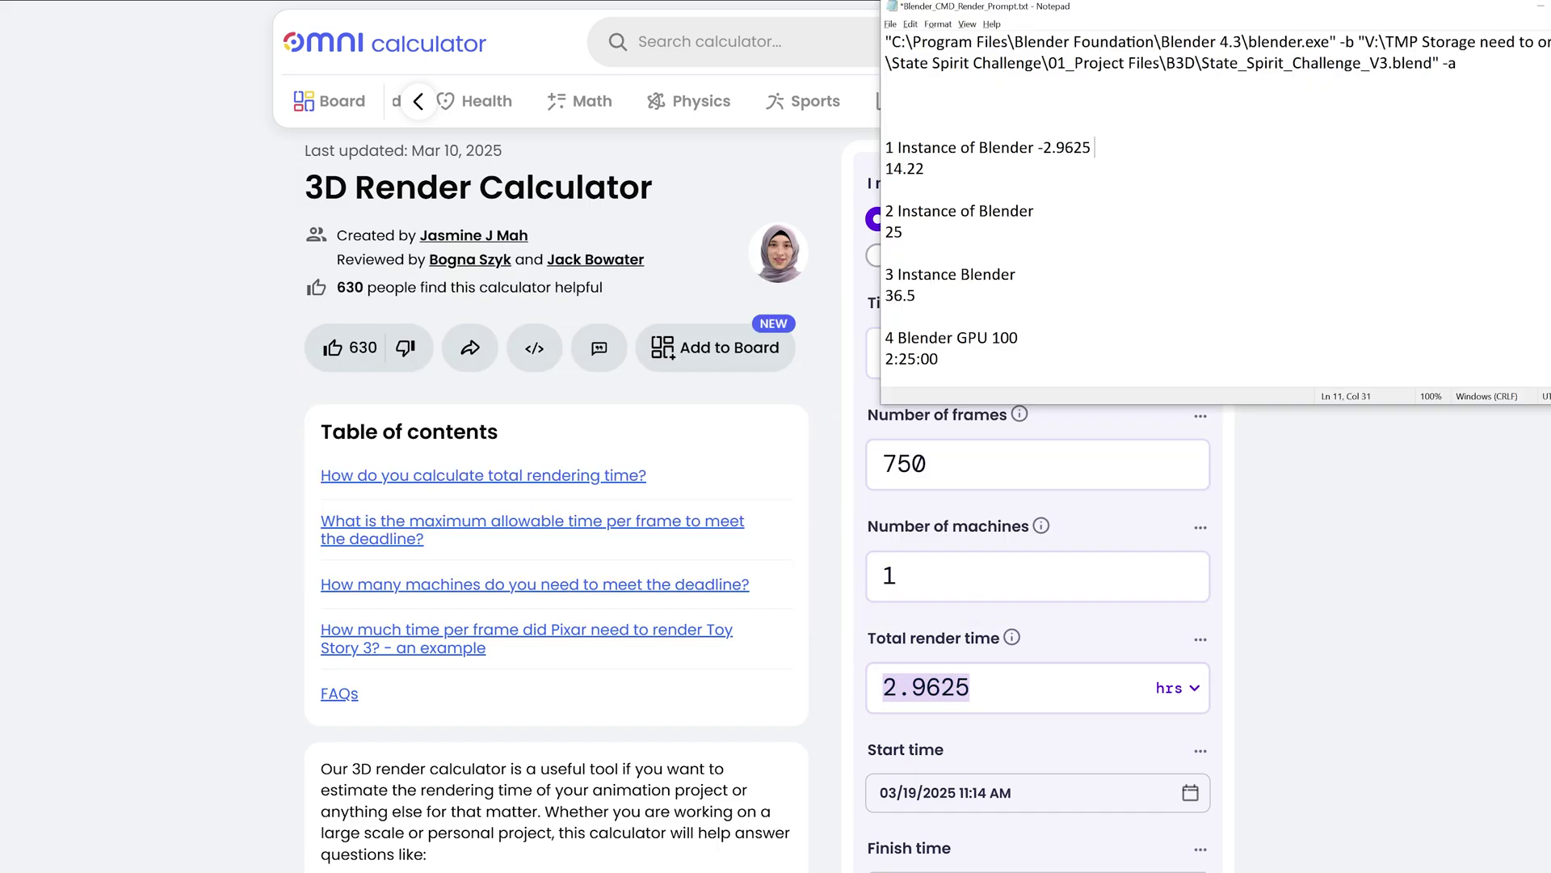
# Return to the 3D Render Calculator and set 25 sec per frame and 2 machines
pyautogui.hotkey('alt', 'Tab')
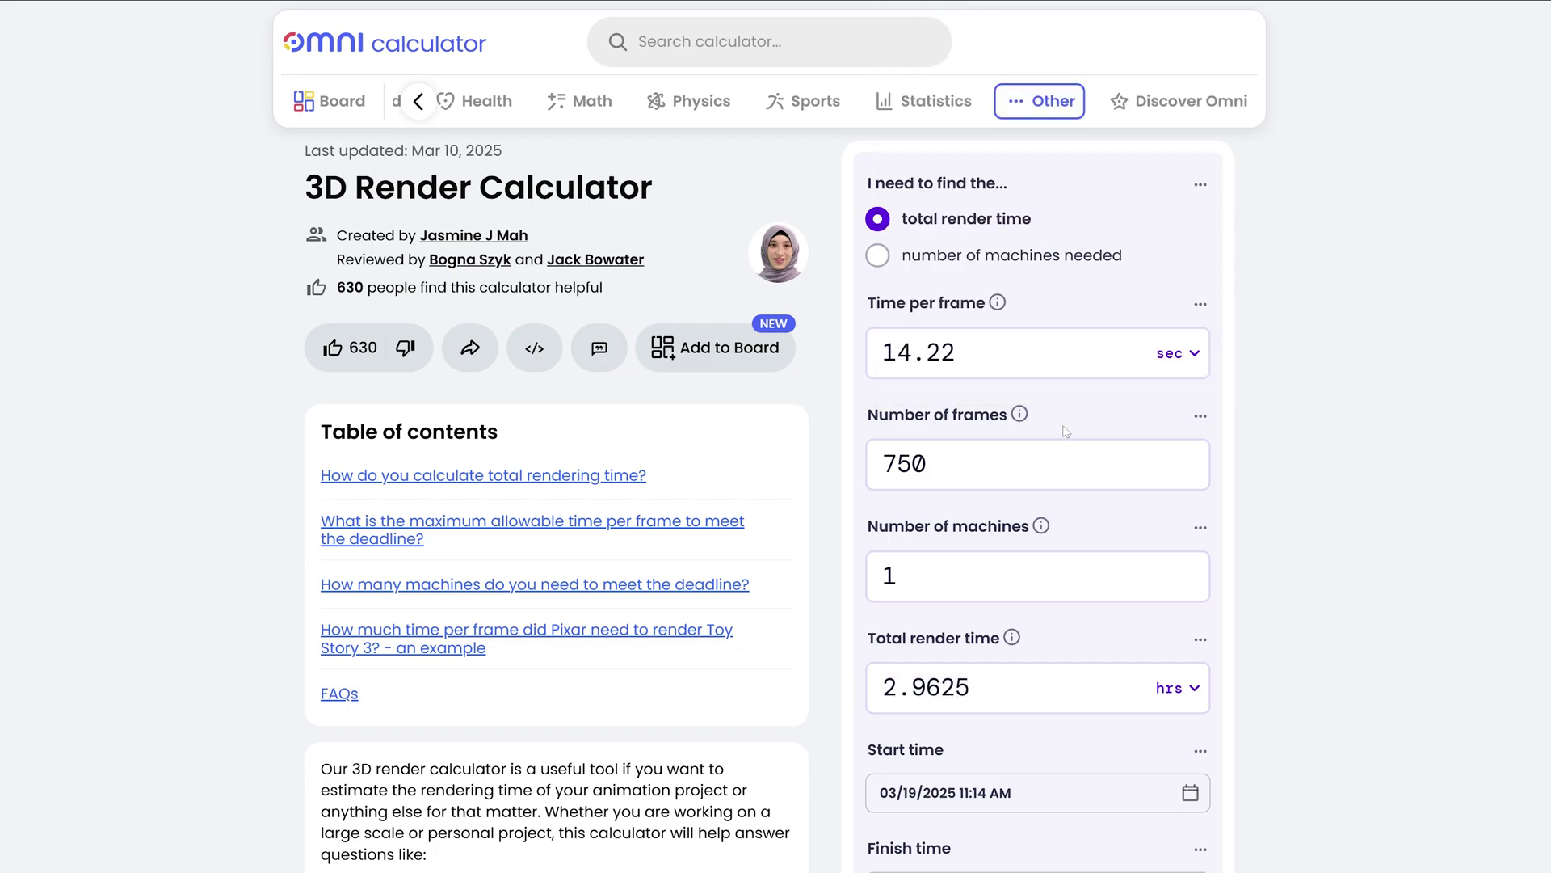
pyautogui.doubleClick(905, 353)
pyautogui.write('25')
pyautogui.press('Tab')
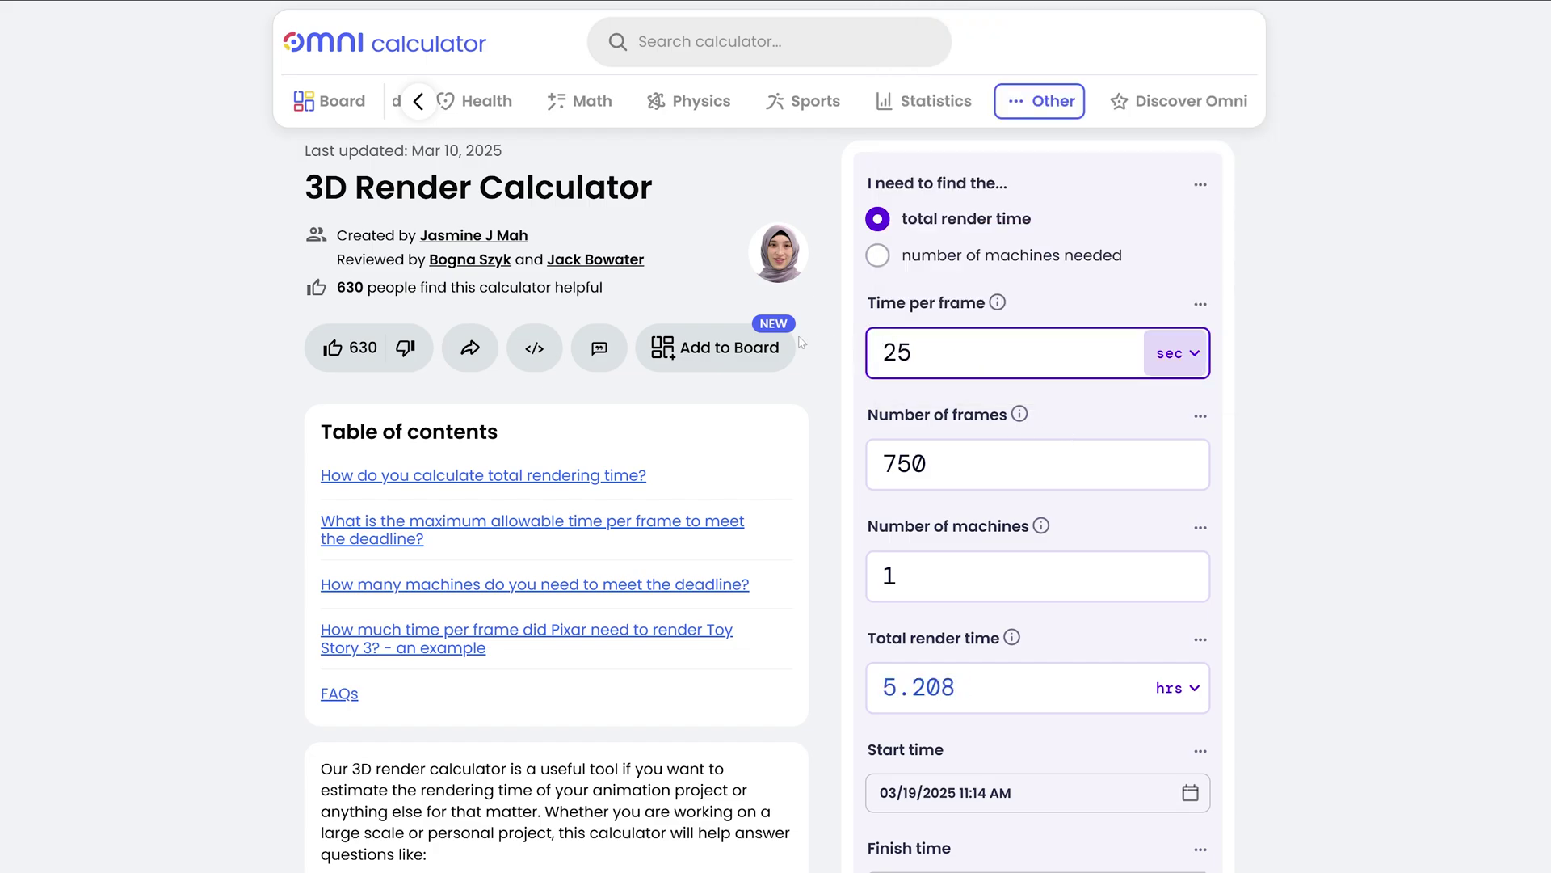
pyautogui.press('Tab')
pyautogui.press('Tab')
pyautogui.click(871, 564)
pyautogui.write('2')
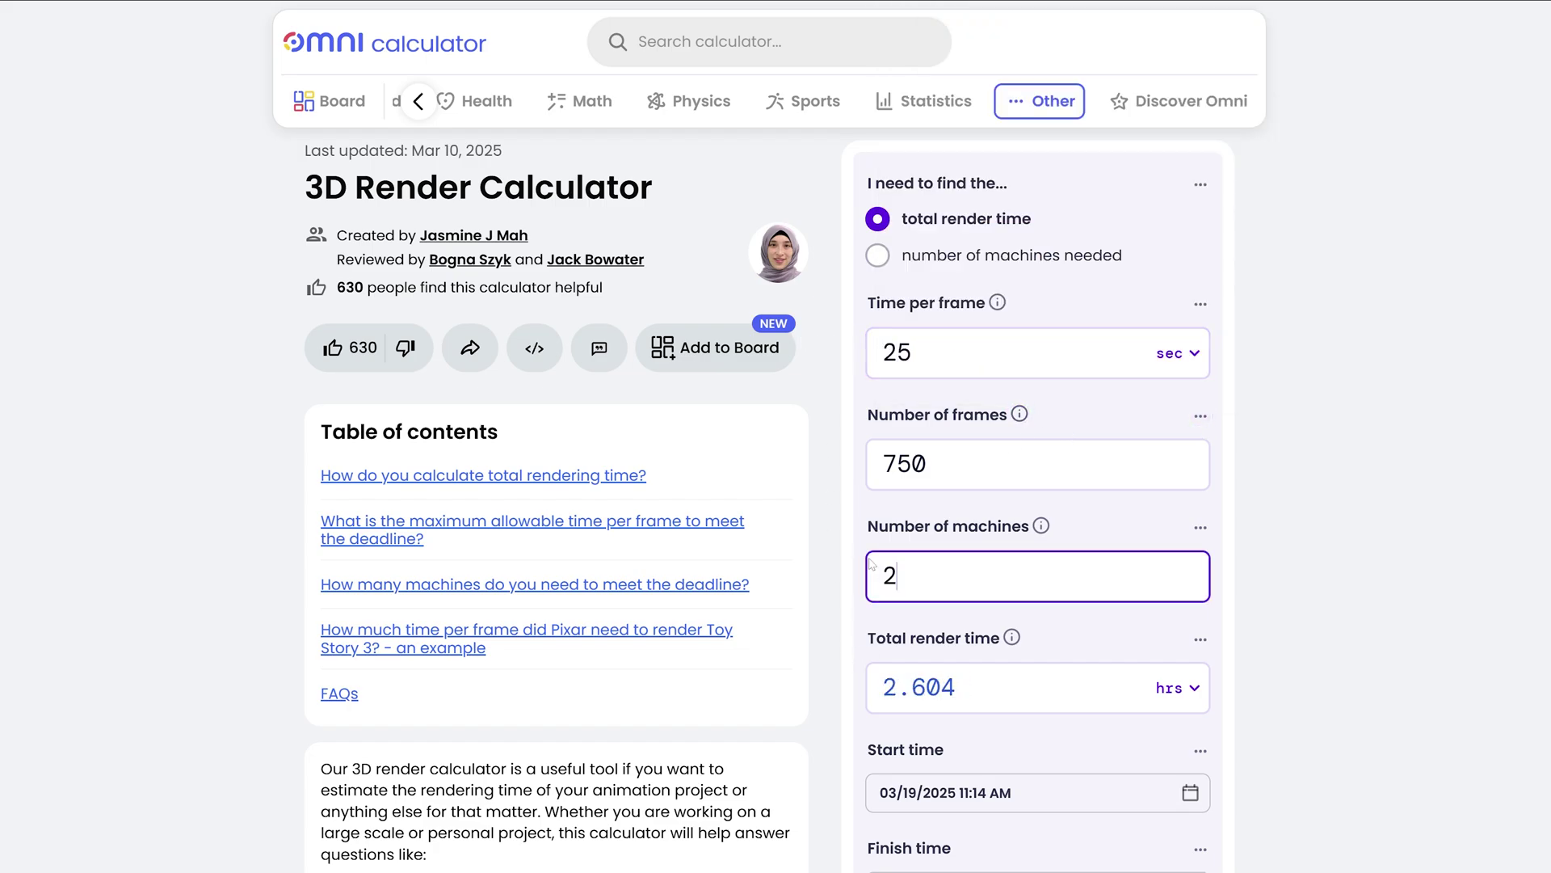
# Copy the total render time, 2.604, to the end of the "2 Instance of Blender" line in Notepad after a dash
pyautogui.press('Tab')
pyautogui.press('Tab')
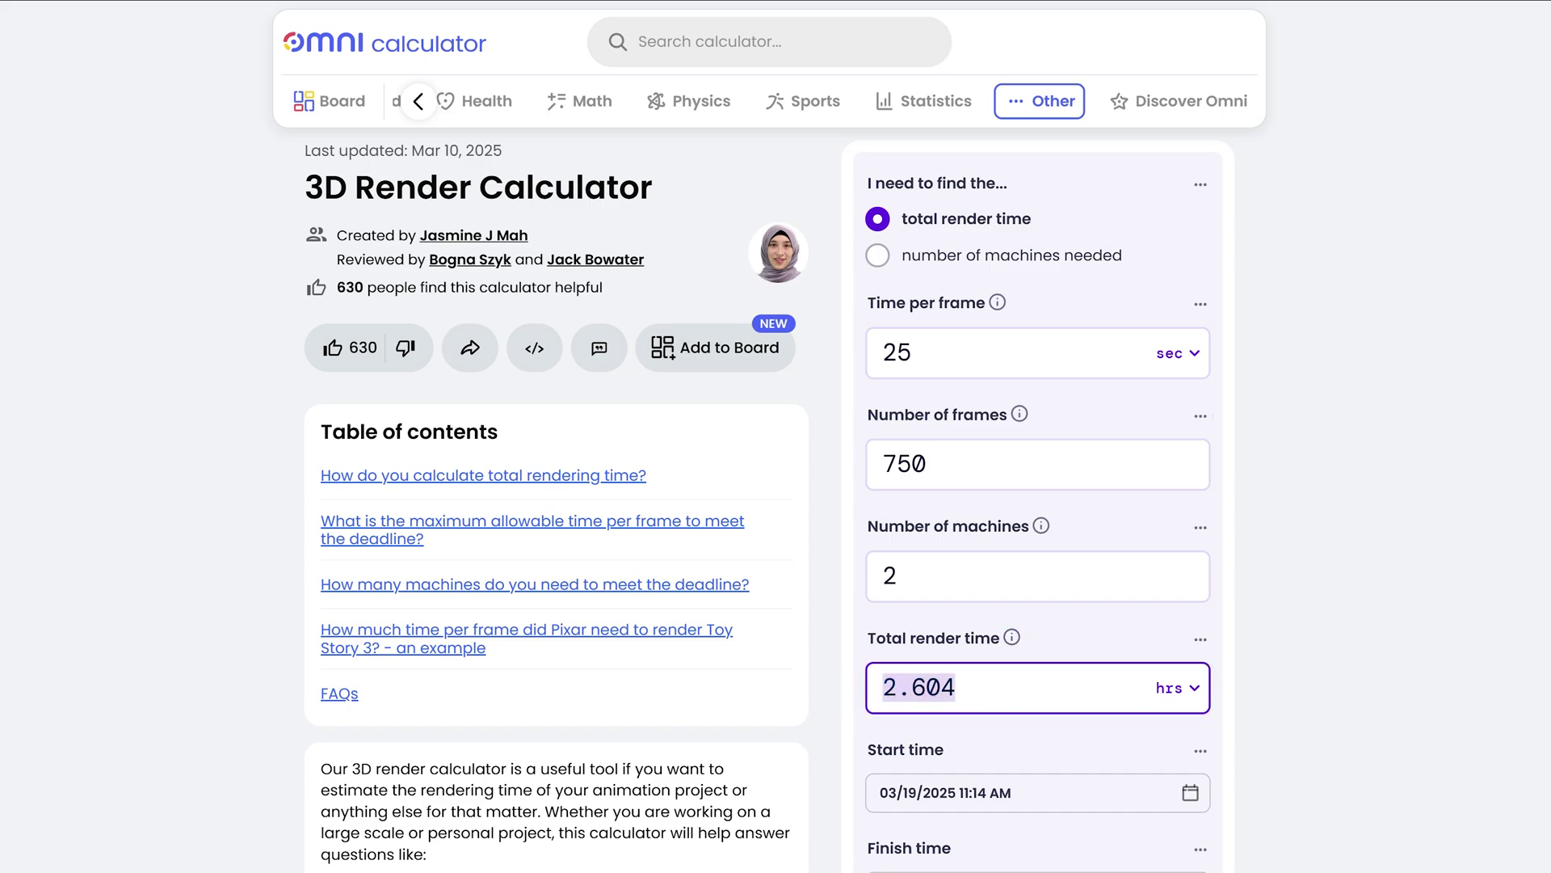
pyautogui.hotkey('alt', 'Tab')
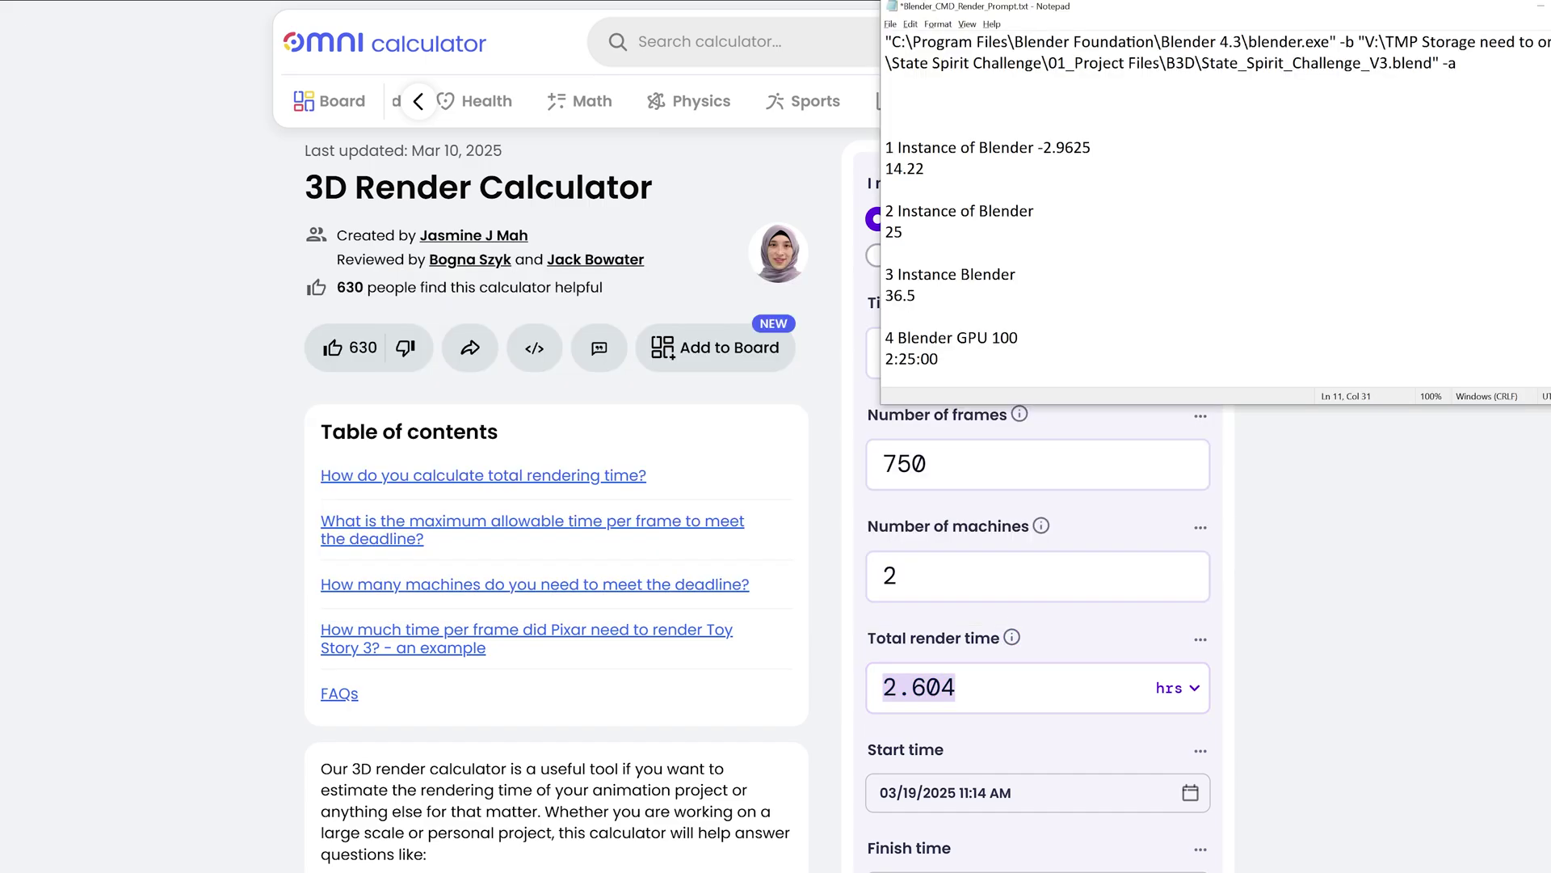
pyautogui.write('-')
pyautogui.hotkey('ctrl', 'v')
# Copy the 36.5 per-frame time for three instances from Notepad into the 3D Render Calculator and set 3 machines
pyautogui.press('Down')
pyautogui.press('Home')
pyautogui.hotkey('shift', 'Right')
pyautogui.hotkey('shift', 'Right')
pyautogui.hotkey('shift', 'Right')
pyautogui.hotkey('shift', 'Right')
pyautogui.hotkey('ctrl', 'c')
pyautogui.click(860, 434)
pyautogui.doubleClick(897, 352)
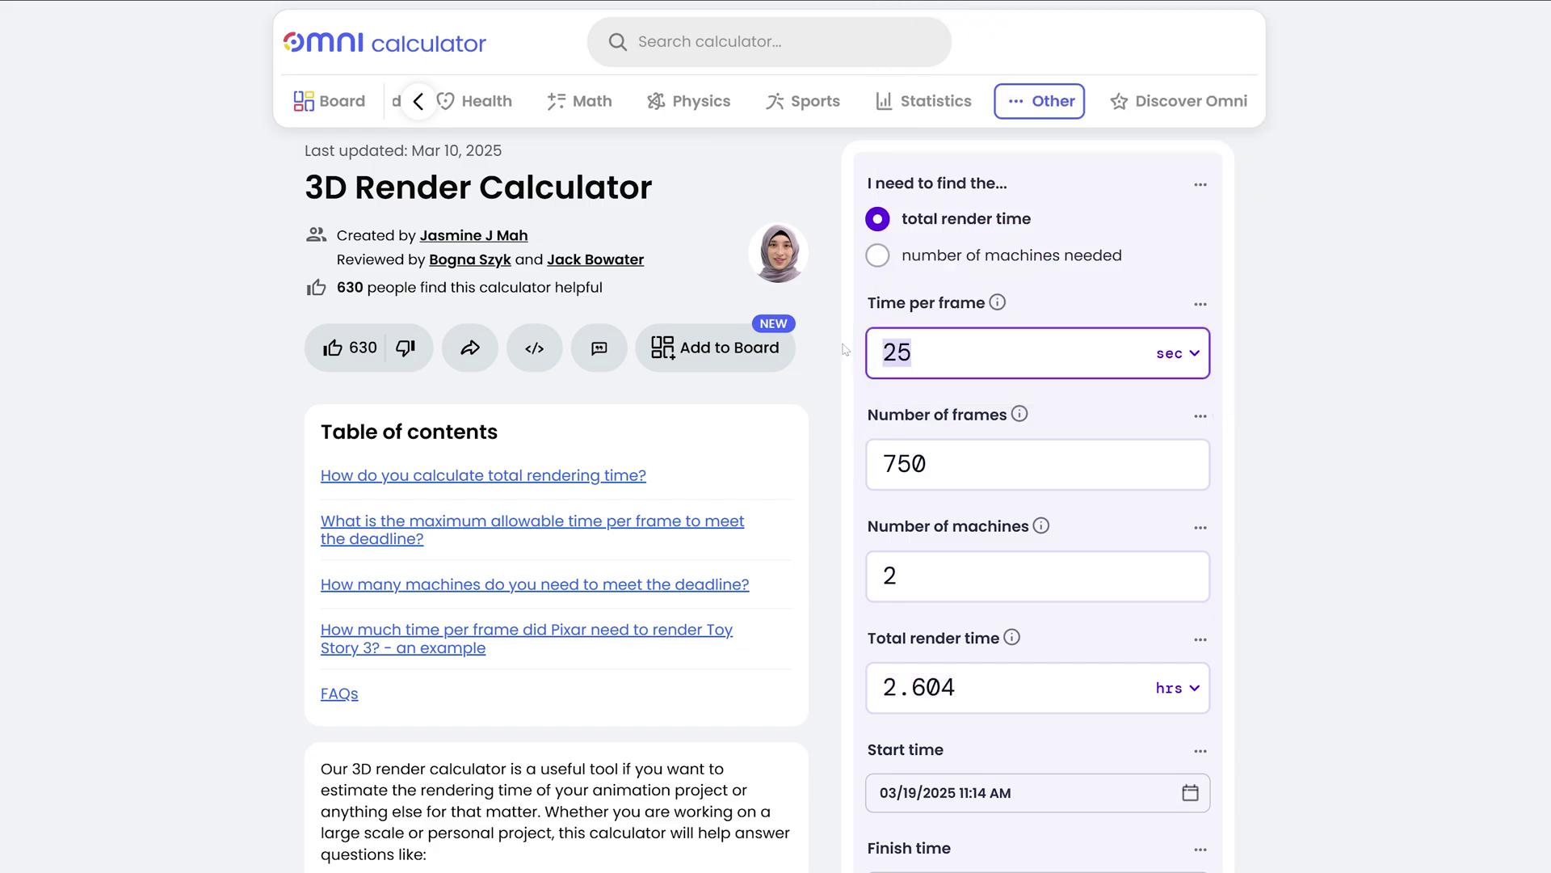
pyautogui.hotkey('ctrl', 'v')
pyautogui.doubleClick(889, 575)
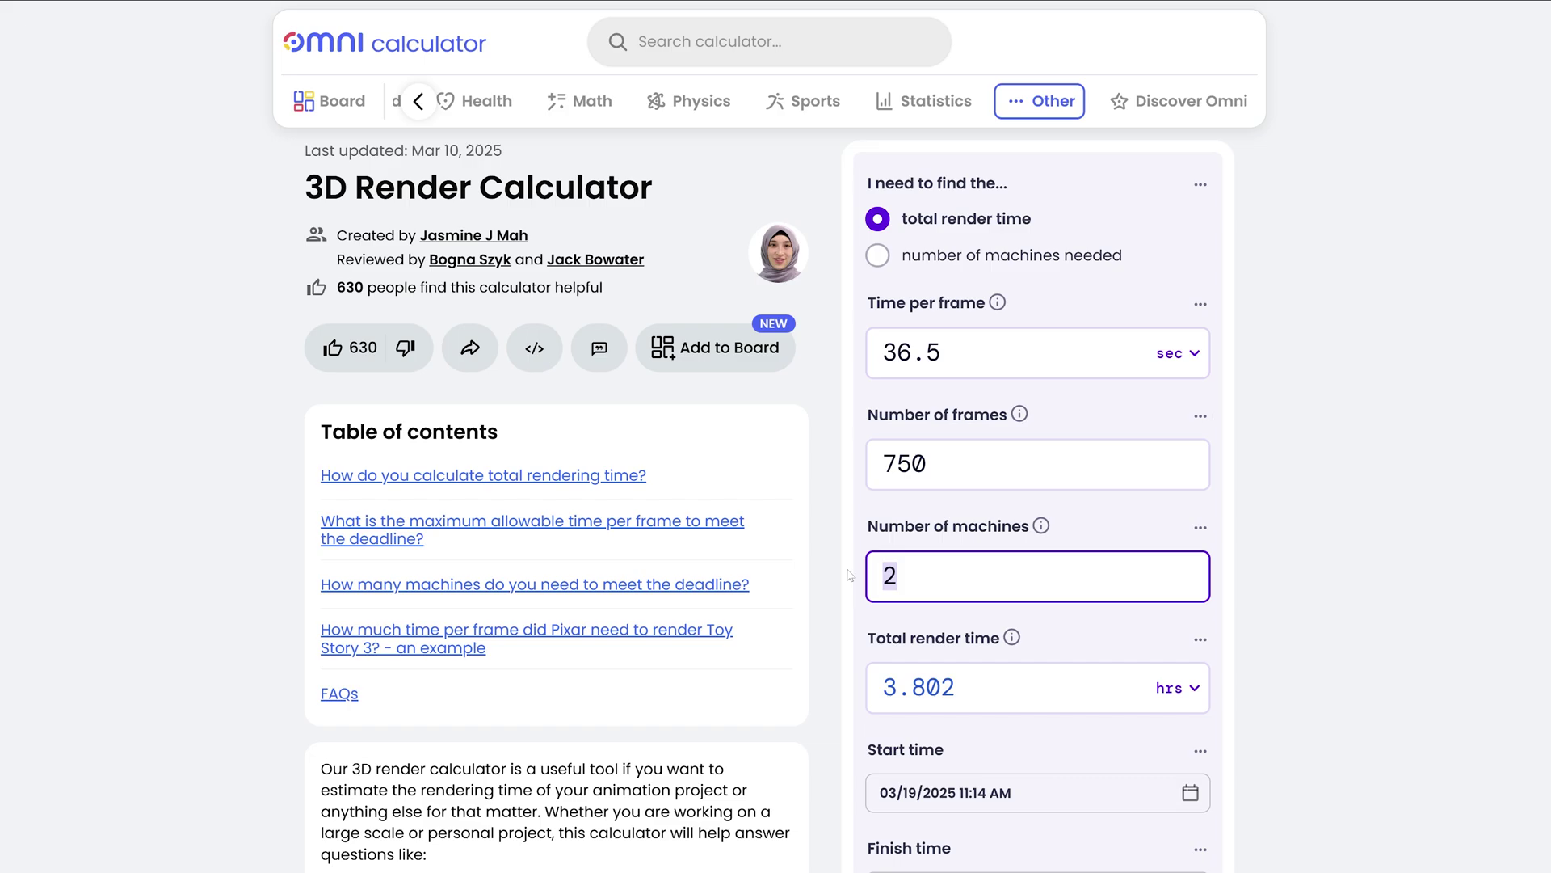
pyautogui.write('3')
# Record the total render time, 2.5347, at the end of the "3 Instance Blender" line in Notepad after a dash
pyautogui.press('Tab')
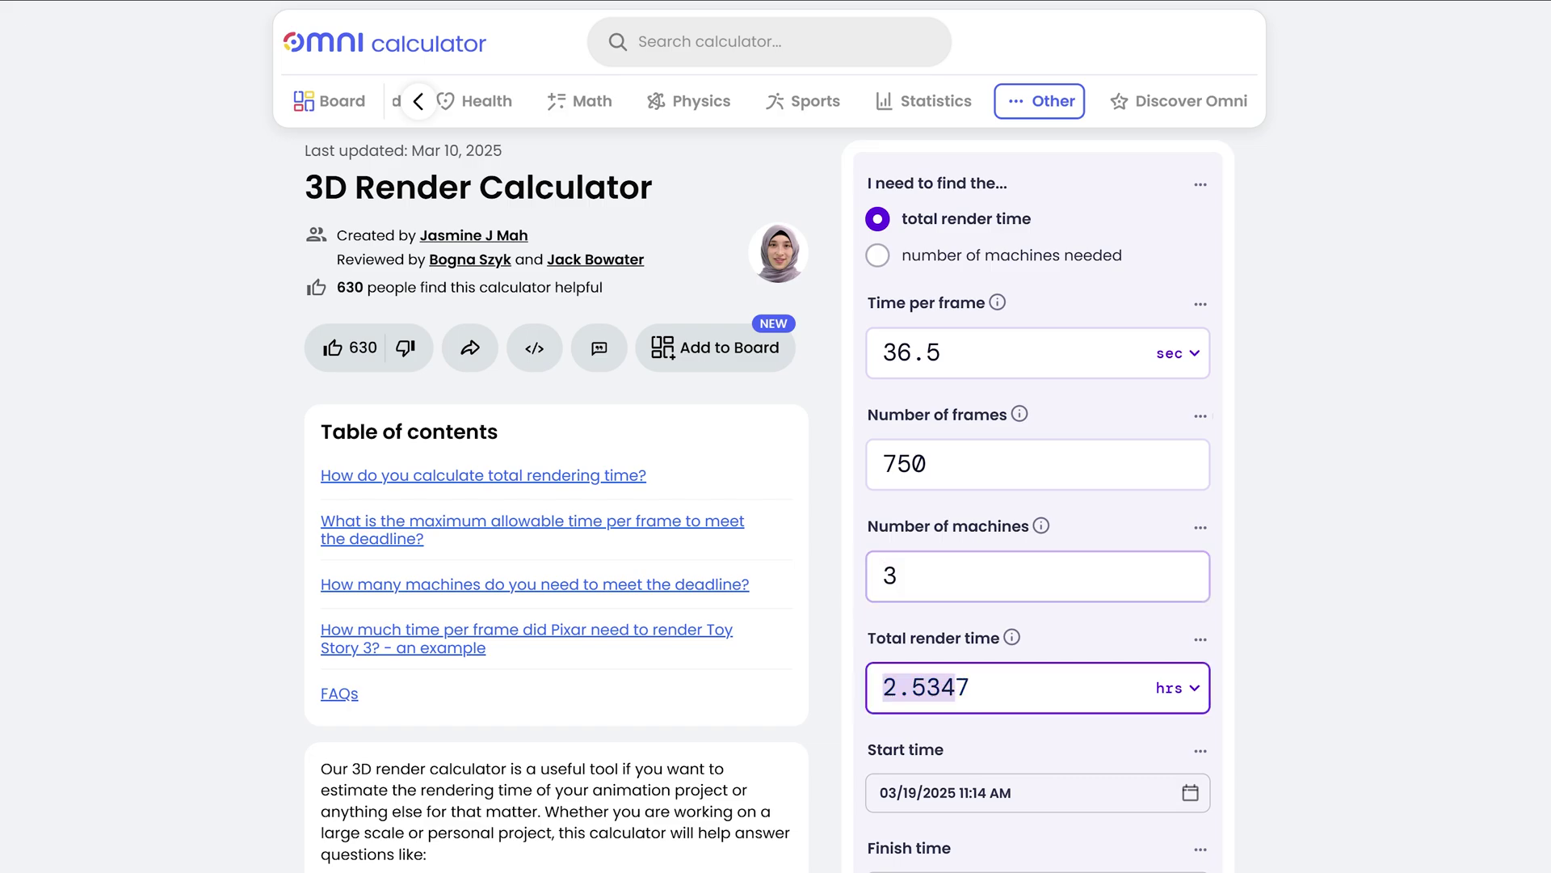
pyautogui.hotkey('alt', 'Tab')
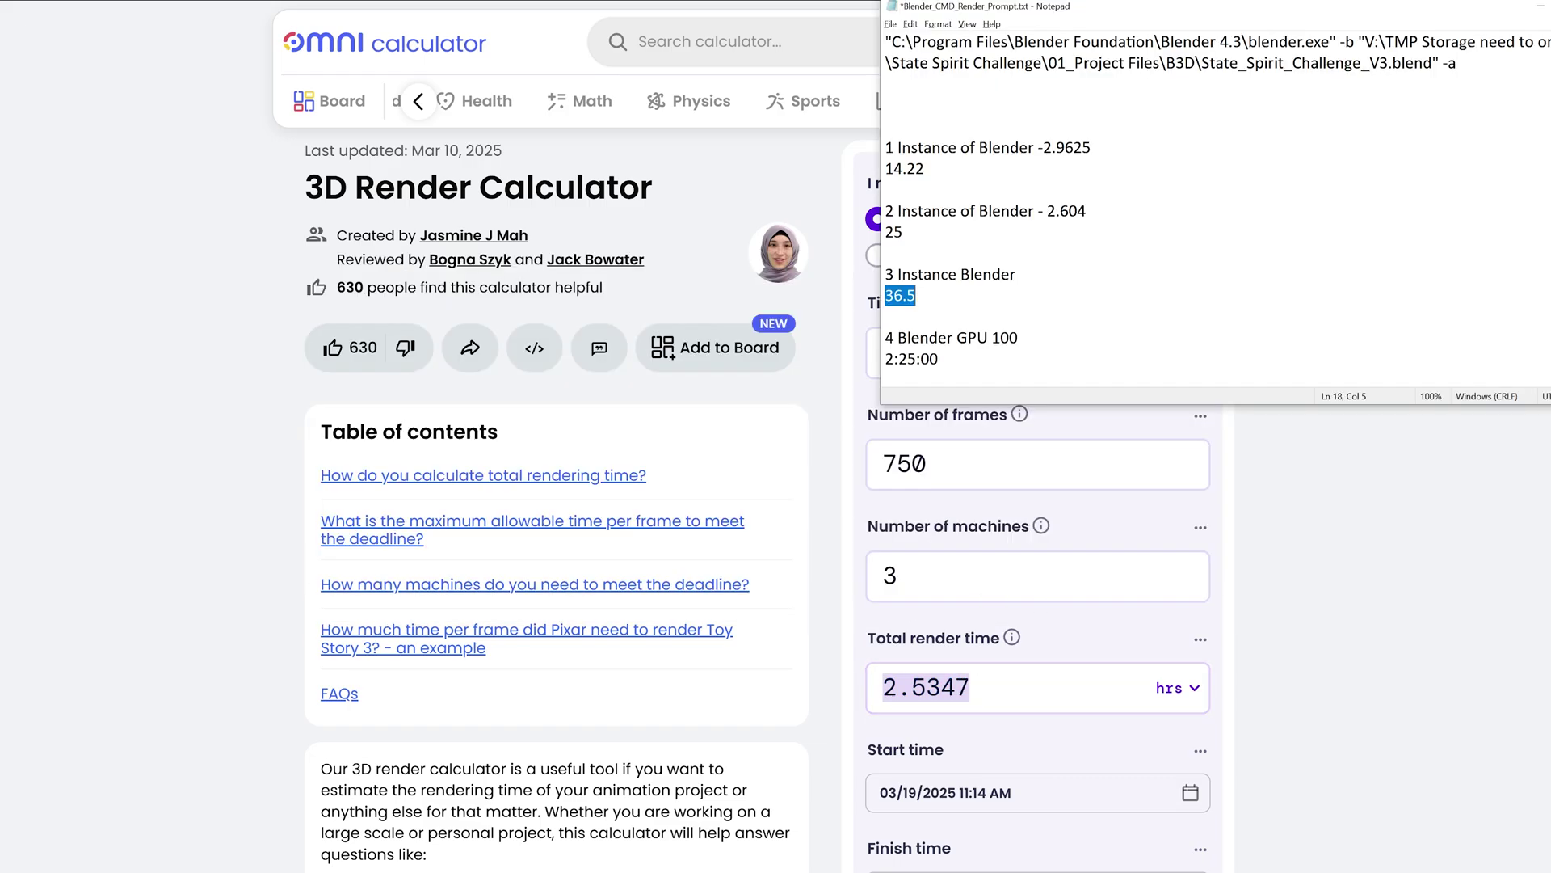
pyautogui.click(1019, 275)
pyautogui.write('- 2.5347')
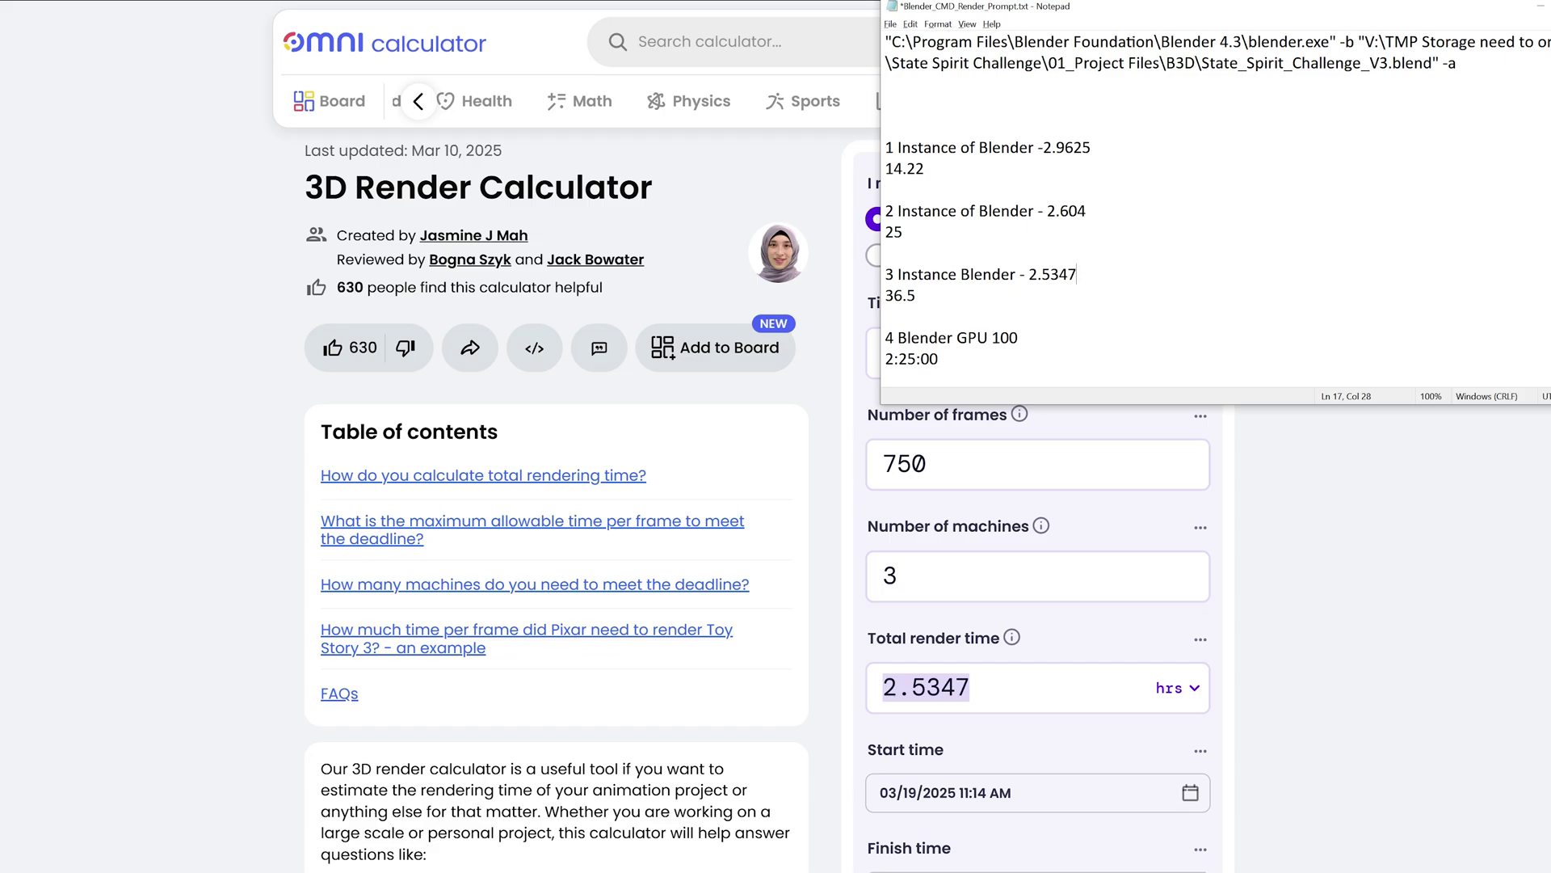
# Set the 3D Render Calculator to 2.25 min per frame and 4 machines for the four-instance result noted in Notepad
pyautogui.press('Down')
pyautogui.press('Down')
pyautogui.press('Down')
pyautogui.press('Down')
pyautogui.press('Home')
pyautogui.hotkey('shift', 'Right')
pyautogui.hotkey('shift', 'Right')
pyautogui.hotkey('shift', 'Right')
pyautogui.hotkey('shift', 'Right')
pyautogui.hotkey('shift', 'Right')
pyautogui.hotkey('shift', 'Right')
pyautogui.hotkey('shift', 'Right')
pyautogui.hotkey('alt', 'Tab')
pyautogui.write('2.')
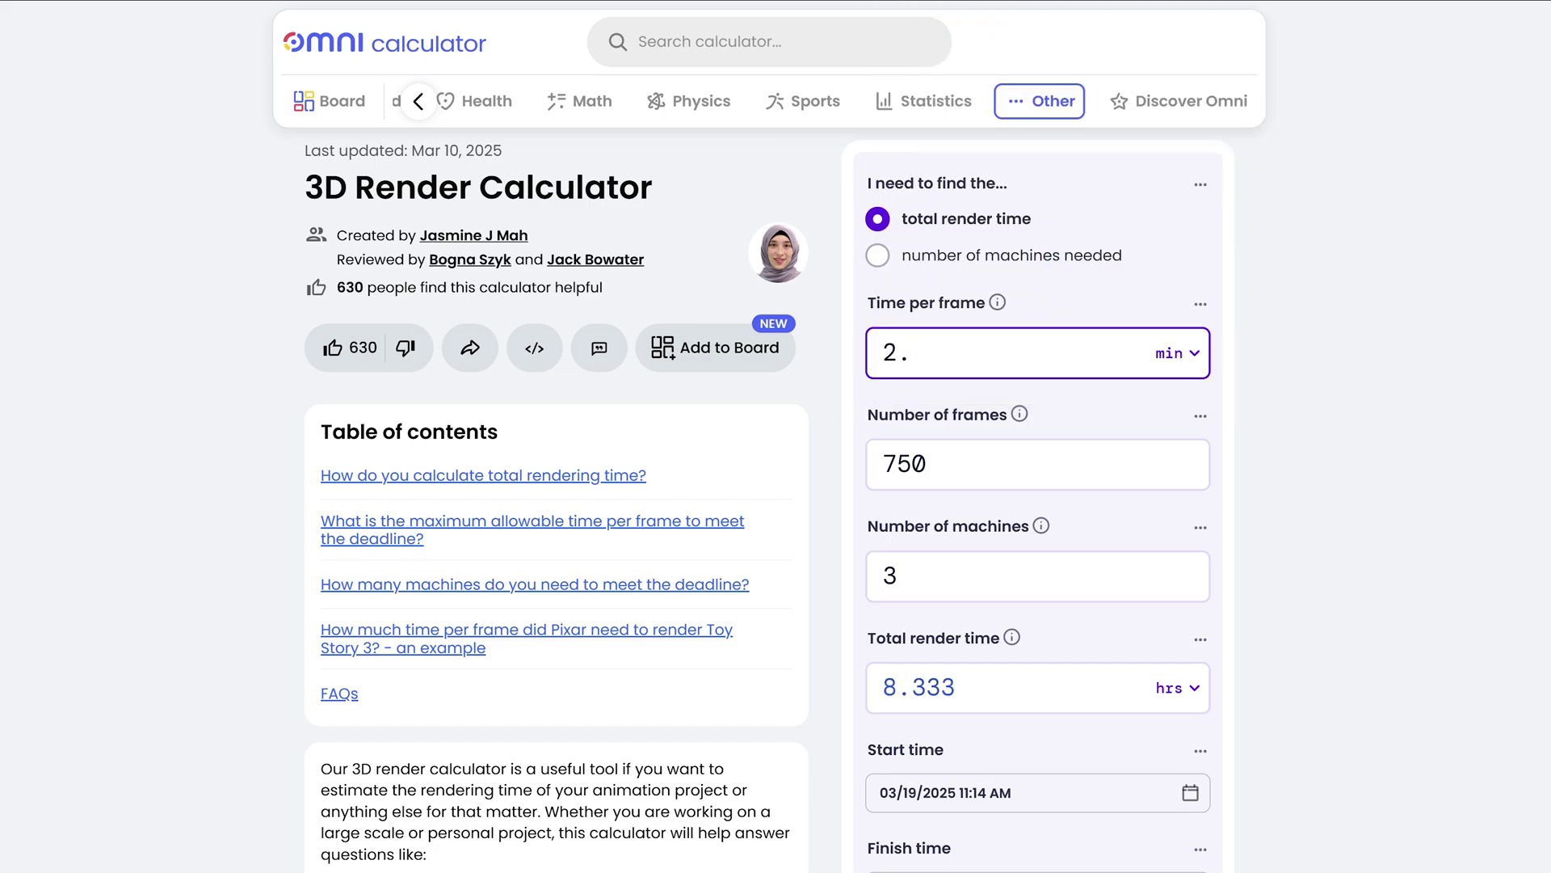
pyautogui.write('25')
pyautogui.click(957, 575)
pyautogui.write('4')
# Copy the total render time, 7.031, to the end of the "4 Blender GPU 100" line in Notepad
pyautogui.press('Tab')
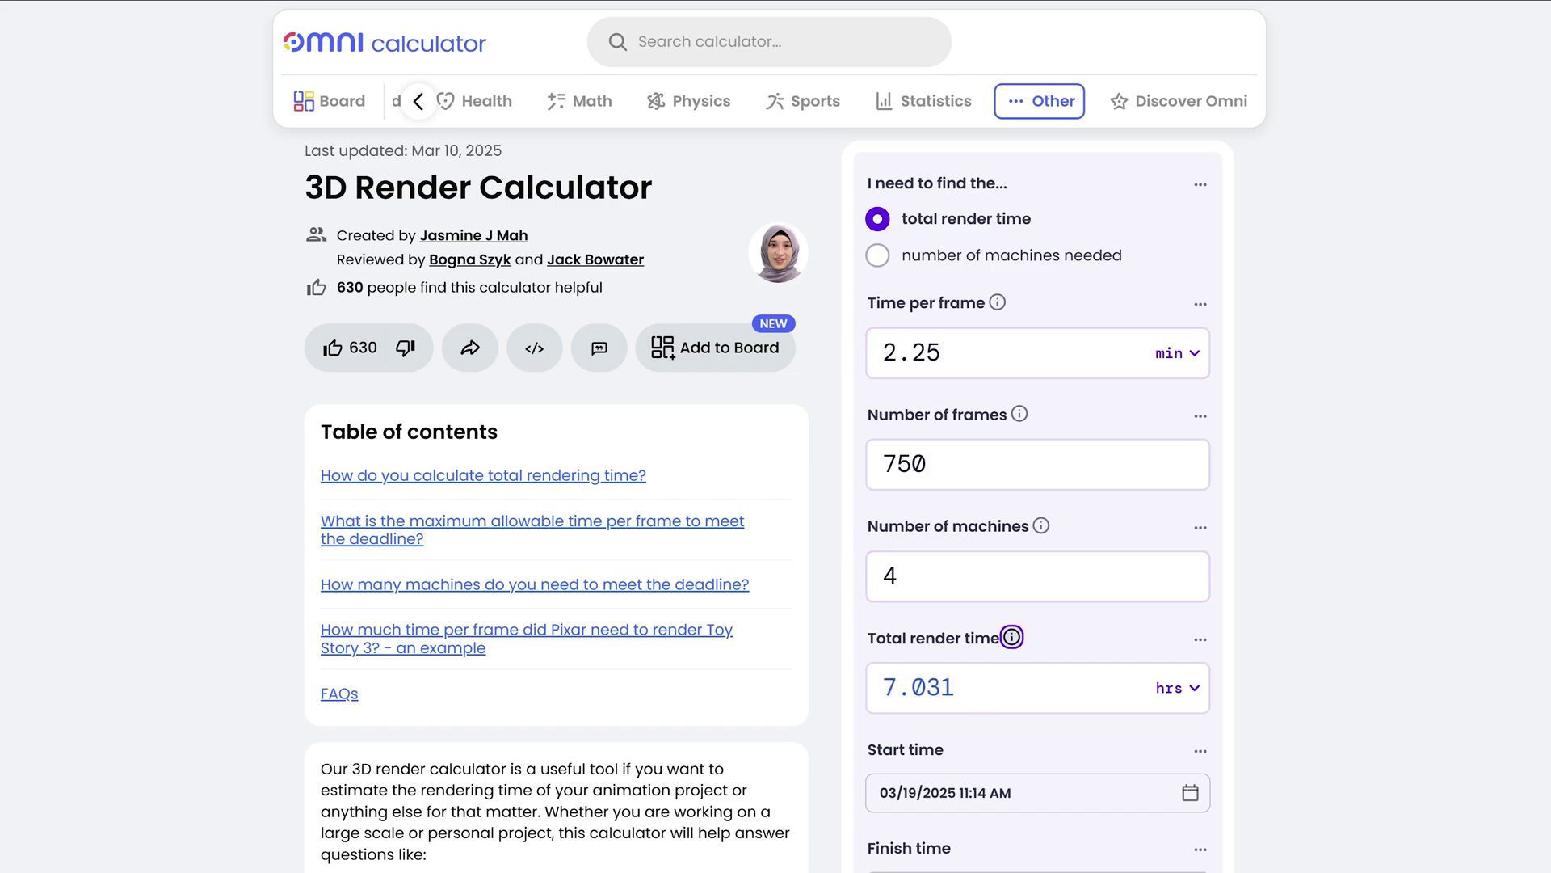
pyautogui.press('Tab')
pyautogui.hotkey('ctrl', 'c')
pyautogui.hotkey('alt', 'Tab')
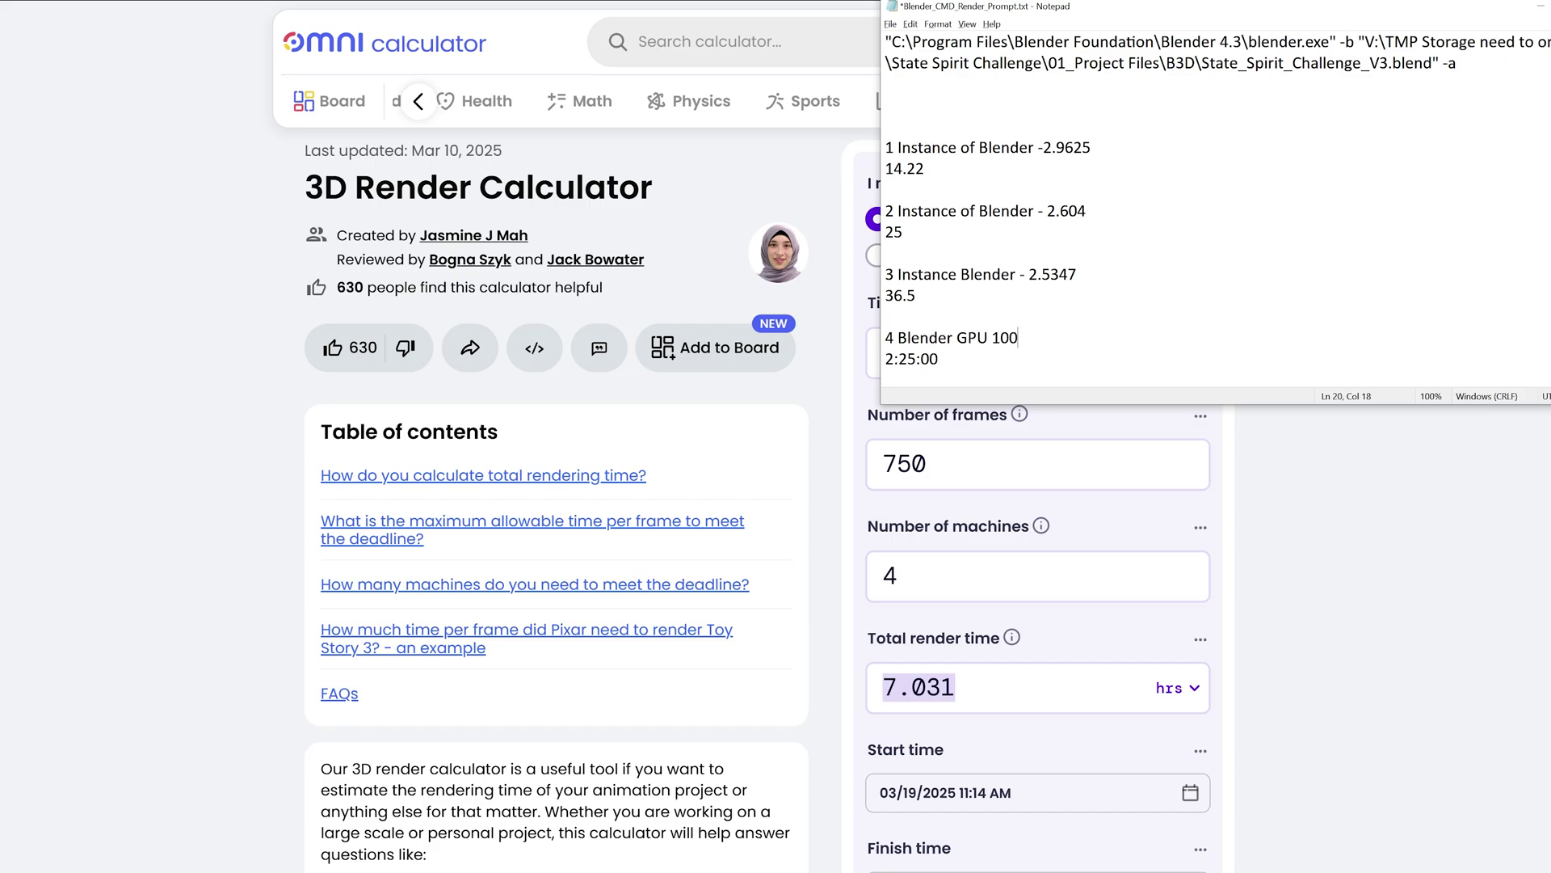
pyautogui.hotkey('ctrl', 'v')
# Compare the Notepad entries for two, three and four Blender instances by highlighting parts of their lines
pyautogui.moveTo(885, 211); pyautogui.dragTo(923, 211)
pyautogui.moveTo(885, 275); pyautogui.dragTo(919, 275)
pyautogui.moveTo(894, 338); pyautogui.dragTo(957, 338)
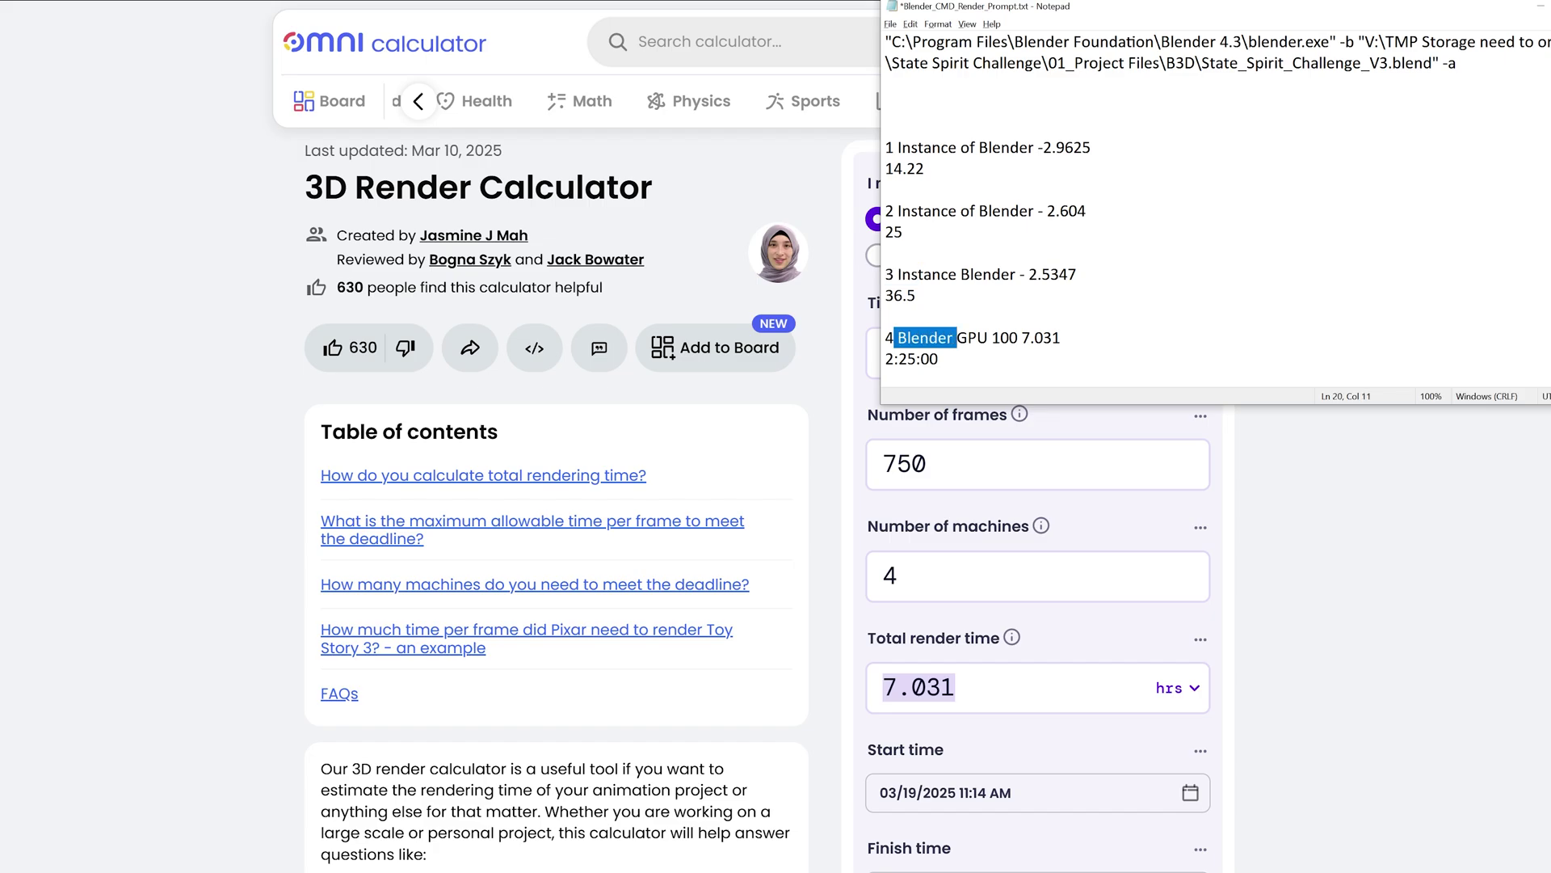
pyautogui.moveTo(992, 338); pyautogui.dragTo(1009, 337)
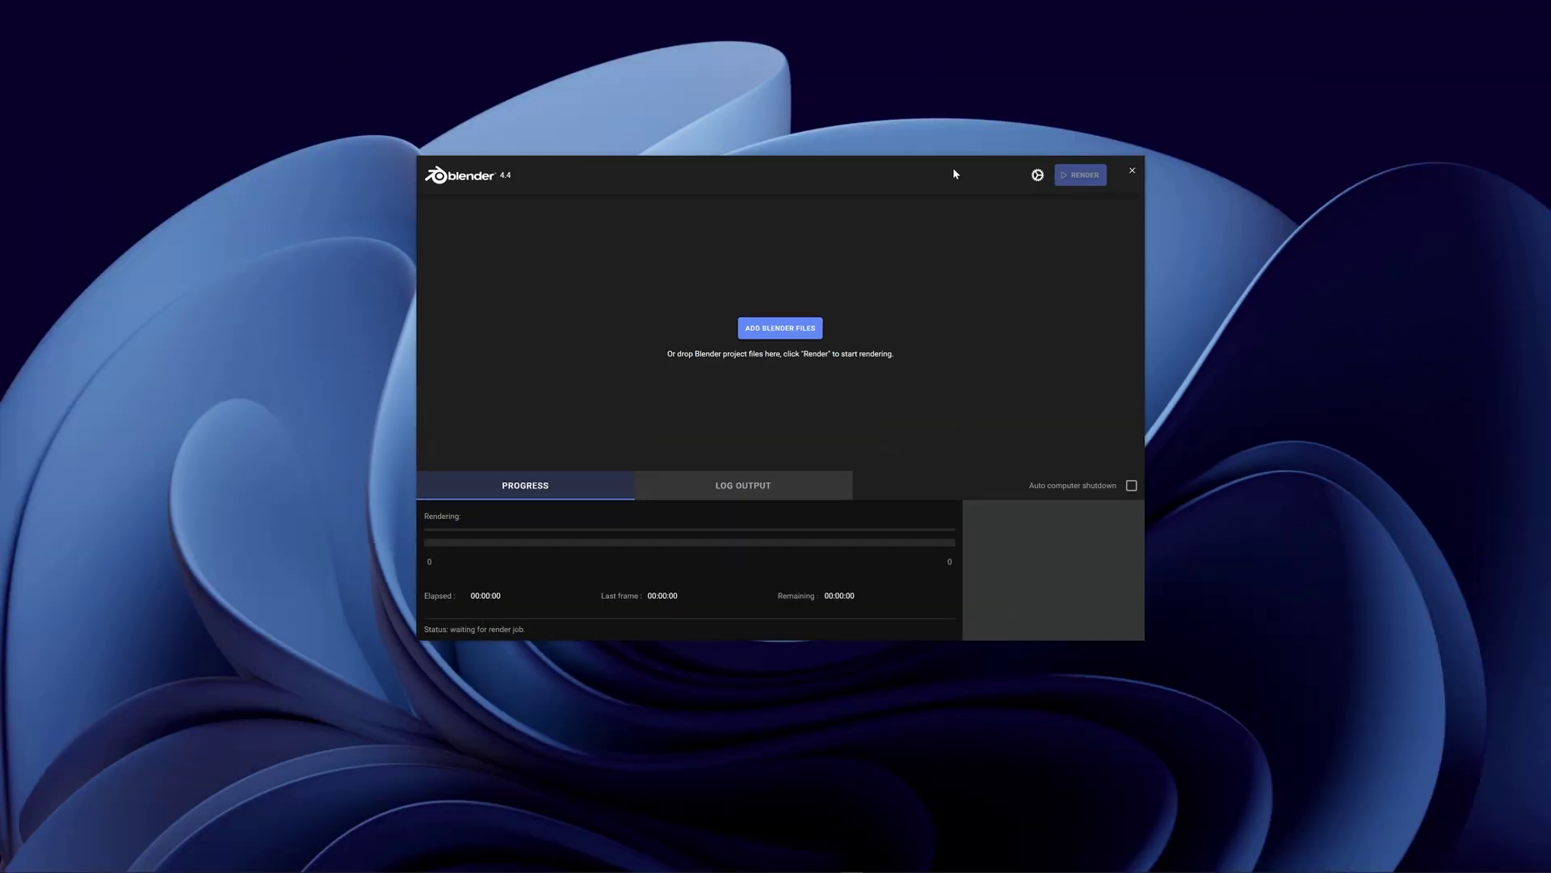
# Move the Blender 4.4 render queue window up, then switch the AF_2025_3%_Down.blend project in Blender to scene 1. Room Transition
pyautogui.moveTo(953, 168); pyautogui.dragTo(993, 130)
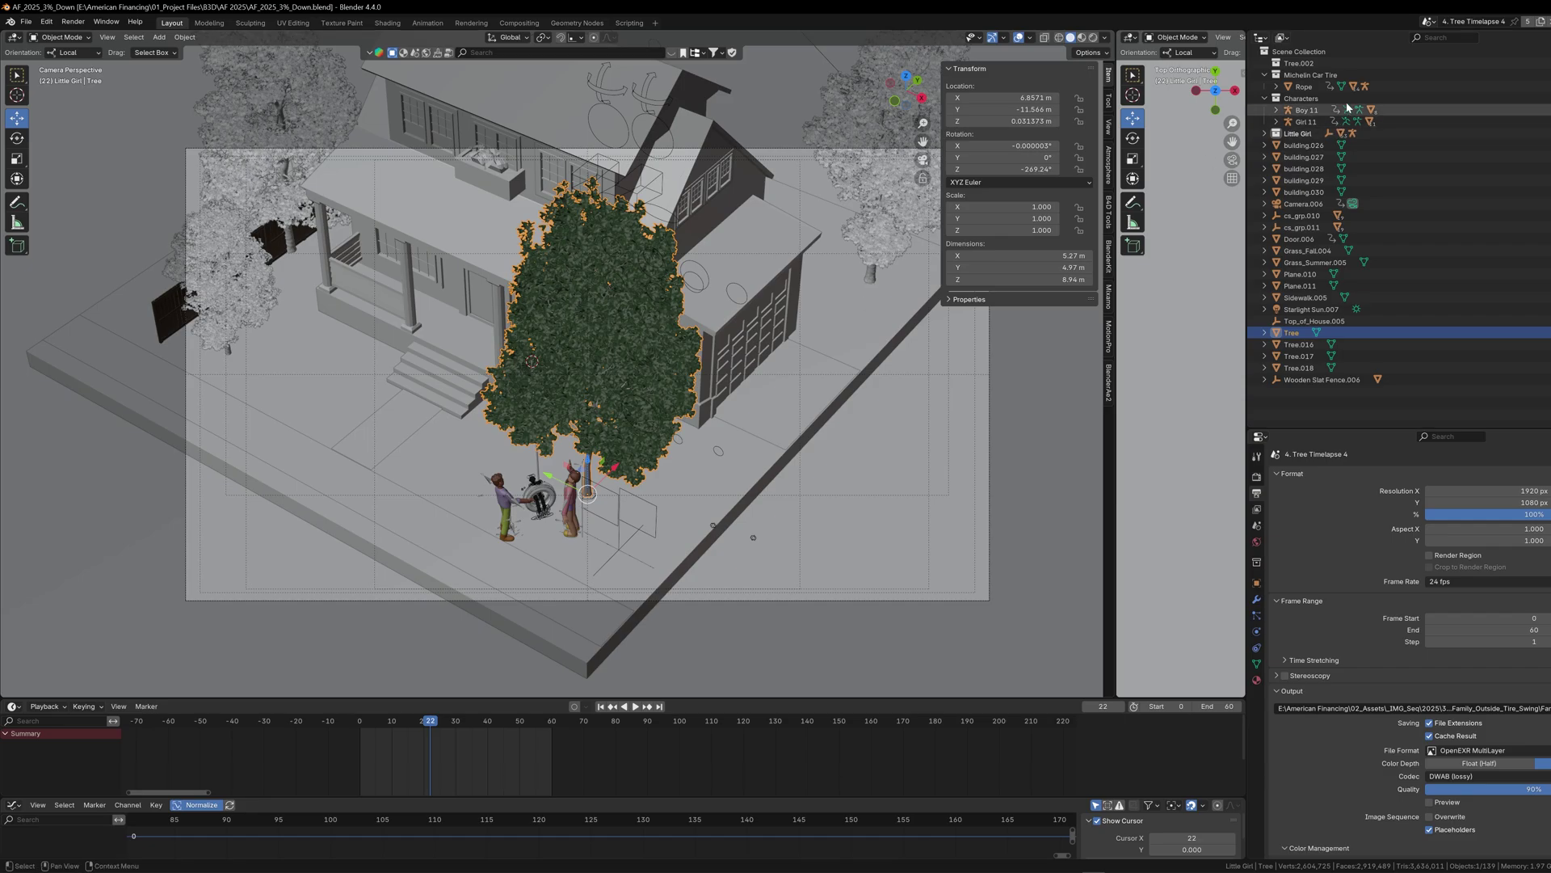
pyautogui.click(1430, 22)
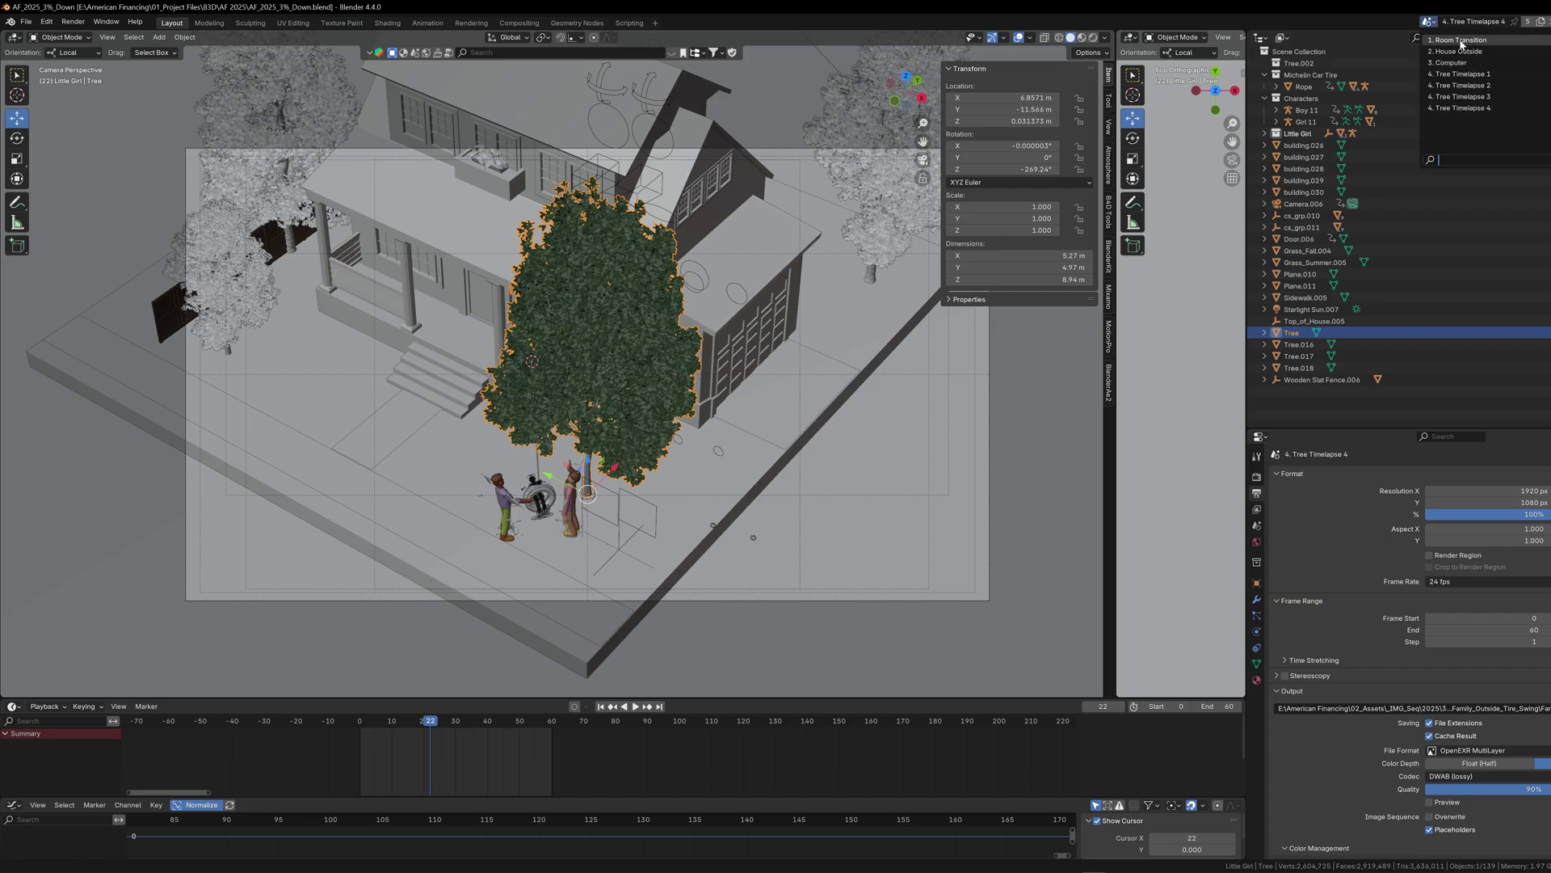
pyautogui.click(1457, 46)
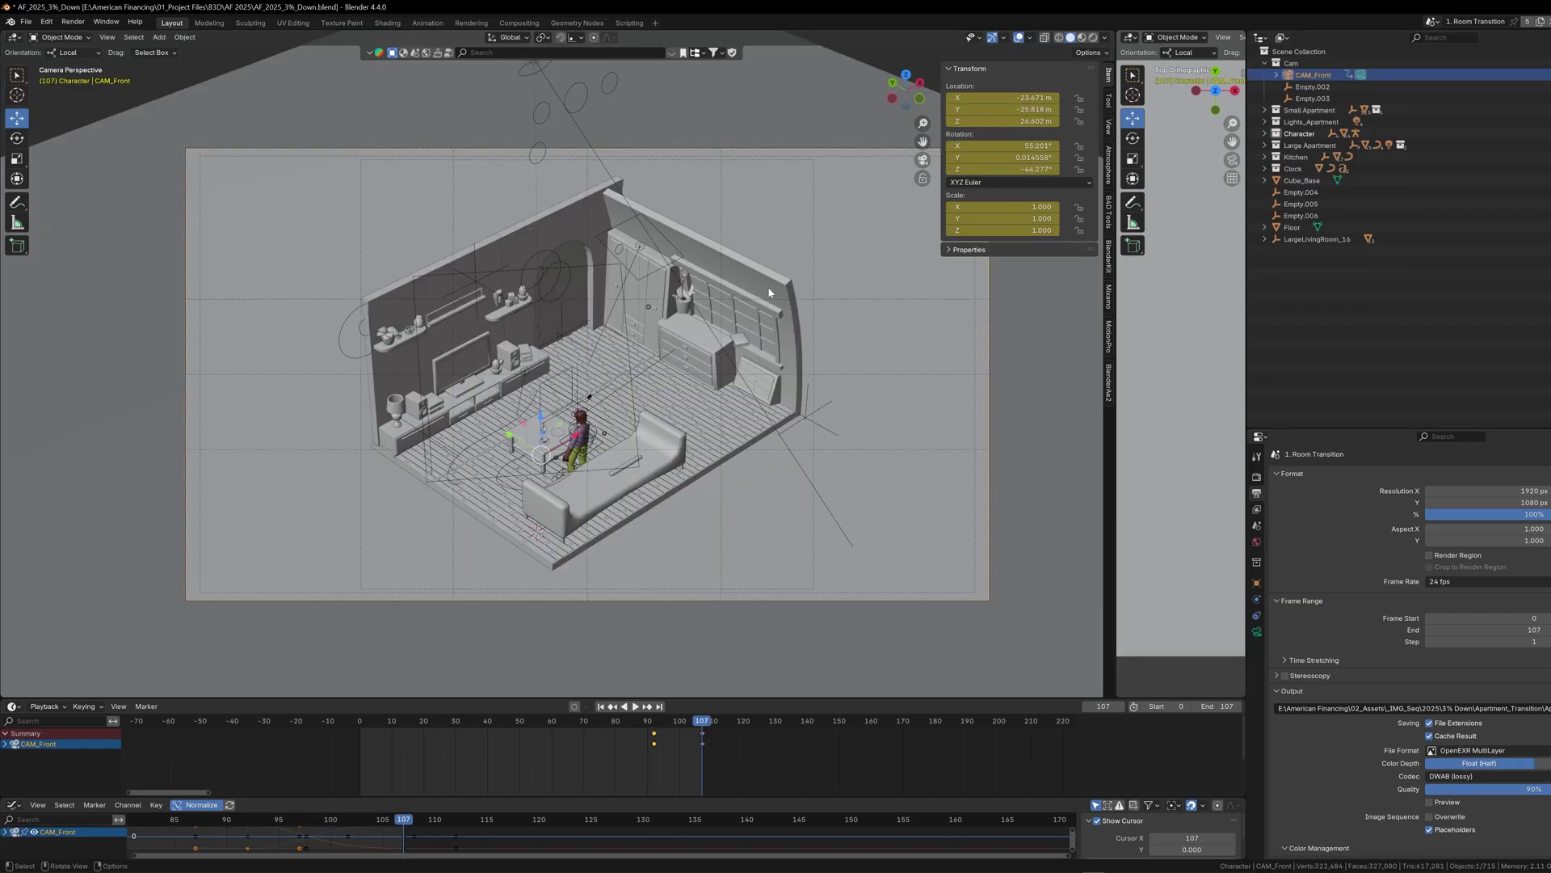
# Switch the Blender project's active scene to 4. Tree Timelapse 2
pyautogui.click(1474, 22)
pyautogui.click(1438, 23)
pyautogui.click(1438, 23)
pyautogui.click(1459, 86)
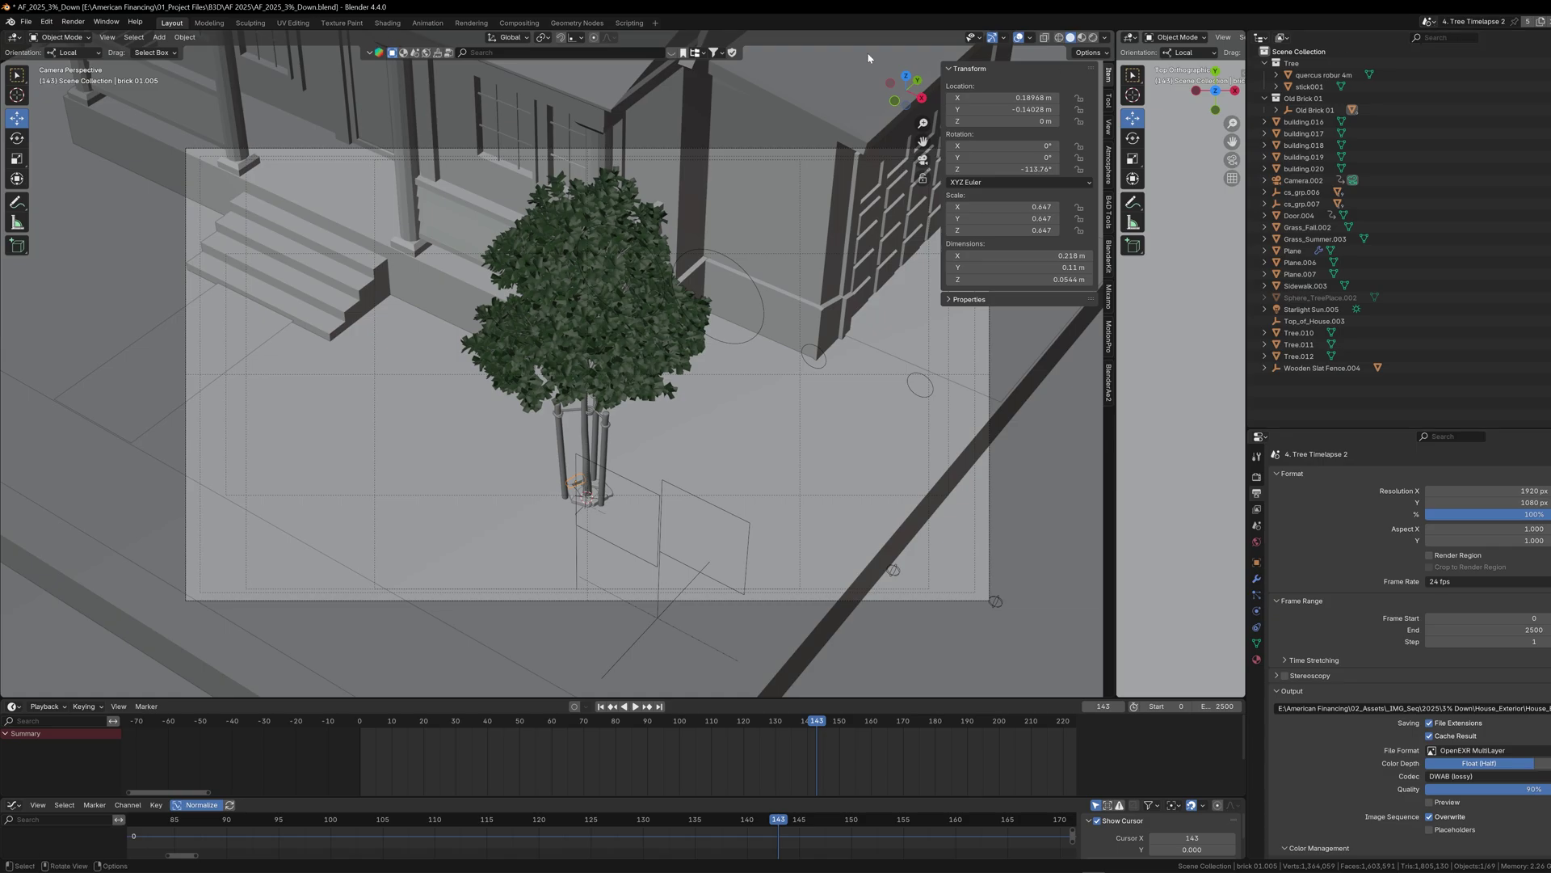
# Add AF_2025_3%_Down.blend to the Blender Render Queue and clear the Blender window out of the way
pyautogui.click(75, 23)
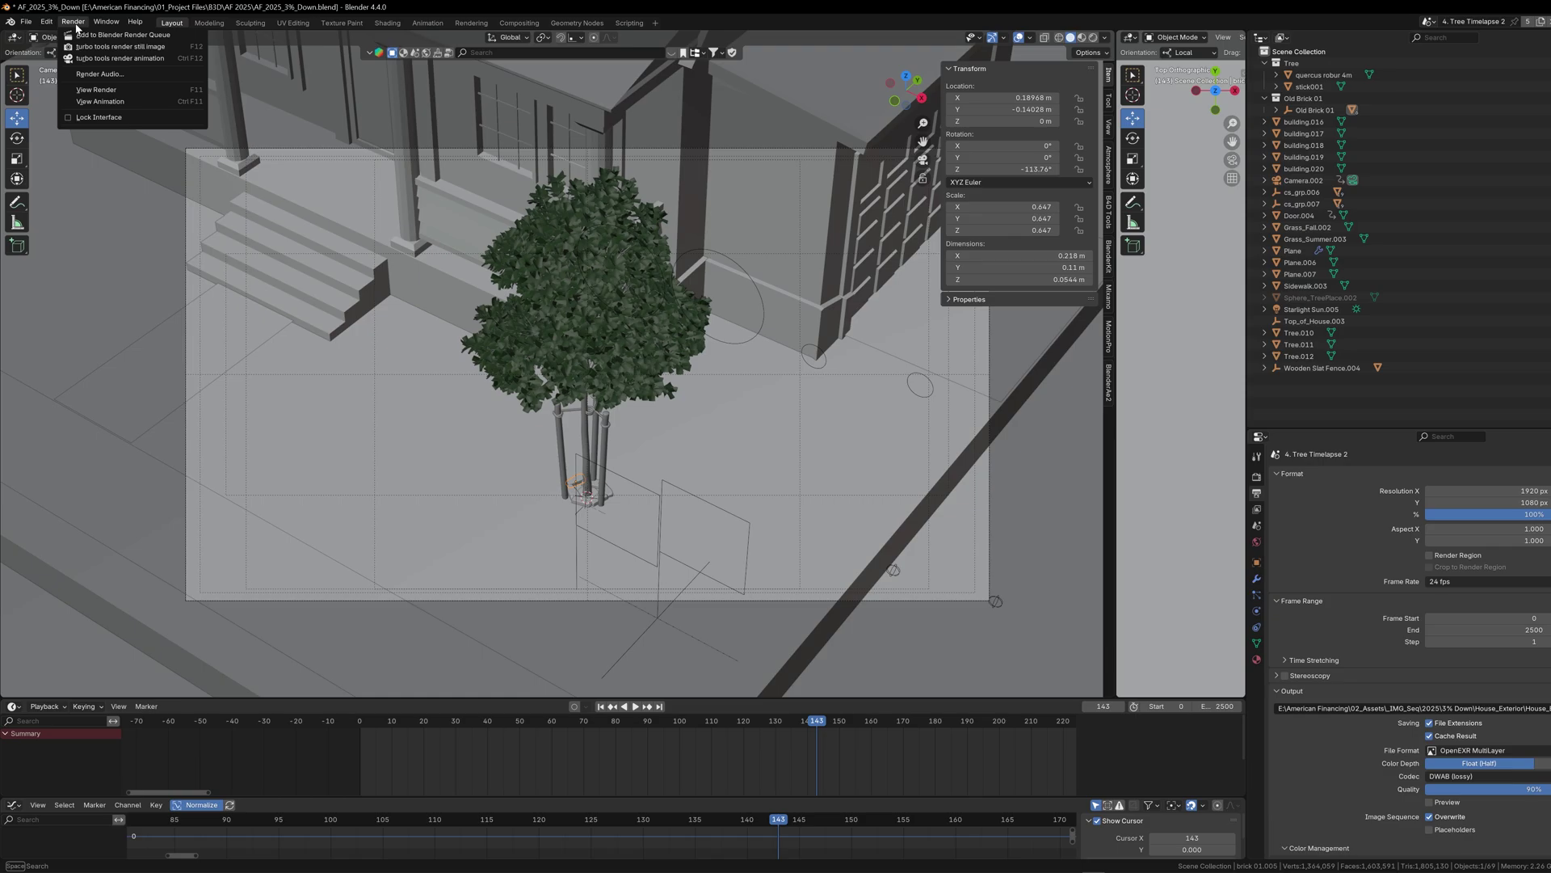
pyautogui.click(115, 36)
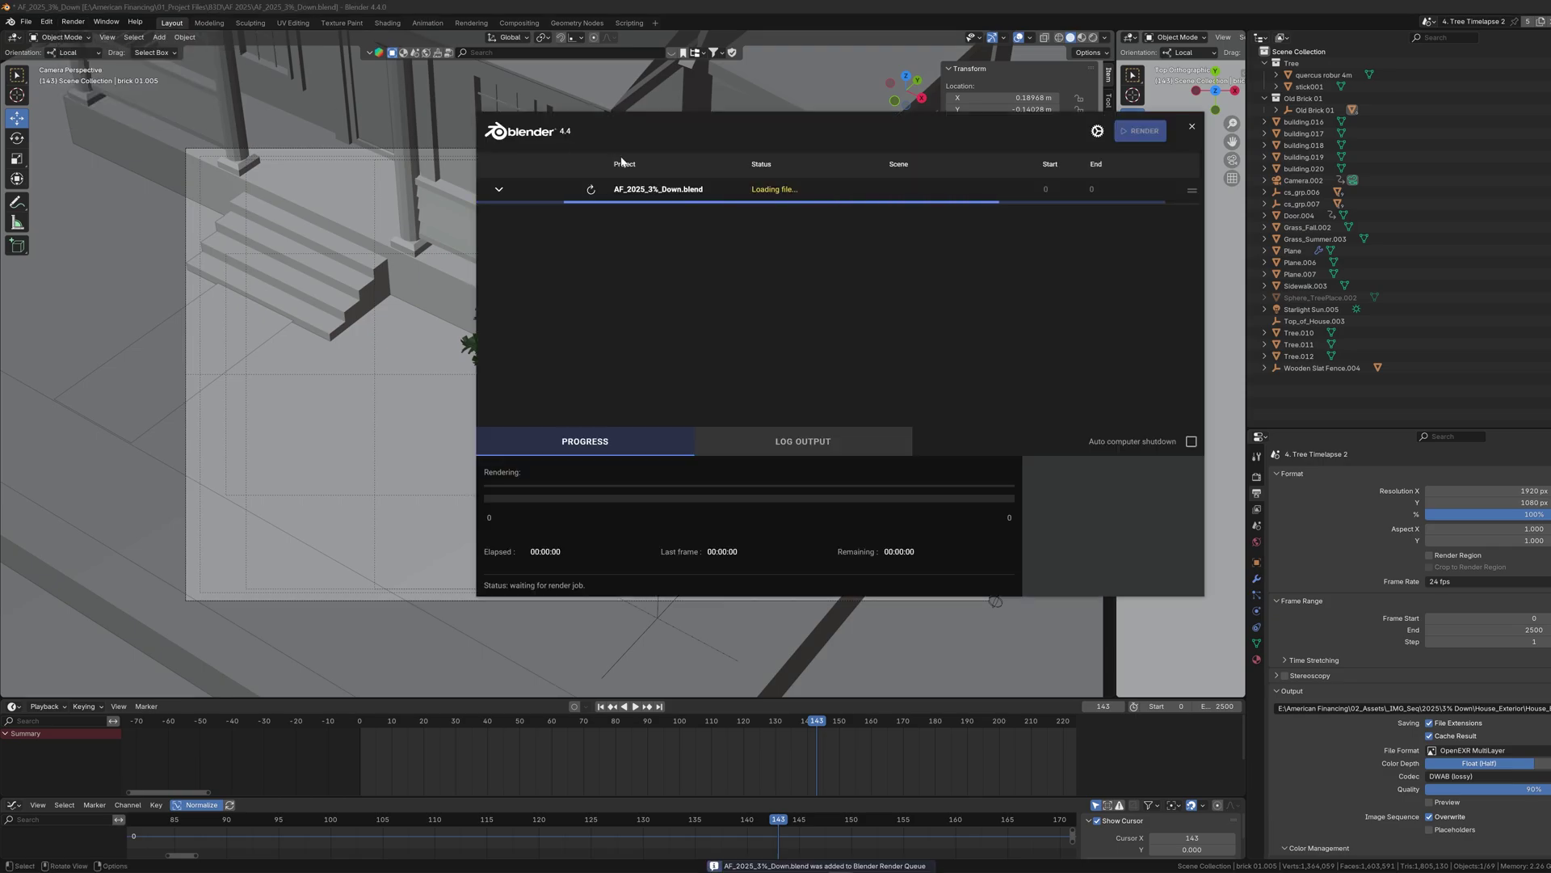
pyautogui.click(1458, 6)
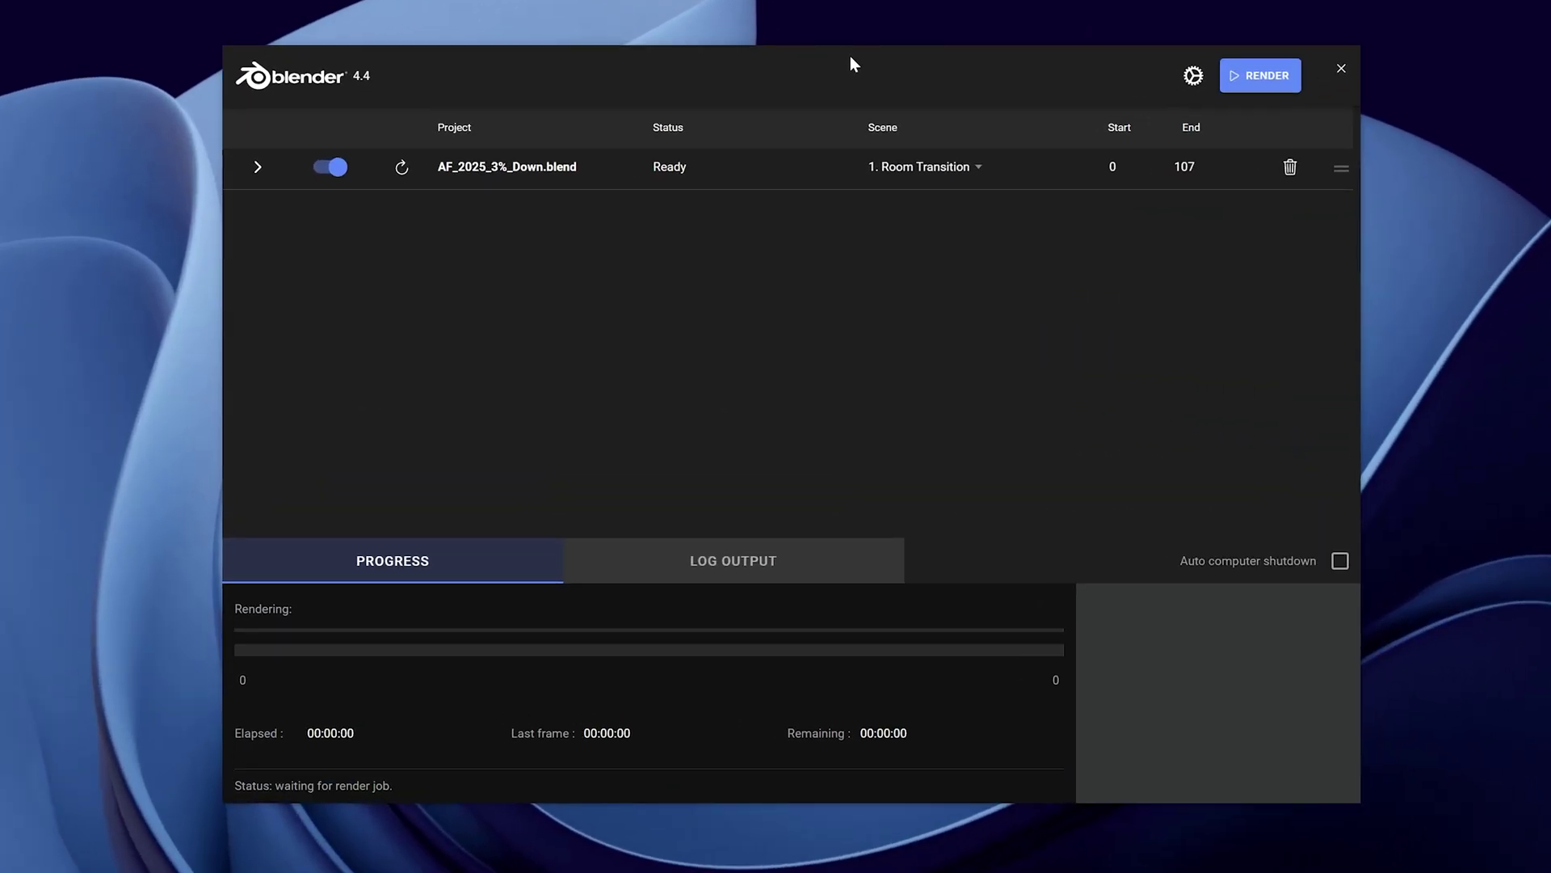
# Expand the AF_2025_3%_Down.blend job in the render queue and set its scene to 2. House Outside
pyautogui.click(332, 187)
pyautogui.click(901, 170)
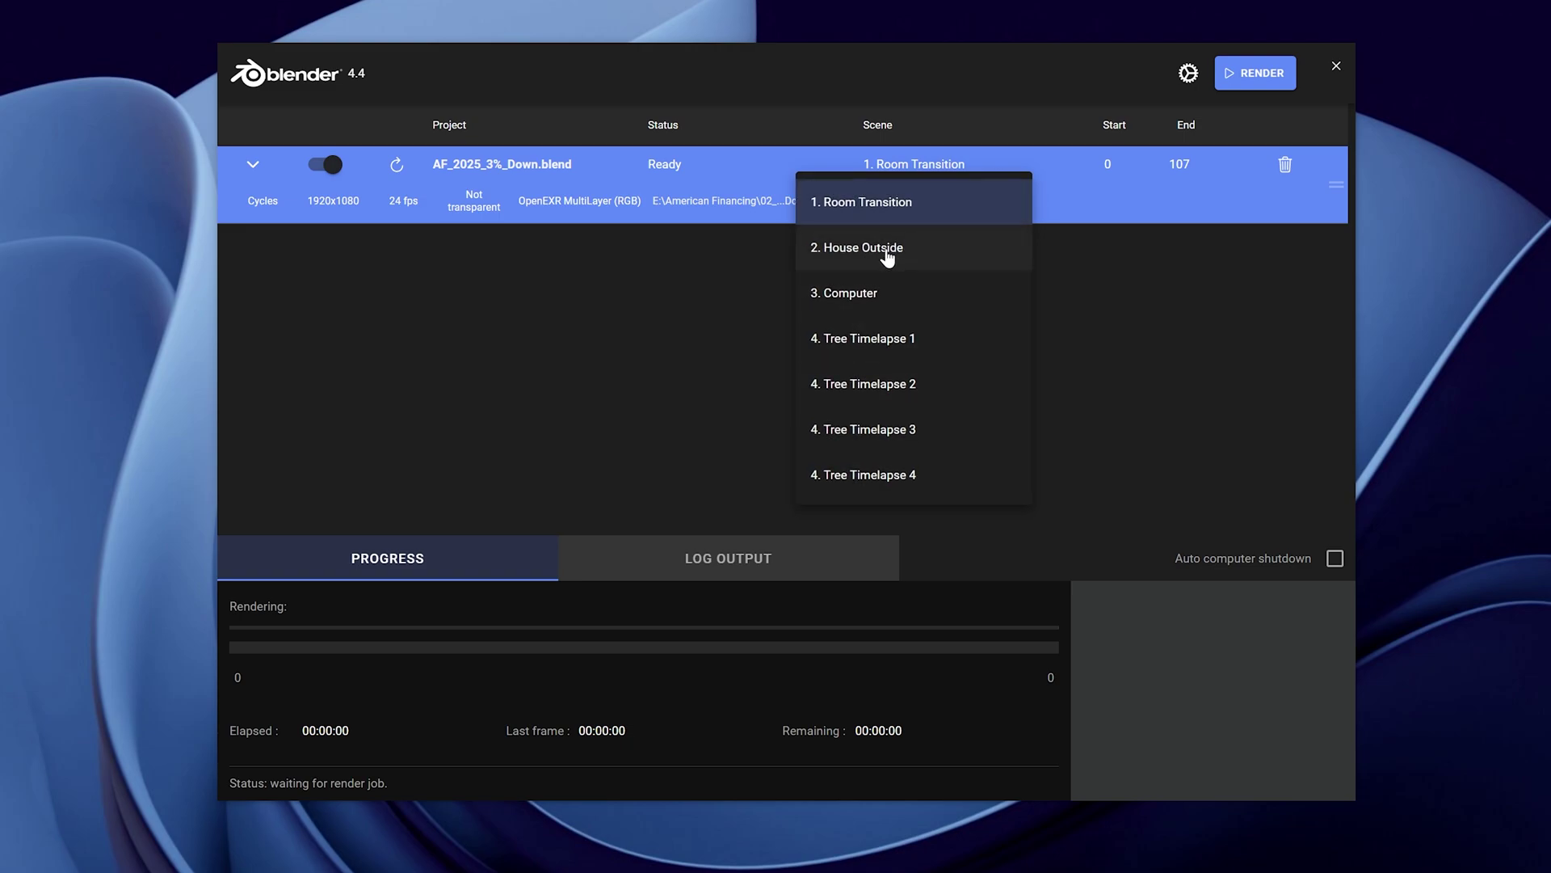
pyautogui.click(1022, 128)
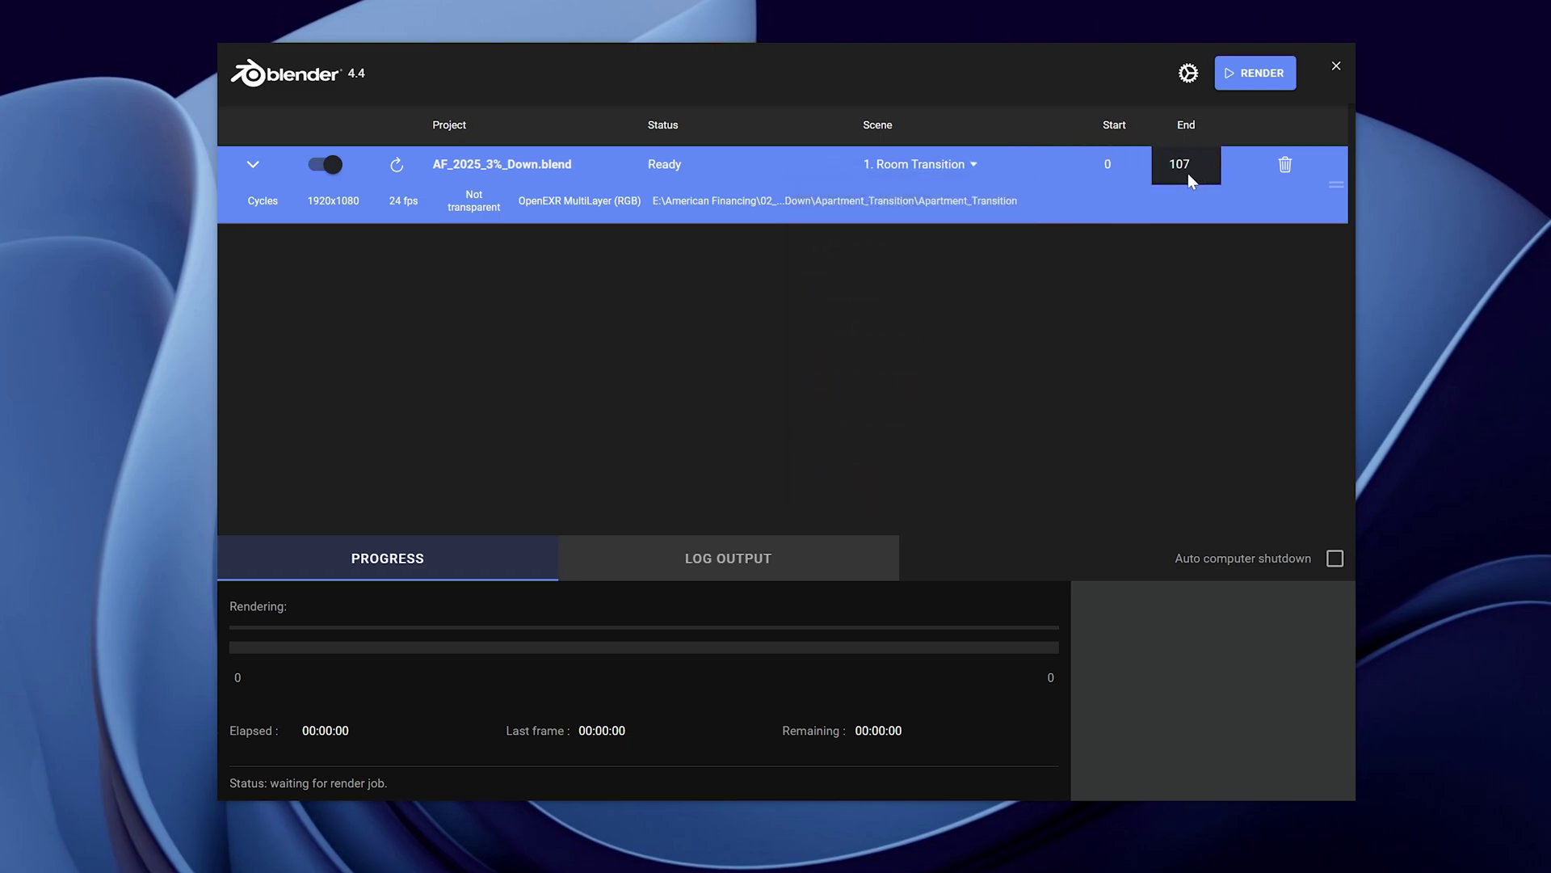
pyautogui.click(973, 166)
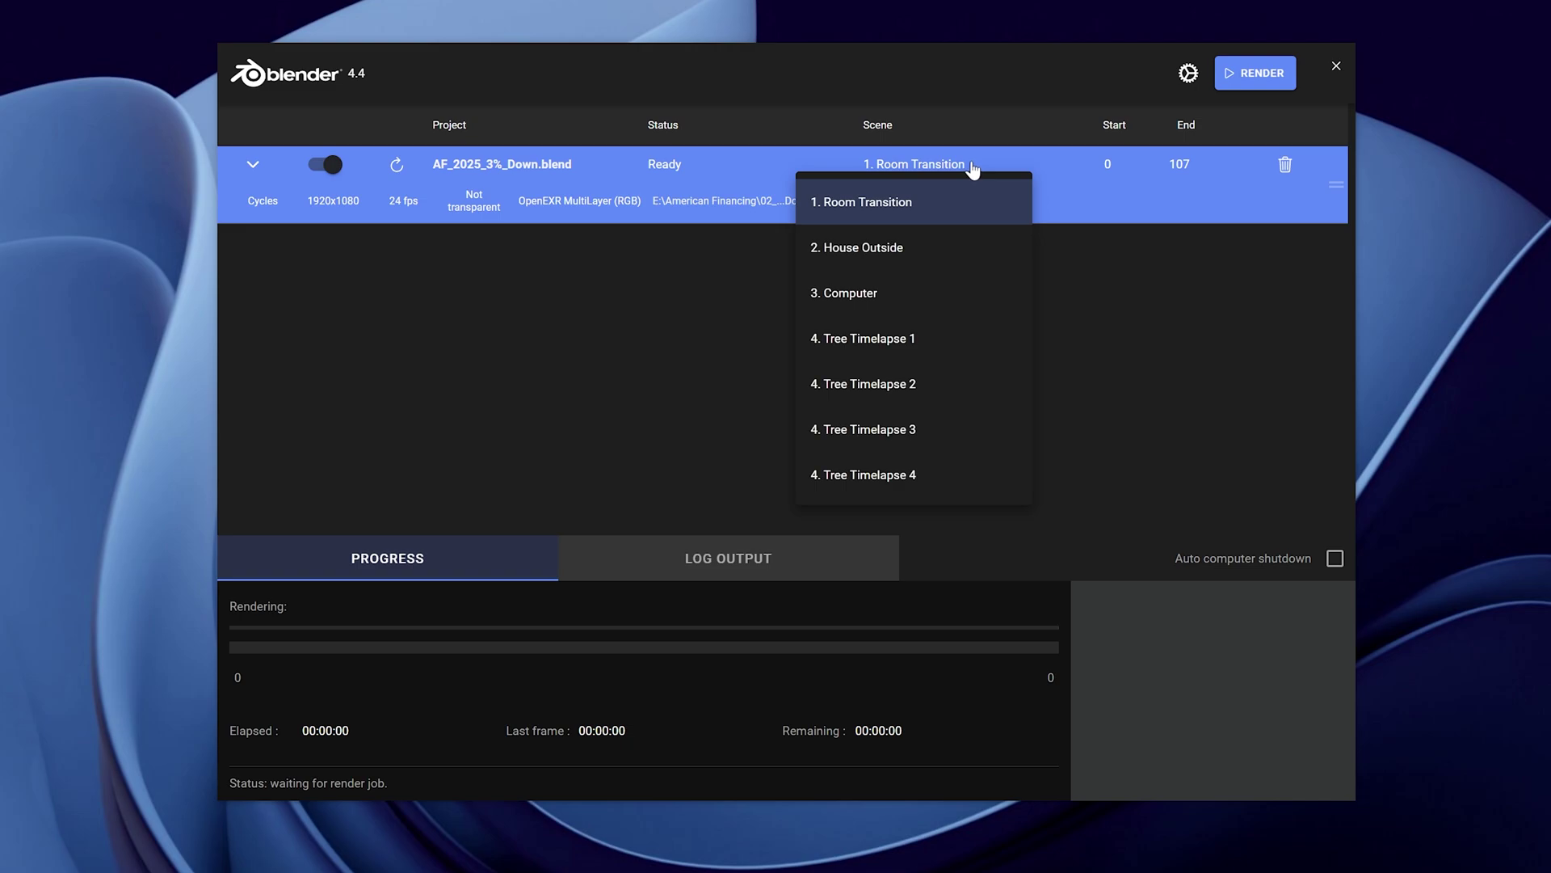
pyautogui.click(869, 258)
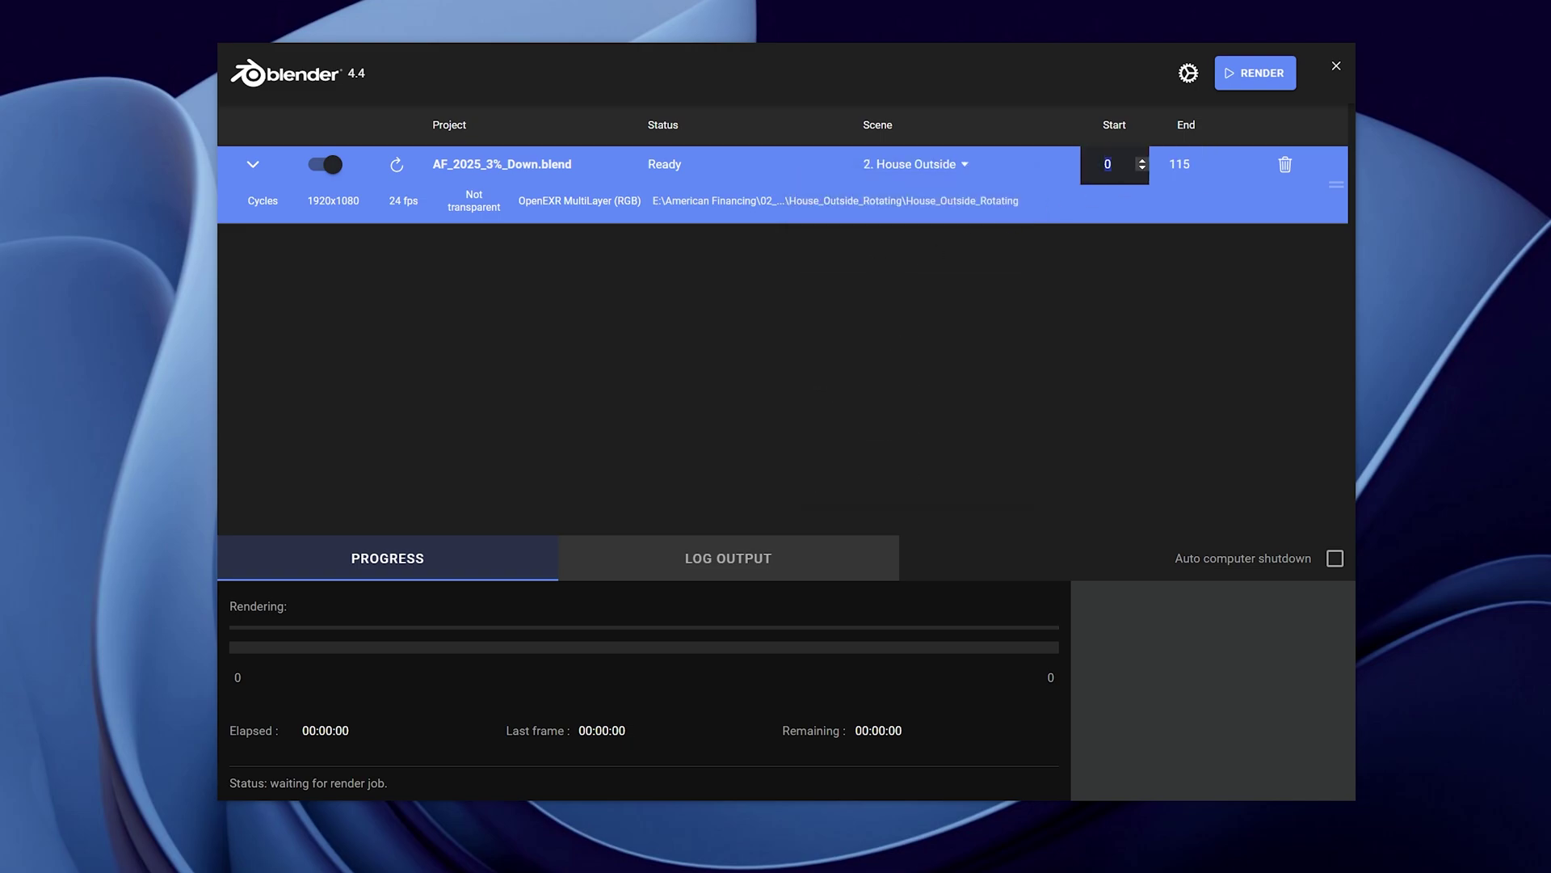
# Try a start frame of 5 for the House Outside job and set it back to 0
pyautogui.write('5')
pyautogui.click(1031, 300)
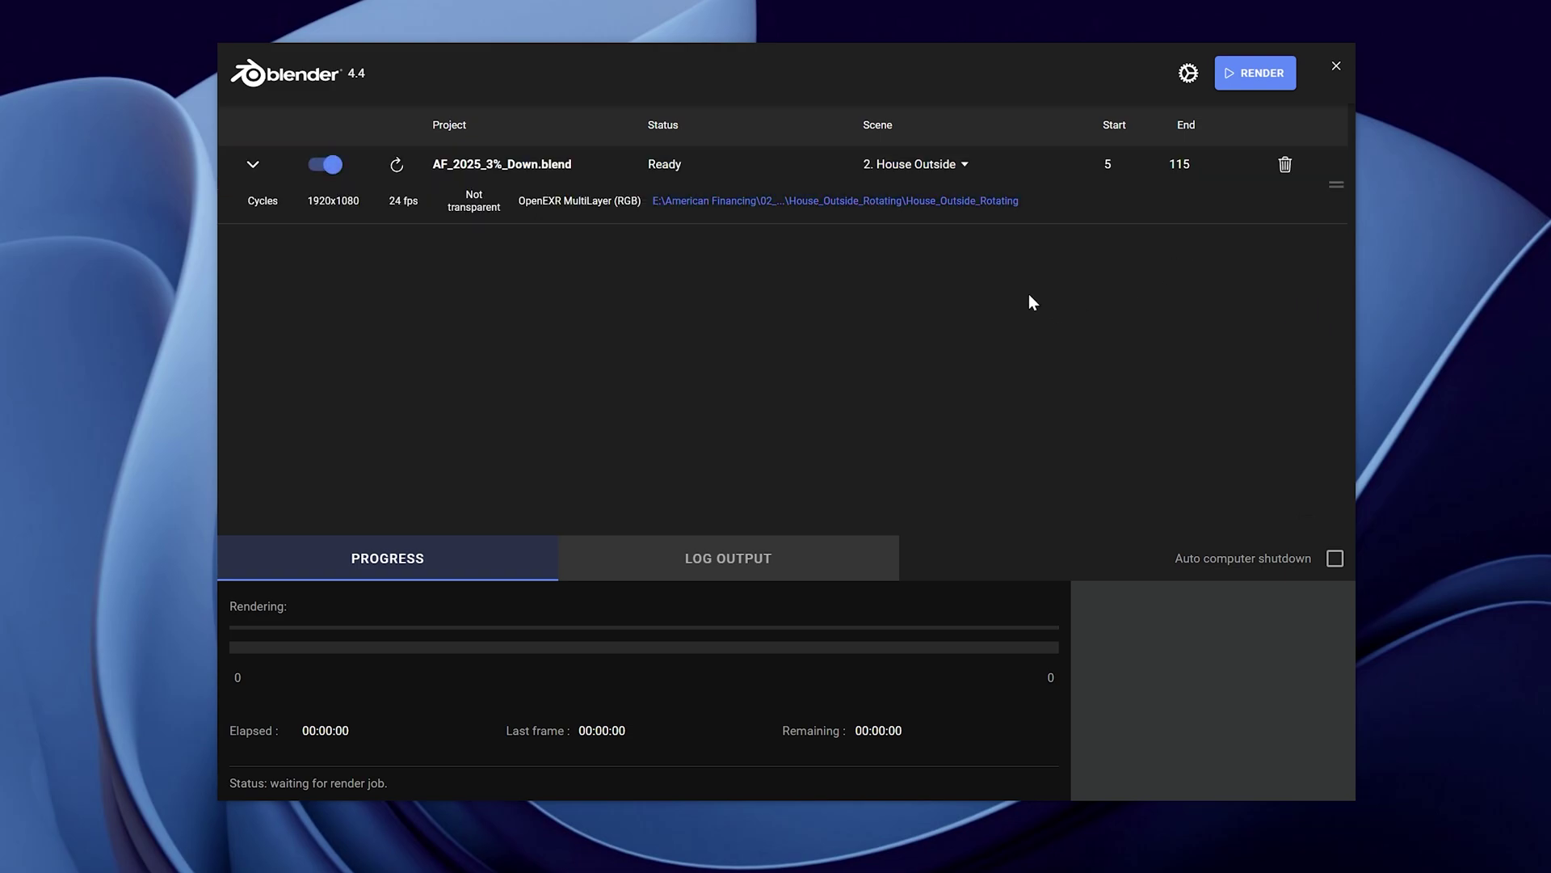
pyautogui.click(1083, 158)
pyautogui.write('0')
pyautogui.click(1154, 280)
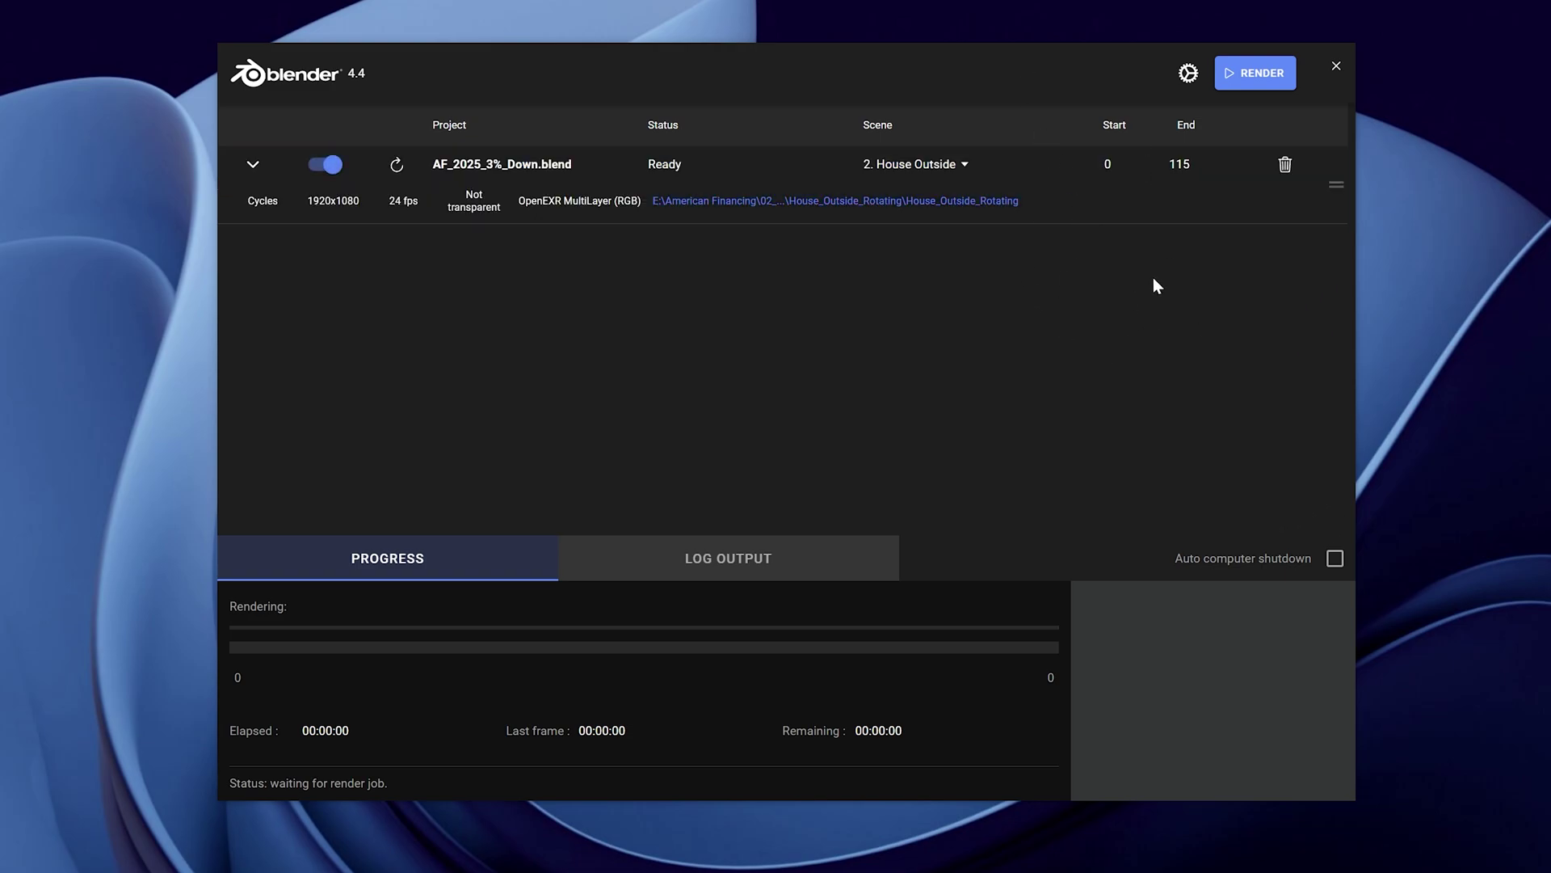
# Start rendering the House Outside job and enlarge the render queue window
pyautogui.click(1259, 83)
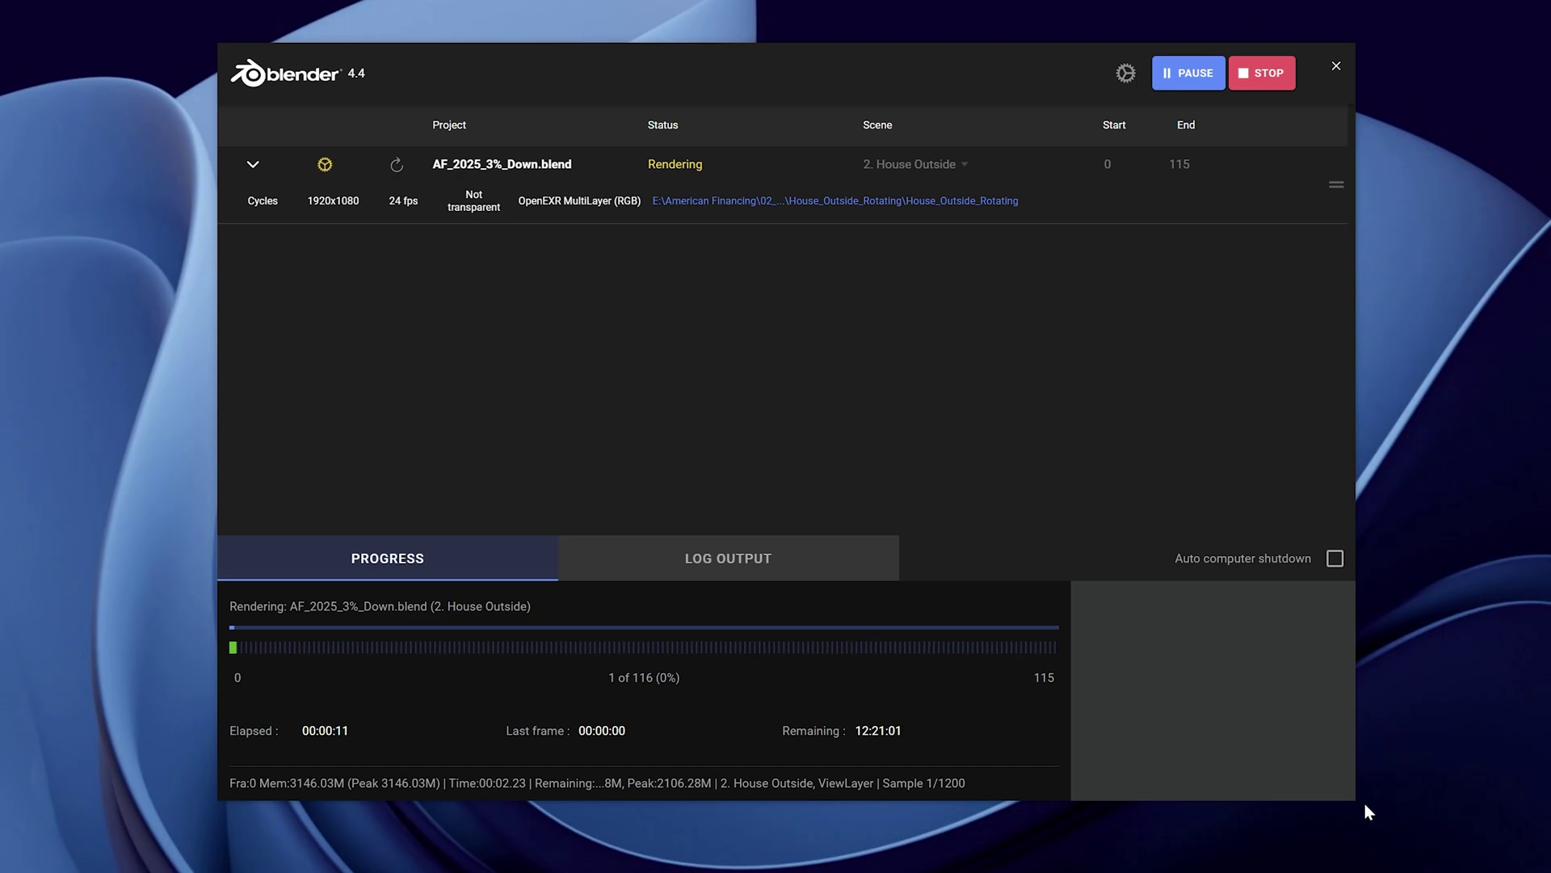
pyautogui.moveTo(1364, 803); pyautogui.dragTo(1520, 870)
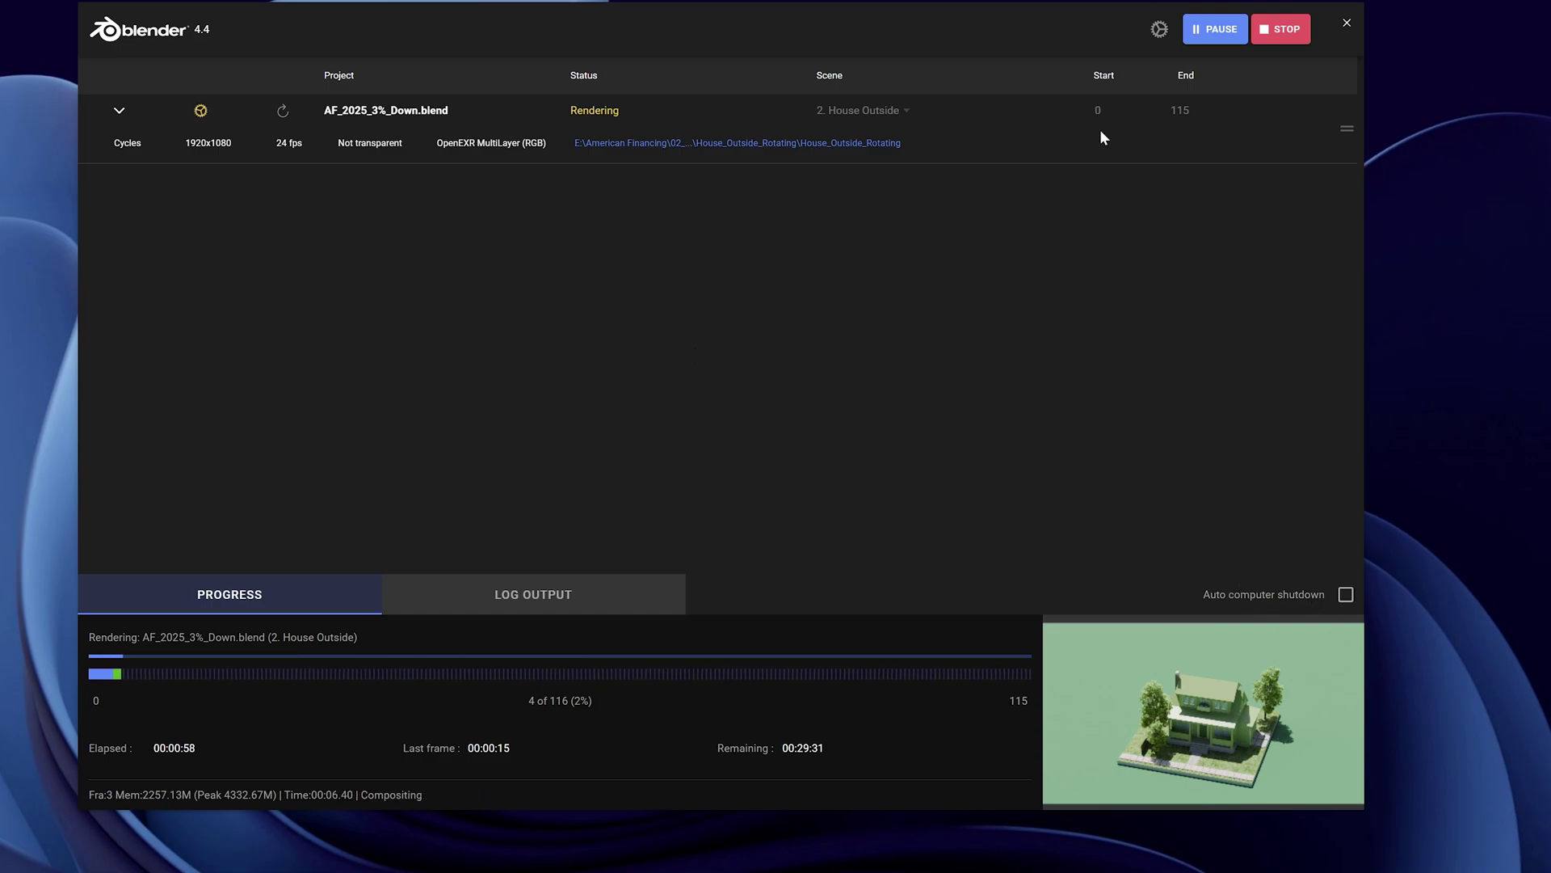
# Stop the render and reset the status of the House Outside job
pyautogui.click(1284, 31)
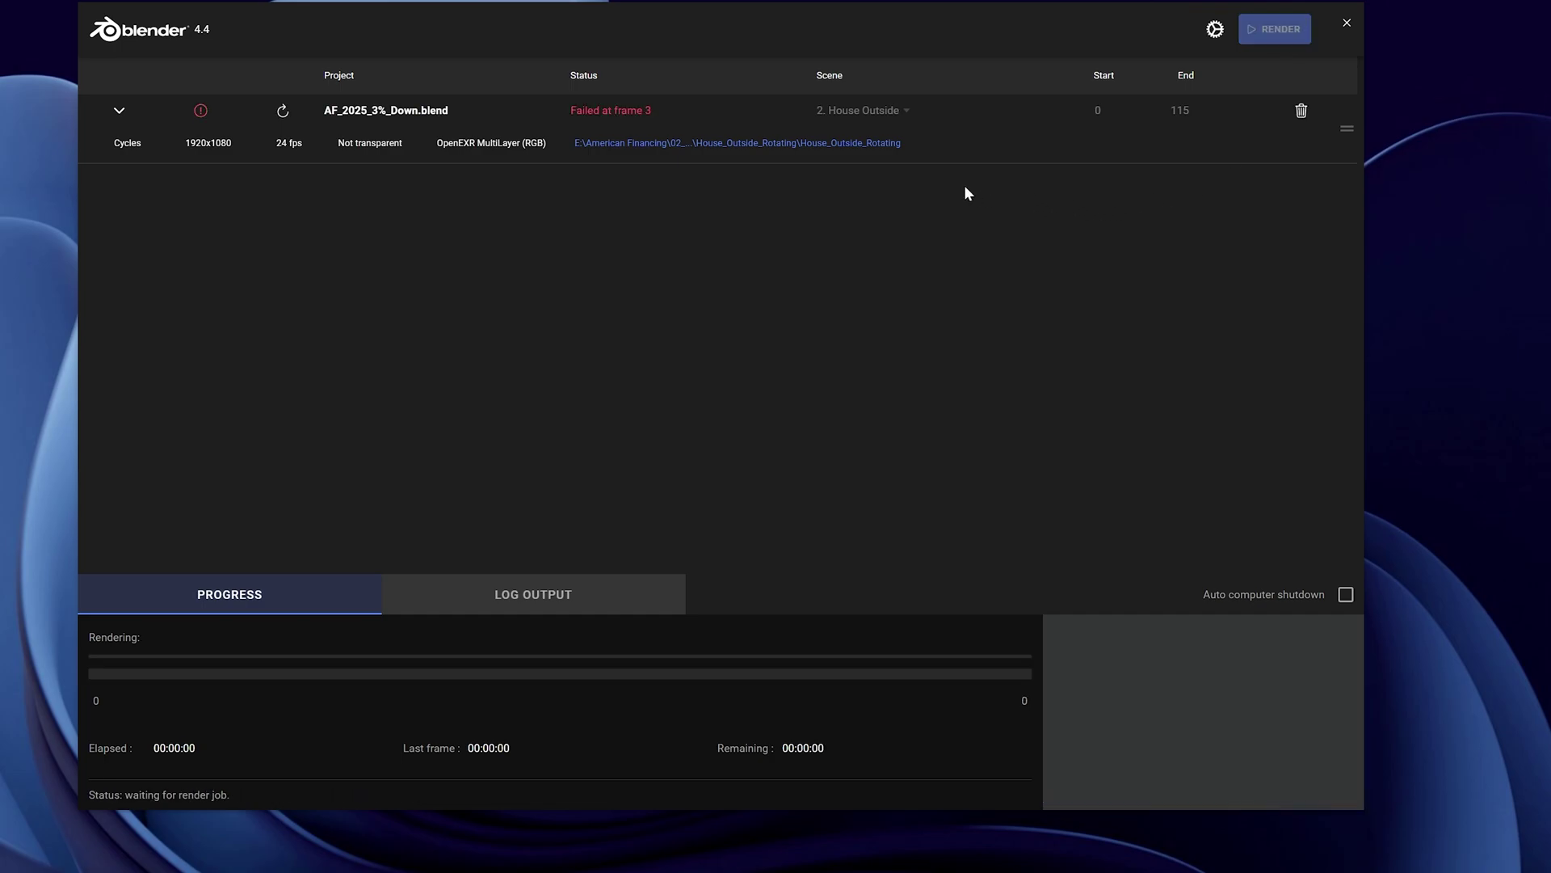
pyautogui.rightClick(951, 123)
pyautogui.click(985, 150)
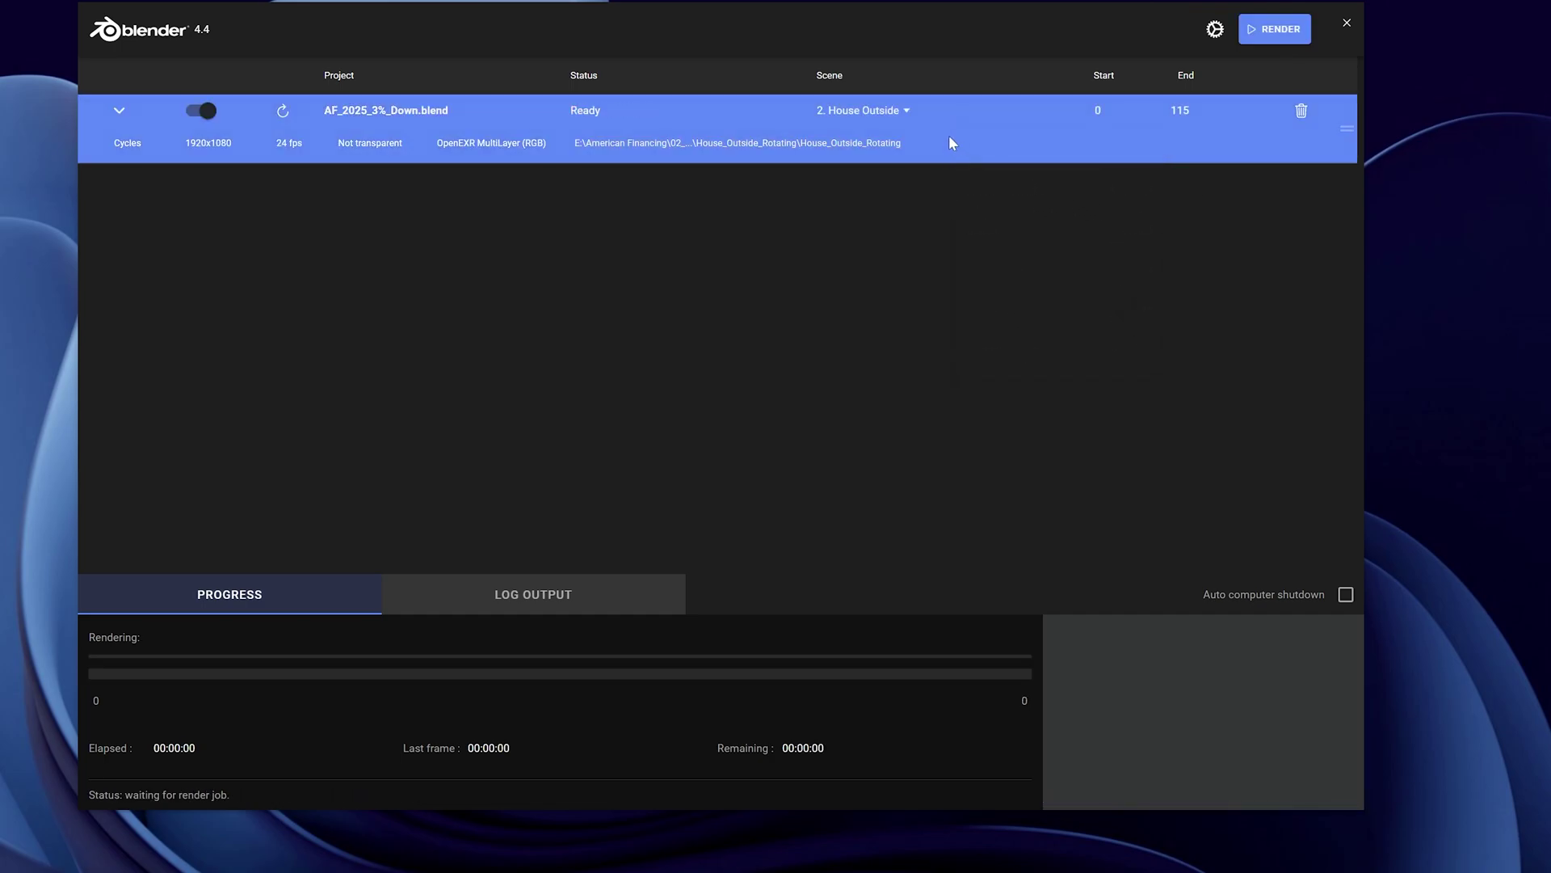
# Duplicate the House Outside job and set the copy's scene to 1. Room Transition
pyautogui.rightClick(948, 127)
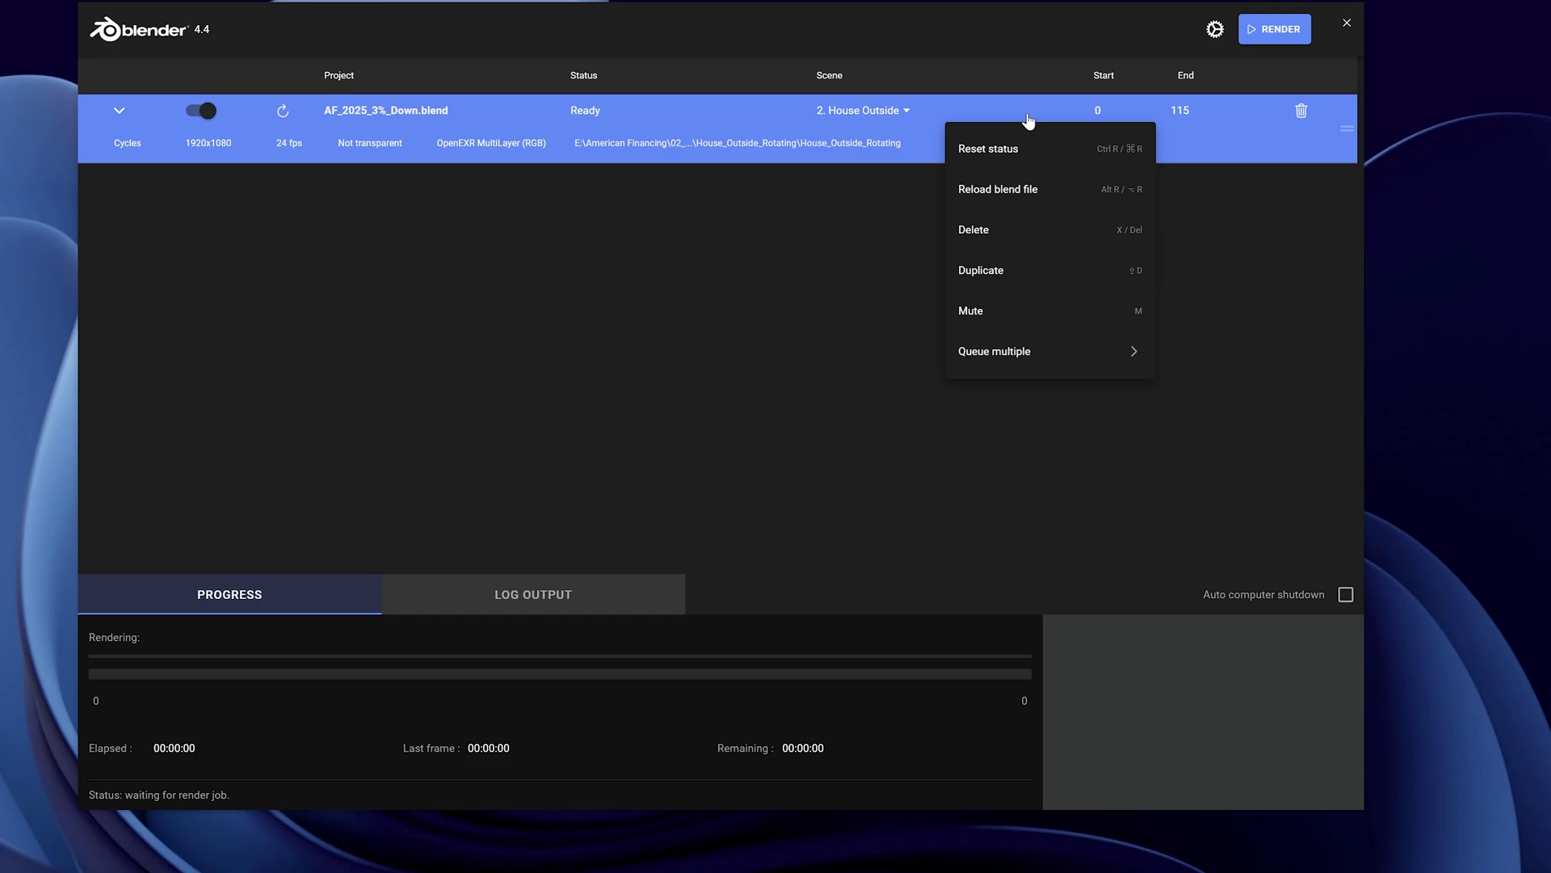
pyautogui.click(990, 277)
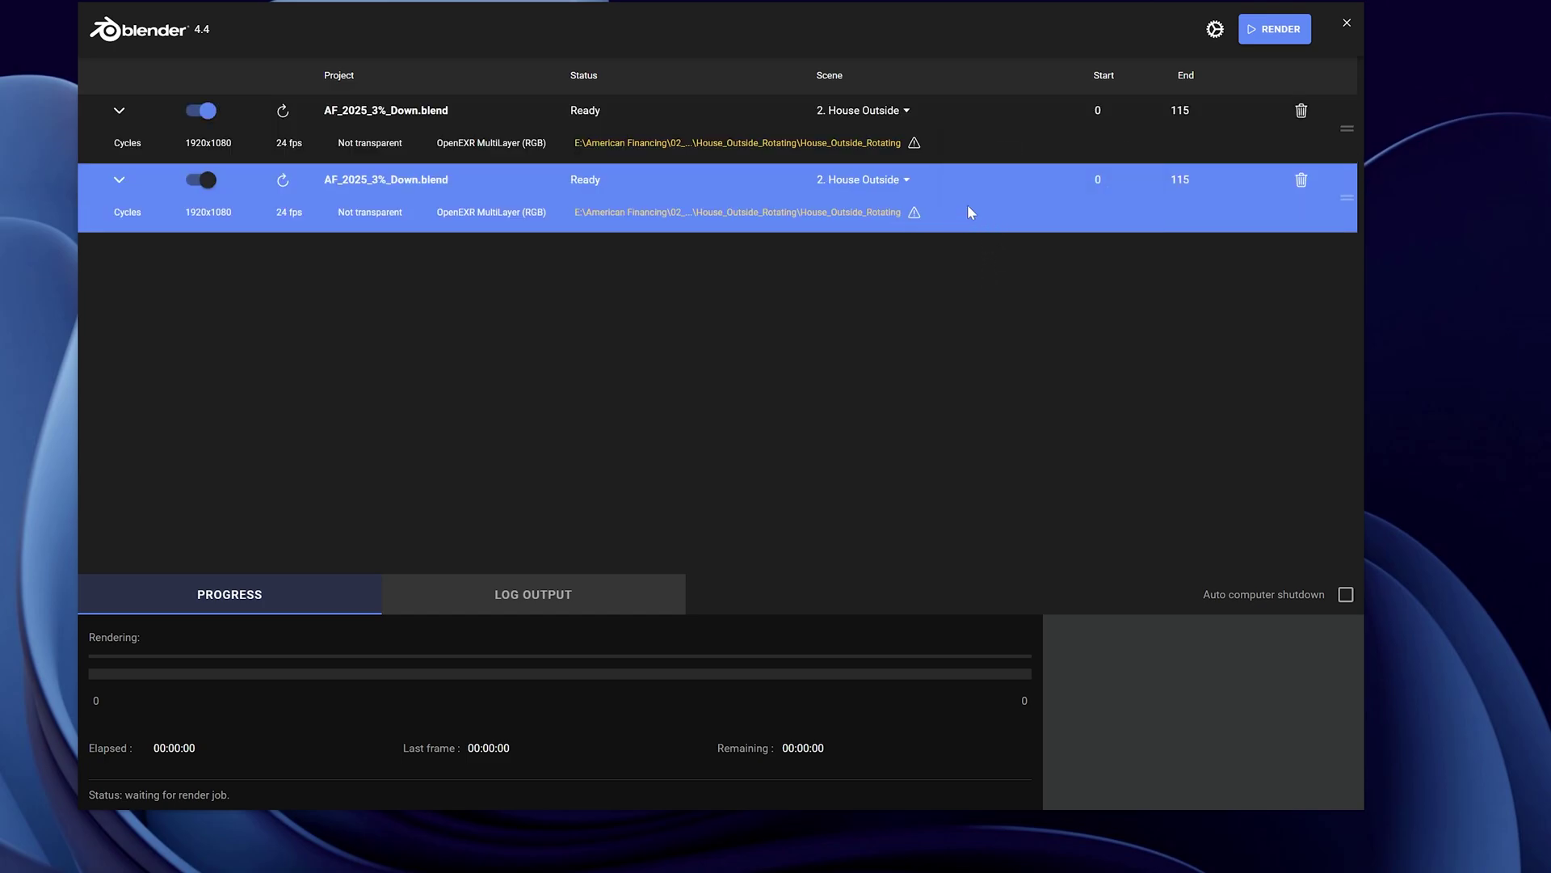
pyautogui.click(905, 180)
pyautogui.click(824, 216)
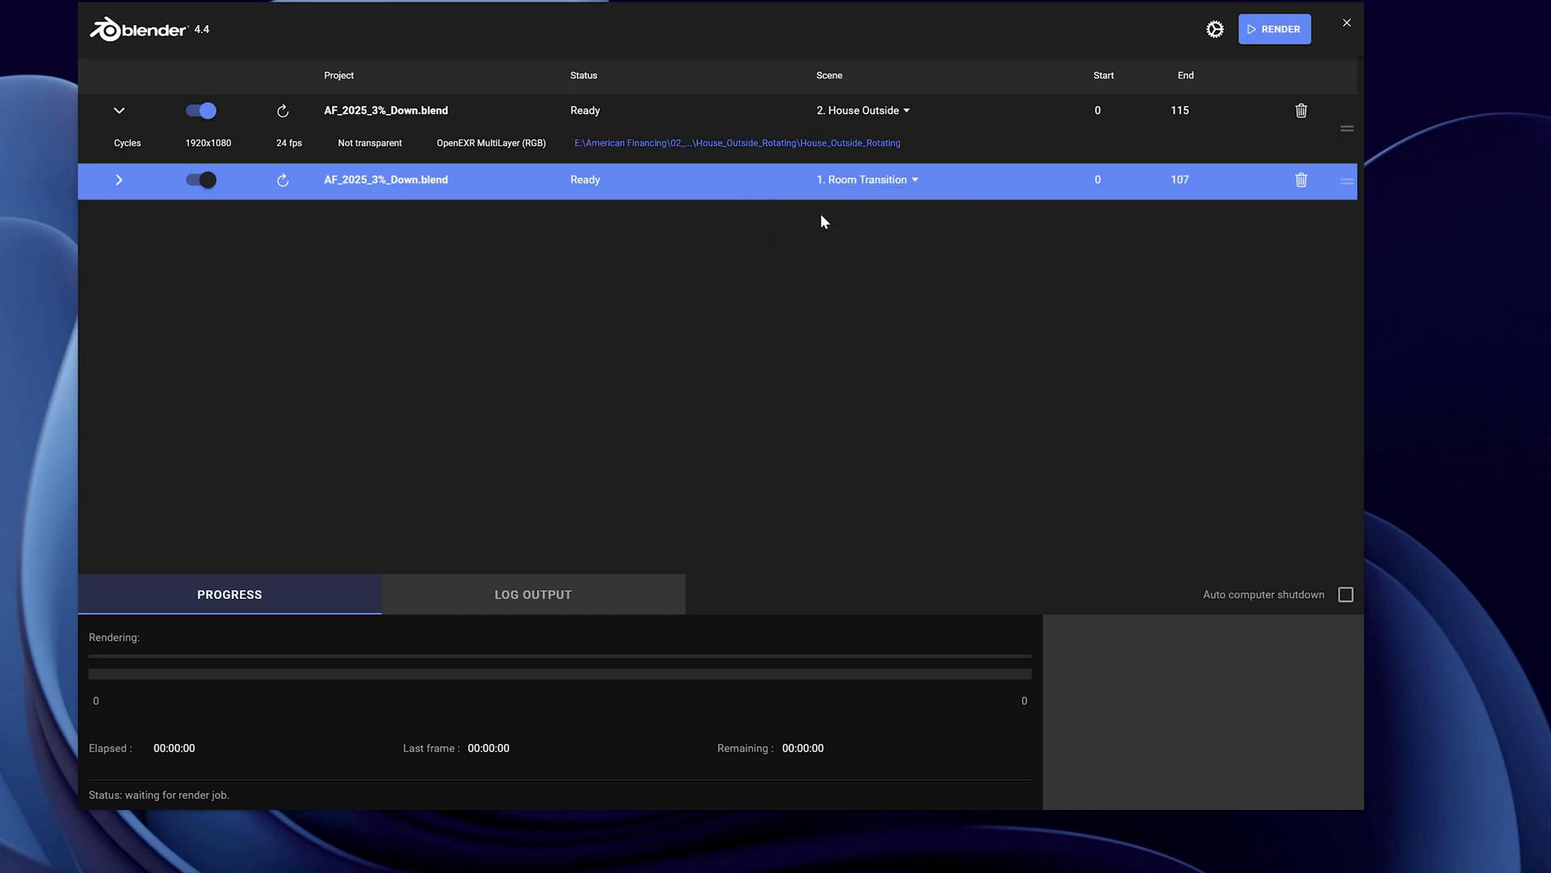
# Delete the duplicated Room Transition job and select the remaining House Outside job
pyautogui.click(966, 148)
pyautogui.click(960, 187)
pyautogui.press('Delete')
pyautogui.click(965, 133)
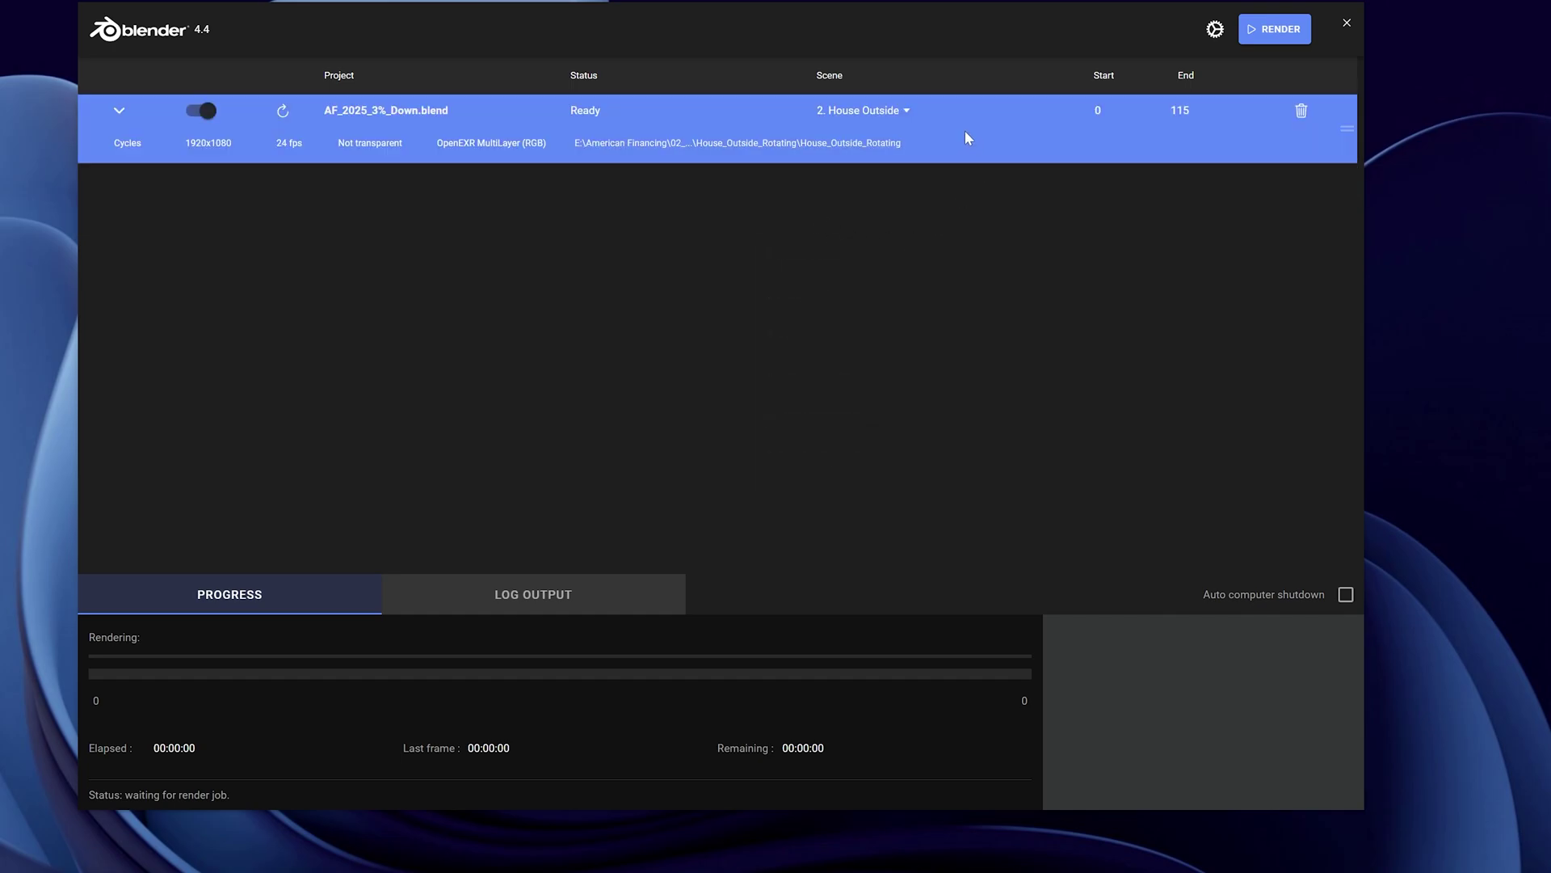
# Queue all scenes of the project from the House Outside job and start rendering them
pyautogui.rightClick(961, 126)
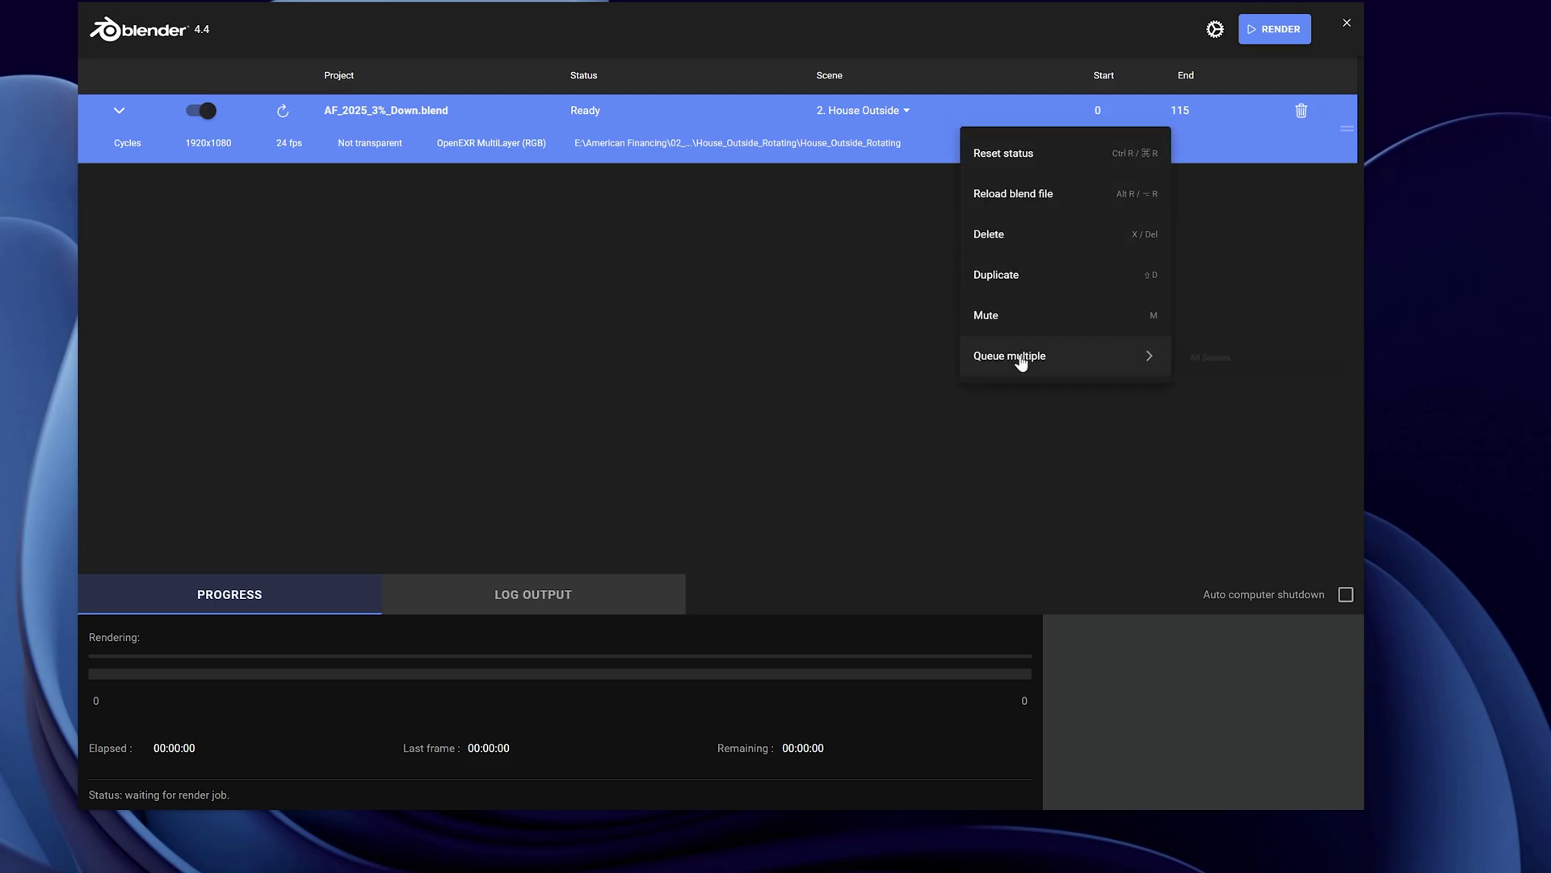
pyautogui.moveTo(1024, 359)
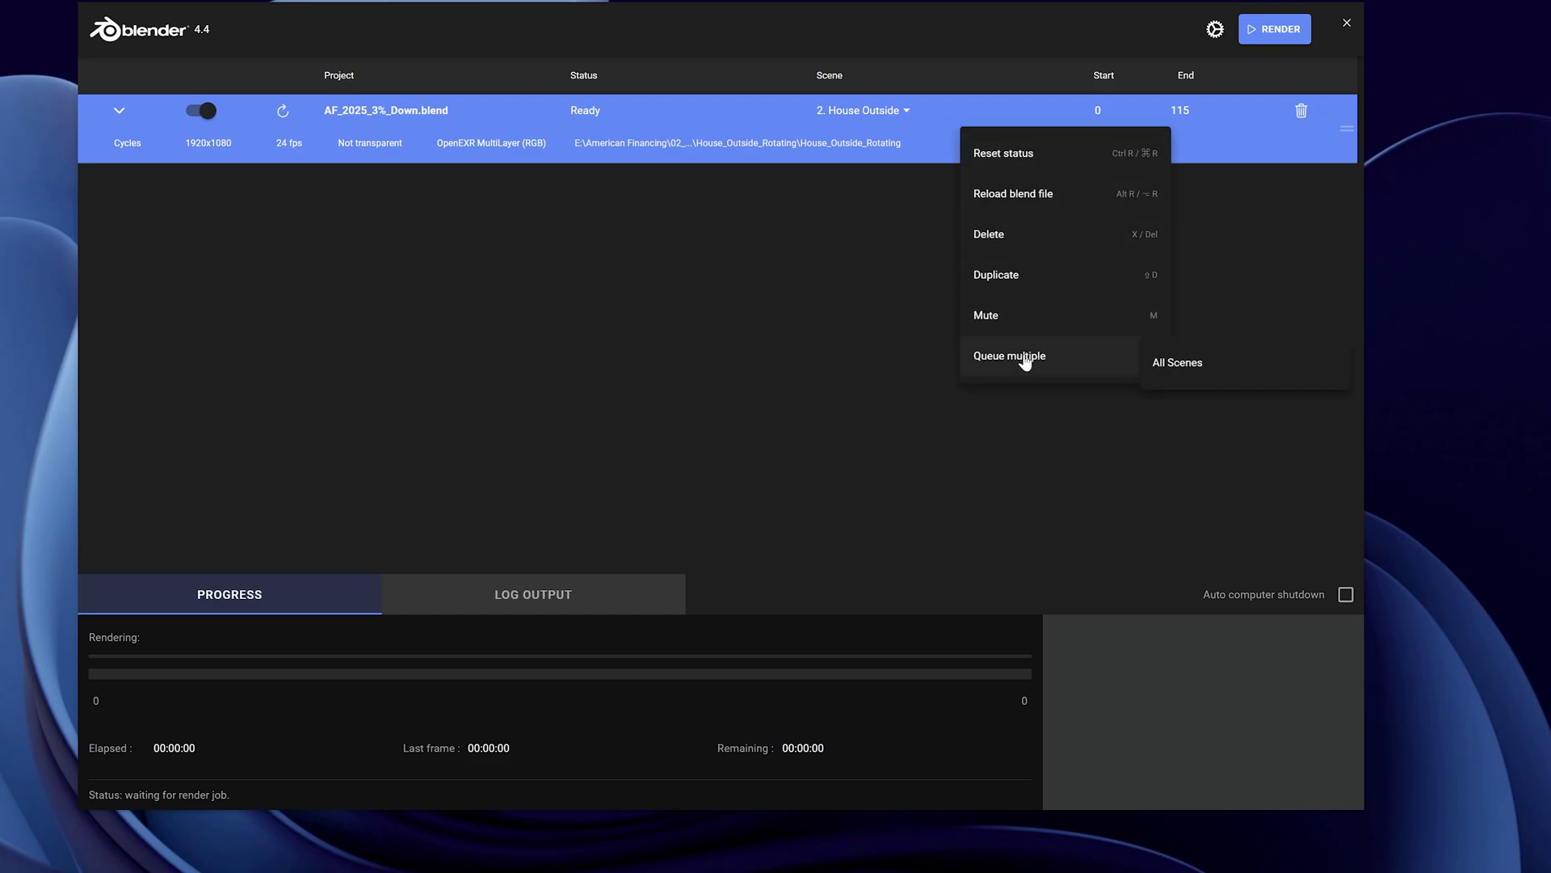
pyautogui.click(1218, 374)
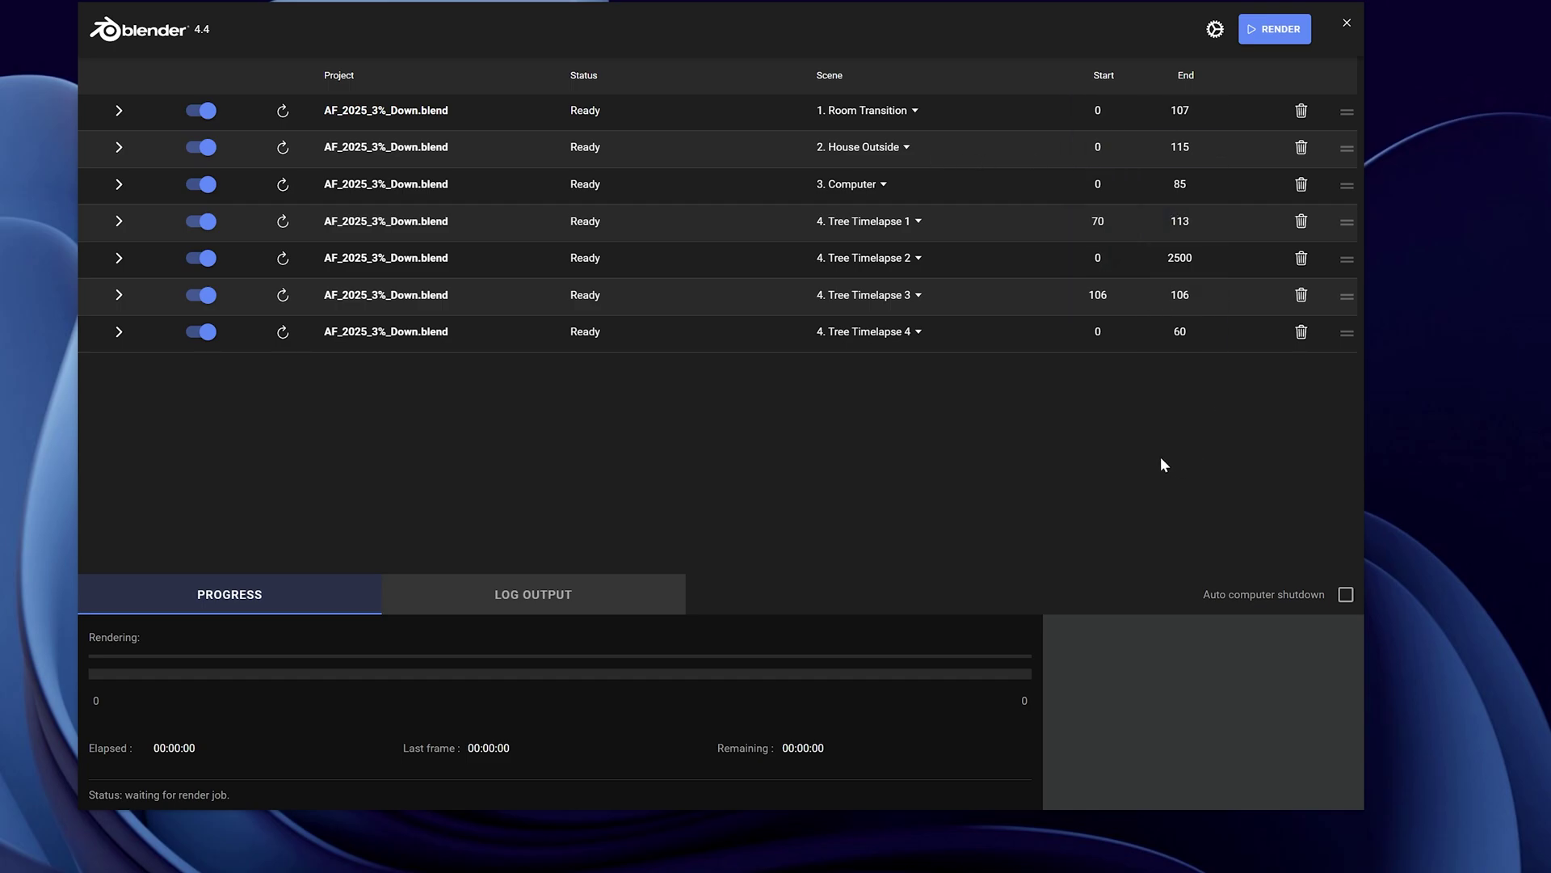
pyautogui.click(1273, 32)
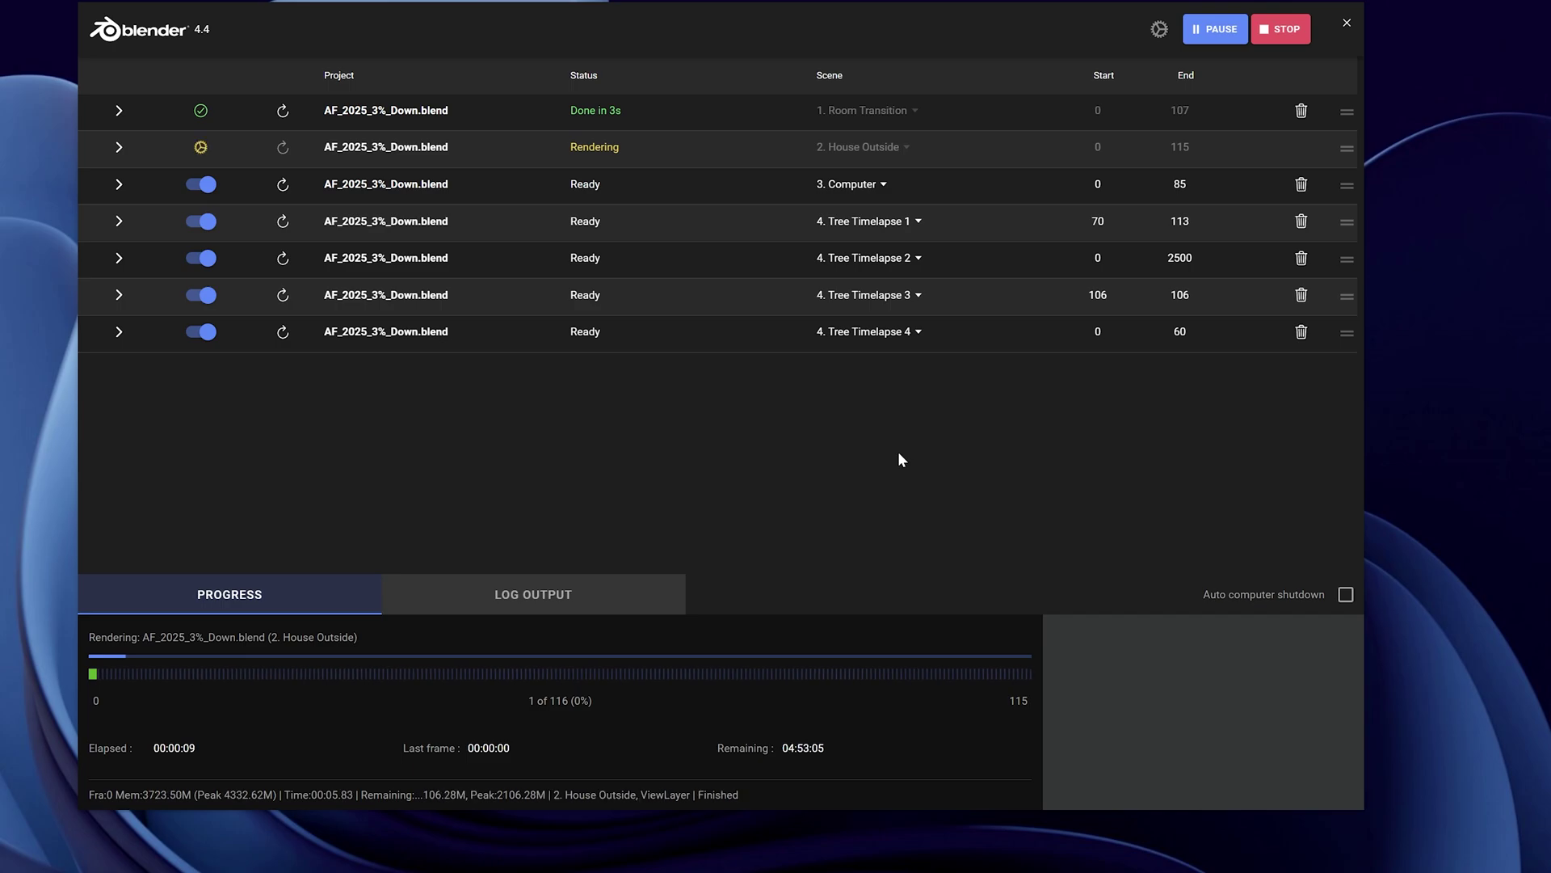
# Stop the render and delete all AF_2025_3%_Down.blend jobs from the queue
pyautogui.click(1282, 34)
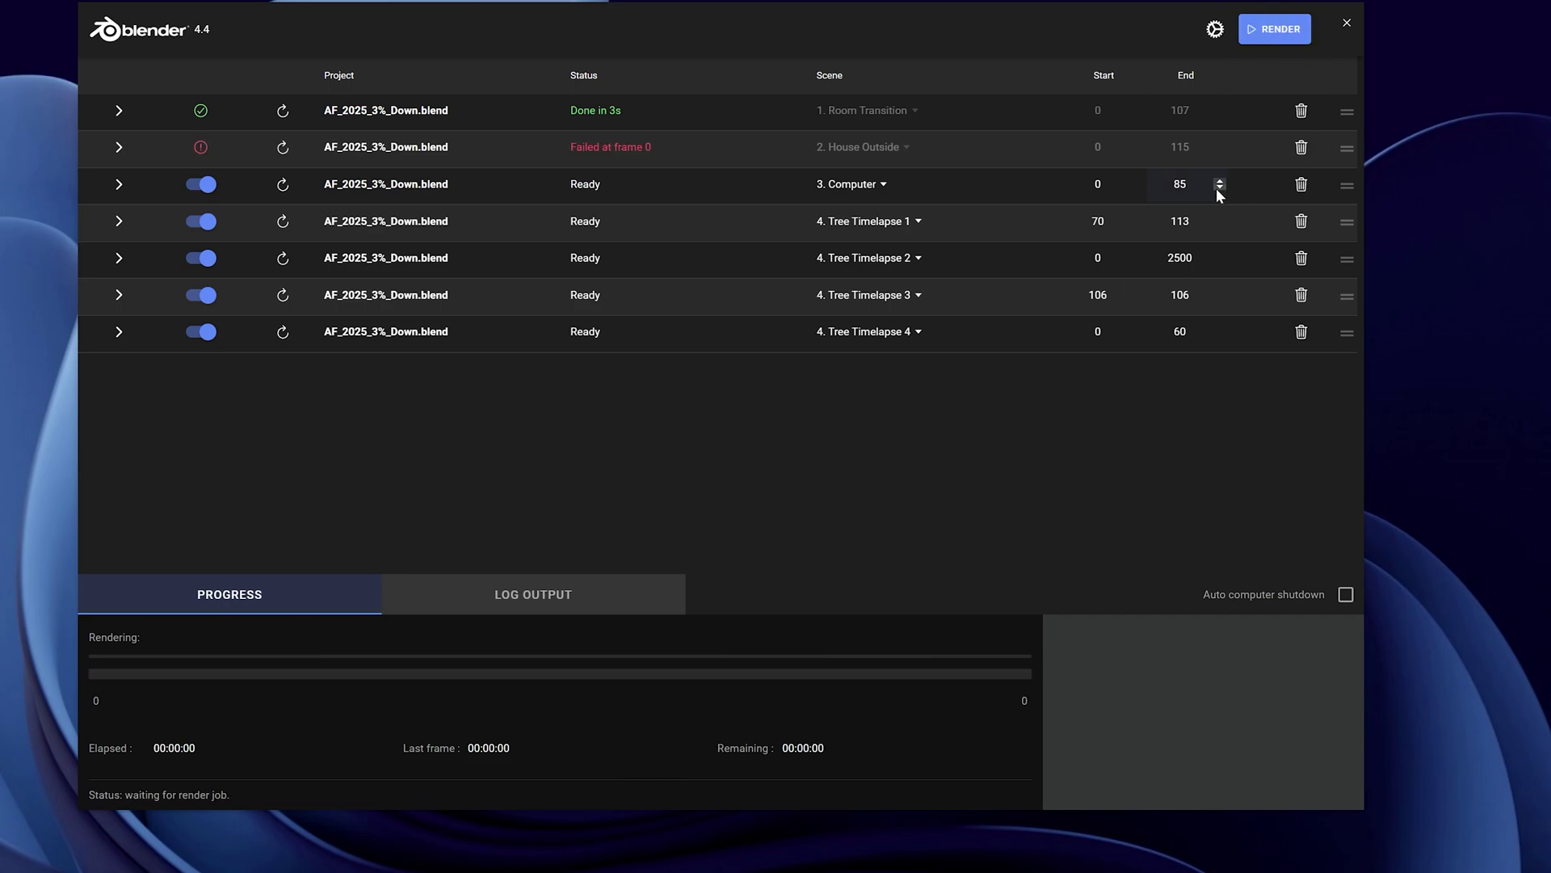
pyautogui.click(530, 110)
pyautogui.keyDown('shift'); pyautogui.click(507, 332); pyautogui.keyUp('shift')
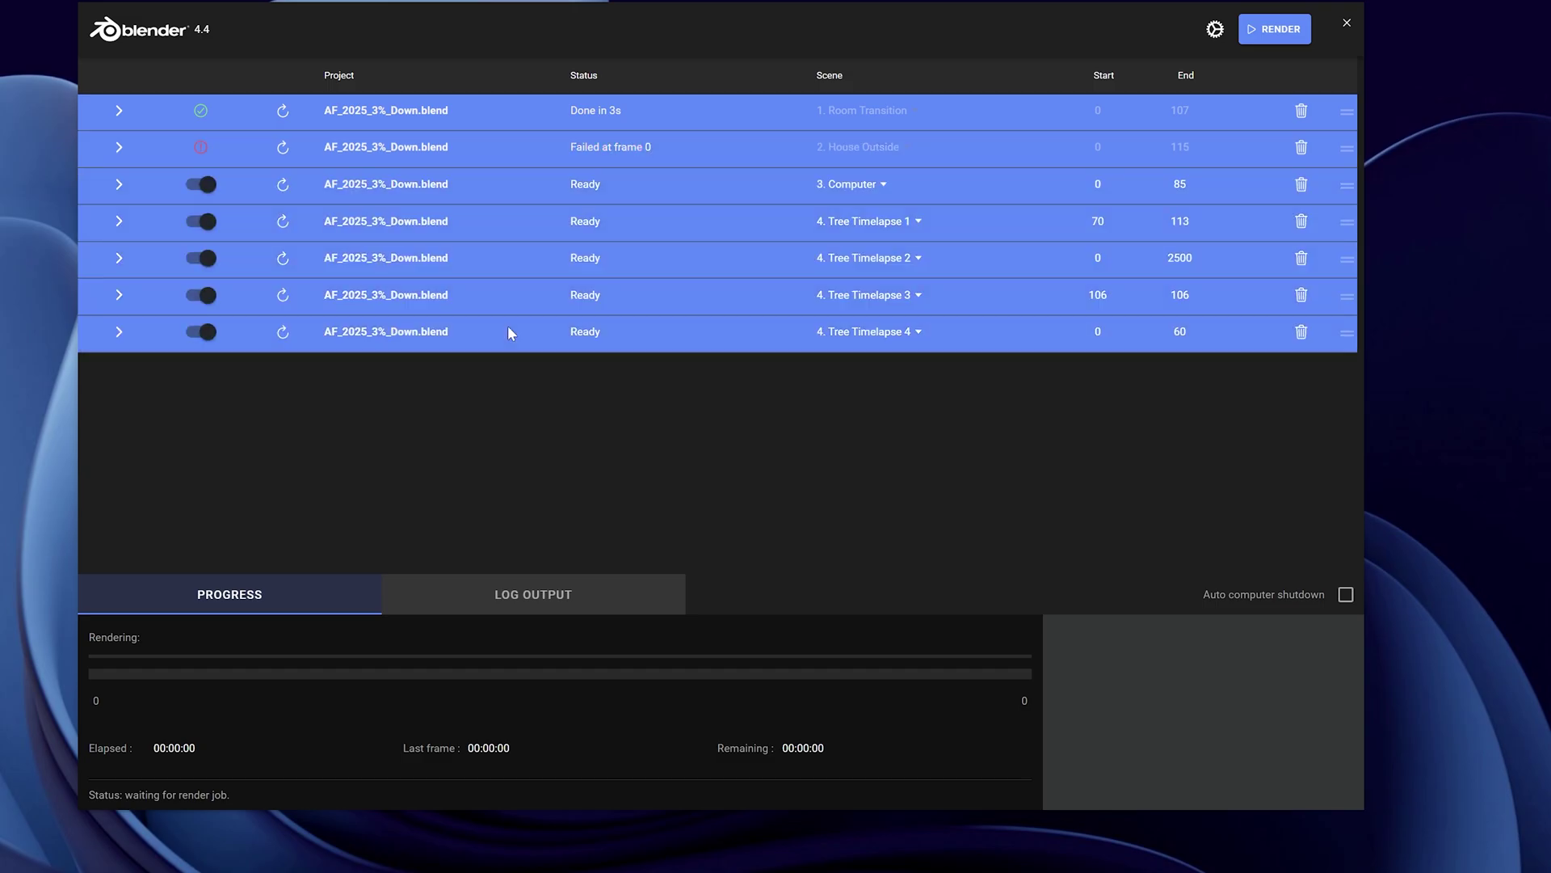
pyautogui.press('Delete')
# Add AF_2025_3%_Down.blend from the AF 2025 folder to the empty render queue and close the file browser
pyautogui.hotkey('alt', 'Tab')
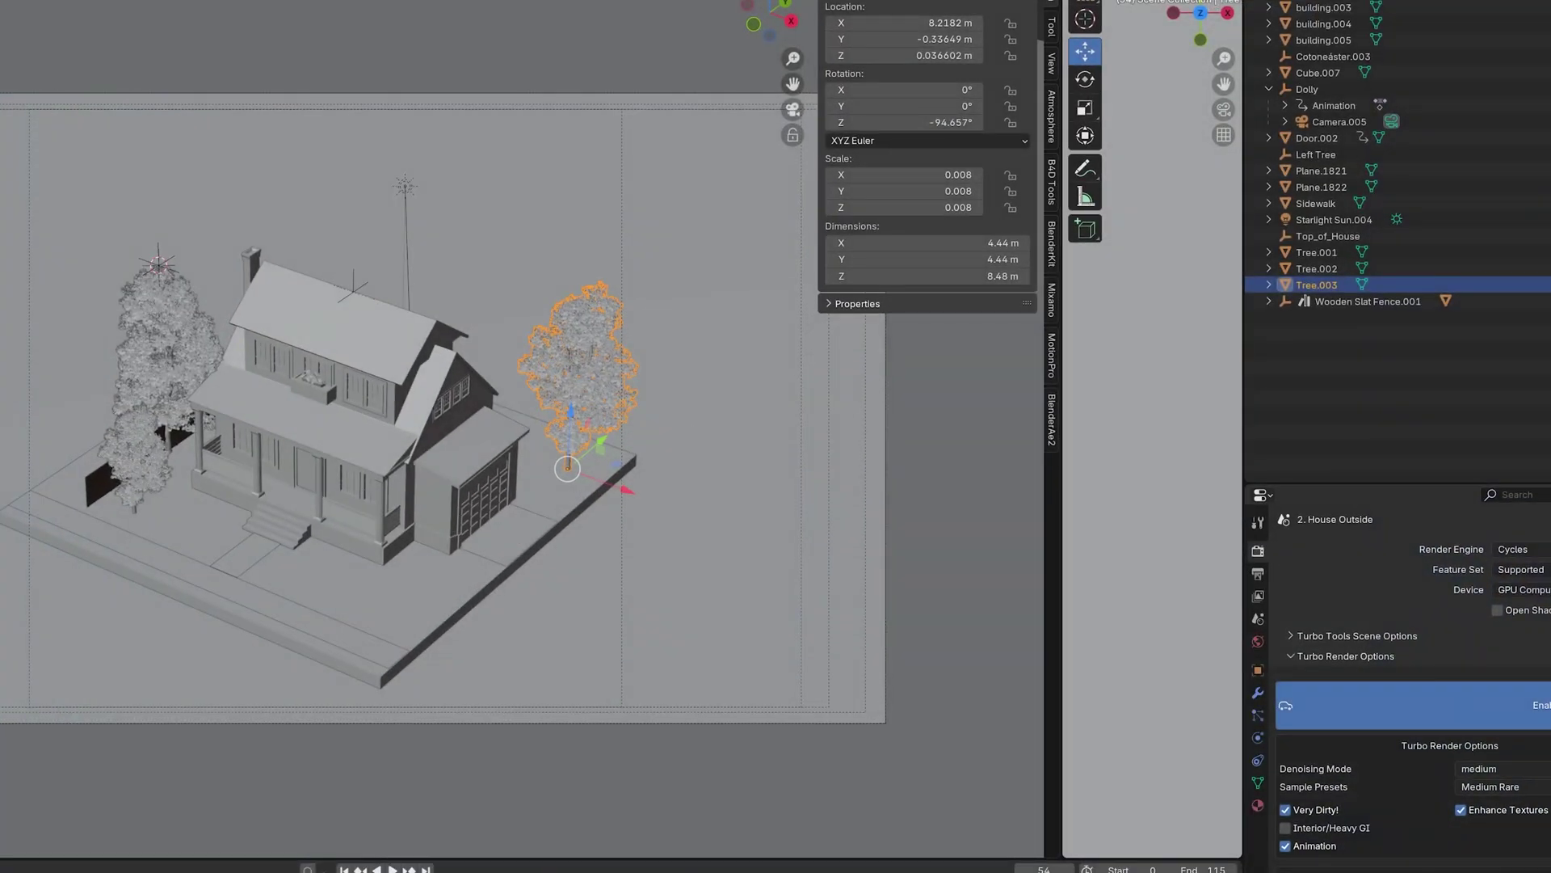
pyautogui.hotkey('alt', 'Tab')
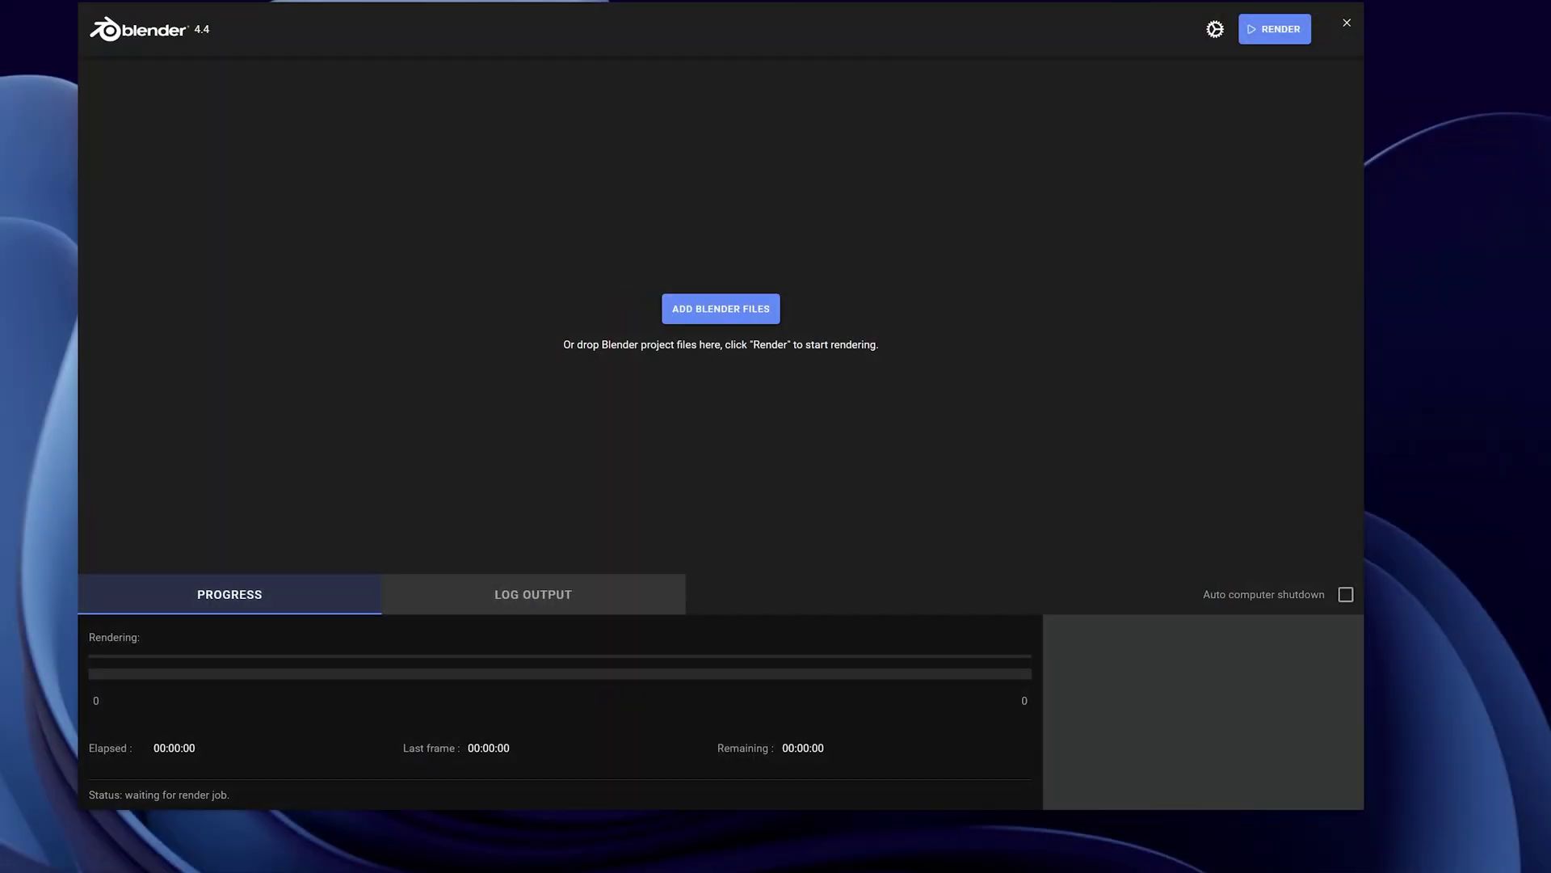
pyautogui.click(711, 315)
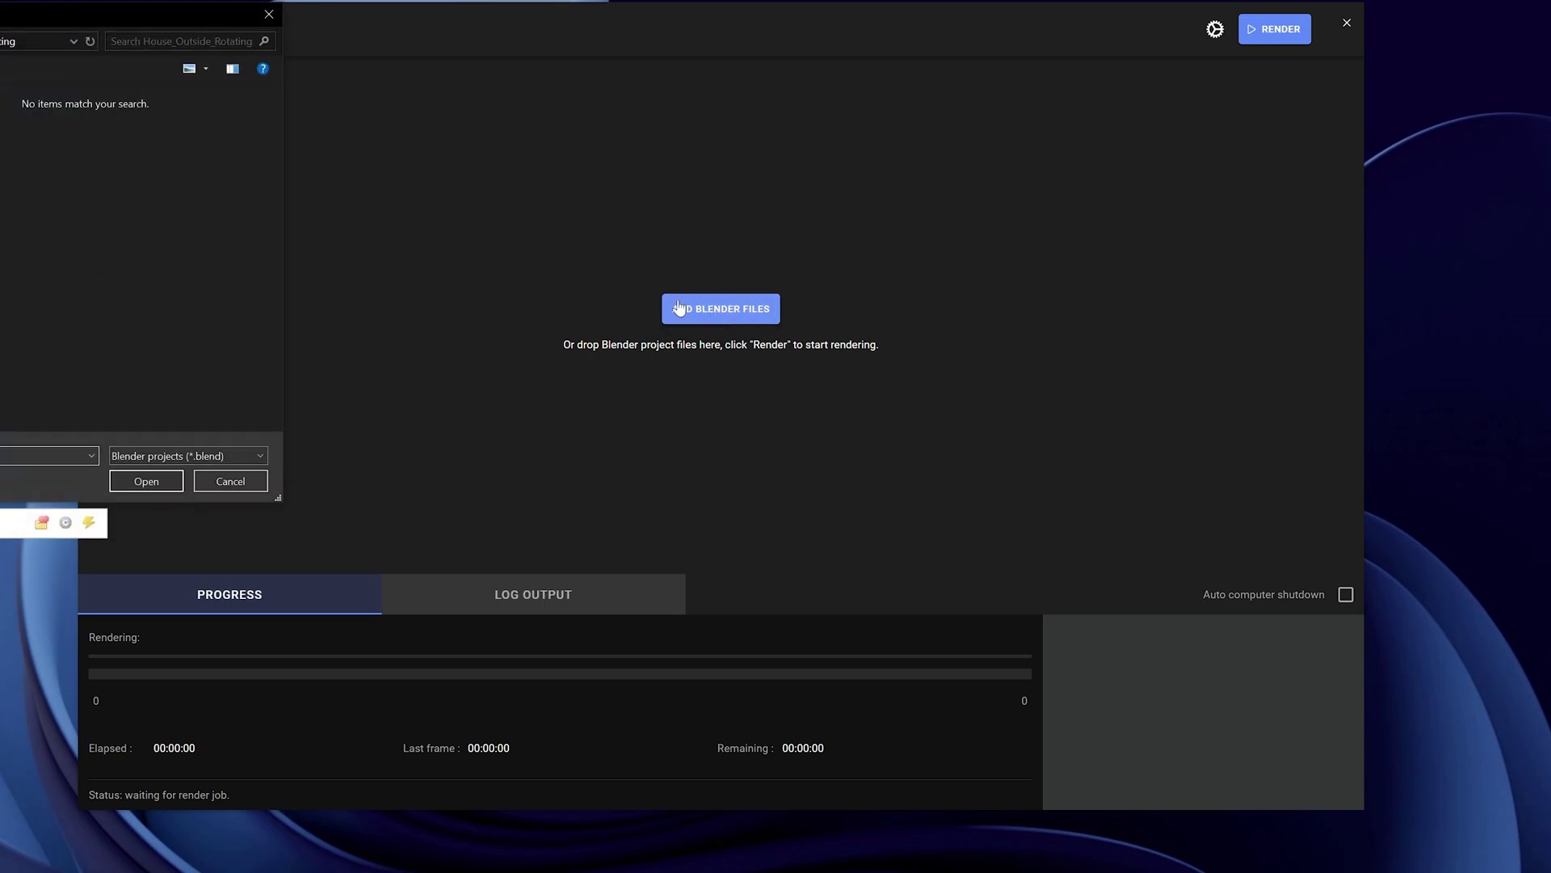
pyautogui.click(40, 45)
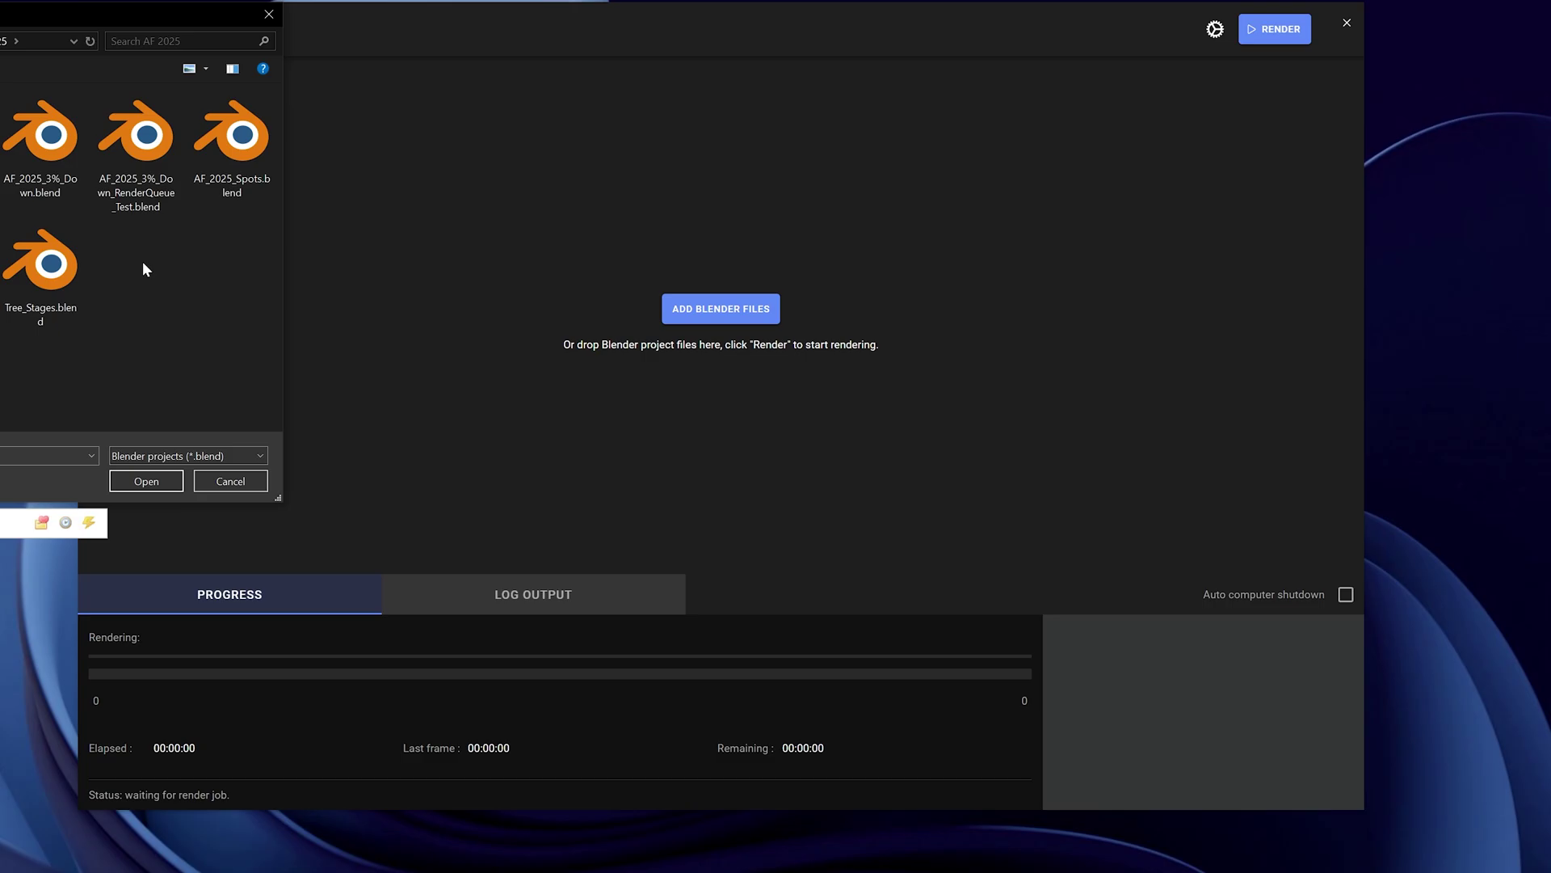
pyautogui.moveTo(40, 137); pyautogui.dragTo(588, 257)
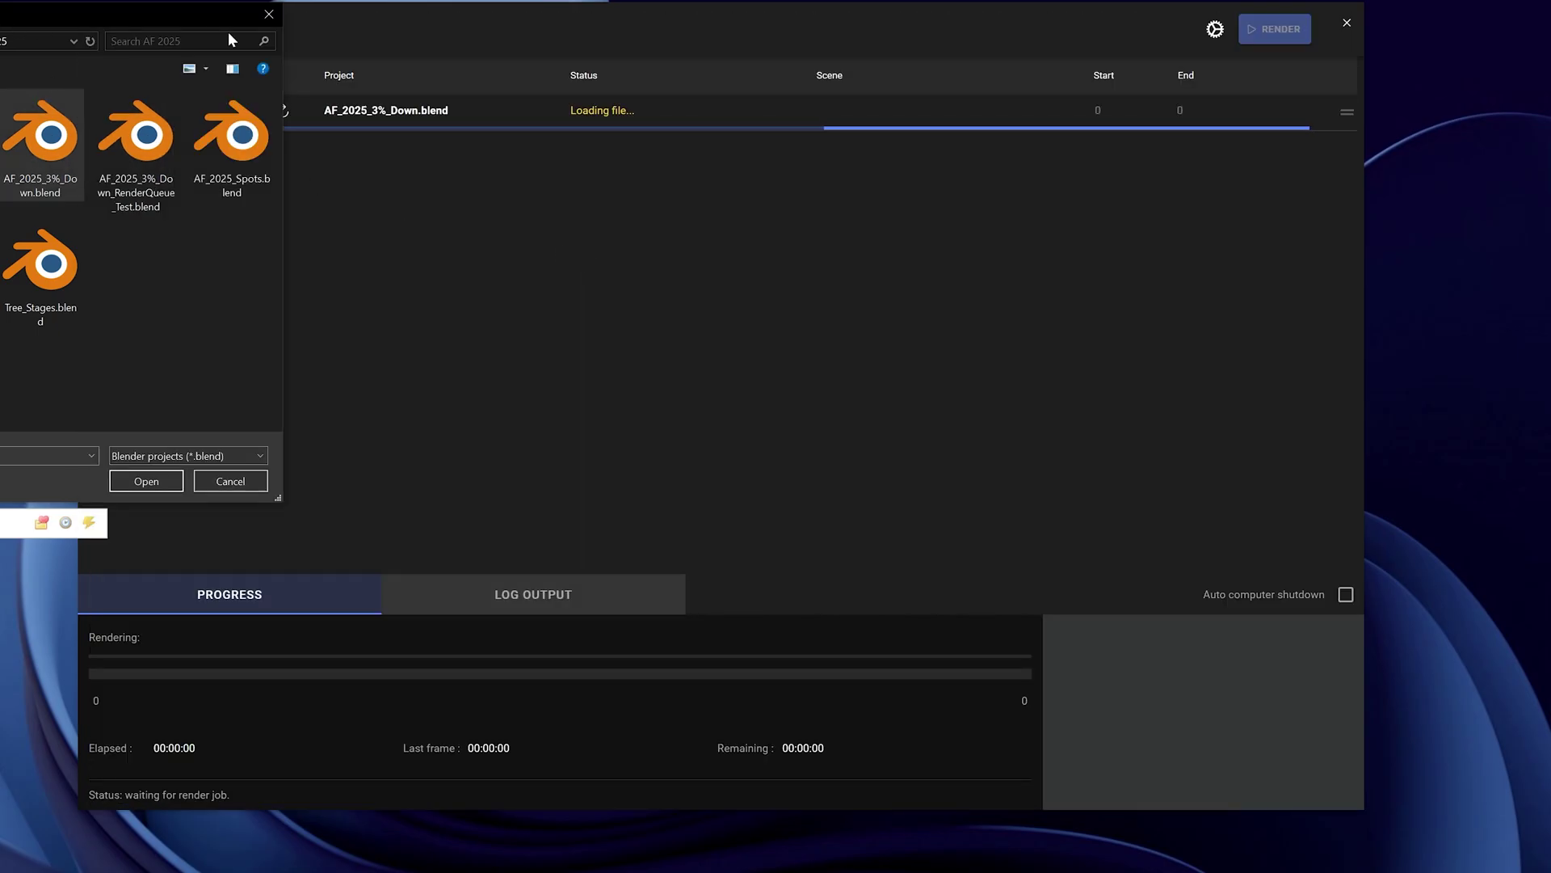
pyautogui.click(246, 13)
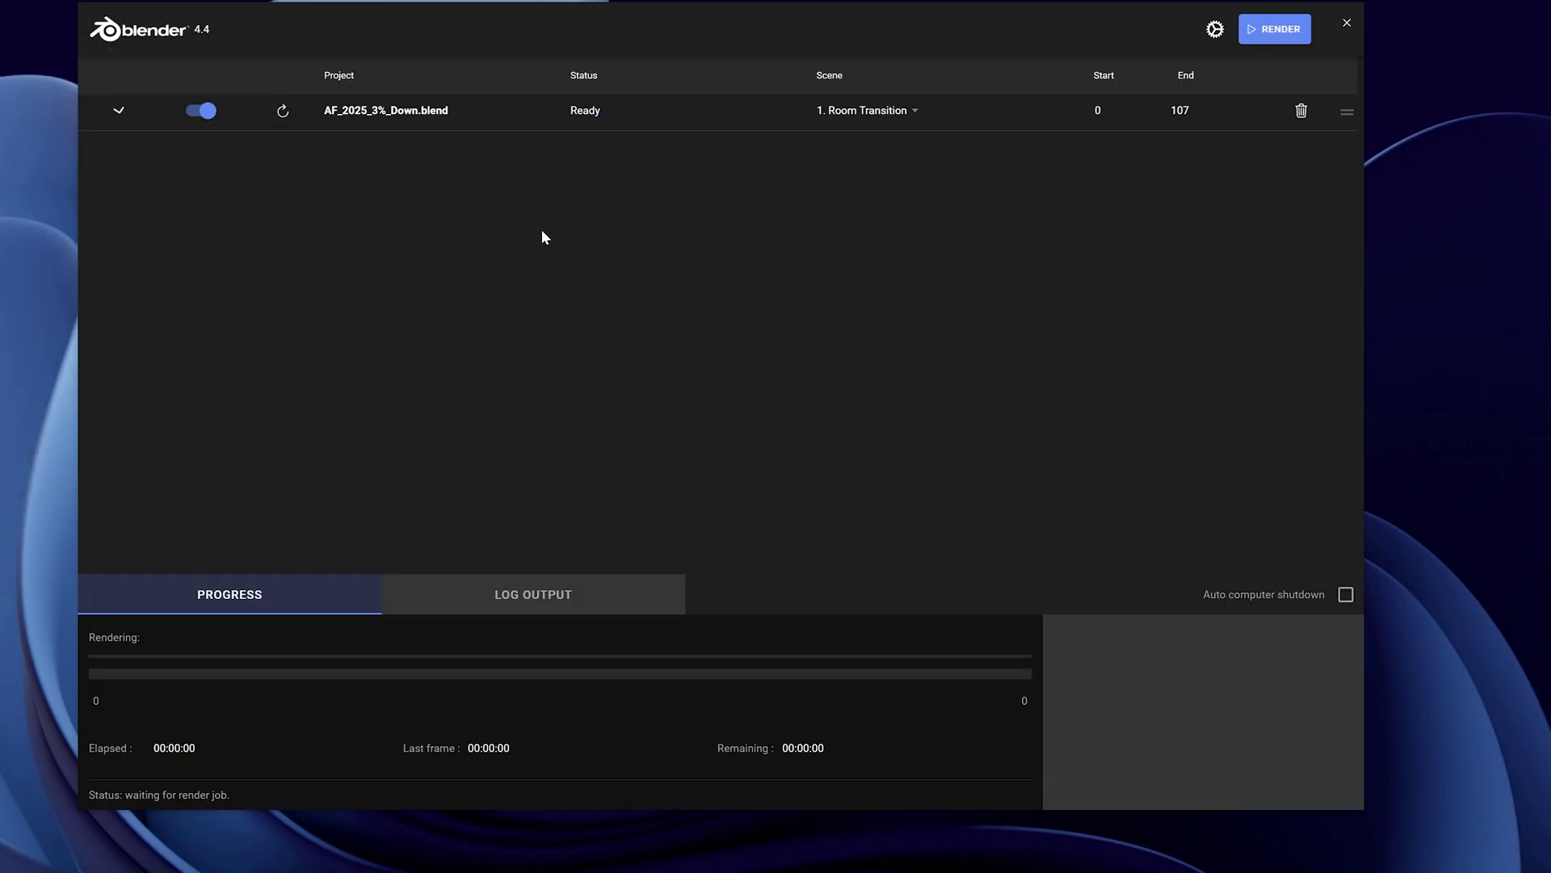
# Expand the newly added Room Transition job into one job per scene for all scenes, and start the queue rendering
pyautogui.click(915, 113)
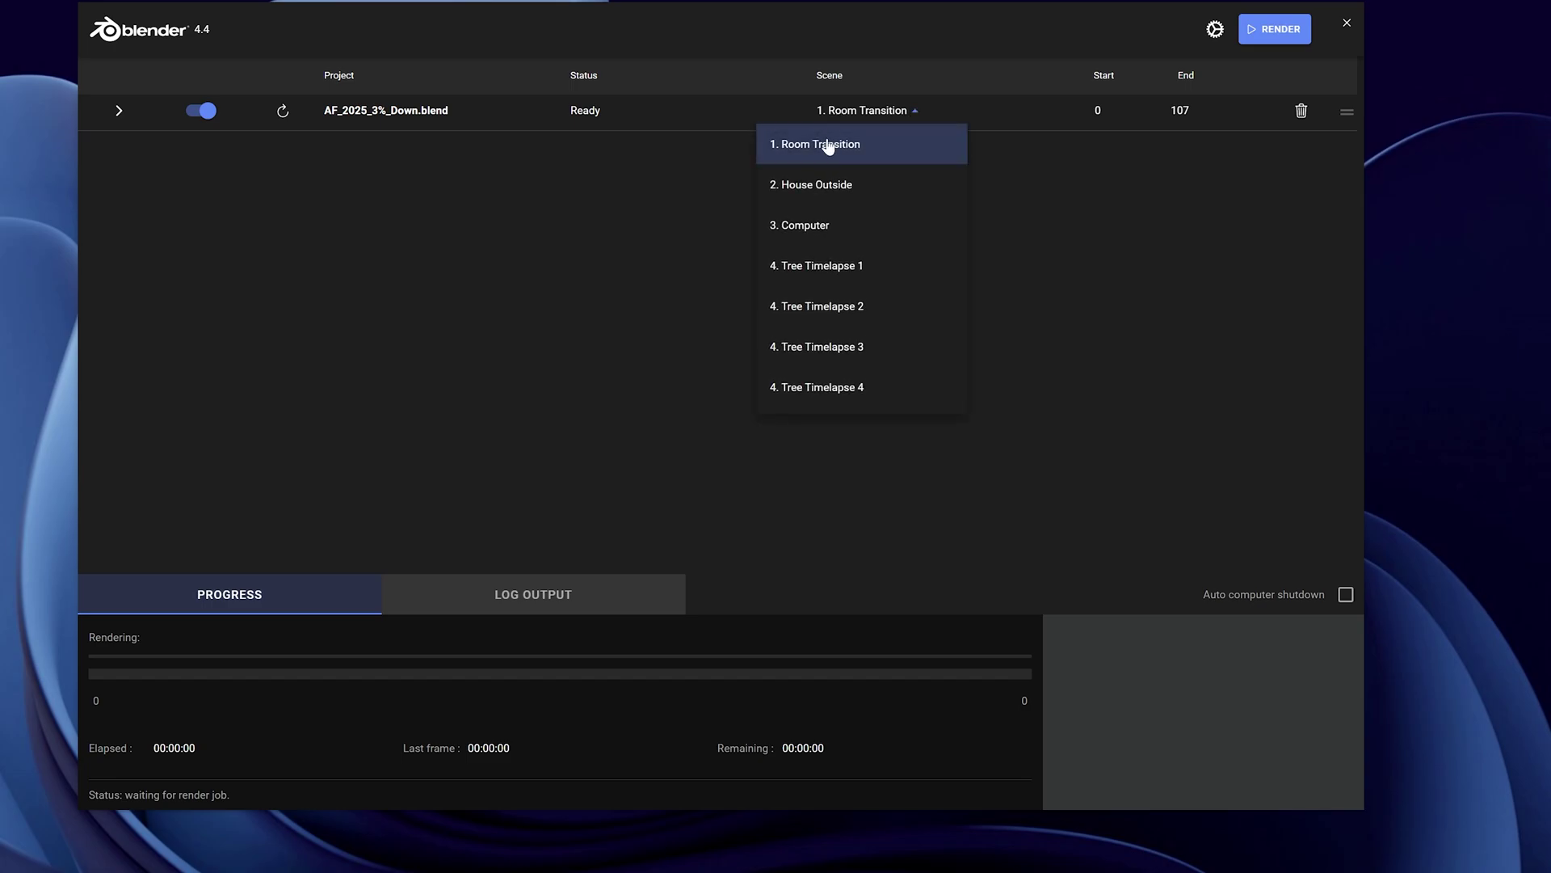
pyautogui.click(715, 107)
pyautogui.rightClick(719, 108)
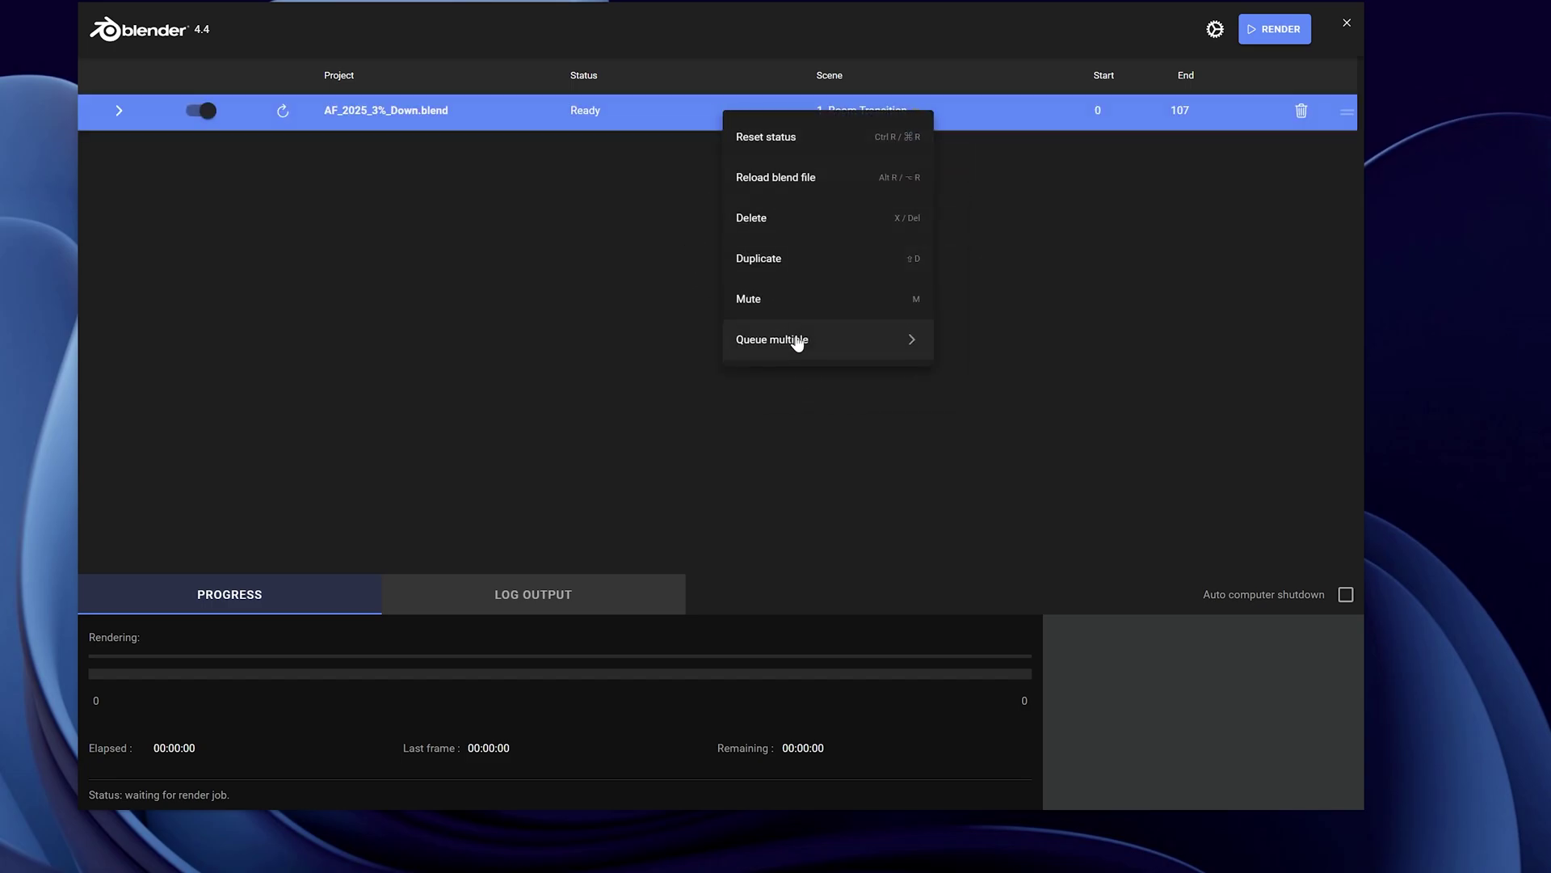
pyautogui.moveTo(797, 340)
pyautogui.click(984, 346)
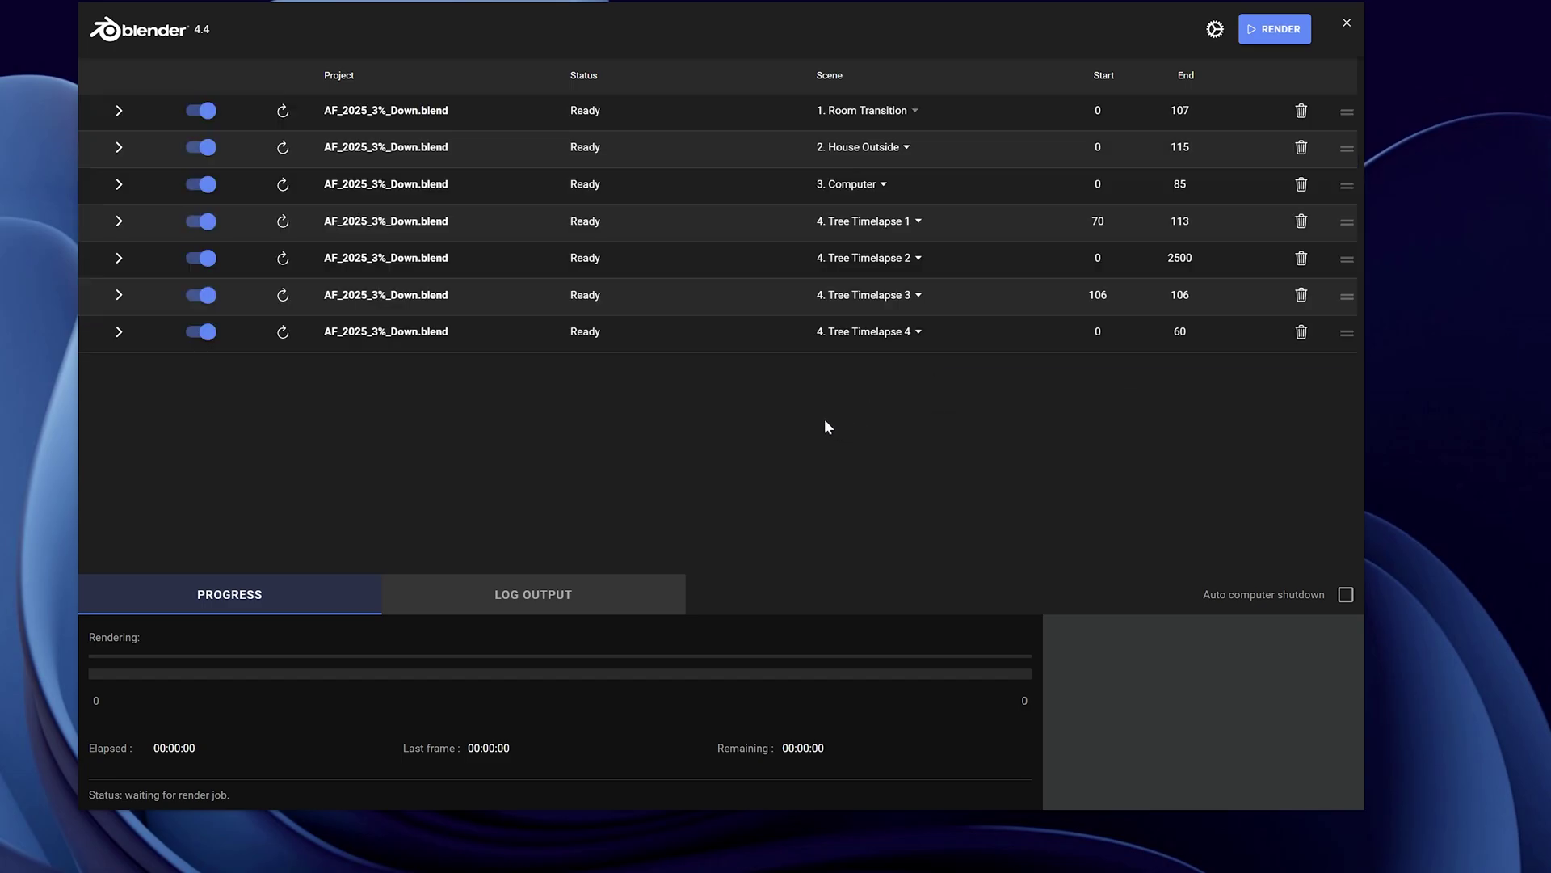
pyautogui.click(1274, 30)
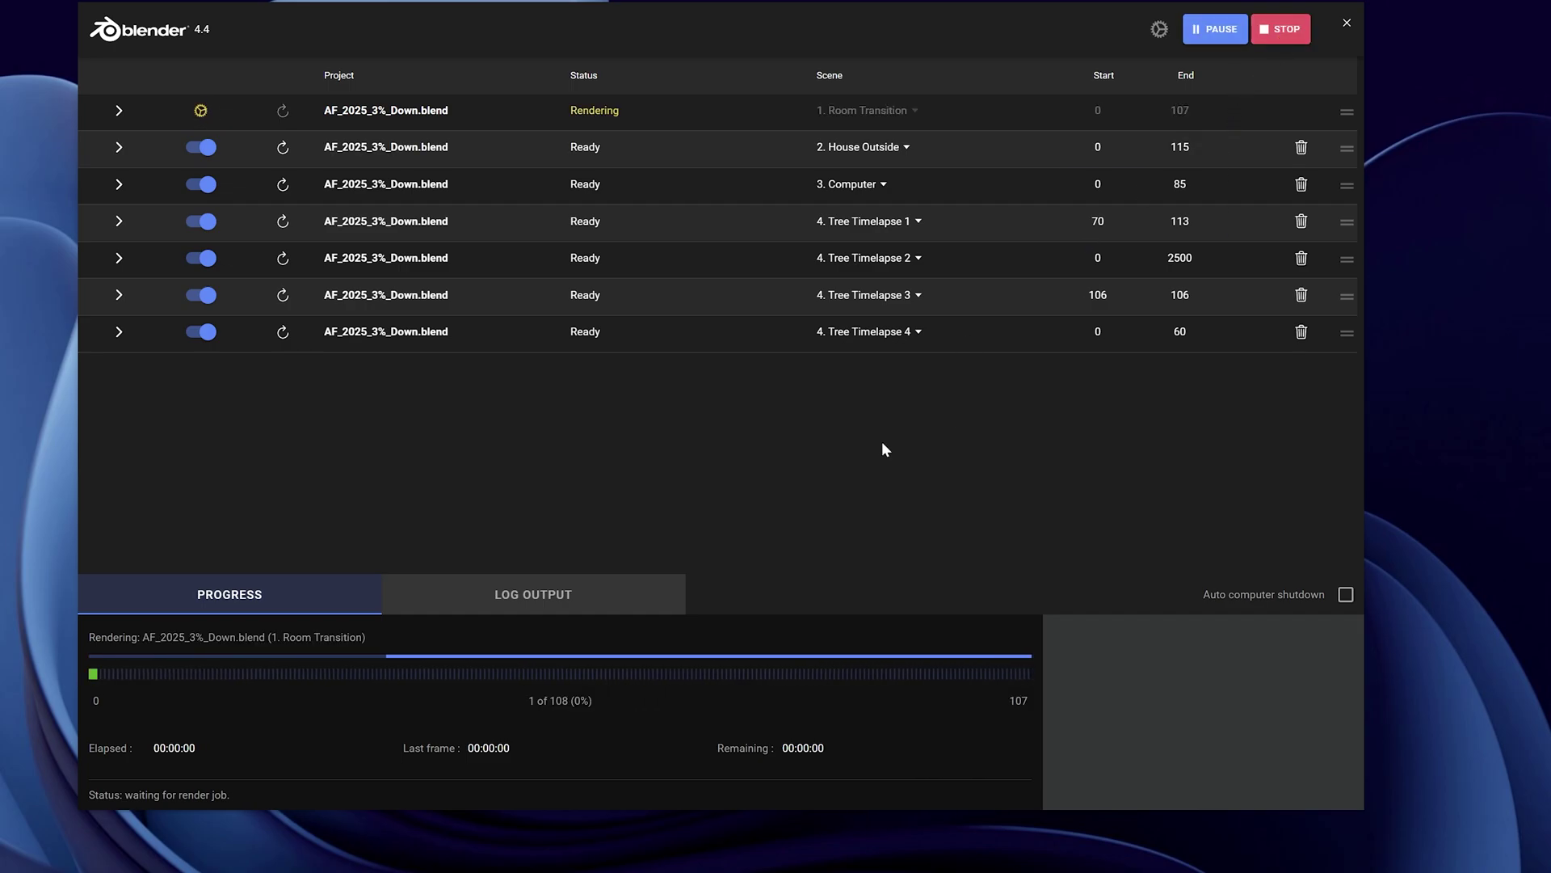